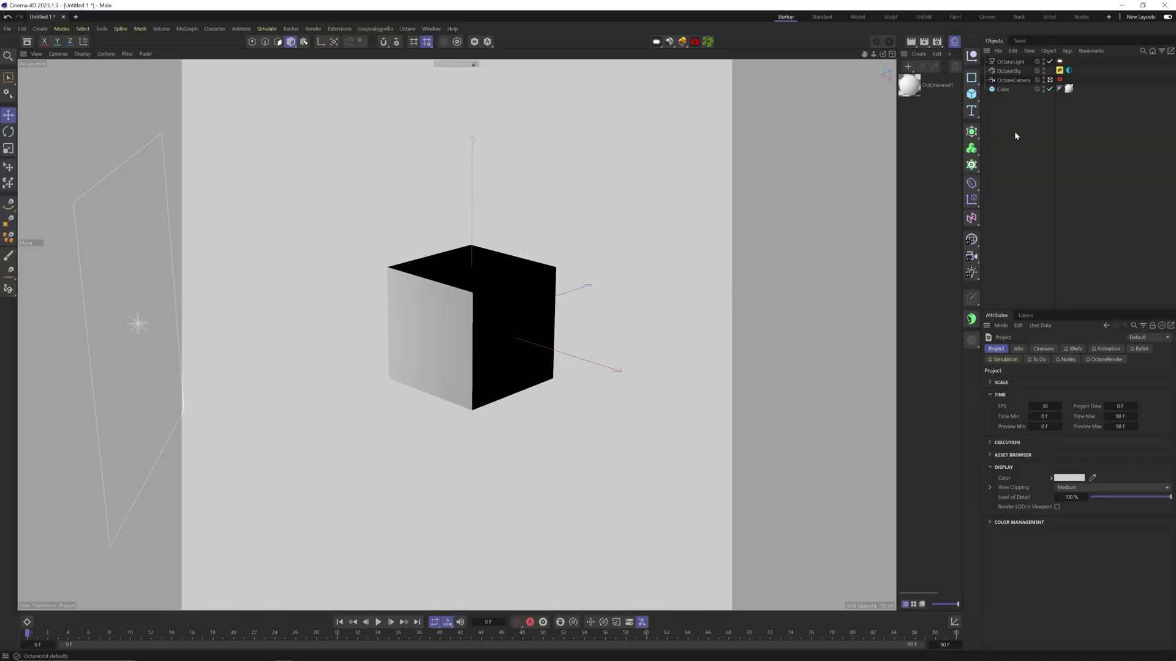
Set the cube's dimensions to 16 cm in X, 45 cm in Y and 15 cm in Z
click(998, 89)
click(1055, 349)
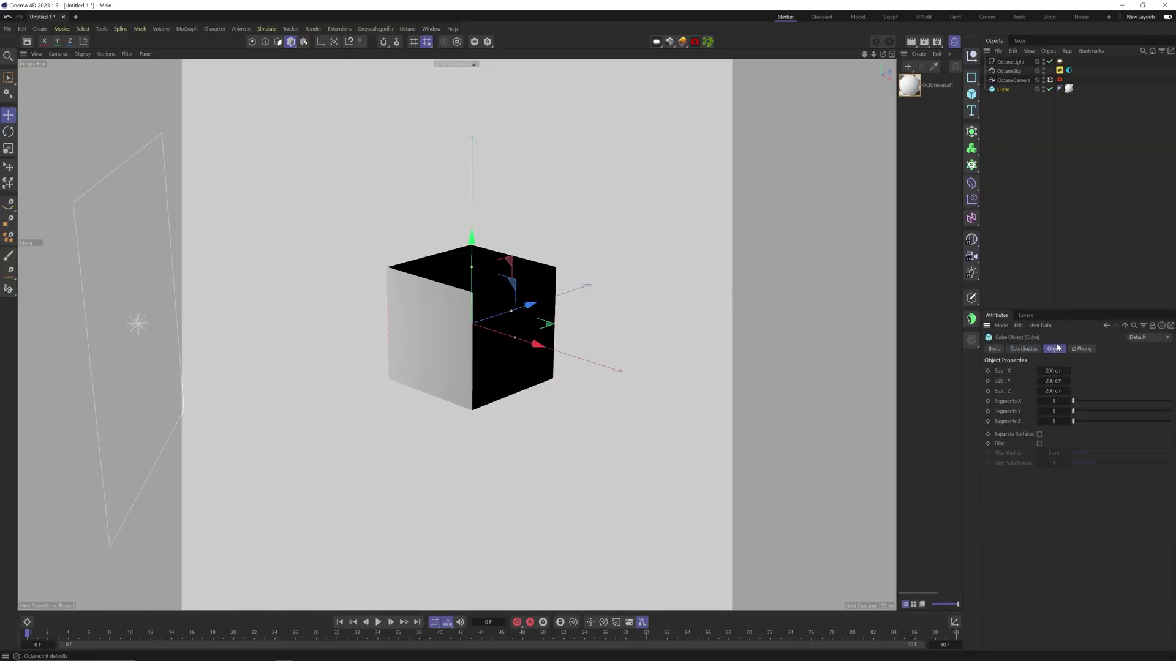
click(1050, 370)
text(16)
key(Tab)
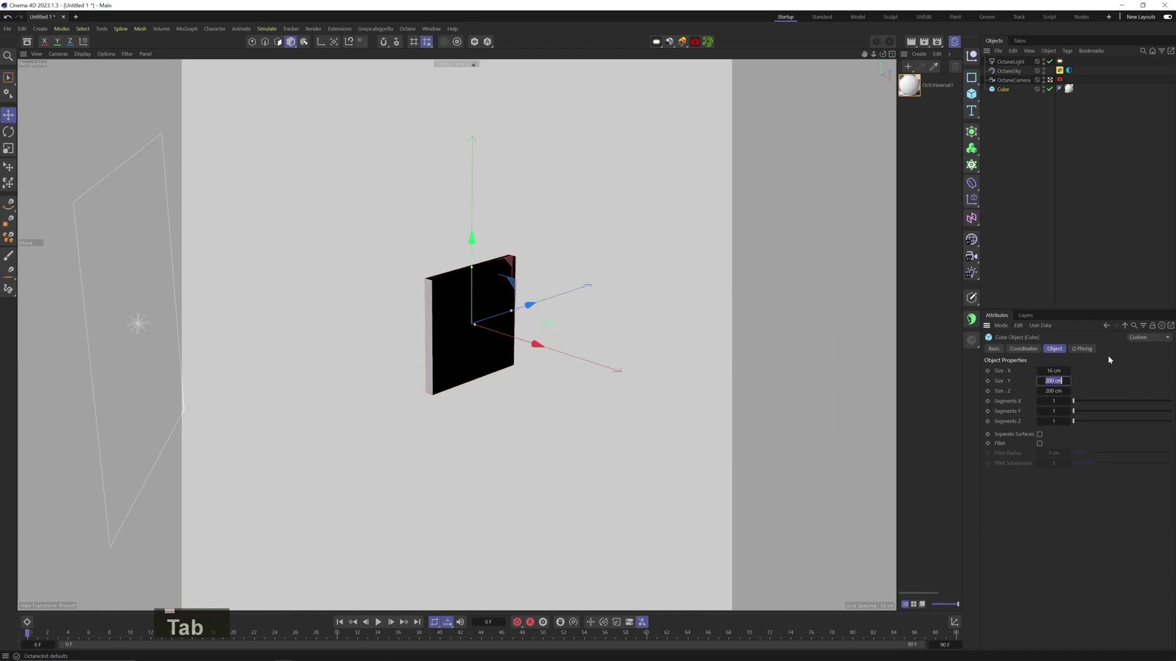
text(45)
key(Return)
text(15)
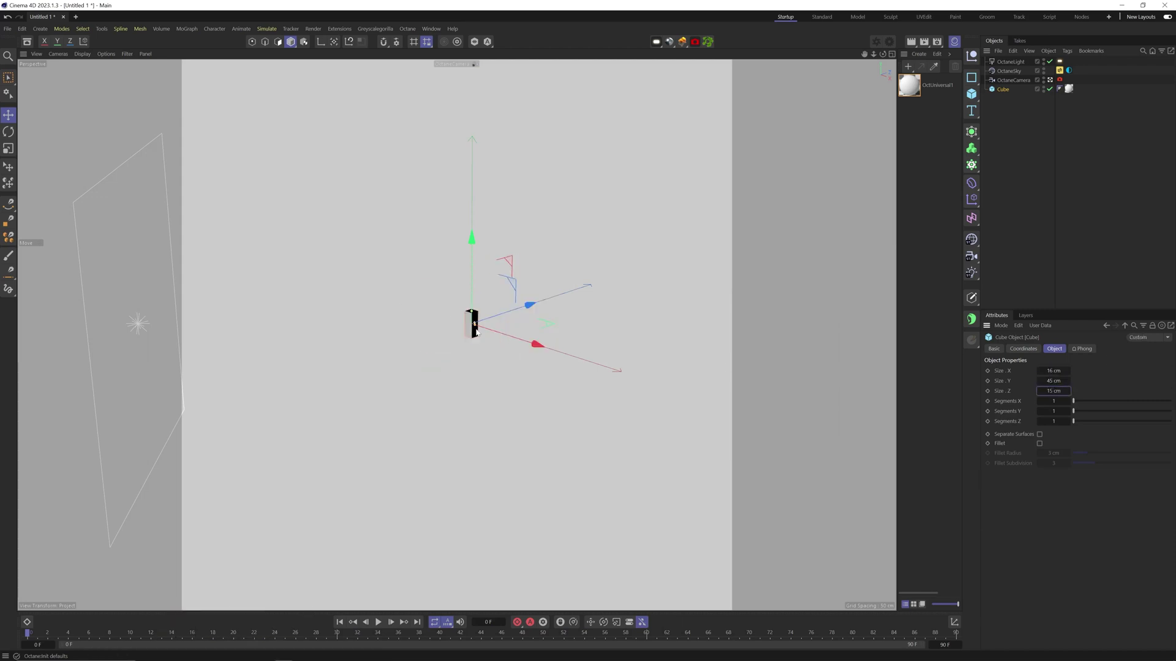
Switch to the four-view layout and frame the resized cube in the right and front views
text(2)
drag(695, 269, 857, 243)
key(1)
drag(536, 360, 525, 356)
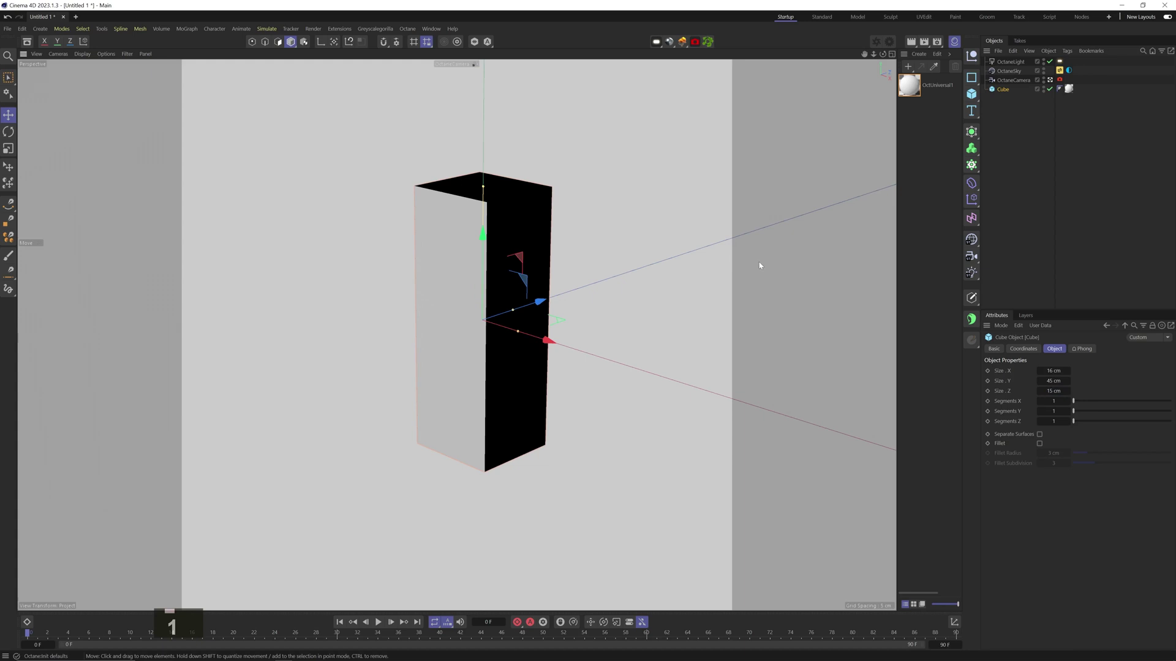
click(892, 55)
key(2)
drag(237, 477, 288, 474)
key(1)
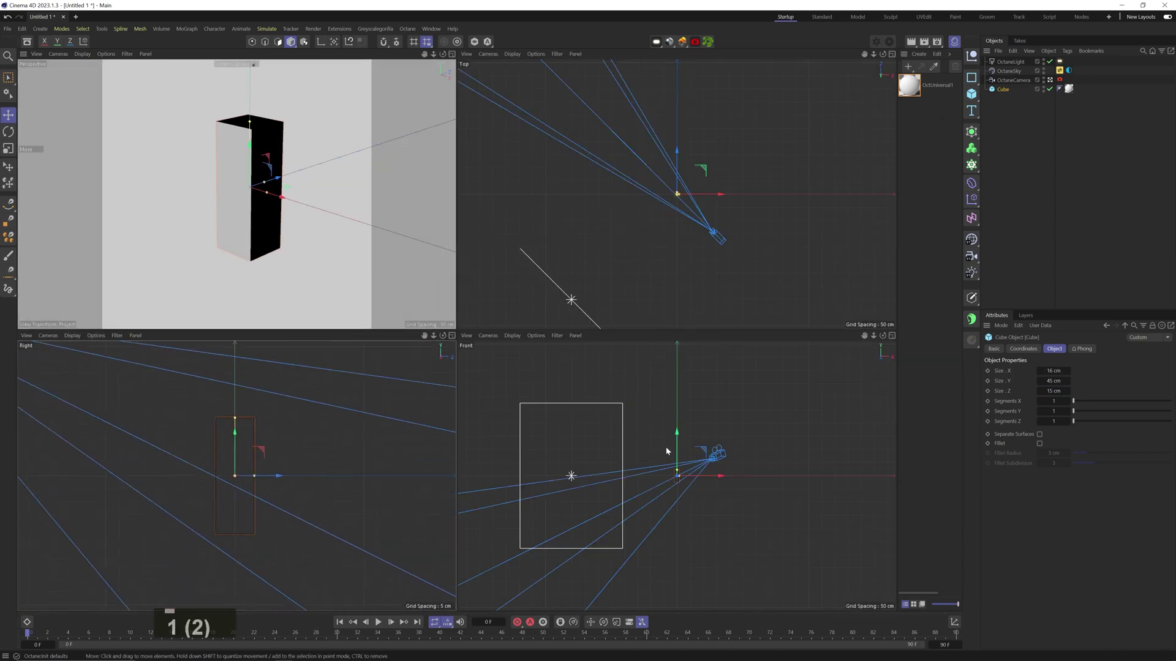
drag(667, 451, 658, 423)
key(2)
drag(658, 423, 669, 447)
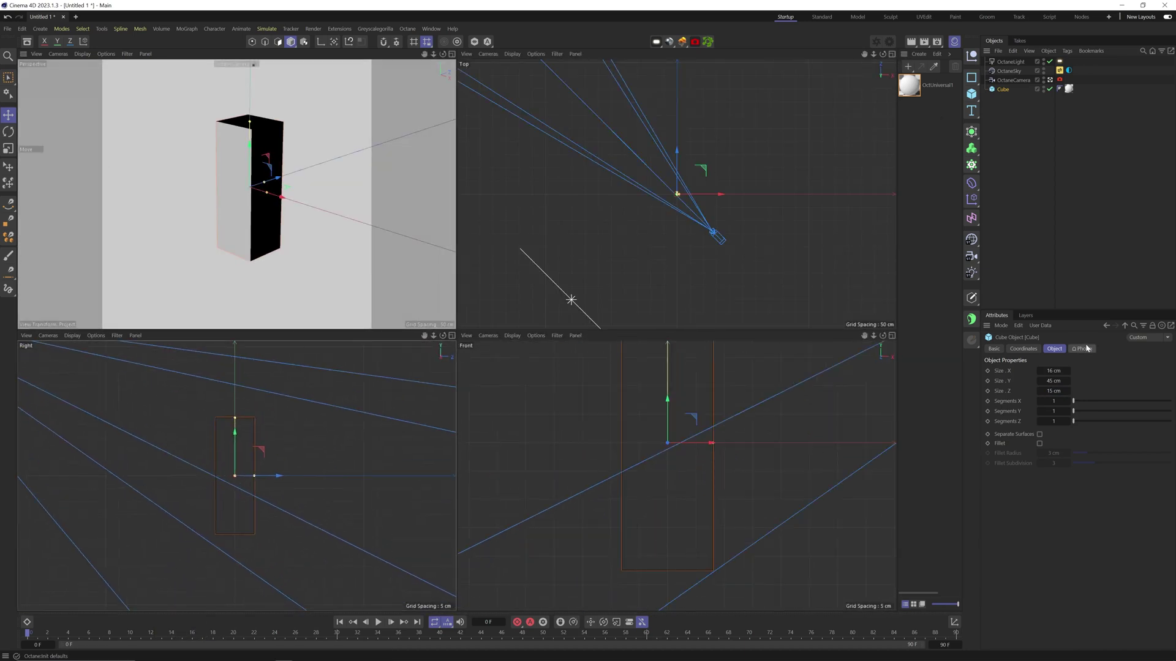
Load the picture with the Astro Boy figure and red boot as the right view's background, with Size X 79
key(shift+v)
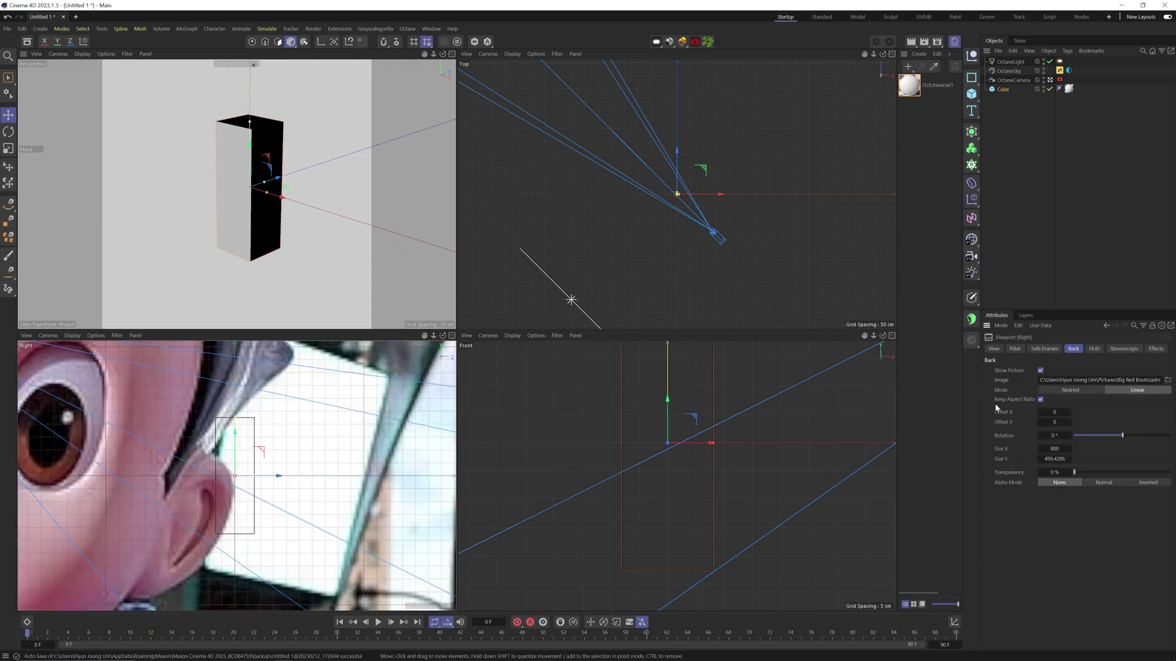
double_click(1055, 448)
text(79)
key(Return)
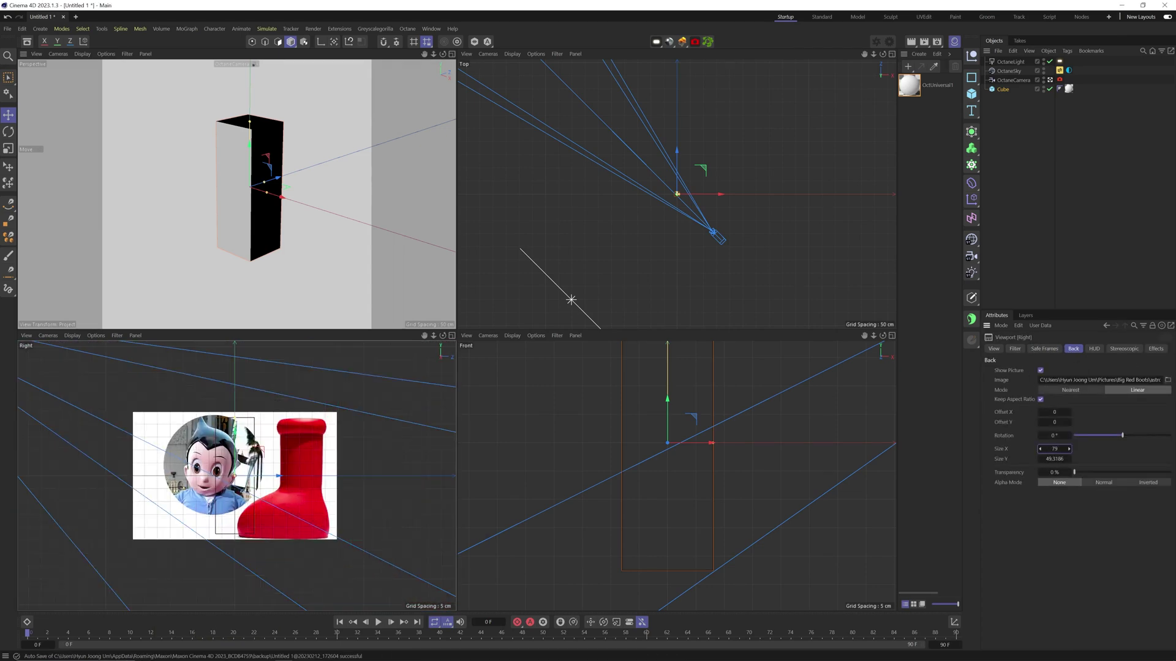
Shift the right view's background picture to about Offset X -25 and reduce its Size X to 76
drag(1041, 412, 1026, 413)
middle_click(258, 483)
scroll(434, 421, up, 5)
alt+middle_drag(257, 483, 325, 550)
middle_click(325, 550)
click(1041, 450)
click(1041, 450)
click(1042, 450)
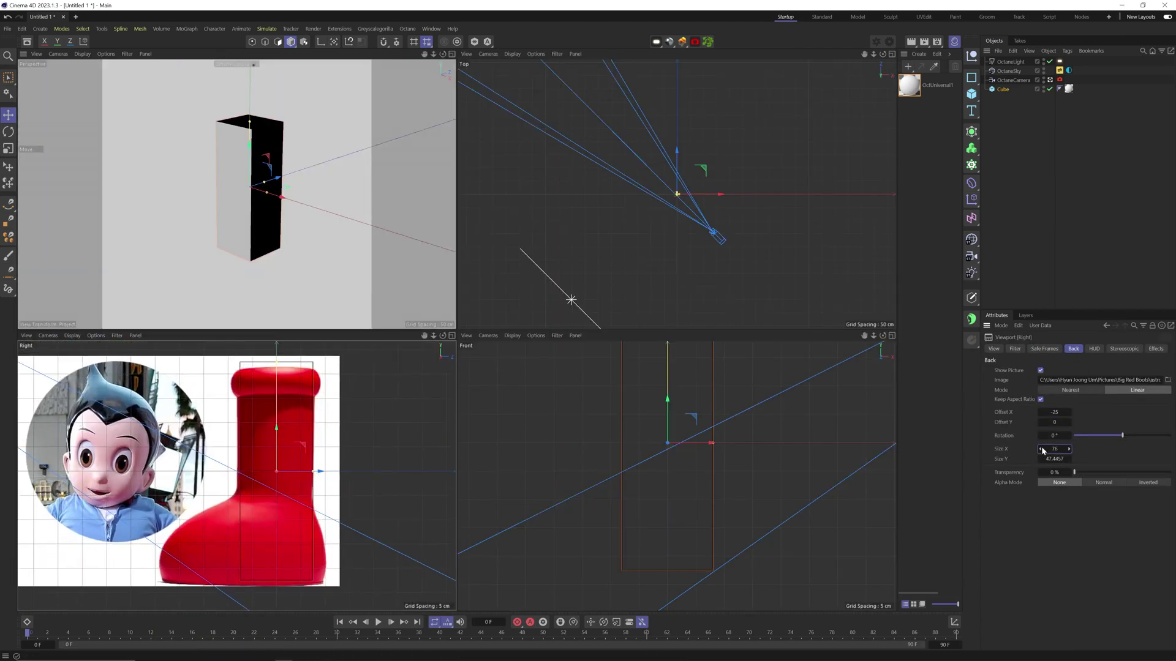
Fine-tune the right view's background picture to Size X 75, Offset Y 1 and Offset X -24.5
click(1041, 450)
click(1070, 423)
click(1041, 450)
click(1069, 450)
click(1041, 413)
click(1070, 414)
click(1069, 414)
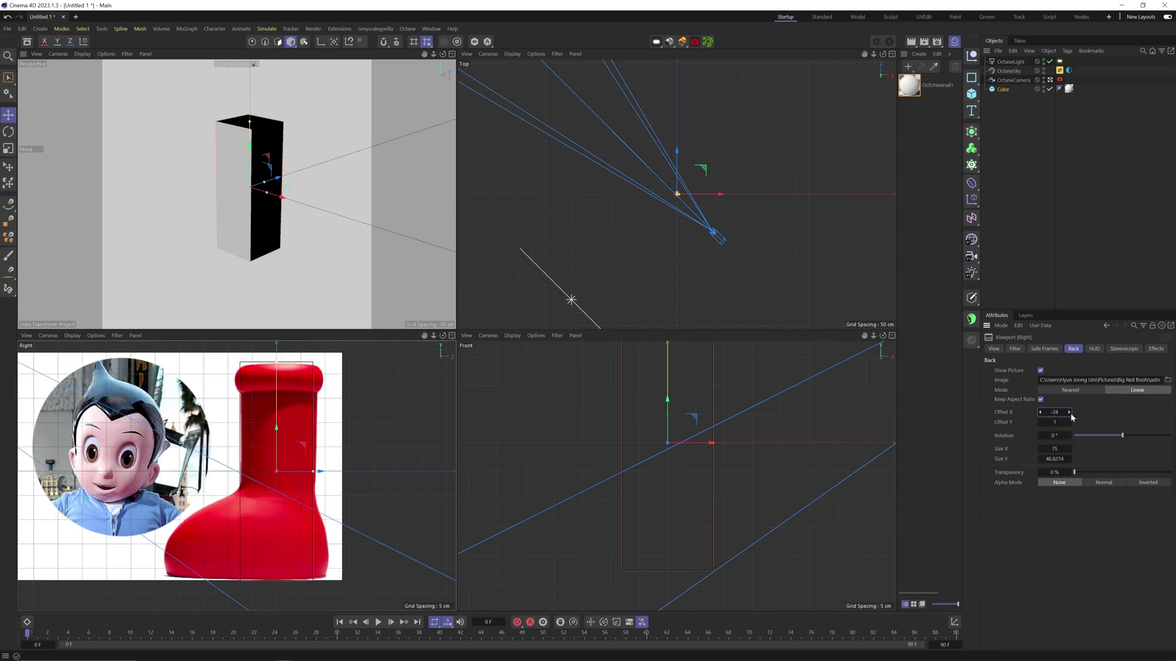
double_click(1055, 413)
text(-24.5)
key(Return)
Load the front-facing red boot photo as the front view's background picture with Size X 63
click(733, 337)
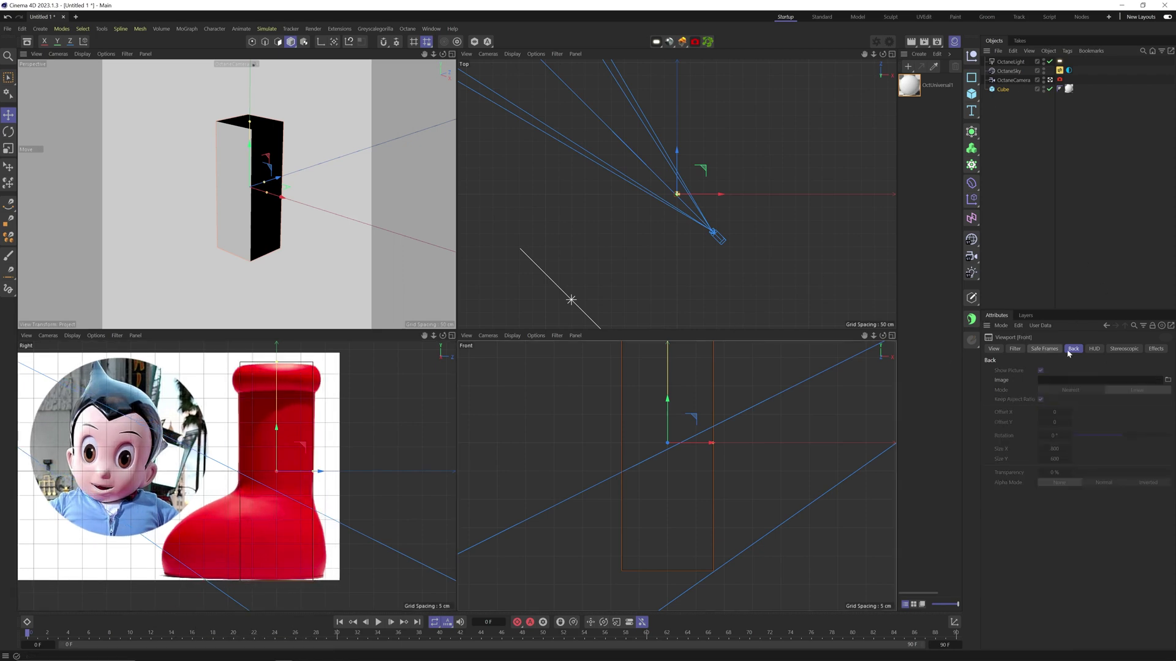
click(1167, 380)
scroll(787, 401, down, 3)
Align the front view's background picture to the cube with Offset X 2, Offset Y -1 and Size X 67
click(1070, 413)
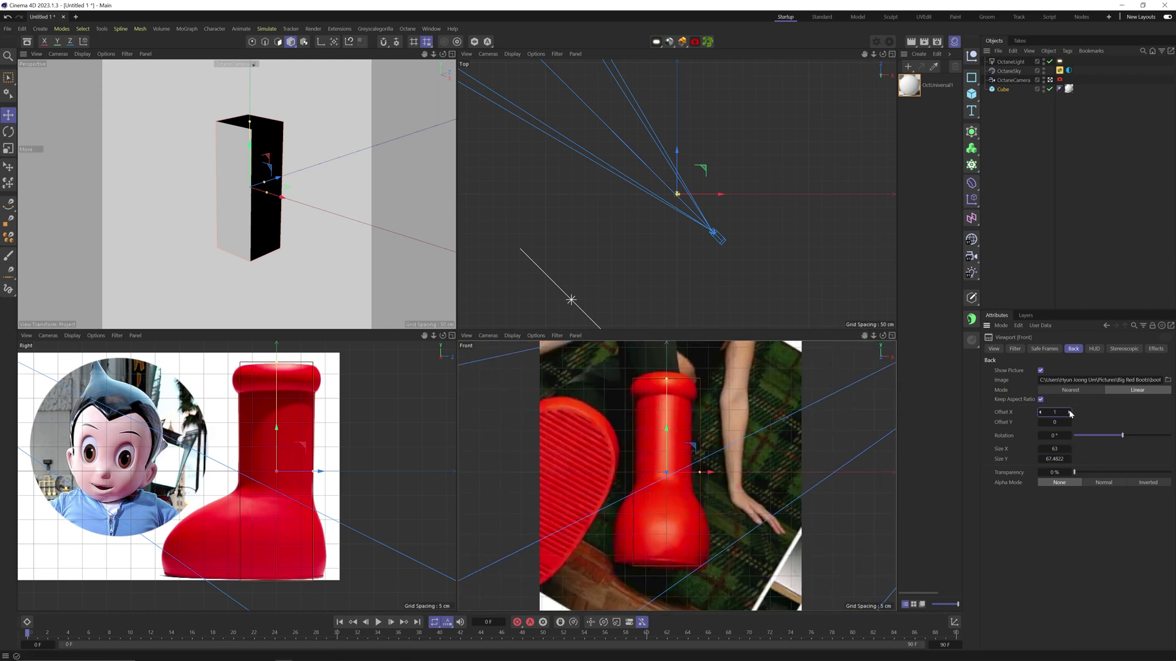
click(1070, 413)
click(1070, 450)
click(1069, 450)
click(1070, 450)
click(1070, 422)
click(1040, 423)
click(1041, 450)
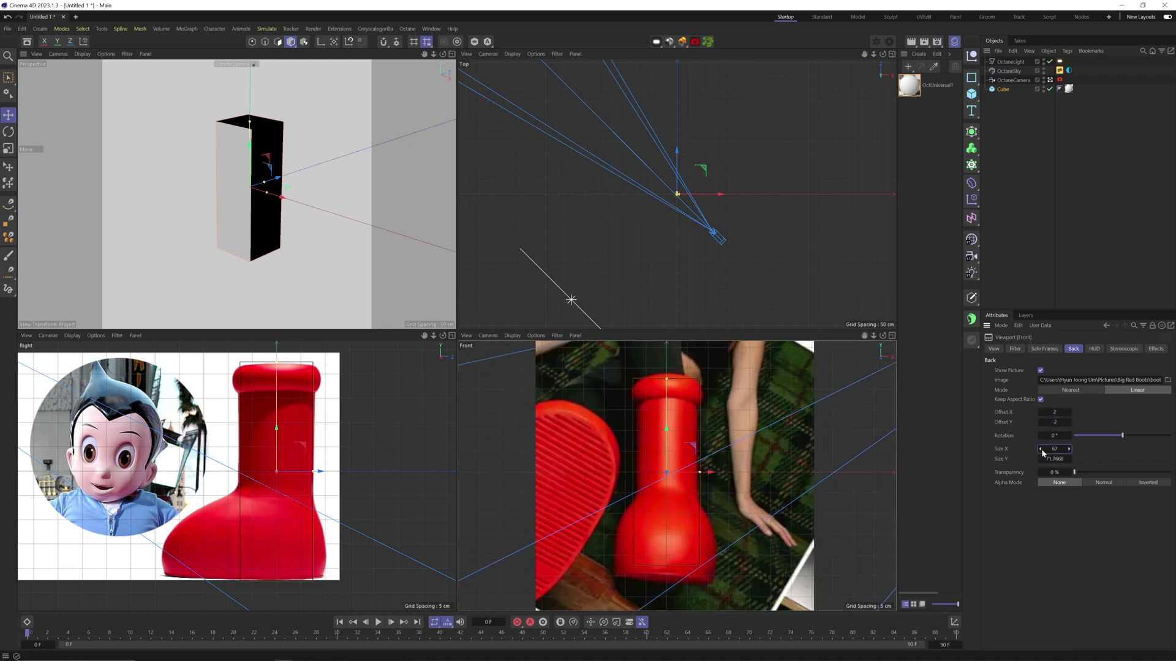
click(1069, 423)
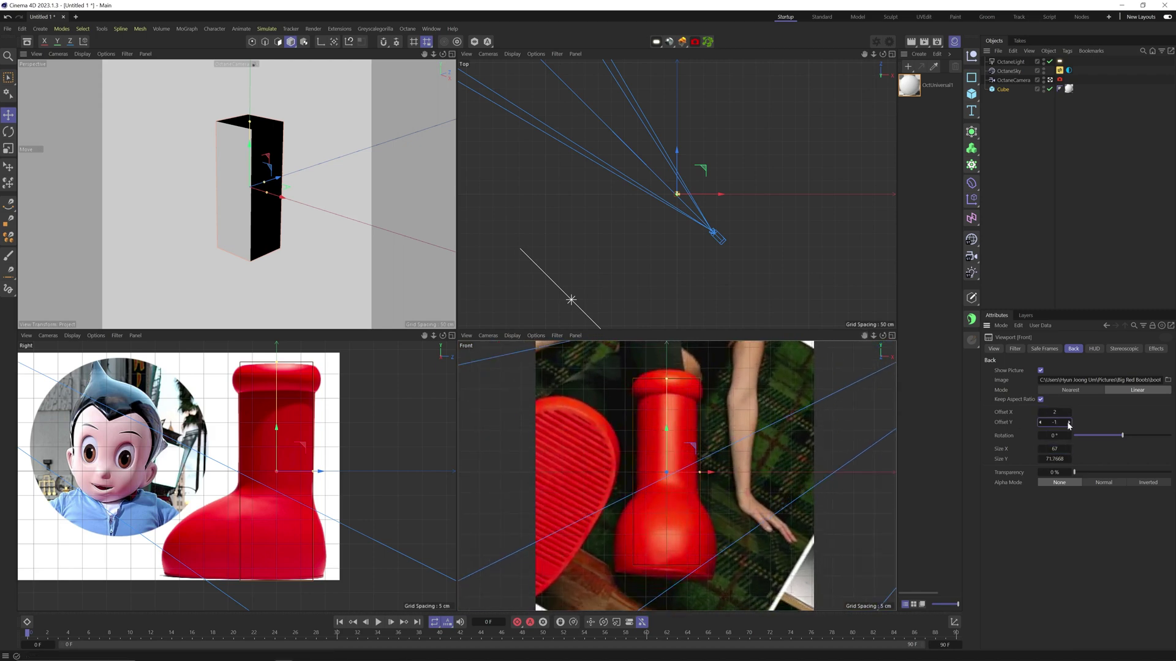
Change the cube's Size X to 15 cm and Size Z to 16 cm
click(1001, 90)
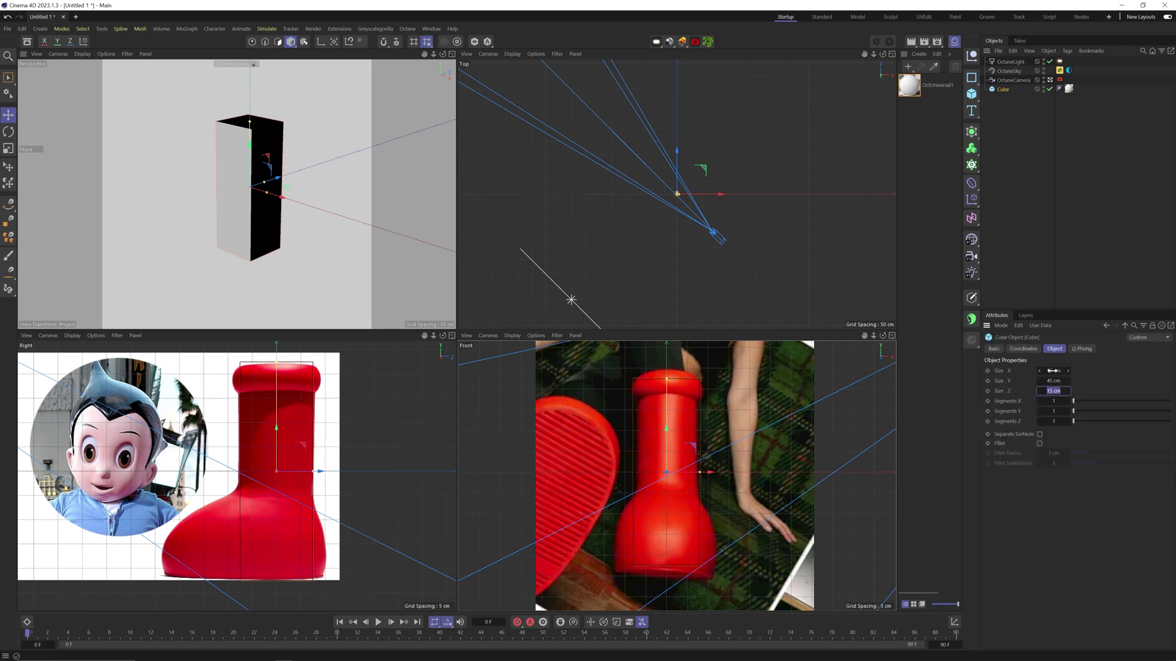
text(15)
key(Return)
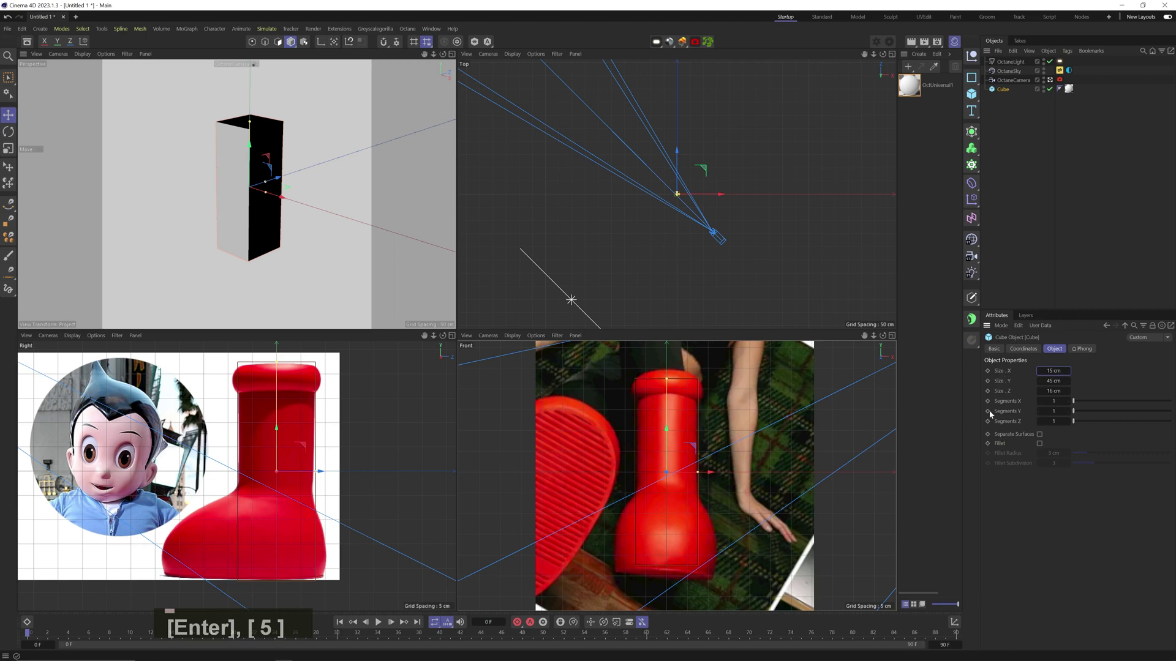
Adjust the front view's background picture to Size X 66 and Offset Y 0
key(shift+v)
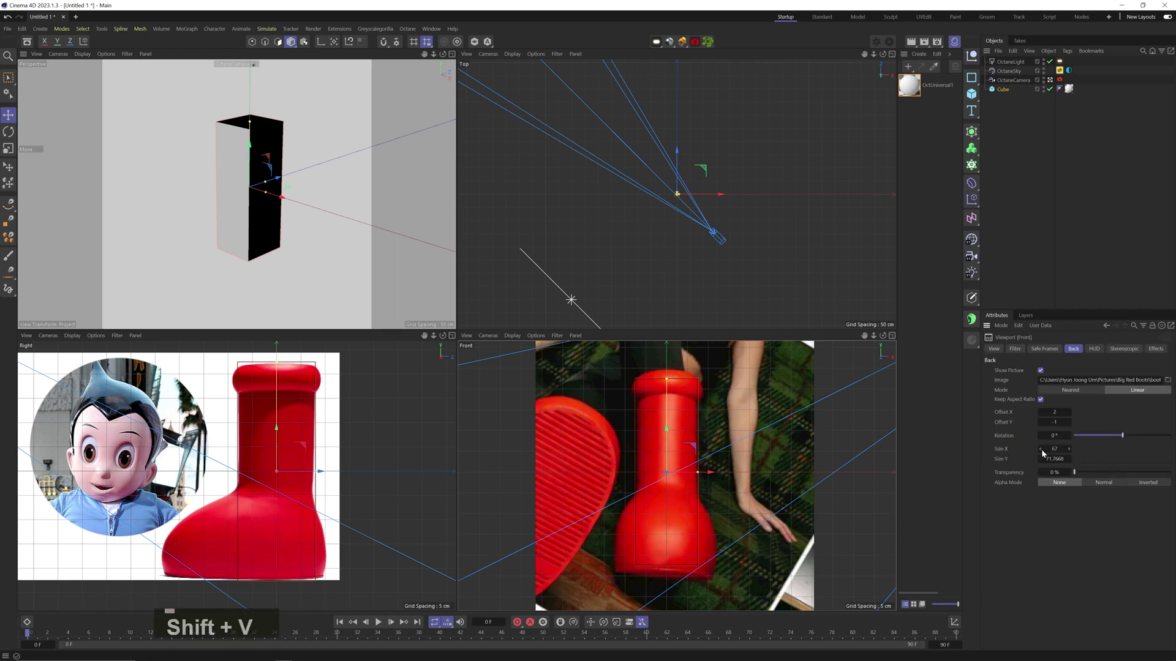
click(1040, 449)
click(1069, 423)
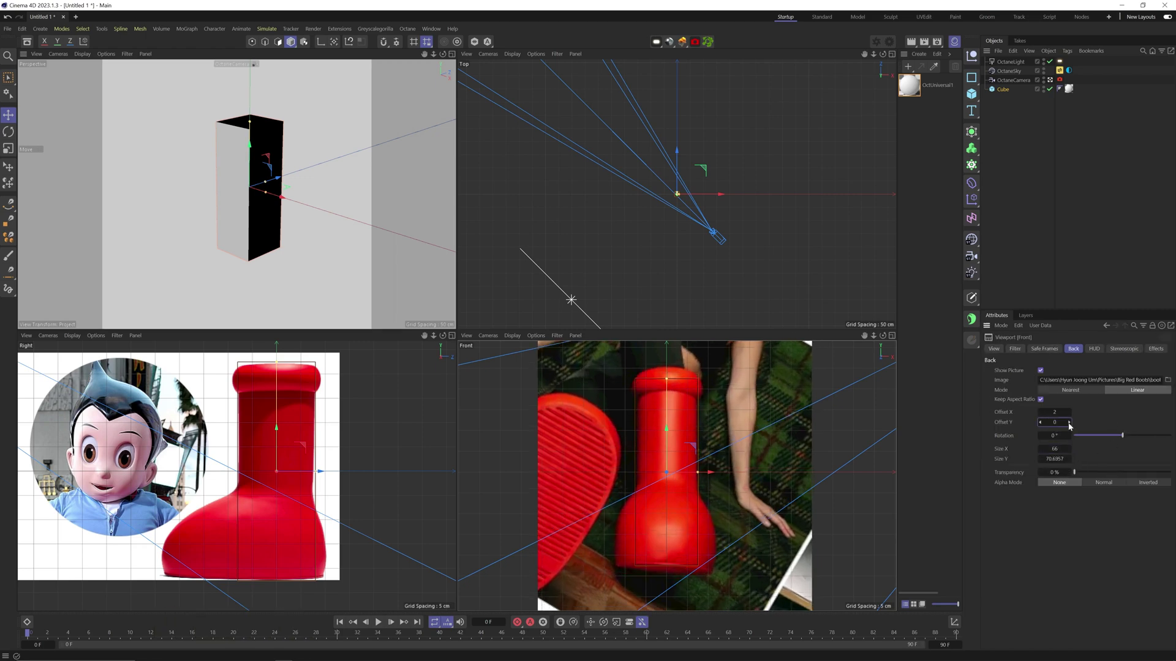
Make the cube editable and cut a horizontal loop at about 85.6 % of its height, just below the boot's cuff
key(c)
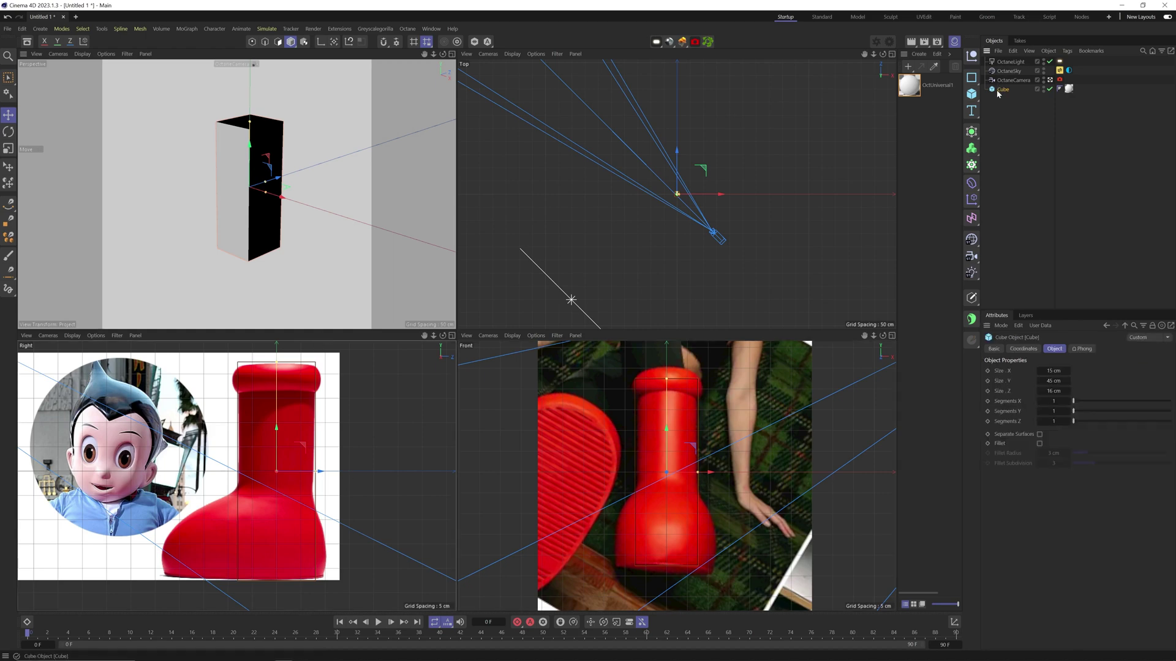
scroll(273, 378, up, 5)
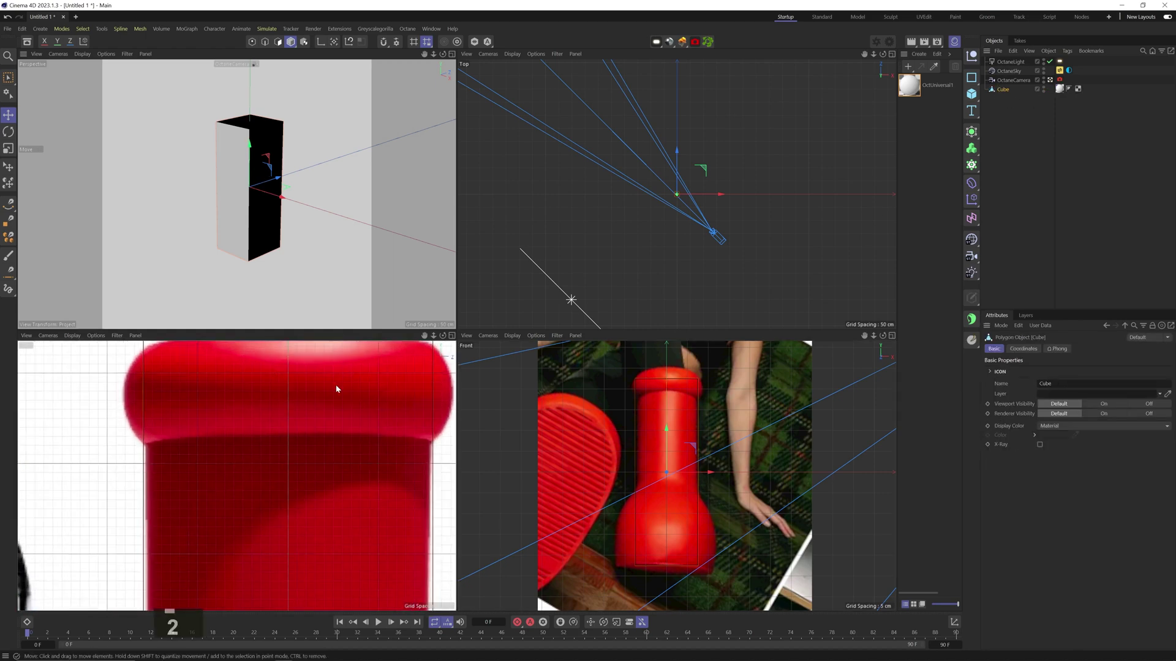
key(k)
key(l)
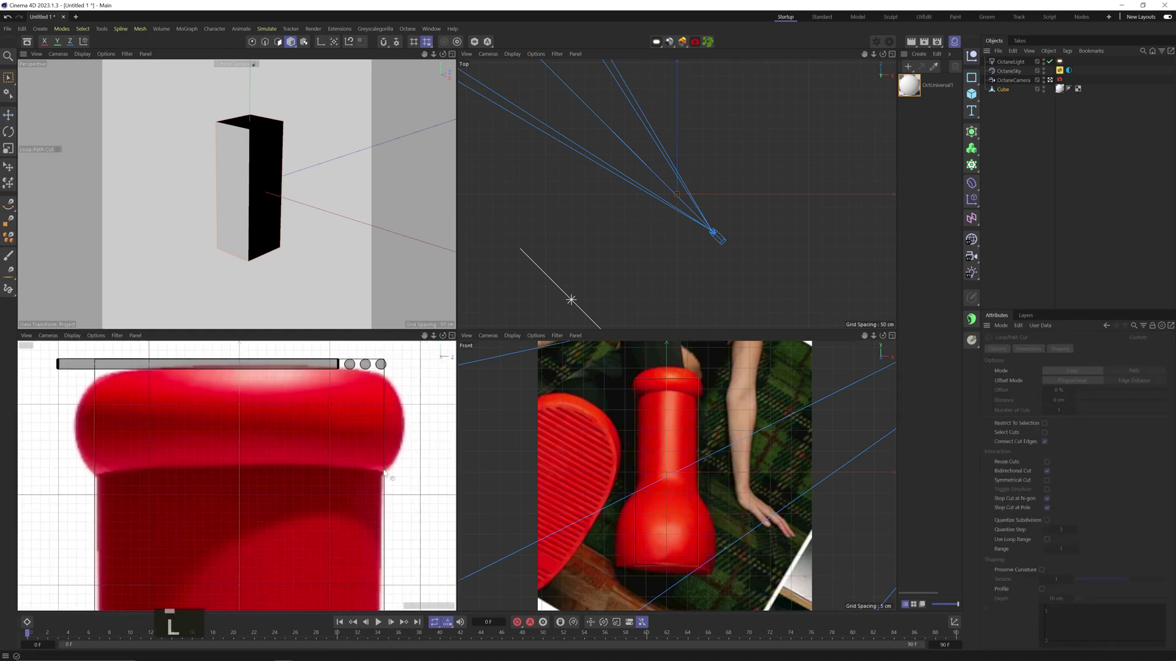
click(72, 336)
click(279, 42)
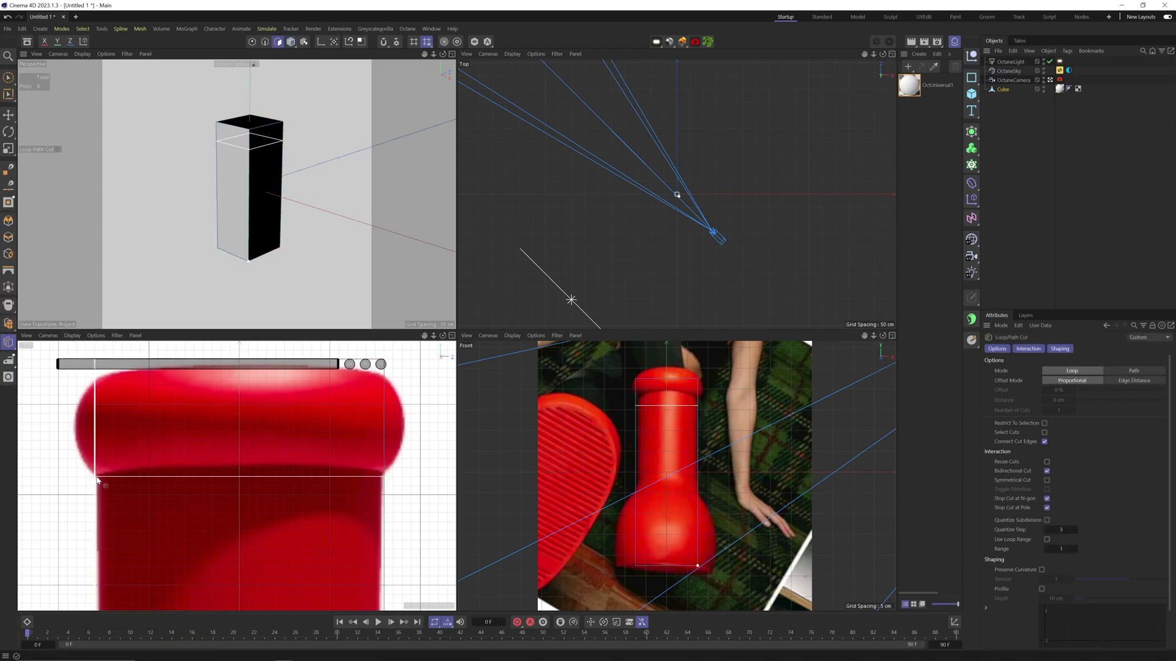
click(96, 480)
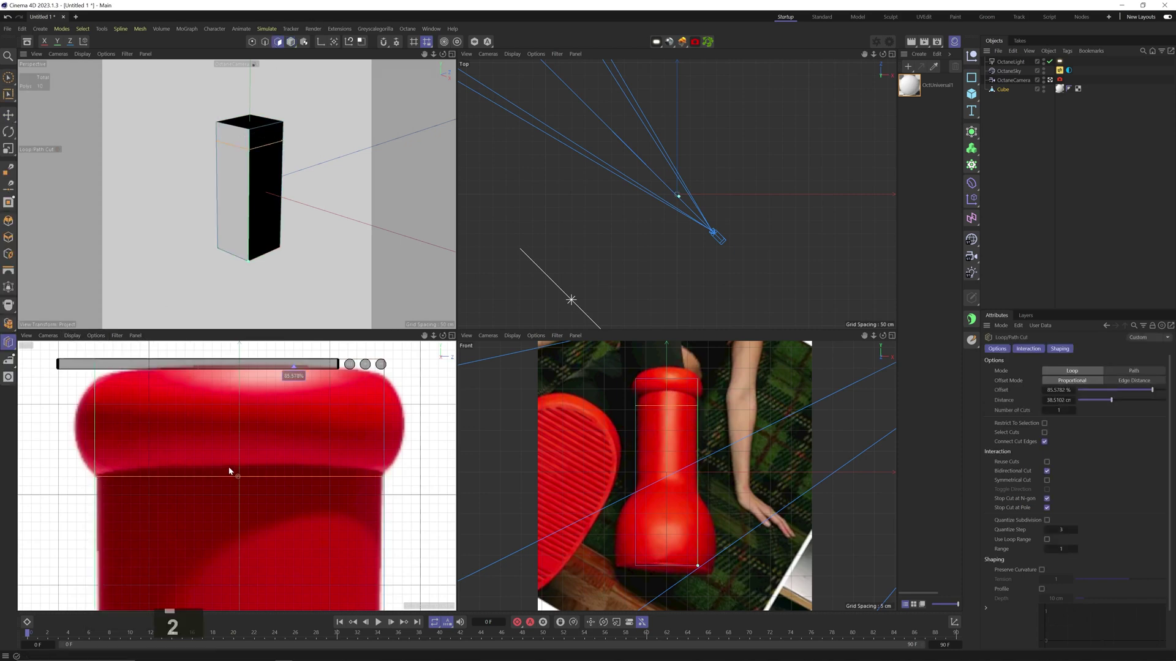
Cut a horizontal loop around the cube at the boot's ankle, where the shaft meets the foot
drag(229, 471, 135, 490)
key(1)
drag(135, 489, 182, 472)
key(2)
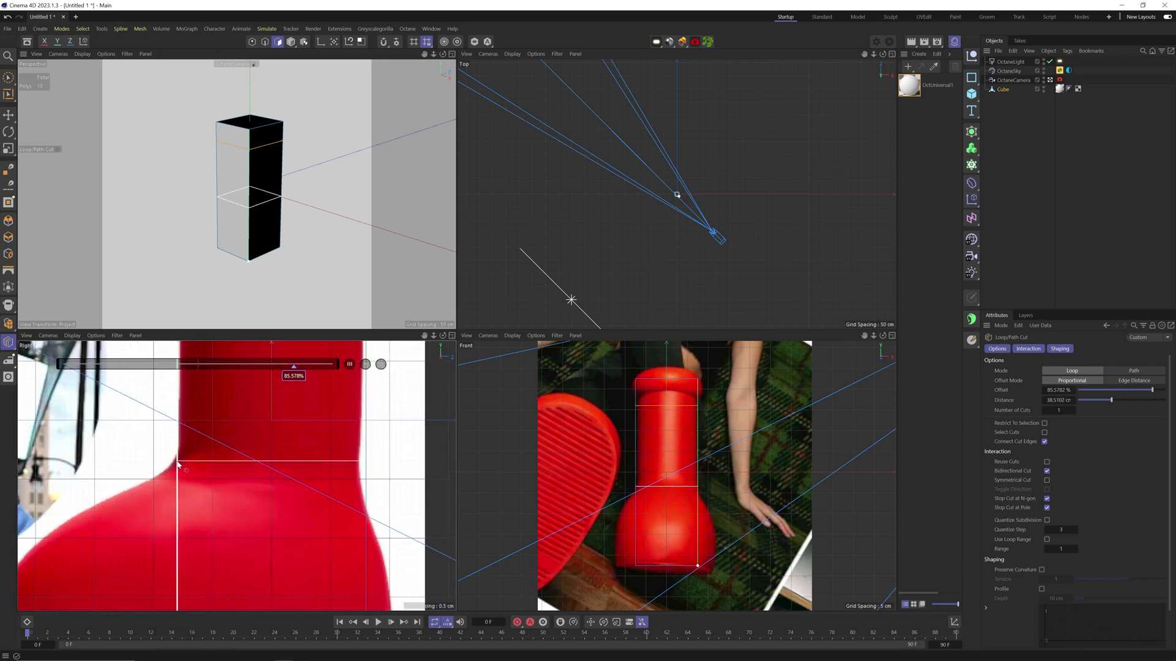
drag(266, 494, 235, 513)
key(1)
drag(236, 513, 236, 490)
Cut another horizontal loop around the cube slightly below the ankle loop
click(265, 42)
key(e)
scroll(254, 247, up, 3)
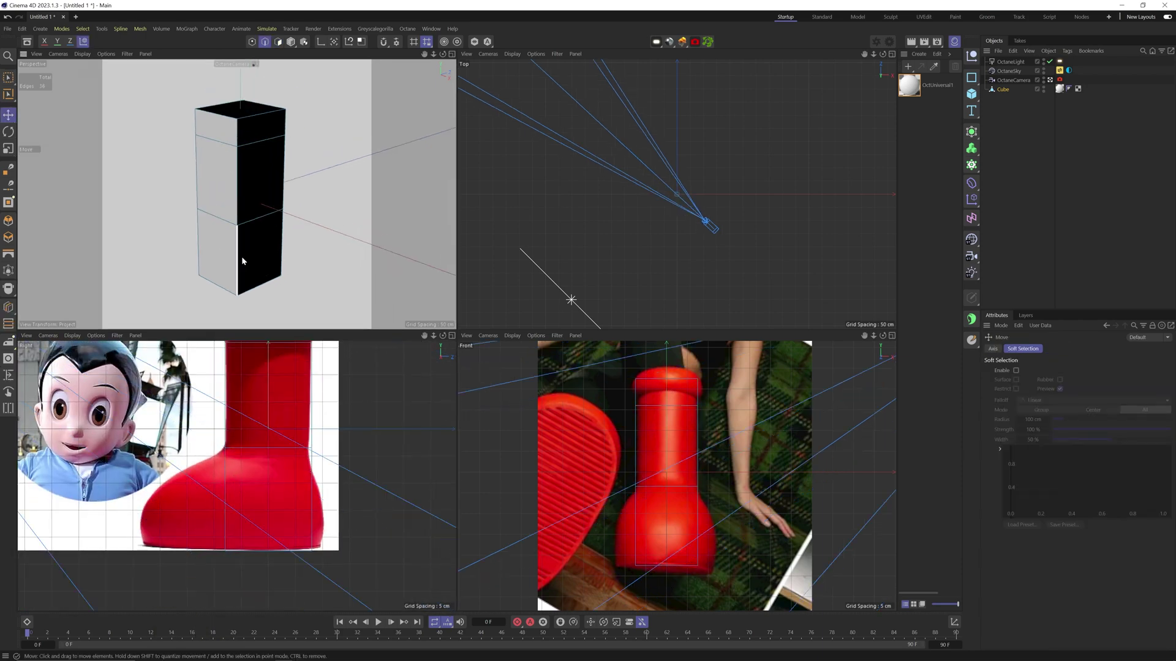
key(k)
key(l)
key(e)
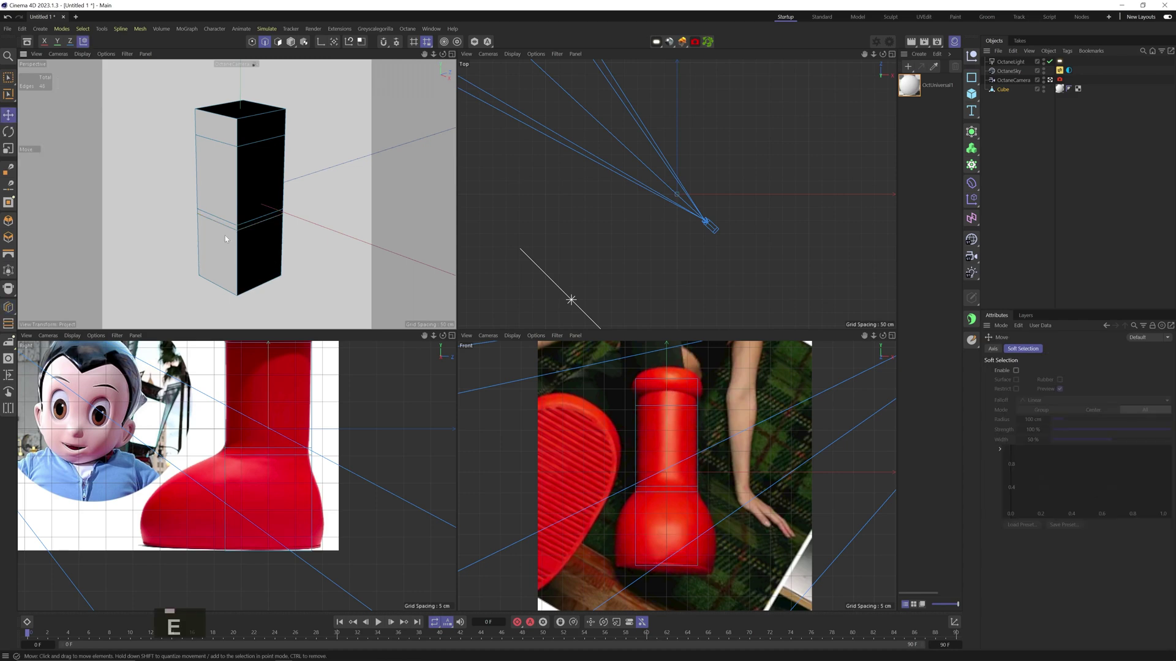
Extrude the cube's lower front face about 15.4 cm forward to the boot's toe in the right view
click(277, 42)
click(221, 252)
ctrl+drag(257, 498, 176, 505)
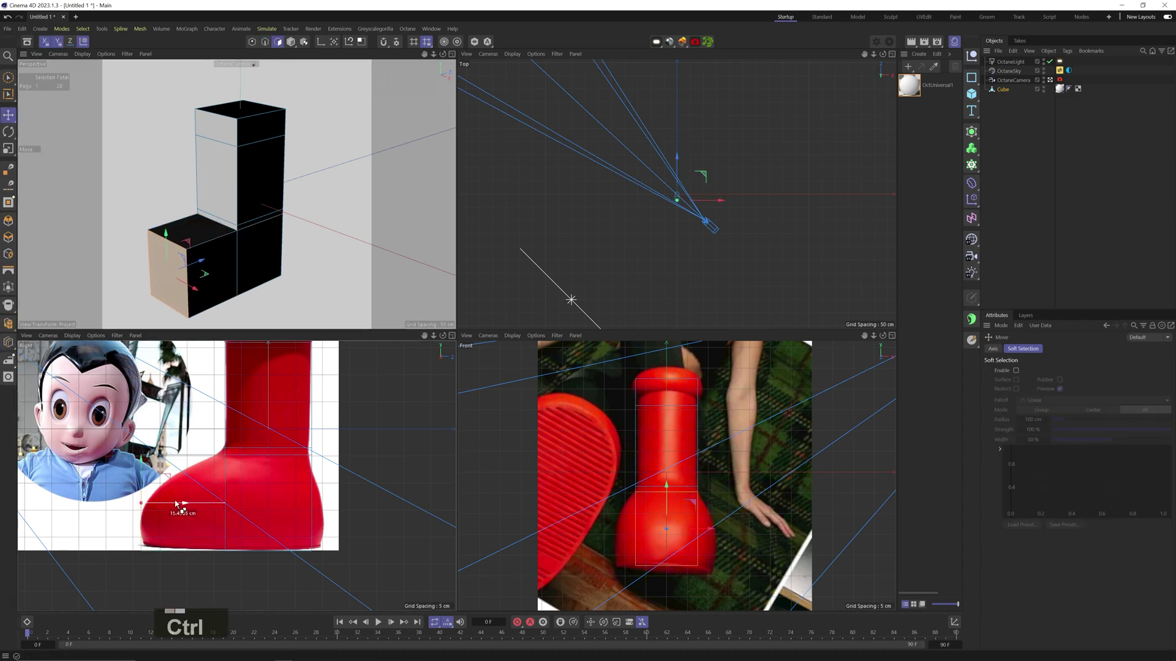
Cut two horizontal loops around the foot block below the ankle
key(k)
key(l)
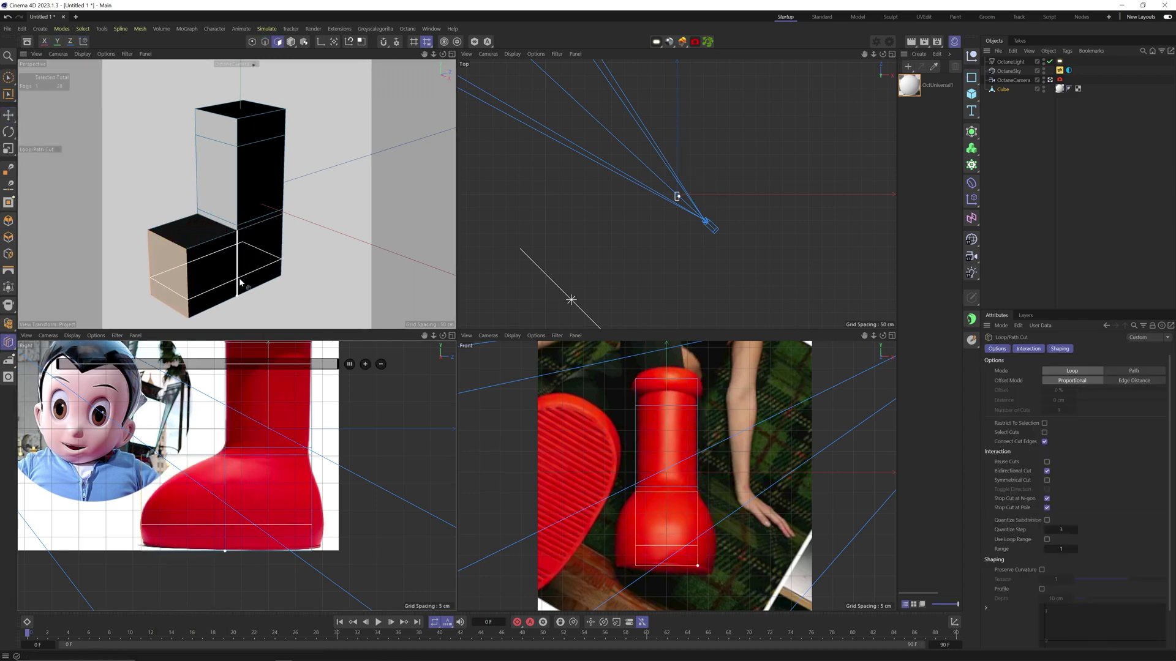
click(236, 258)
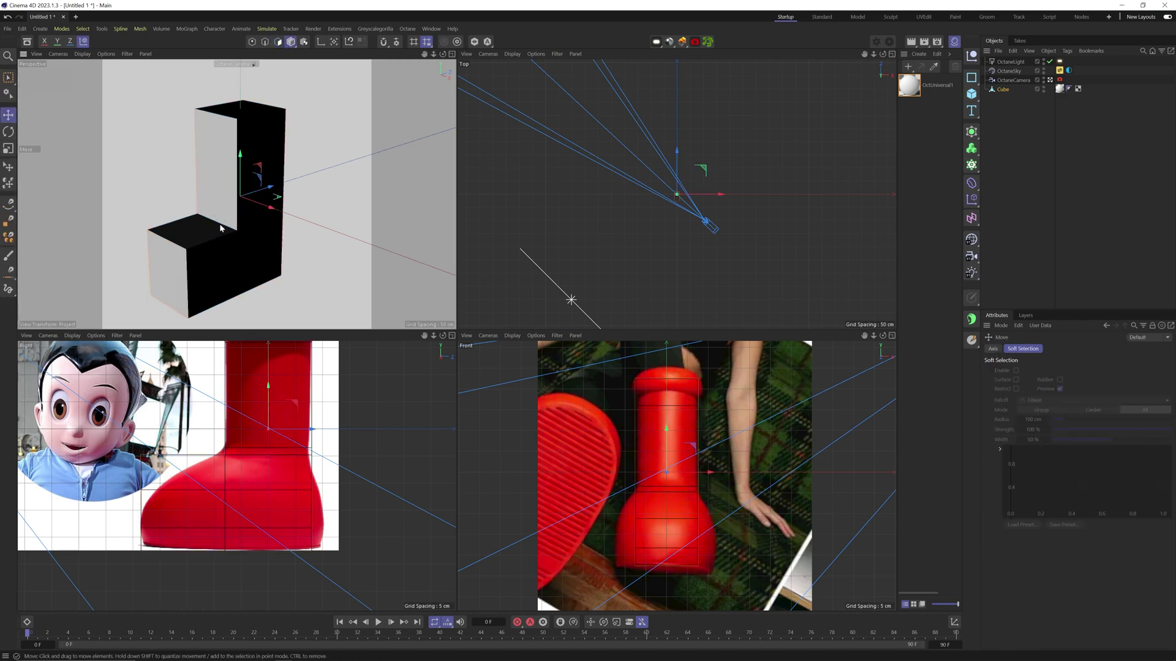
Select the foot's two lower rings of faces and scale them wider to match the boot in the front view
key(u)
key(b)
click(182, 280)
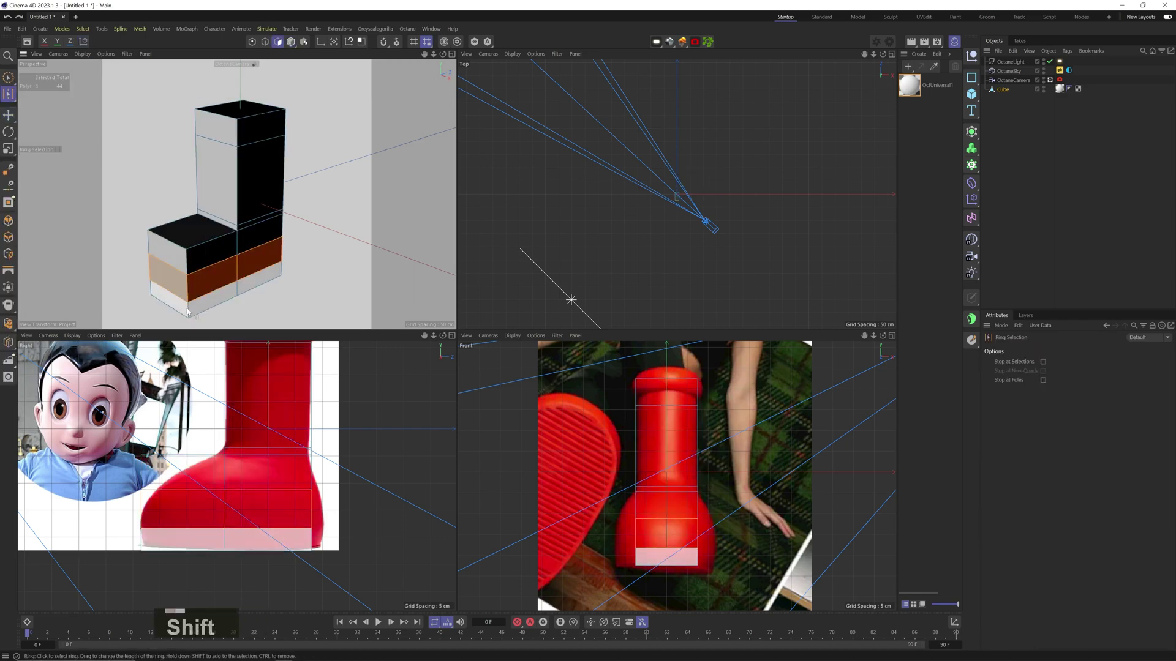
shift+click(184, 297)
key(t)
drag(692, 544, 730, 543)
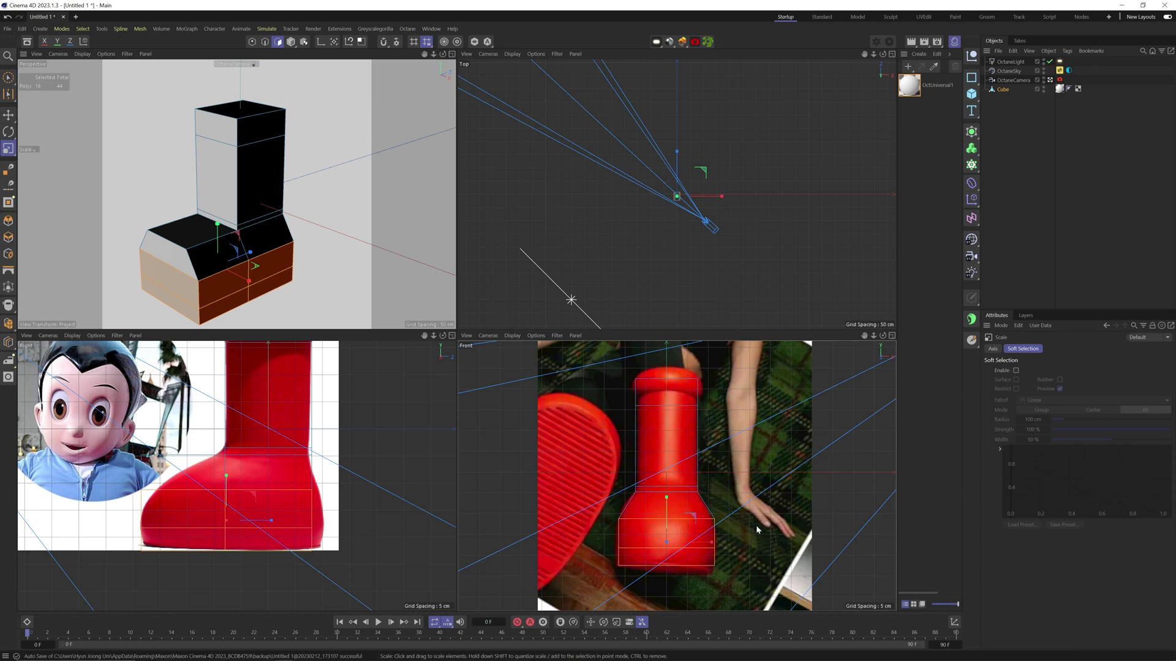
Move the foot's top front edge back and down and the ankle's front edge slightly forward, following the boot's instep
key(2)
key(1)
drag(207, 493, 284, 488)
key(3)
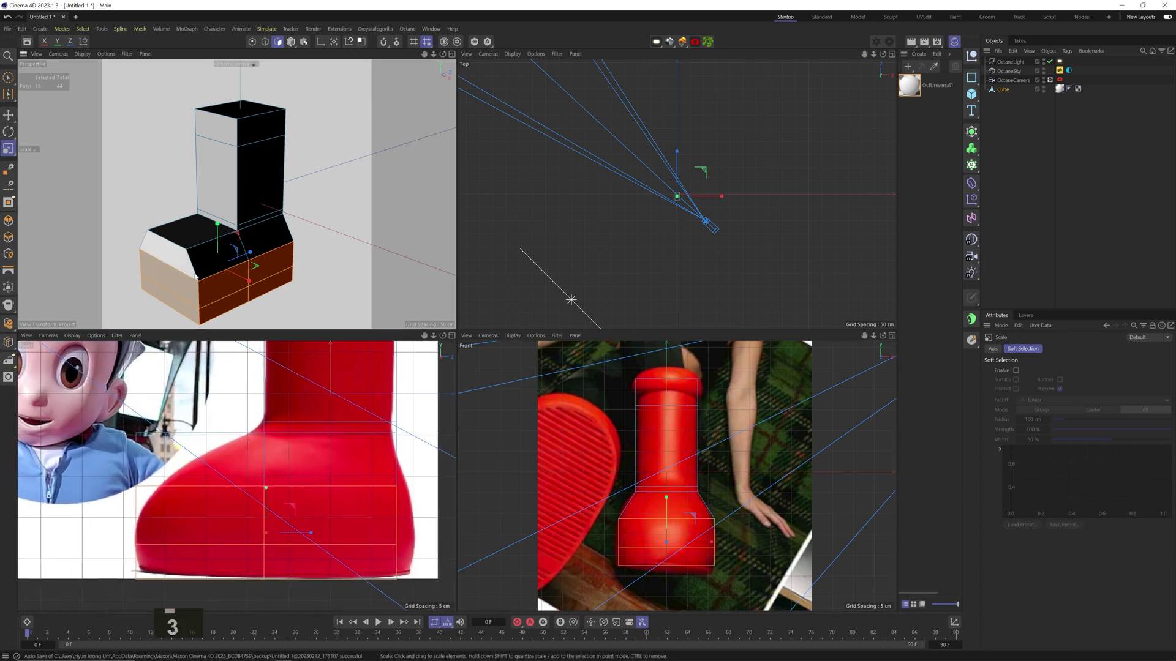
click(264, 42)
click(174, 234)
key(e)
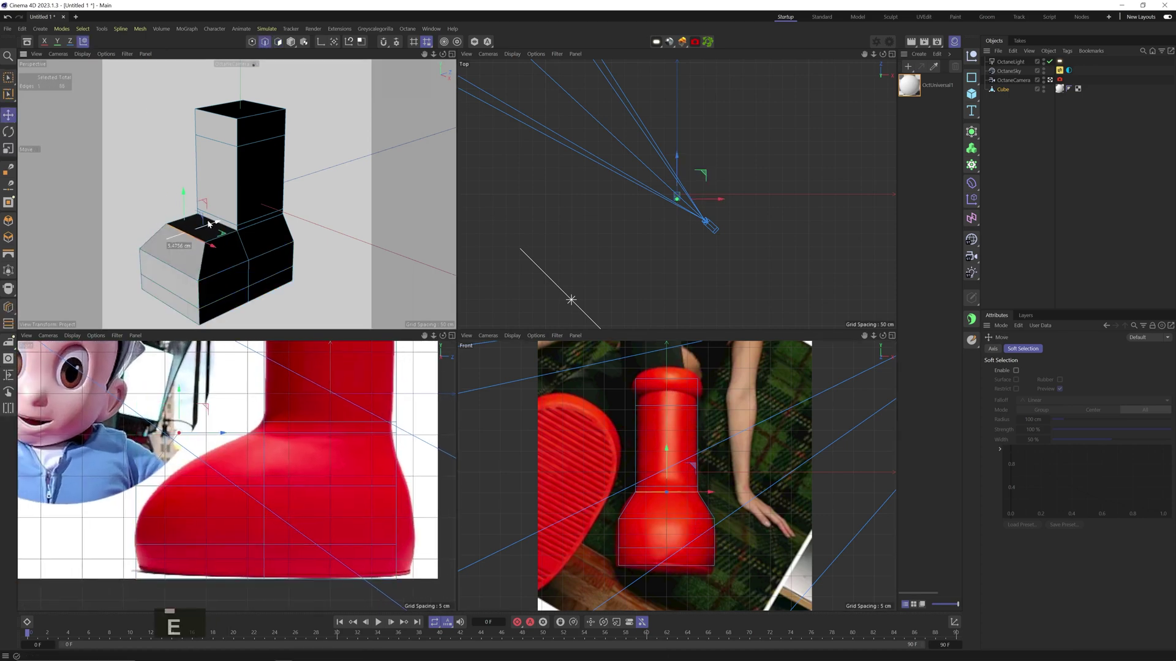
drag(208, 224, 217, 221)
drag(202, 400, 202, 418)
click(218, 223)
drag(296, 436, 285, 436)
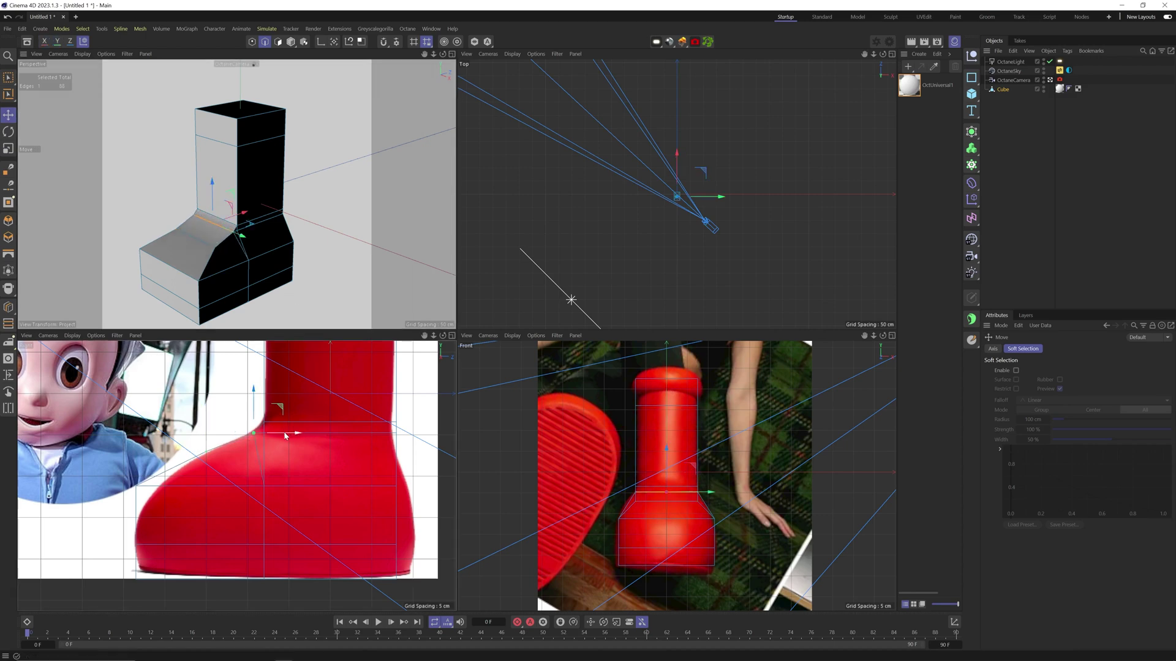
Move the toe's upper front edge down and back to the reference outline and scale the toe's three horizontal front edges narrower
click(181, 271)
drag(136, 444, 136, 455)
drag(180, 496, 193, 495)
shift+click(175, 294)
shift+click(175, 309)
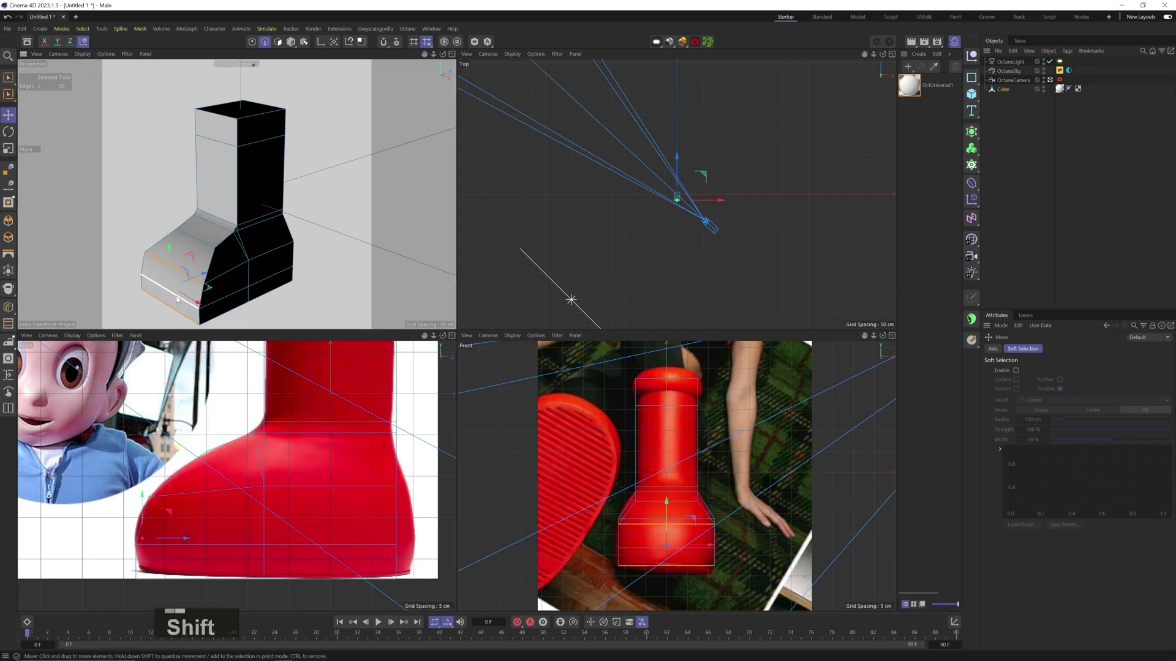
key(t)
drag(201, 306, 195, 303)
Move the boot's two lower heel faces back to the reference outline and adjust the edge between them to the heel's curve
key(3)
drag(261, 245, 316, 270)
click(277, 44)
click(314, 264)
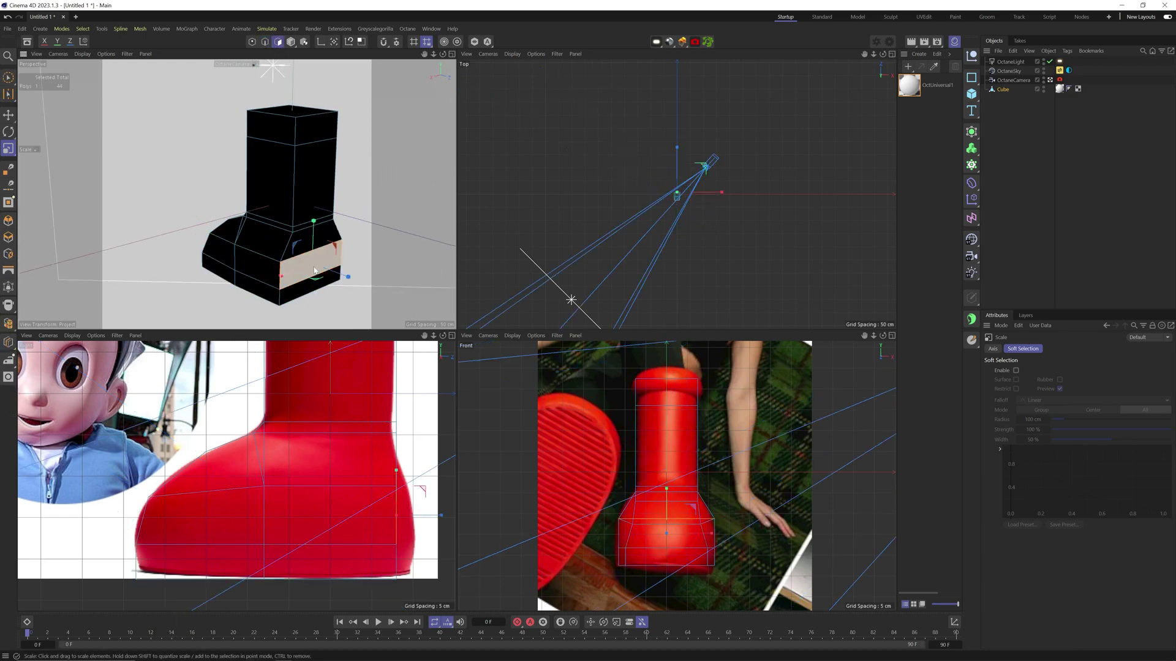
shift+click(312, 284)
key(e)
drag(418, 535, 397, 511)
key(1)
click(264, 43)
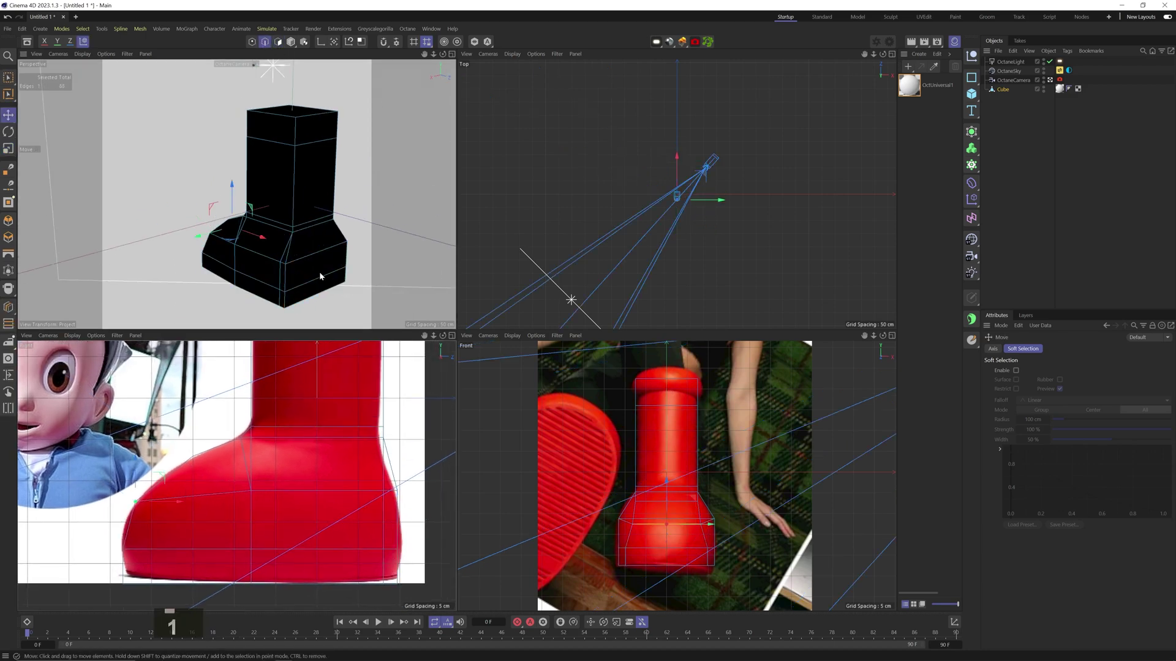
click(320, 276)
key(e)
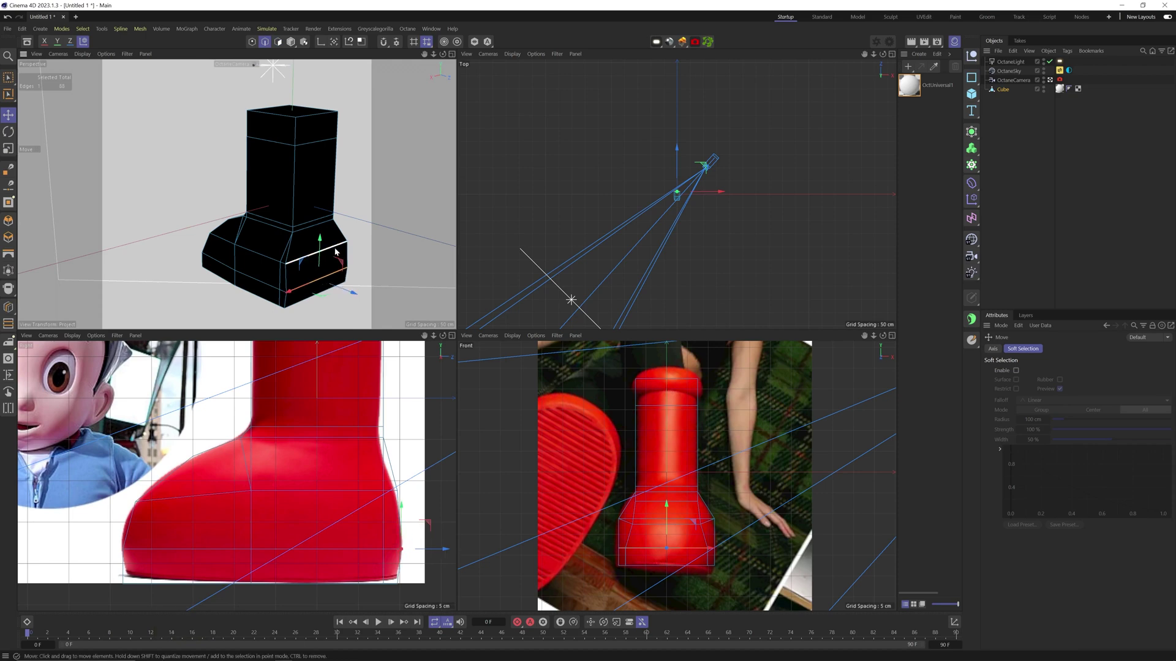
Slide a point on the side of the foot near the front of the ankle by about 10.6%
key(3)
drag(343, 264, 240, 233)
key(ctrl+a)
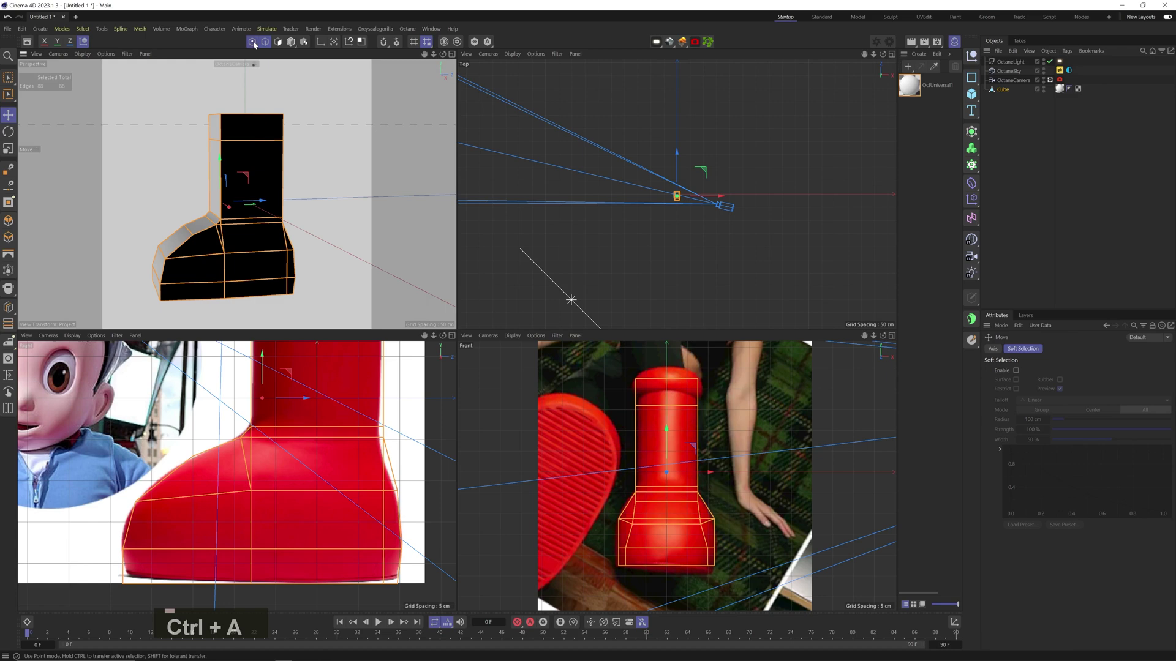
click(252, 43)
drag(213, 220, 255, 205)
key(1)
key(m)
key(o)
key(3)
key(3)
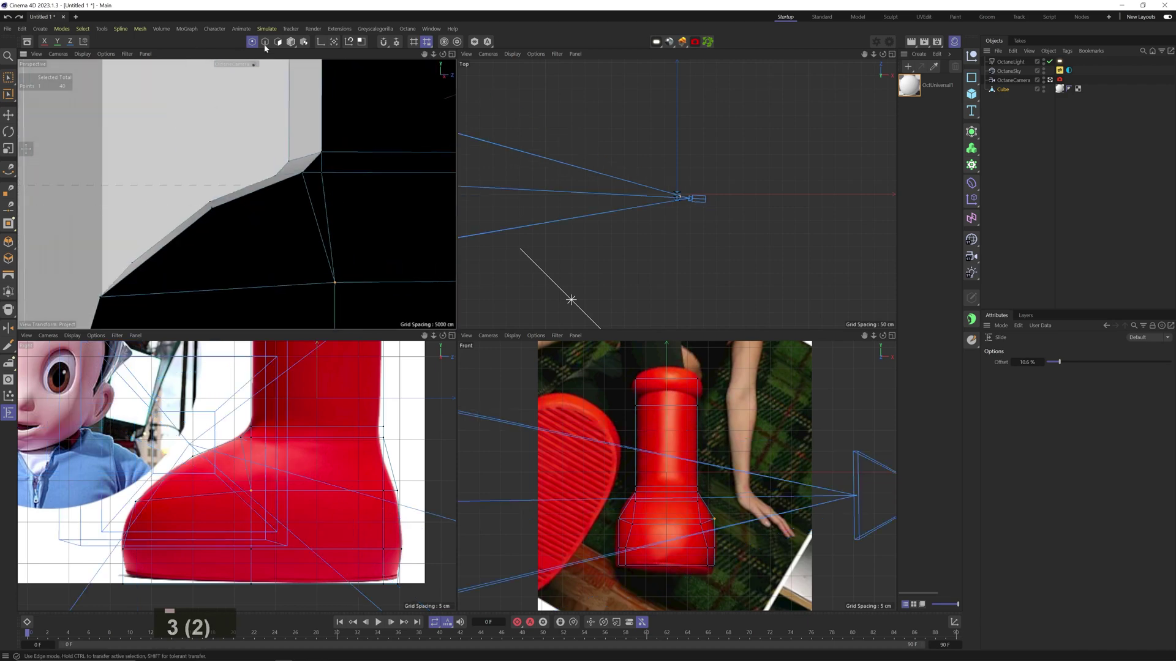
Dissolve the surplus diagonal edge on the side of the foot just below the ankle
click(264, 44)
key(e)
click(326, 200)
key(m)
key(n)
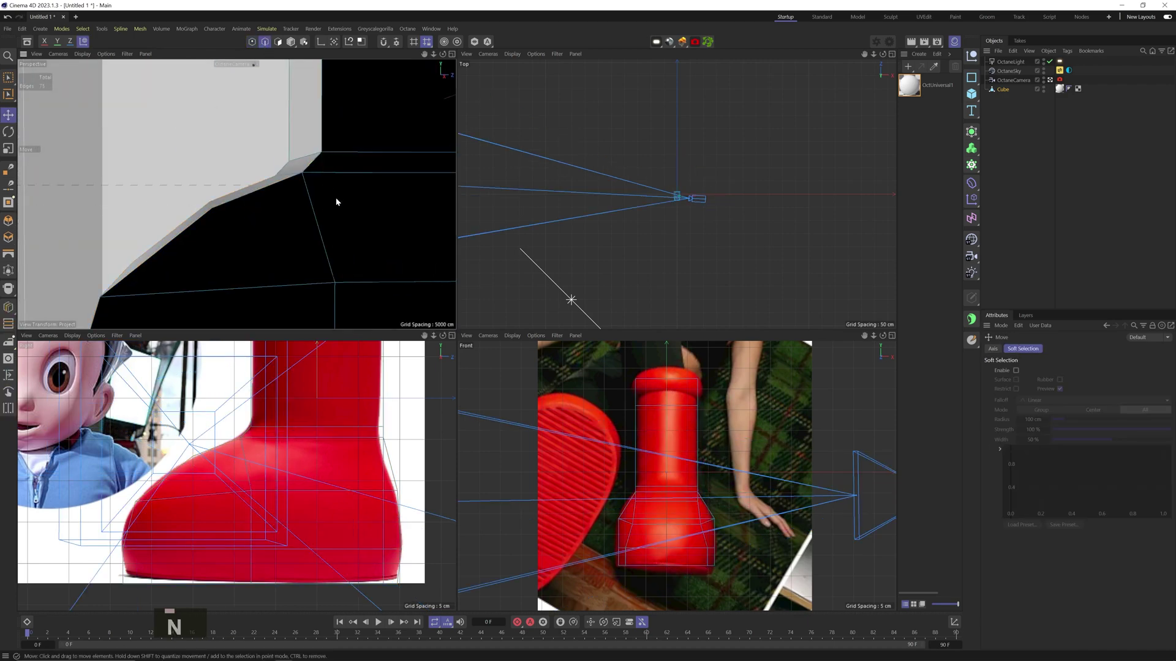
Dissolve the surplus vertical edges on the side of the foot near the heel
key(1)
drag(336, 202, 431, 221)
key(3)
key(3)
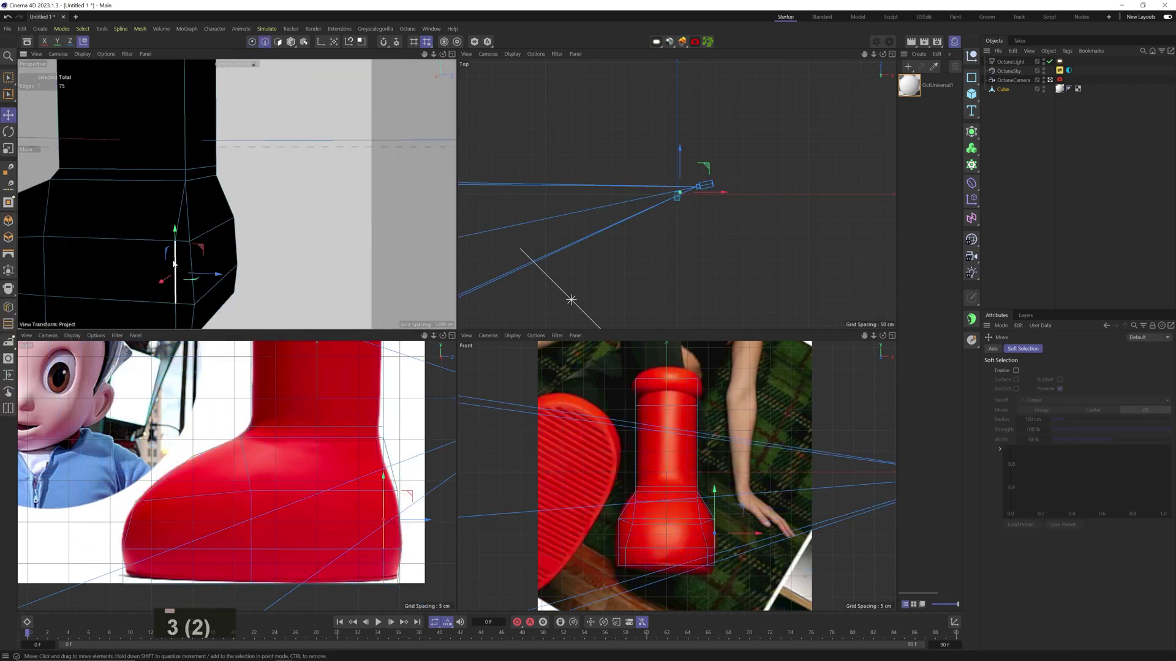
shift+click(176, 325)
key(m)
key(n)
key(3)
key(1)
drag(173, 304, 227, 211)
key(3)
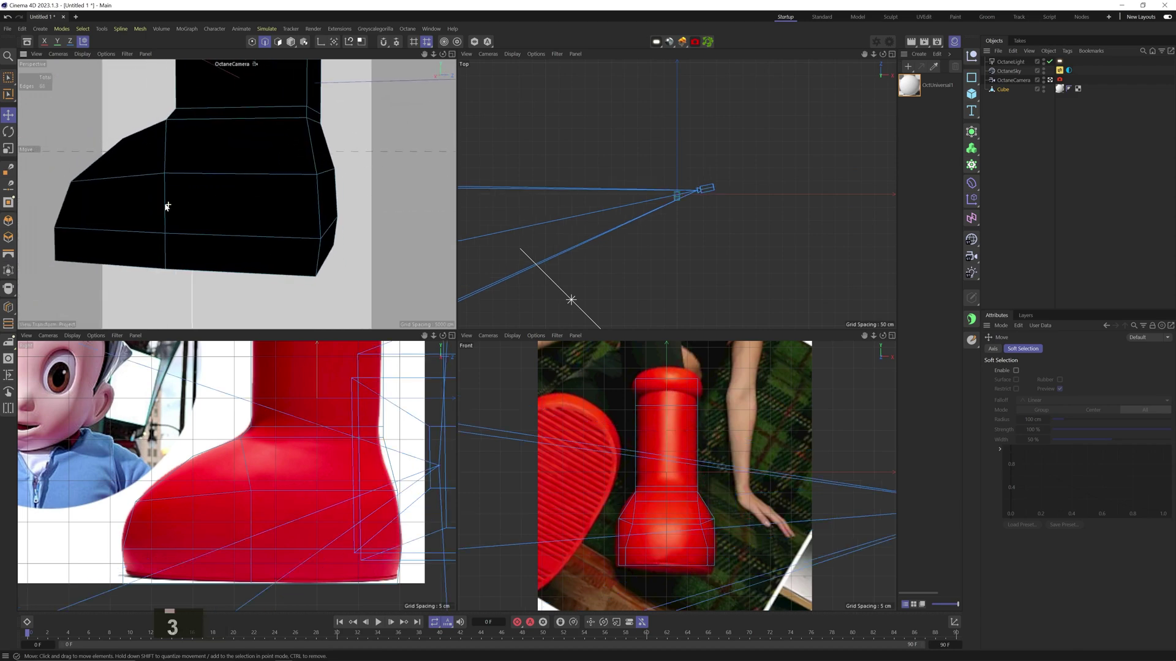
Move the back face of the narrow ankle band slightly inward to match the reference
key(1)
click(278, 42)
click(283, 148)
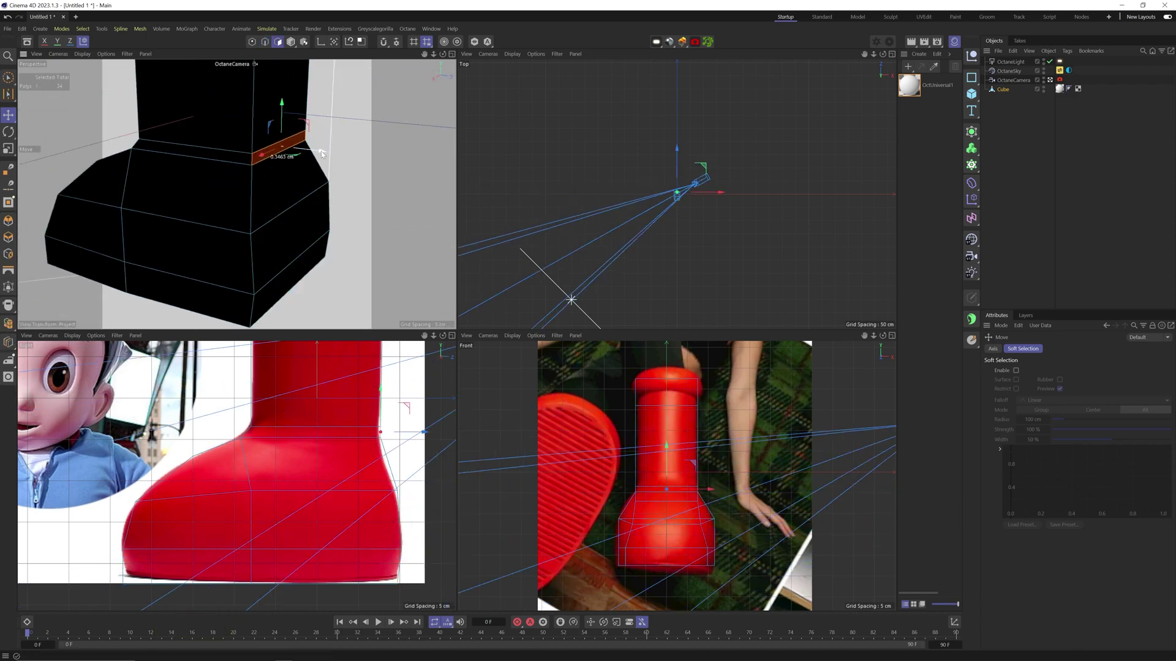
drag(322, 154, 319, 153)
Put the cube inside a Subdivision Surface and display the perspective view with Quick Shading and lines
key(3)
drag(208, 196, 943, 84)
key(3)
alt+click(975, 131)
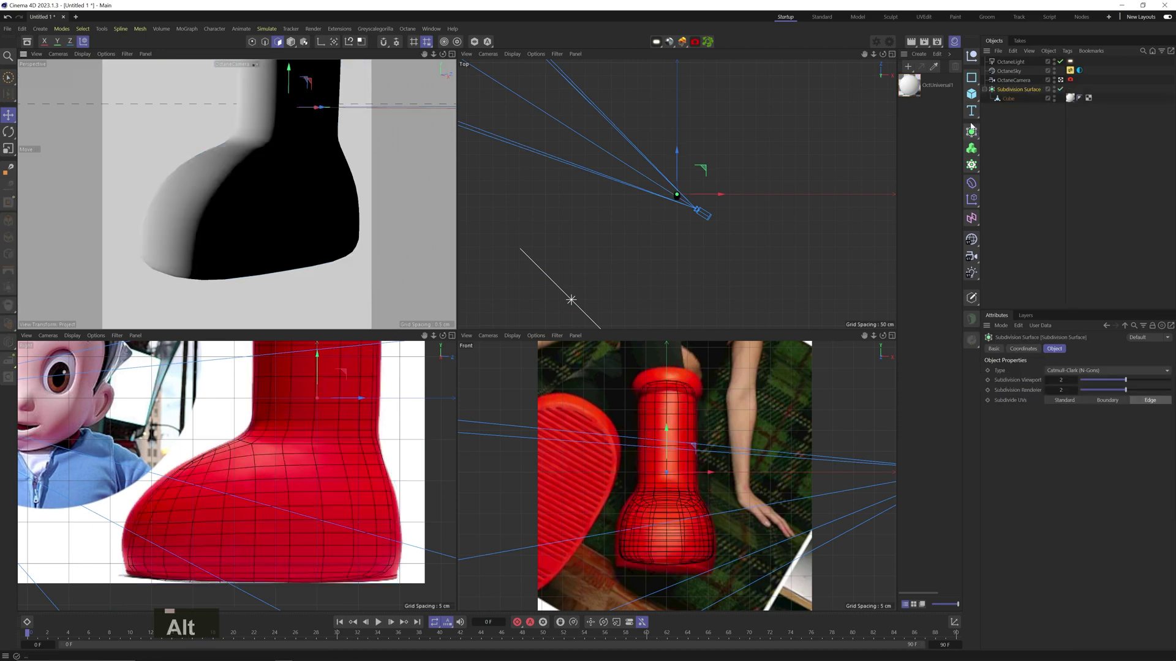
key(1)
mouse_move(218, 183)
mouse_down()
mouse_move(262, 236)
mouse_move(190, 242)
mouse_move(315, 237)
mouse_move(220, 251)
mouse_move(237, 272)
mouse_up()
key(2)
key(n)
key(d)
Select the cube's two edge loops around the foot in turn and scale each to match the front view reference
key(3)
click(265, 42)
key(3)
click(1008, 98)
key(2)
key(2)
drag(663, 546, 712, 549)
double_click(713, 546)
key(t)
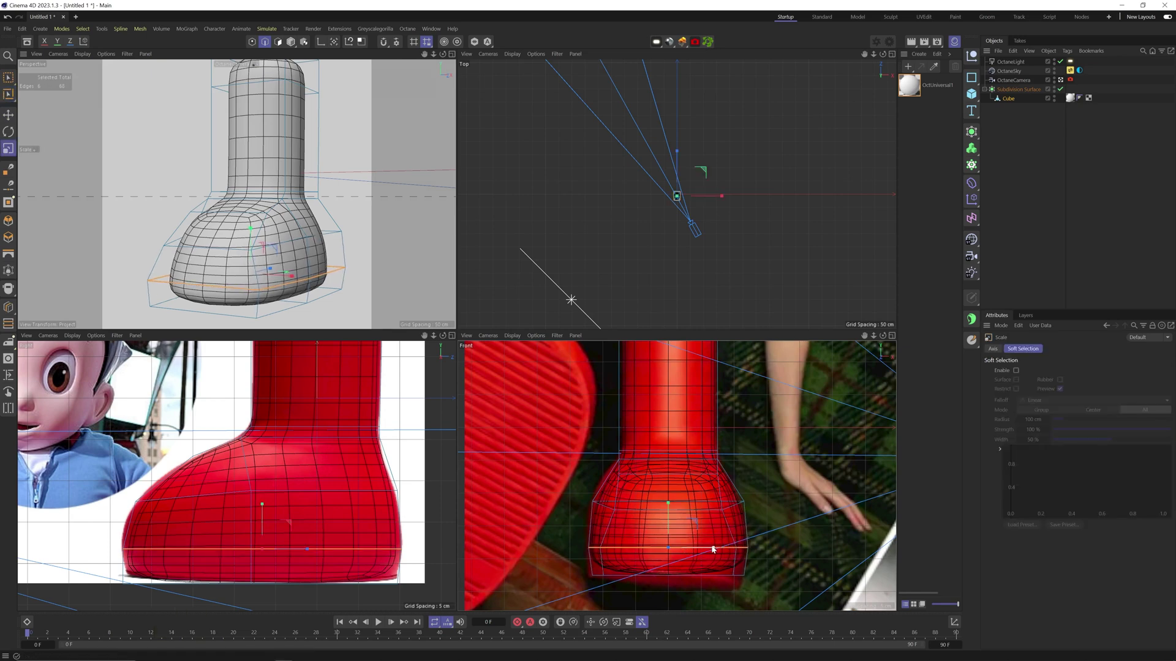
double_click(703, 511)
key(t)
drag(704, 509, 707, 509)
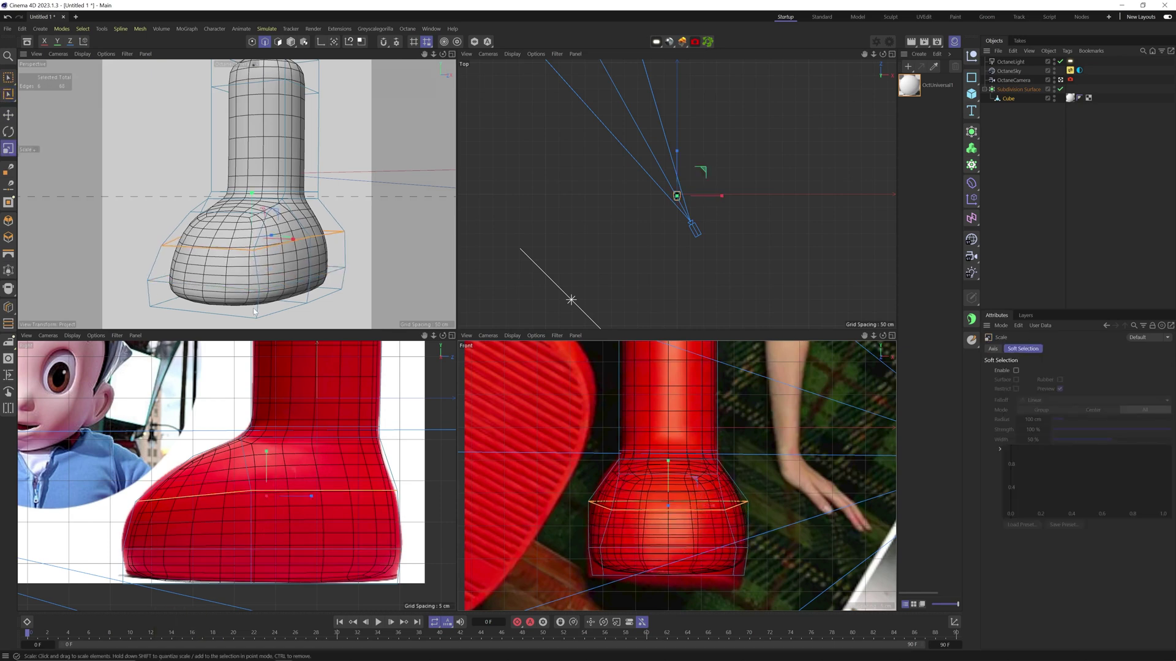
Inset the top face of the boot shaft to form the rim of the opening
key(1)
drag(302, 375, 299, 559)
scroll(300, 468, up, 3)
key(1)
drag(323, 430, 312, 462)
drag(272, 123, 275, 226)
key(3)
drag(331, 190, 287, 202)
key(2)
click(279, 42)
click(291, 174)
key(m)
key(w)
Extrude the inset top face down through the shaft into the foot to hollow out the boot
key(e)
key(3)
ctrl+drag(274, 132, 255, 251)
key(2)
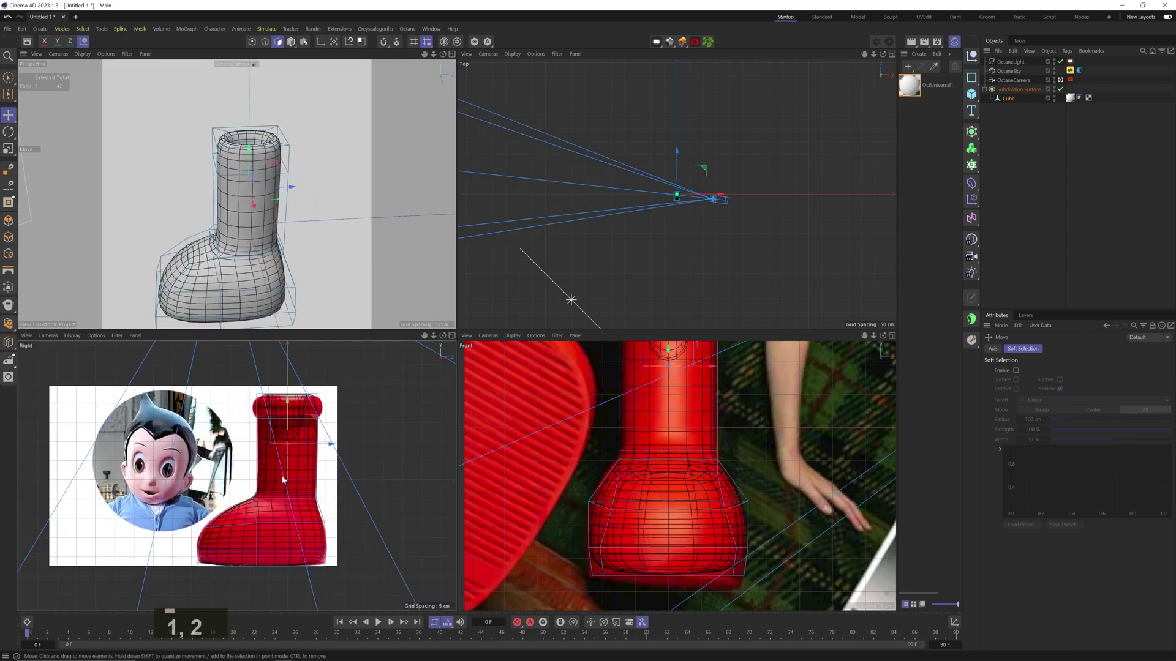
ctrl+drag(281, 475, 288, 483)
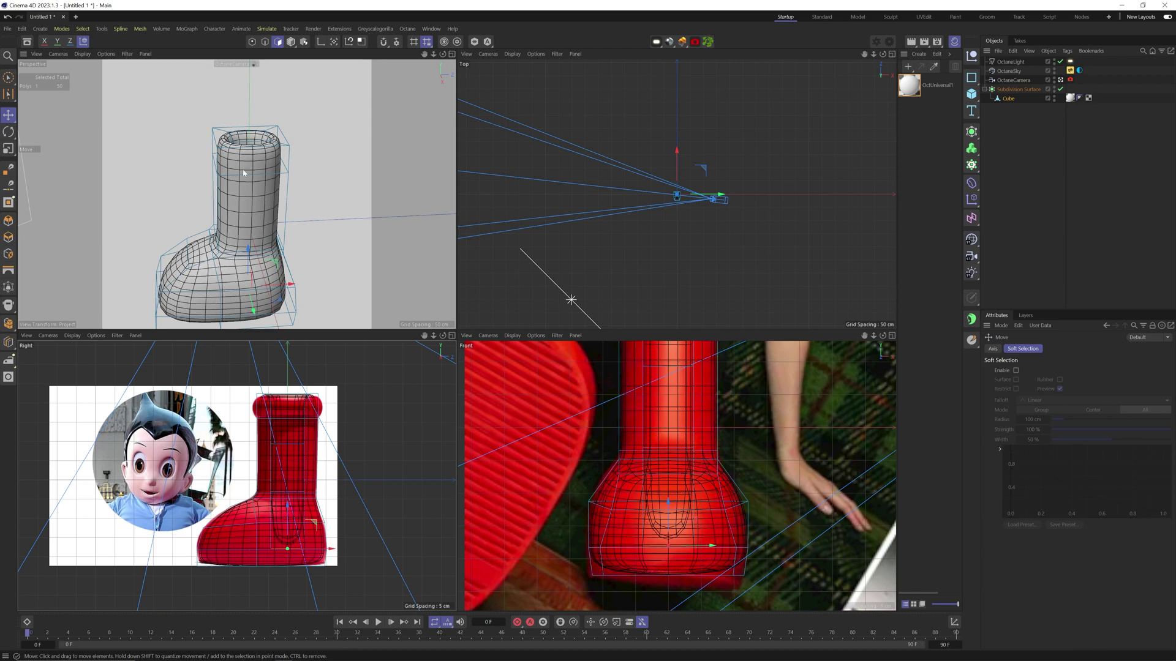
Select the ring of faces around the top of the shaft and extrude it outward about 2 cm as a collar
key(3)
drag(243, 173, 285, 190)
key(2)
key(1)
key(u)
key(b)
click(311, 212)
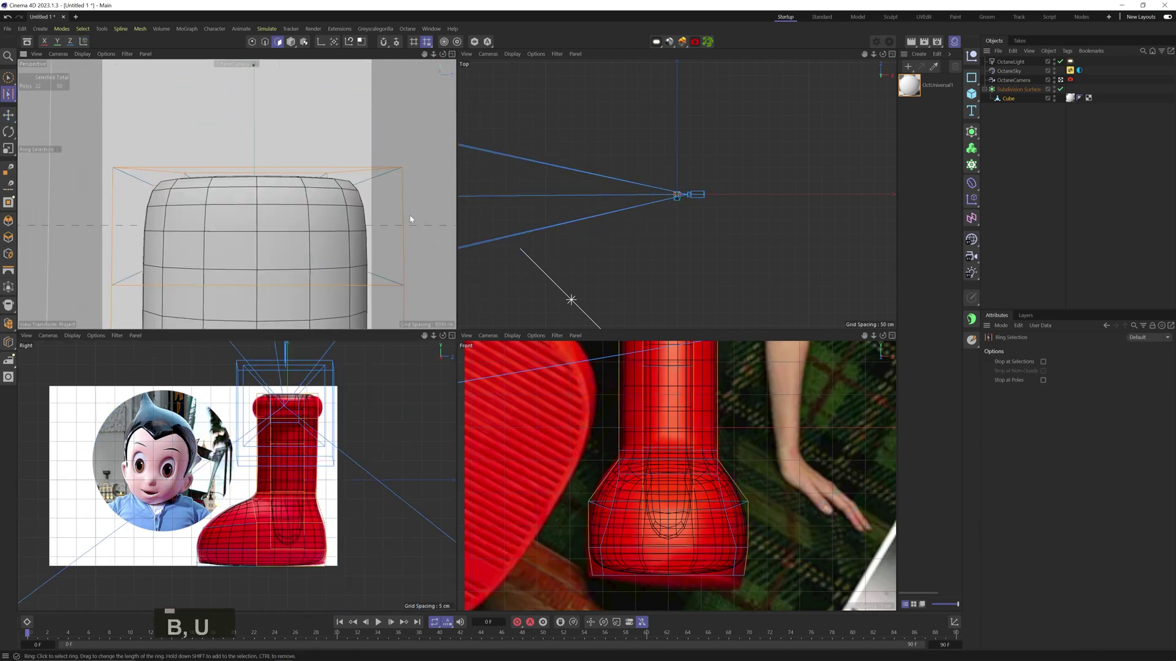
click(397, 222)
key(2)
drag(395, 225, 239, 239)
key(3)
key(m)
key(t)
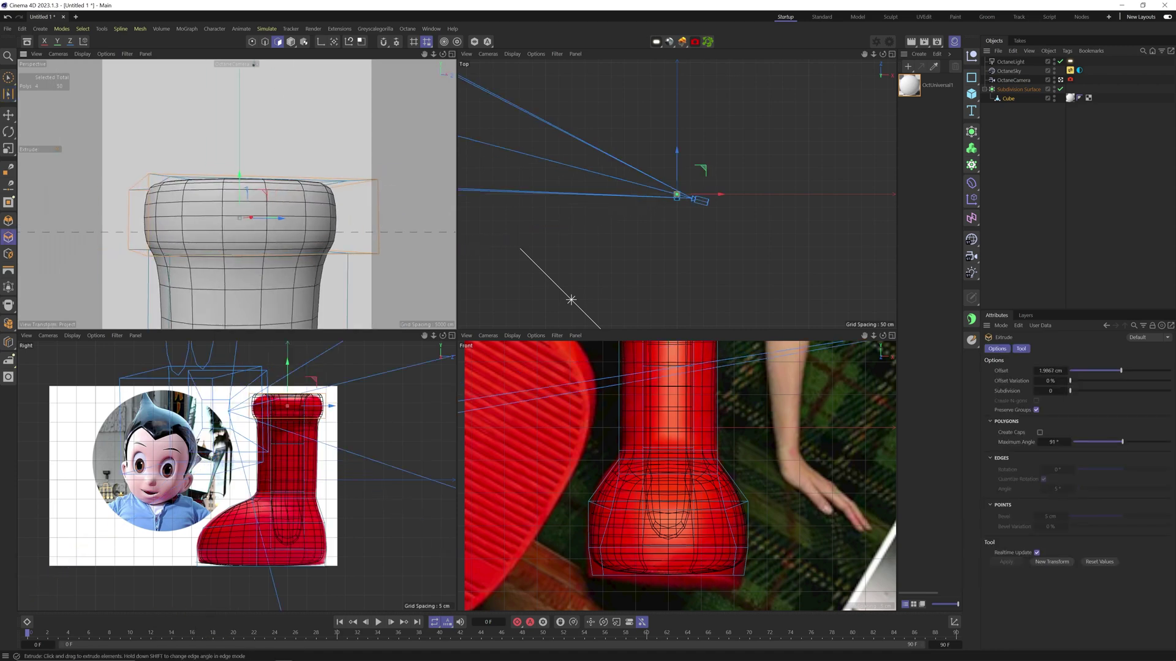
Cut one horizontal loop around the collar at 50% of its height
key(m)
key(l)
shift+click(149, 217)
key(1)
drag(284, 415, 236, 476)
key(2)
drag(236, 476, 322, 442)
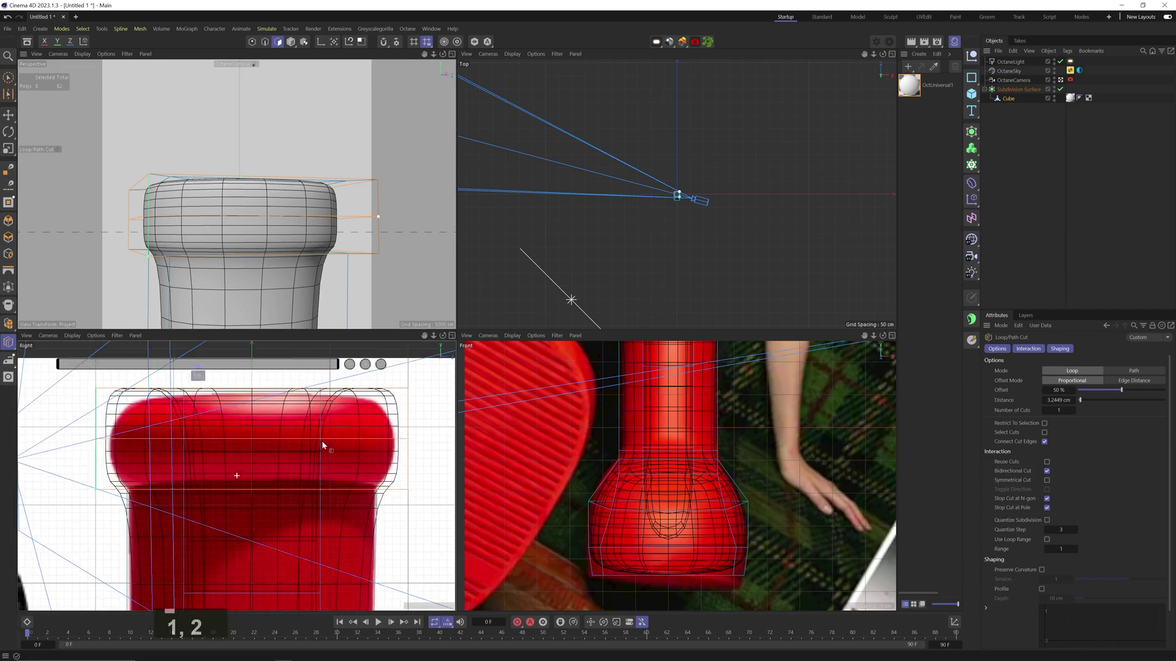
Select the collar's top and bottom outer edge loops, leaving out the middle one, and scale them slightly inward
key(l)
click(293, 440)
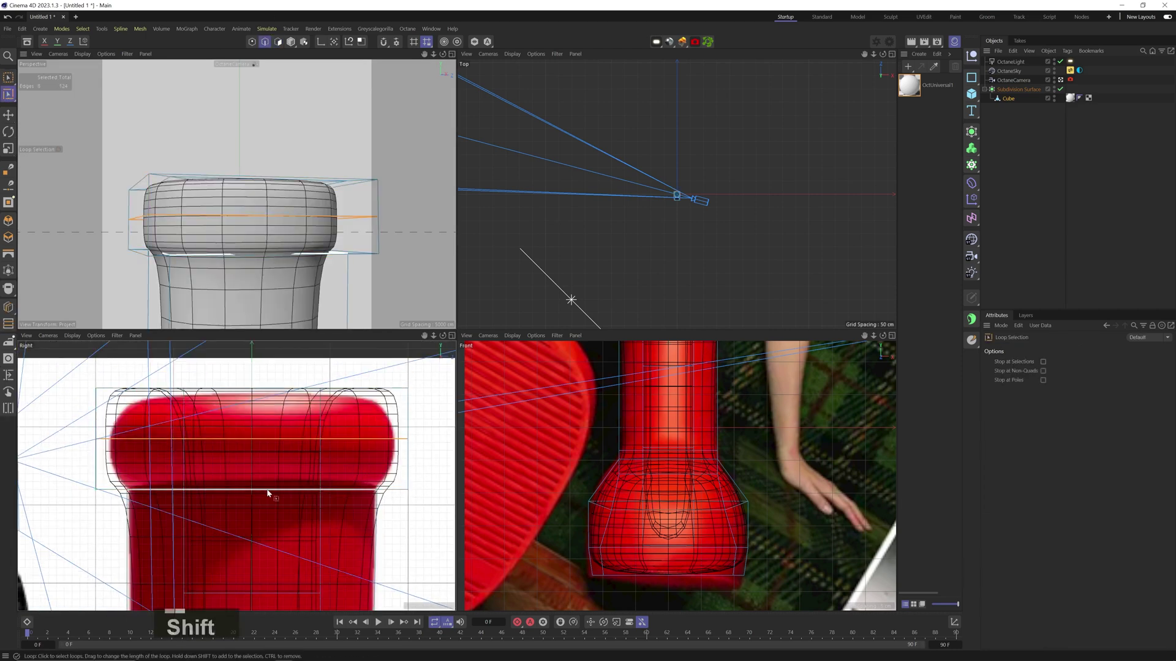
shift+click(395, 398)
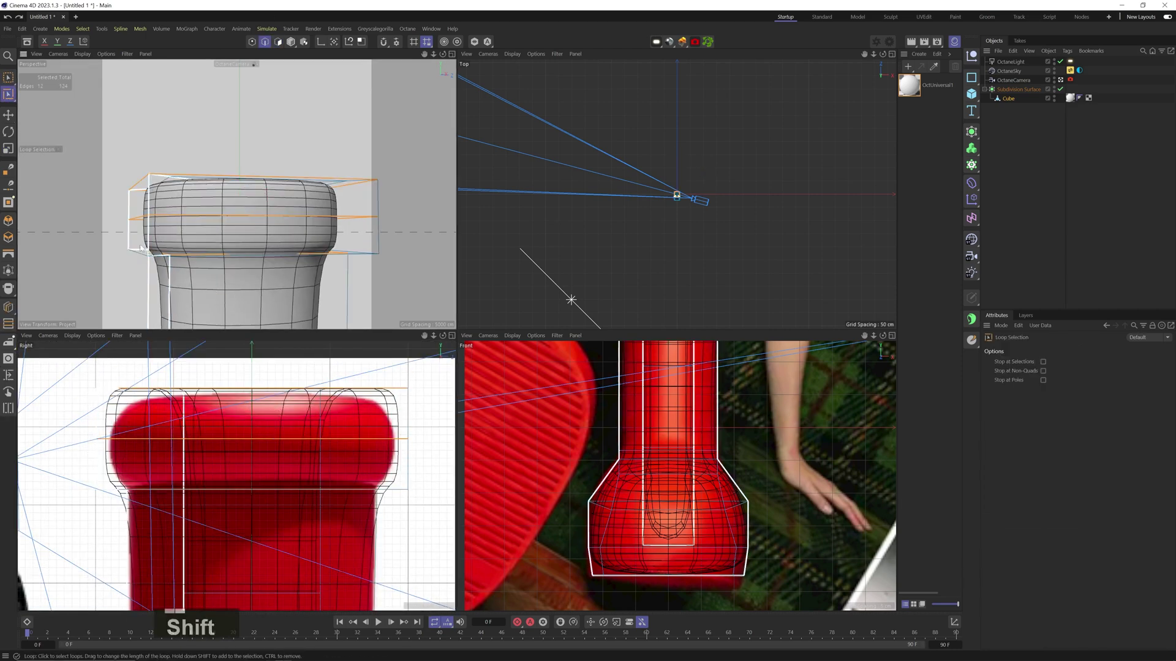
key(t)
drag(280, 219, 223, 216)
key(ctrl+z)
key(1)
key(2)
key(3)
key(space)
ctrl+click(137, 211)
key(3)
key(t)
key(1)
key(space)
Lower the collar's top outer edge loop to the reference outline and scale its middle edge loop slightly wider
click(216, 167)
key(e)
drag(218, 115, 218, 125)
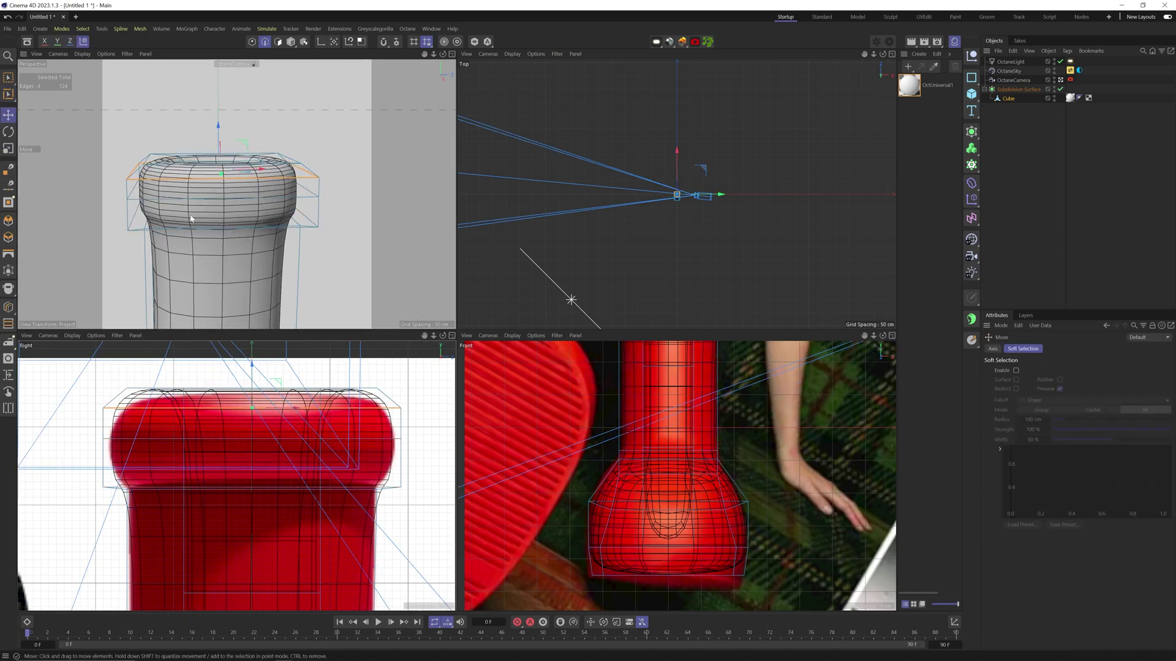
key(u)
key(l)
click(191, 200)
key(t)
drag(298, 440, 311, 438)
Bevel the edge loop where the collar's underside meets the shaft by about 0.2 cm
key(3)
drag(205, 275, 177, 227)
key(u)
key(l)
key(m)
key(s)
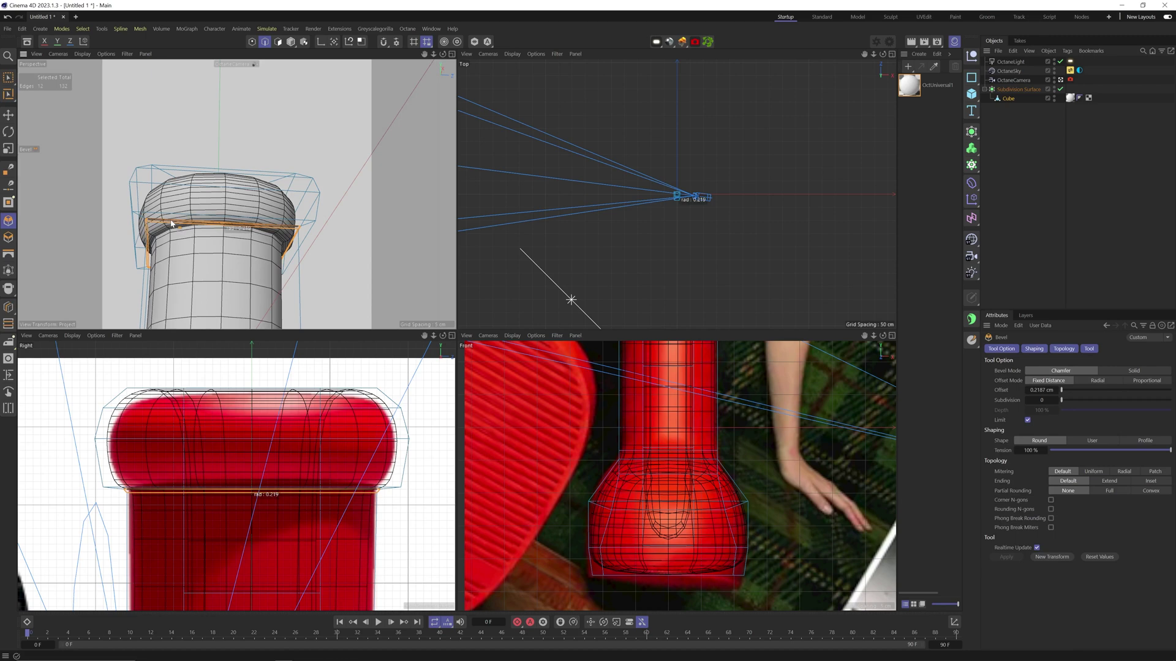
Scale the collar's bottom outer edge loop inward to about 97% in the right view
key(l)
click(289, 492)
key(t)
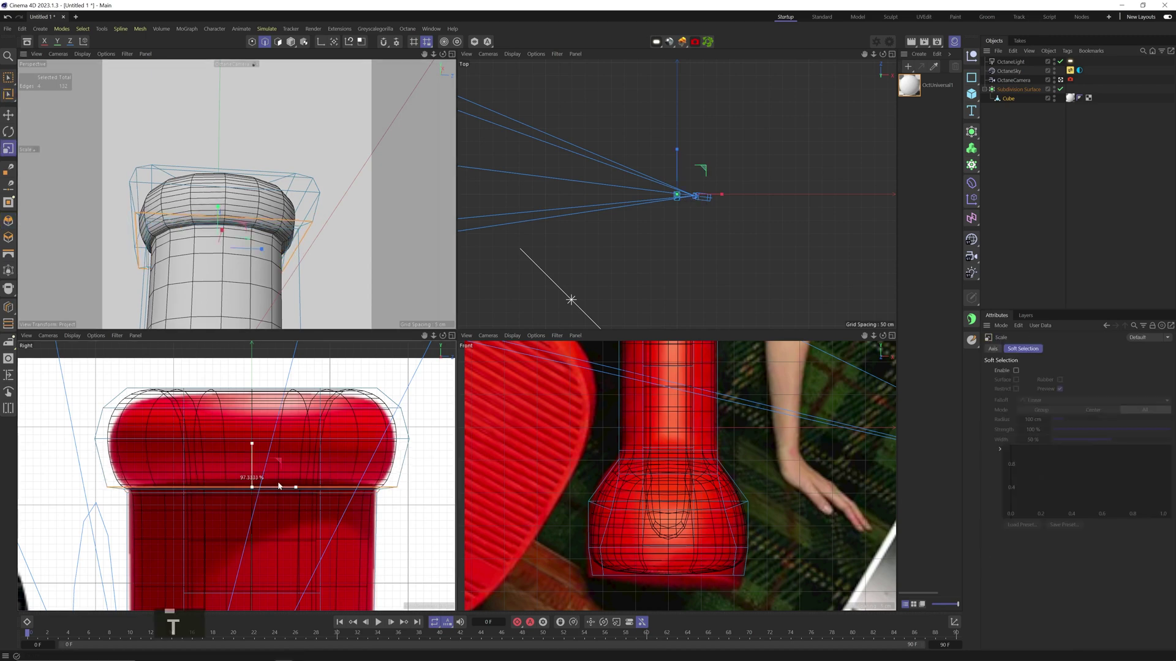
Select the ring of faces on top of the collar and move it slightly down to the reference in the right view
key(3)
drag(234, 198, 214, 260)
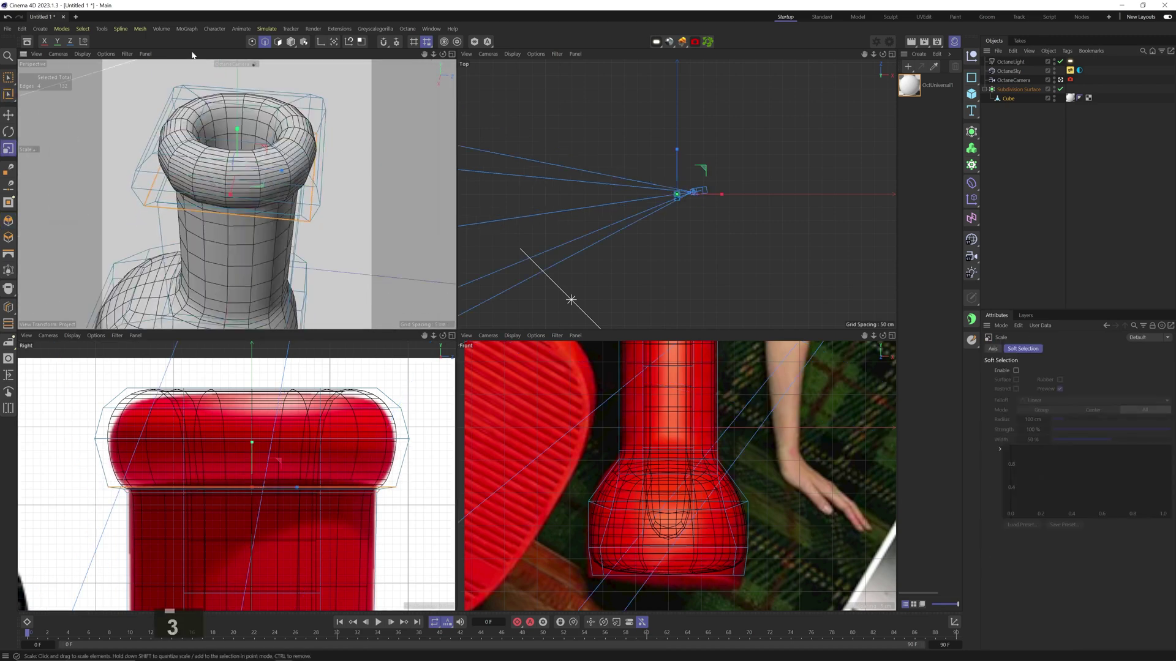
click(278, 41)
key(u)
key(b)
click(245, 153)
key(e)
drag(255, 358, 256, 366)
key(1)
drag(667, 429, 661, 485)
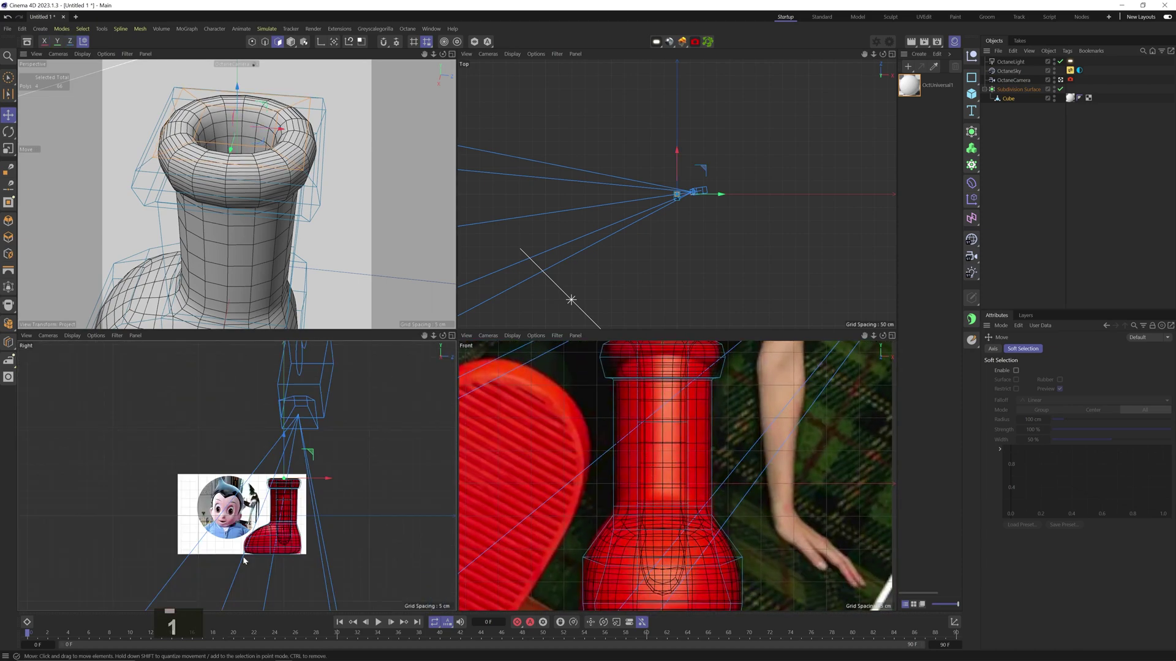
Cut a new edge loop around the ankle, just below where the shaft meets the foot
key(2)
drag(246, 558, 318, 551)
key(3)
drag(245, 239, 183, 227)
key(2)
drag(182, 228, 212, 260)
key(k)
key(l)
click(145, 214)
key(3)
key(2)
drag(311, 455, 334, 431)
key(1)
drag(334, 431, 307, 441)
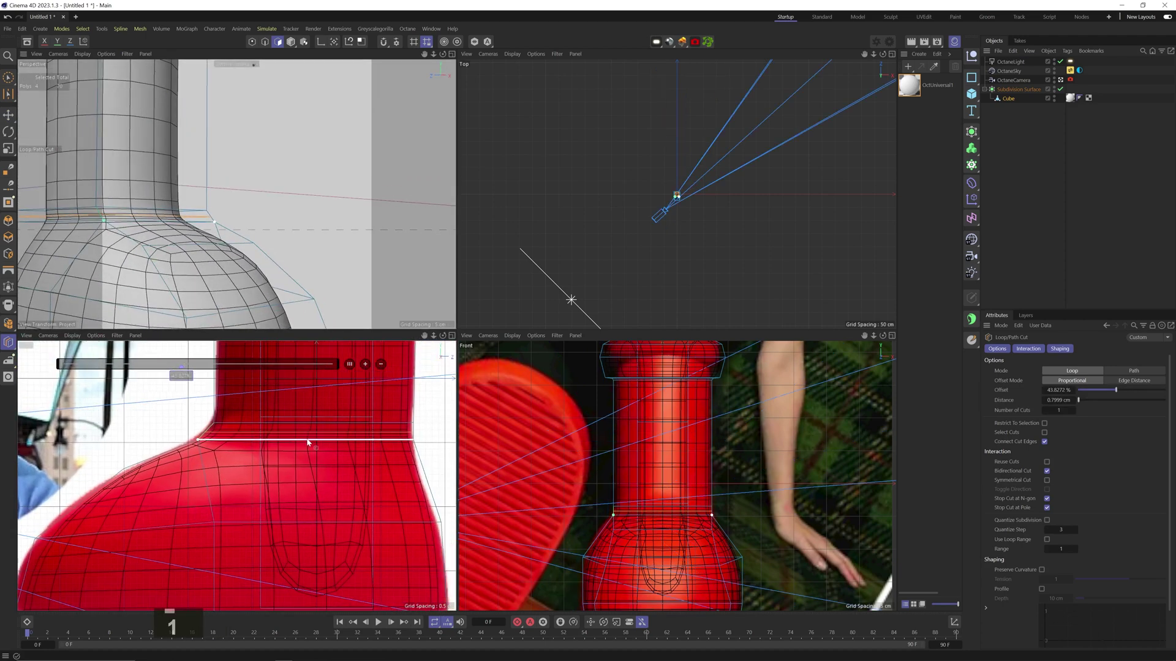
Select the two adjacent edge loops at the ankle and scale them outward to about 102%
key(t)
key(1)
drag(122, 217, 206, 235)
key(u)
key(l)
click(154, 238)
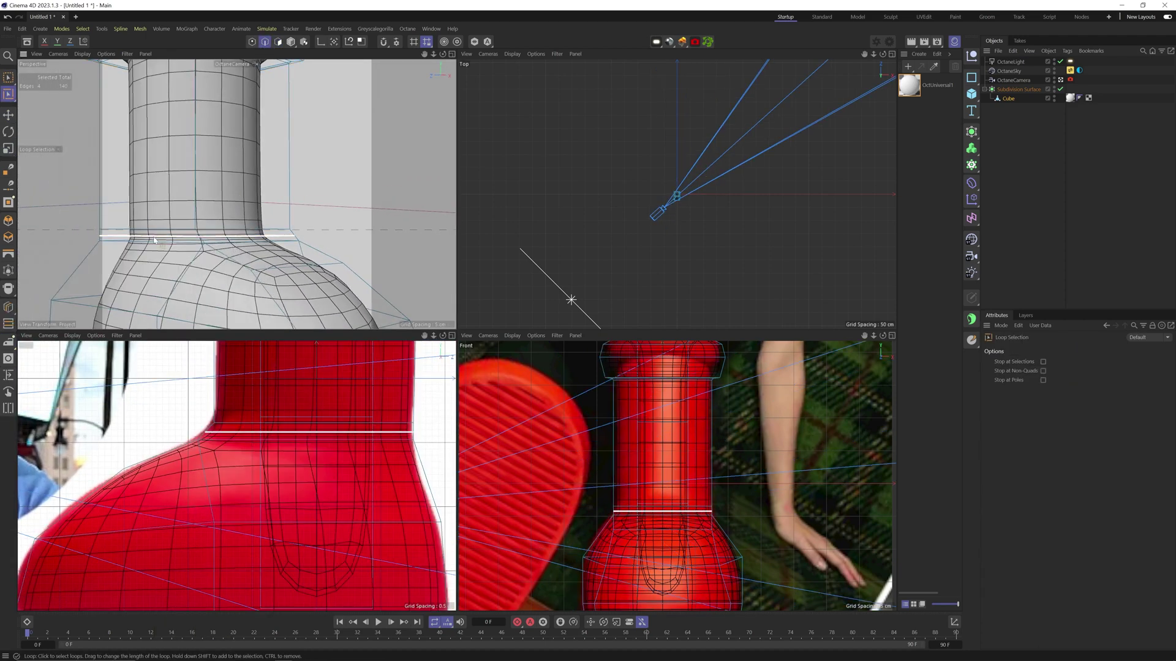
shift+click(145, 250)
key(t)
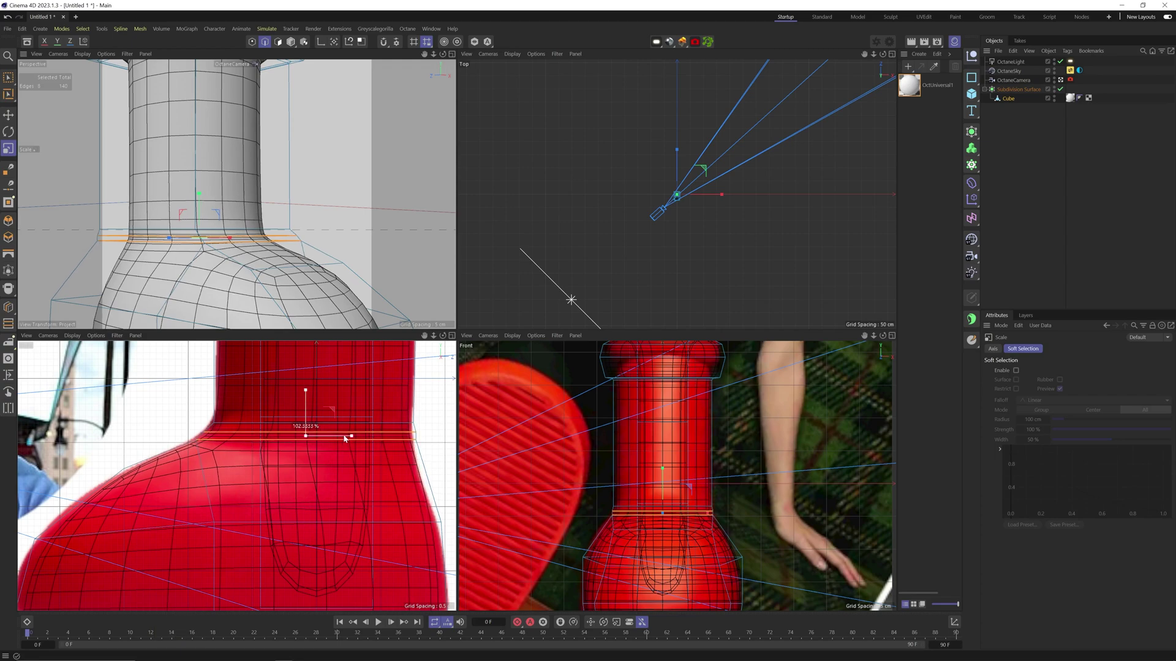
key(3)
drag(283, 291, 300, 236)
key(e)
click(361, 256)
Select the faces at the back of the heel, extrude them slightly outward and scale the extruded patch
key(3)
key(3)
key(2)
key(3)
key(2)
key(3)
key(2)
key(3)
key(3)
click(278, 42)
click(292, 179)
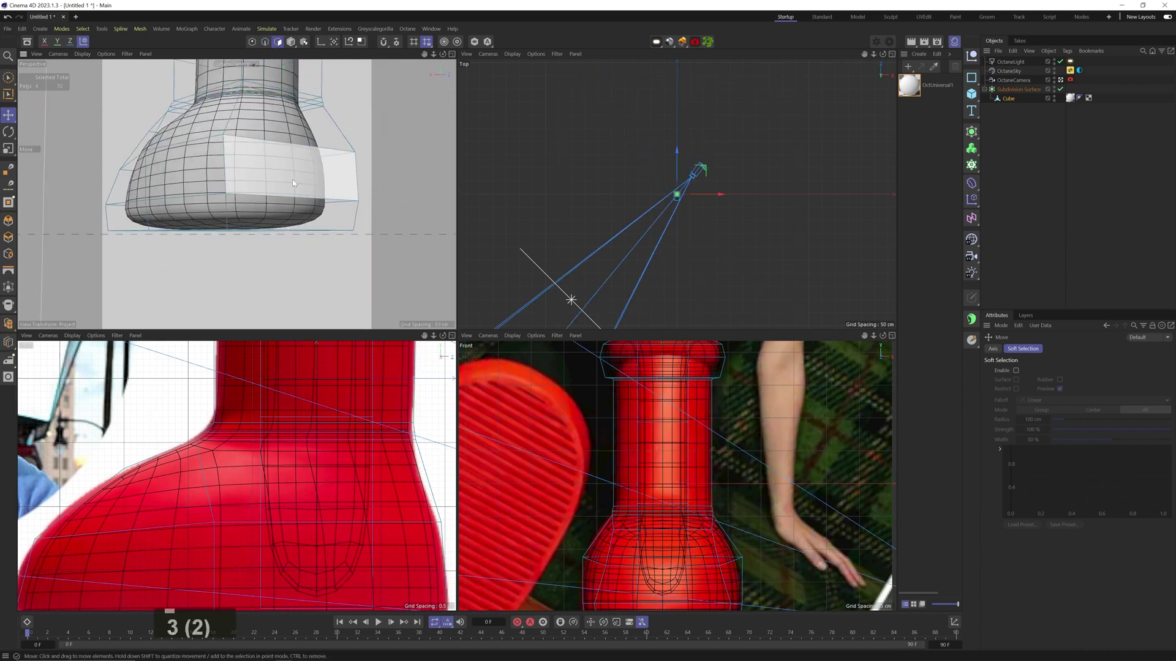
shift+click(296, 212)
key(3)
drag(316, 177, 330, 222)
shift+click(238, 158)
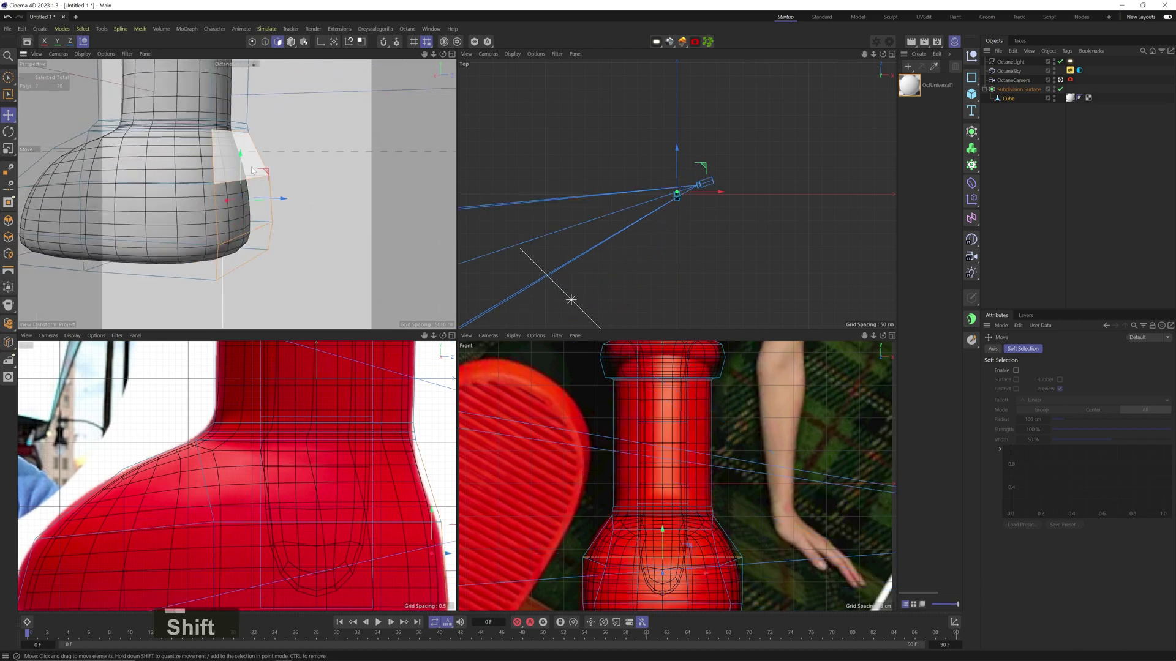
ctrl+drag(270, 200, 207, 189)
key(t)
key(3)
key(e)
Try to slide the upper edge of the extruded heel patch along the surface
click(248, 128)
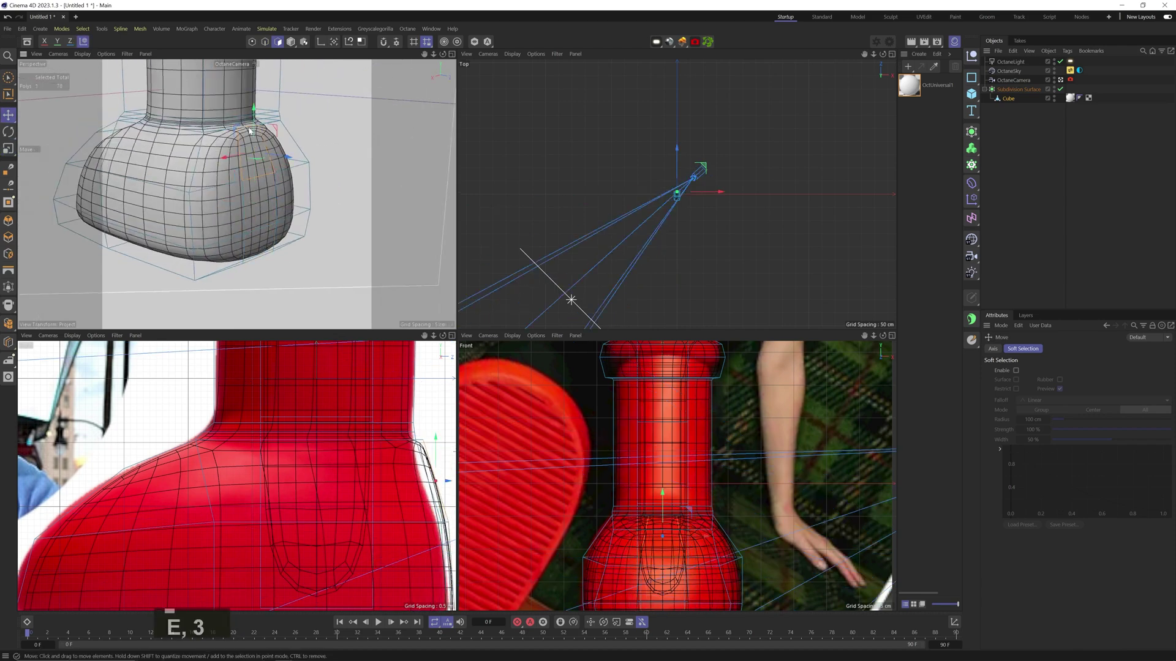
click(265, 42)
click(238, 122)
key(2)
drag(238, 122, 286, 124)
key(3)
key(m)
key(o)
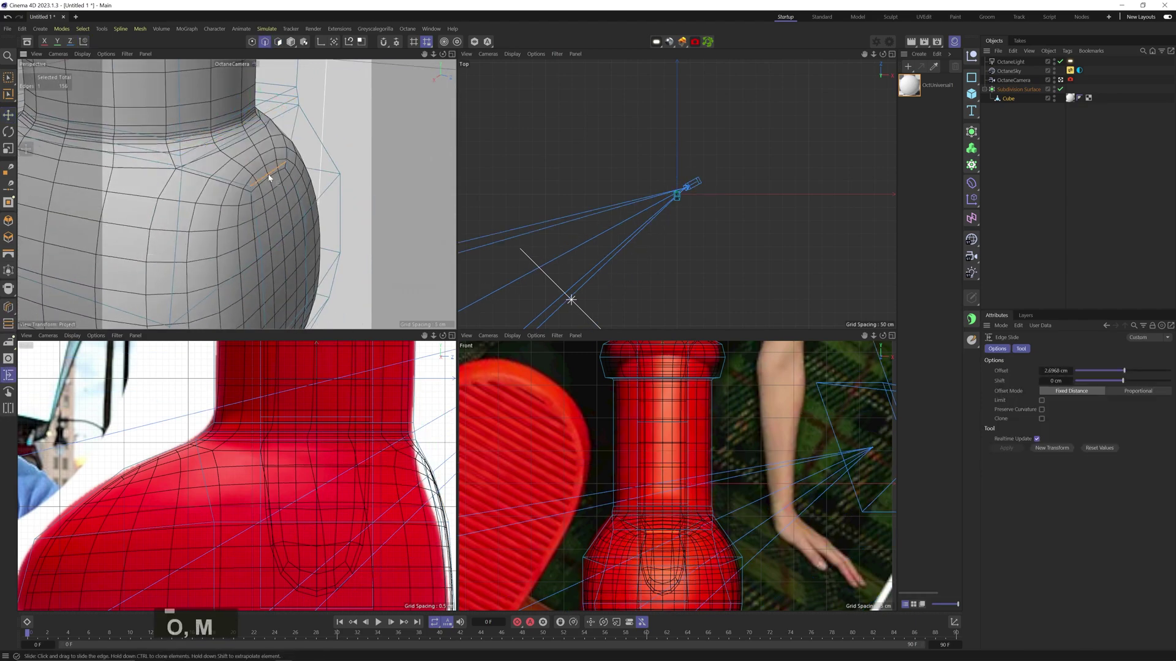
drag(271, 178, 263, 174)
drag(263, 190, 239, 202)
key(e)
click(225, 270)
shift+click(305, 210)
key(ctrl+z)
key(ctrl+z)
key(ctrl+z)
Select the faces at the back of the heel and move them slightly inward to the reference in the right view
key(3)
key(3)
key(3)
key(1)
drag(368, 490, 304, 454)
drag(257, 202, 153, 206)
click(278, 42)
click(245, 156)
shift+click(325, 199)
shift+click(197, 206)
drag(367, 527, 344, 479)
drag(381, 497, 375, 498)
Rotate the upper face at the back of the heel to follow the reference outline in the right view
click(261, 167)
key(r)
drag(375, 412, 366, 480)
key(2)
click(263, 113)
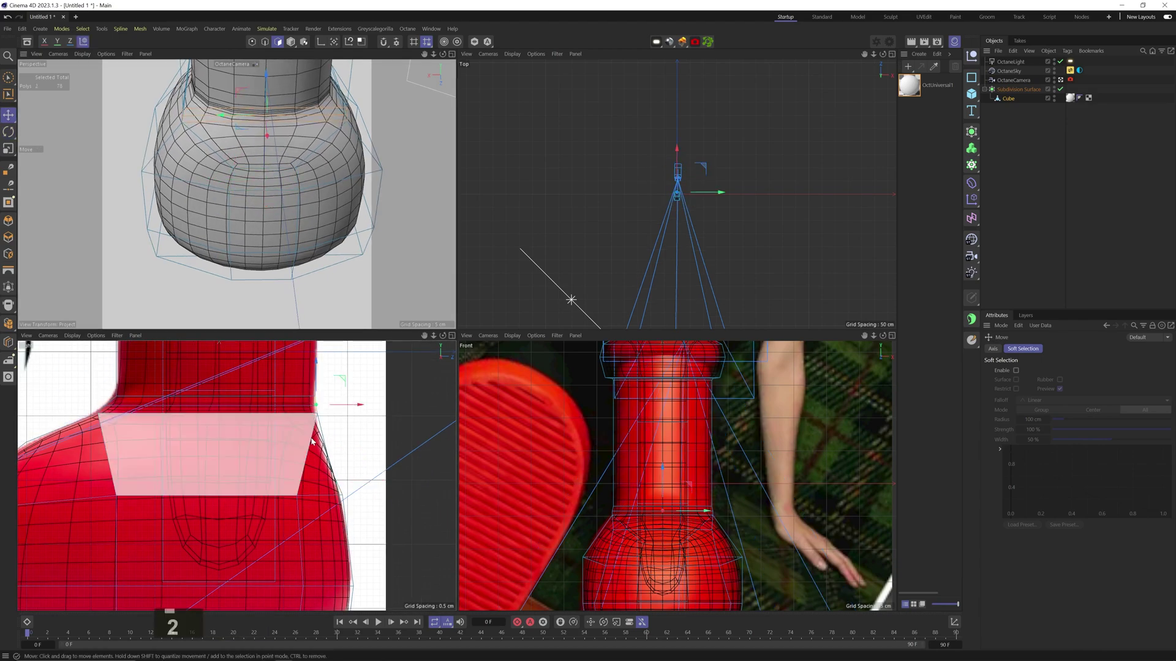
drag(310, 441, 257, 441)
Select the vertical cage edges on both sides of the foot near the heel and scale them
key(3)
key(3)
drag(245, 214, 137, 258)
key(2)
key(1)
drag(245, 244, 141, 277)
key(3)
click(265, 42)
click(182, 156)
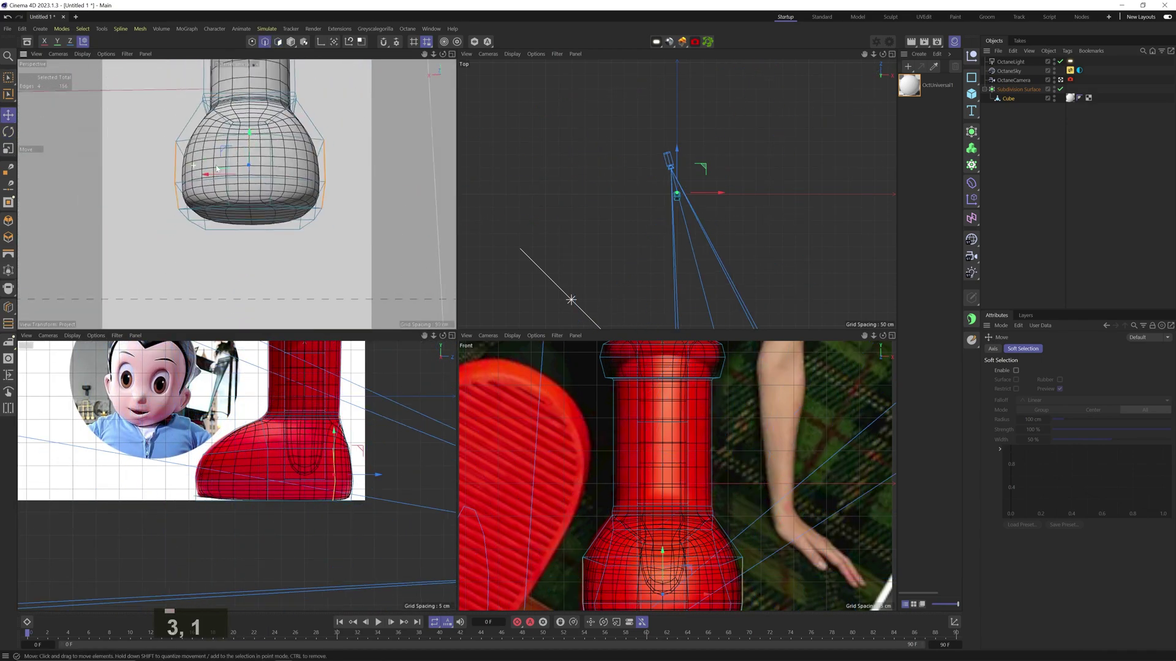
key(t)
drag(245, 134, 166, 288)
key(1)
key(3)
key(1)
key(3)
key(1)
key(3)
Select the two lower faces at the front of the toe and move them to fit the reference in the right view
click(278, 43)
click(237, 213)
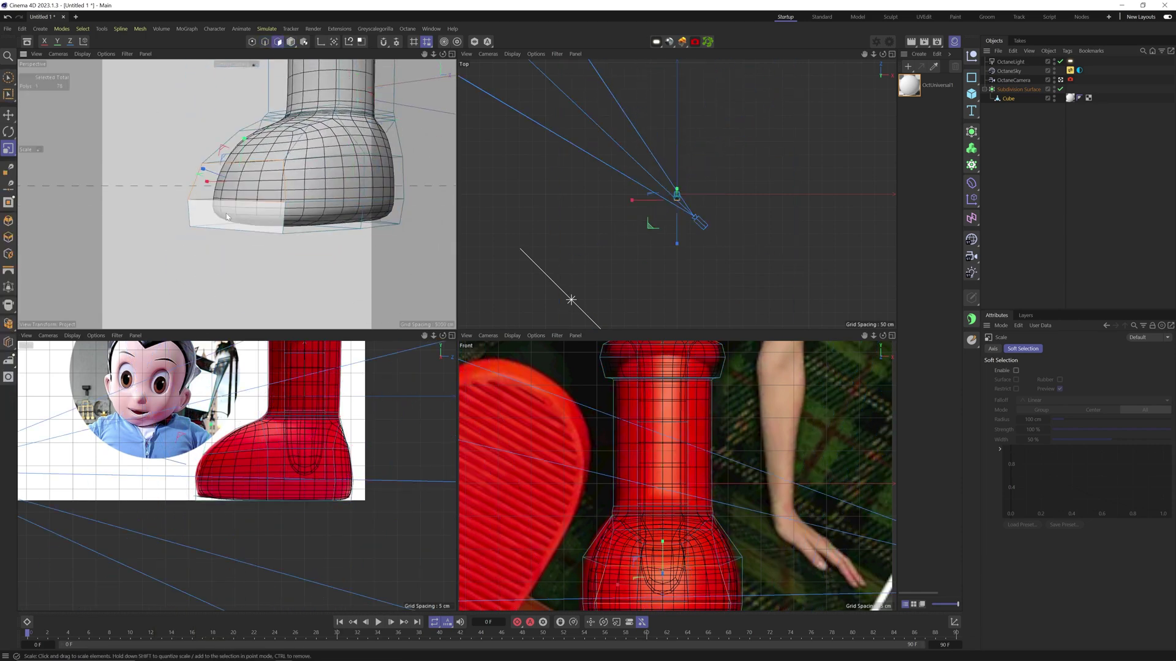
shift+click(315, 214)
key(3)
drag(324, 227, 276, 202)
key(e)
key(2)
drag(191, 476, 249, 482)
key(2)
drag(293, 440, 265, 441)
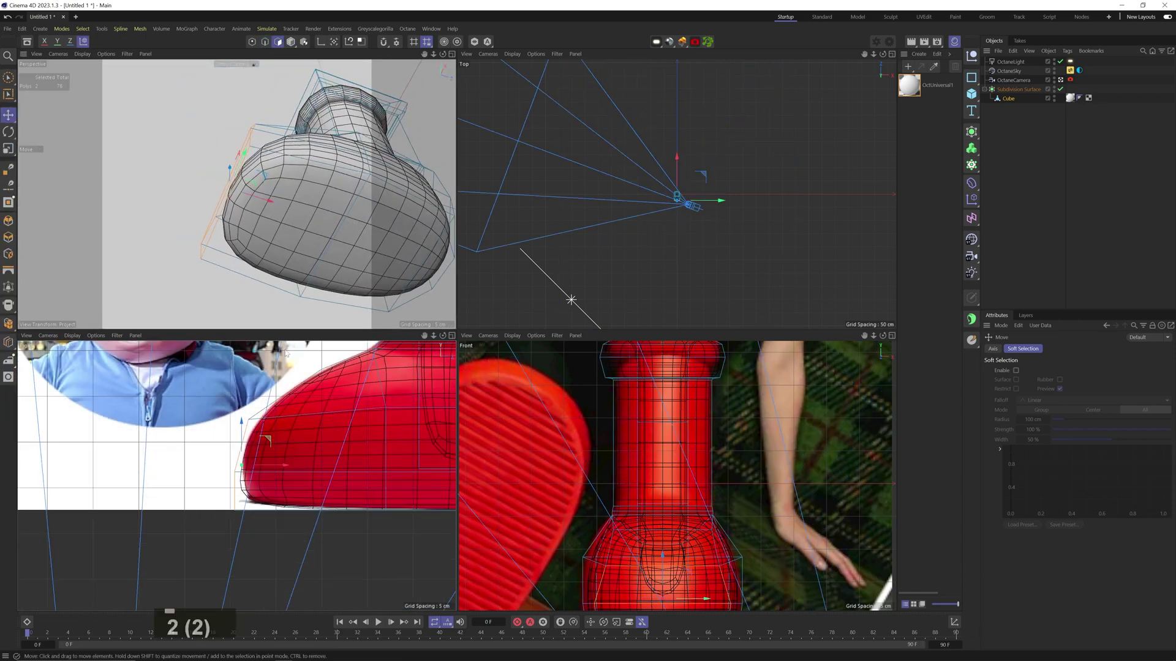
key(3)
drag(270, 227, 285, 184)
Select the horizontal edge loop around the lower foot and move it slightly up in the right view
drag(265, 469, 147, 443)
key(1)
key(u)
key(l)
click(131, 463)
key(e)
drag(226, 430, 226, 414)
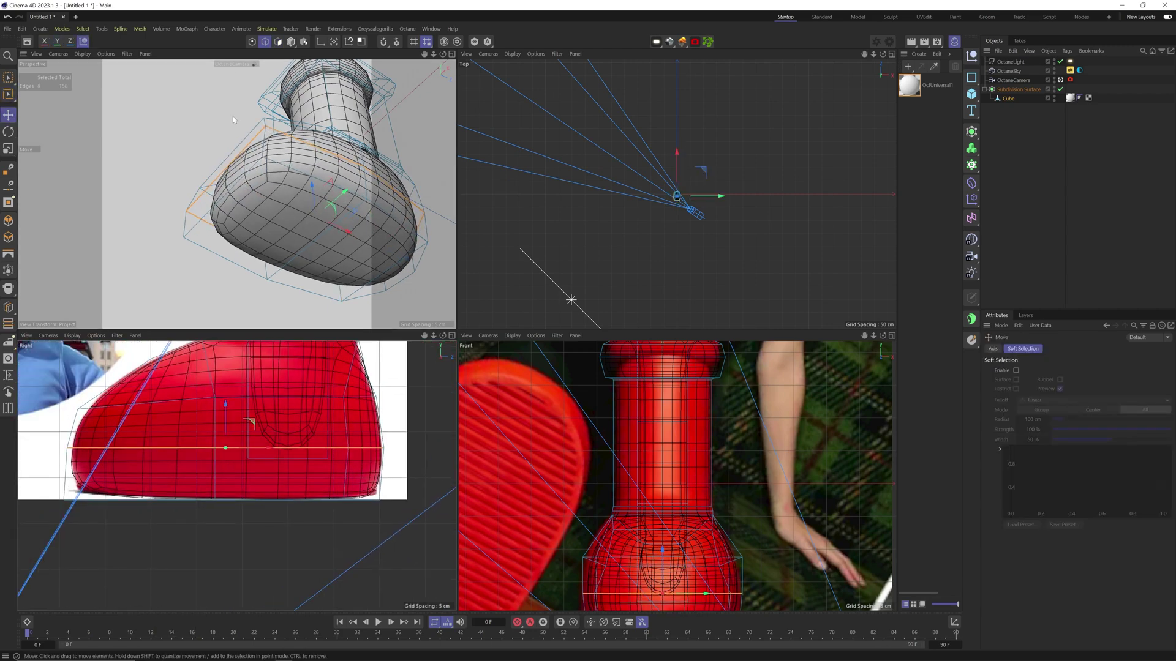
Select all the faces on the underside of the foot
click(278, 221)
key(3)
drag(279, 223, 313, 214)
shift+click(341, 256)
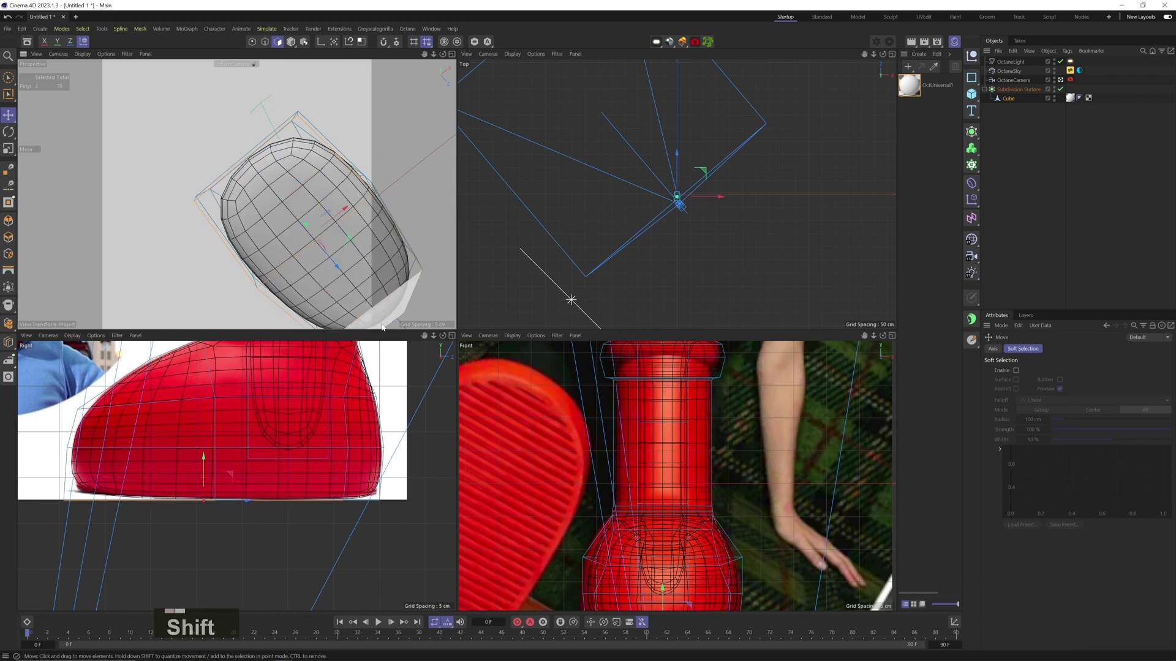
shift+click(378, 301)
Try to inset the selected underside faces of the foot
key(m)
key(w)
drag(274, 179, 259, 178)
key(3)
drag(260, 179, 218, 251)
key(ctrl+z)
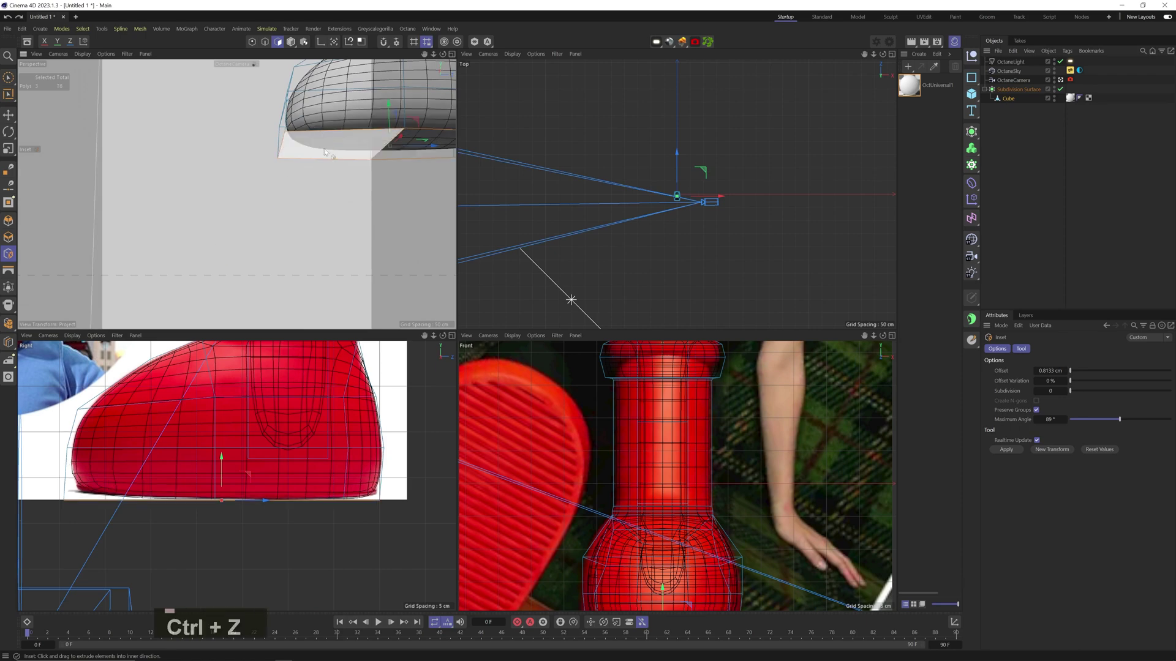
Extrude the underside faces slightly downward to form a thin sole, checking against the reference in the right view
key(3)
mouse_move(327, 154)
mouse_down()
mouse_move(350, 142)
mouse_move(347, 153)
mouse_up()
key(1)
mouse_move(346, 154)
mouse_down()
mouse_move(306, 161)
mouse_move(274, 186)
mouse_move(348, 136)
mouse_up()
key(e)
key(3)
key(1)
drag(50, 513, 216, 456)
Inset the bottom faces of the sole slightly to tighten its lower edge
key(3)
drag(263, 178, 214, 188)
key(1)
key(3)
key(w)
key(3)
key(1)
drag(214, 189, 209, 252)
key(3)
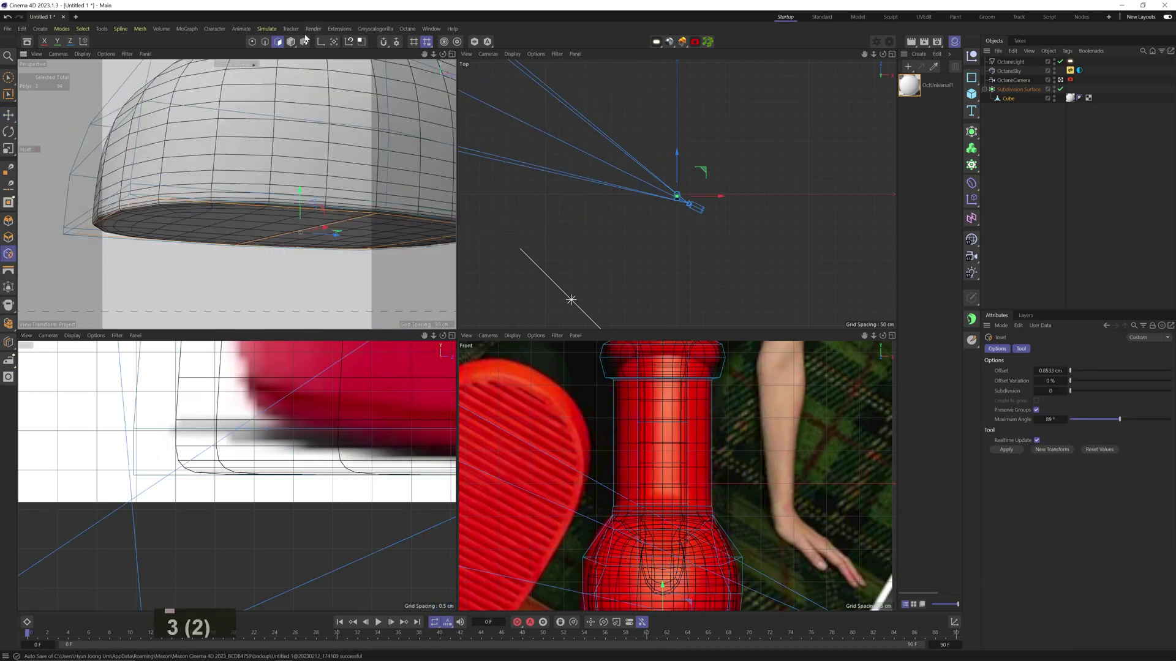
Bevel the edge loop where the foot meets the sole by about 0.13 cm with one subdivision
click(264, 42)
key(l)
click(170, 191)
key(m)
key(s)
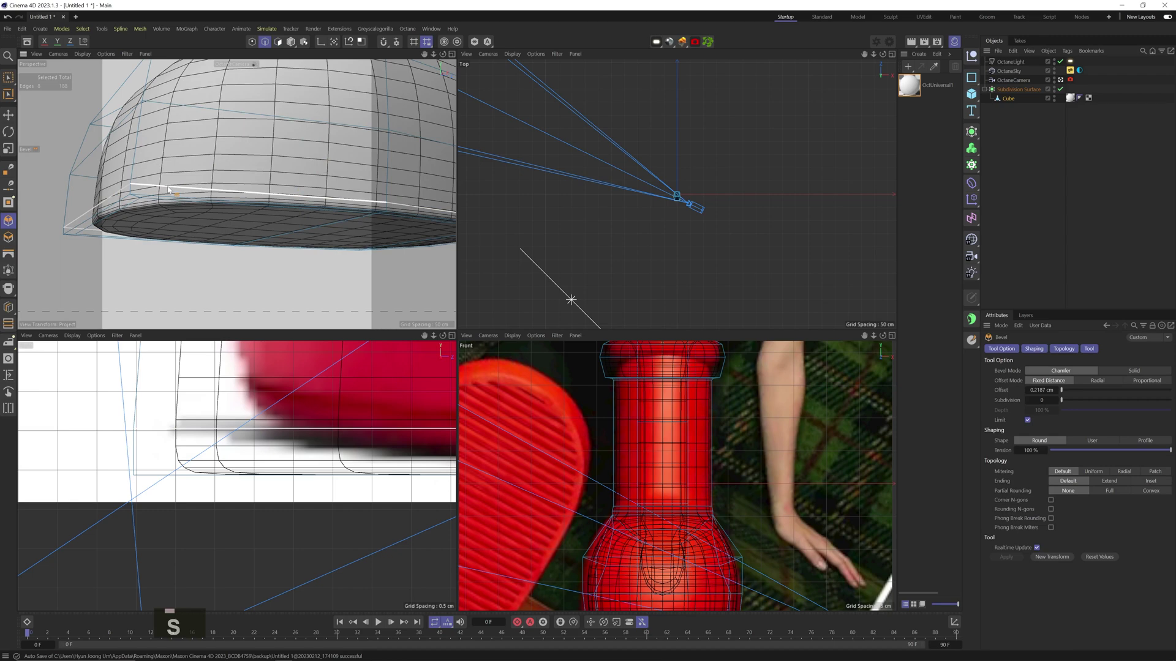
scroll(170, 191, up, 3)
key(1)
drag(160, 192, 177, 182)
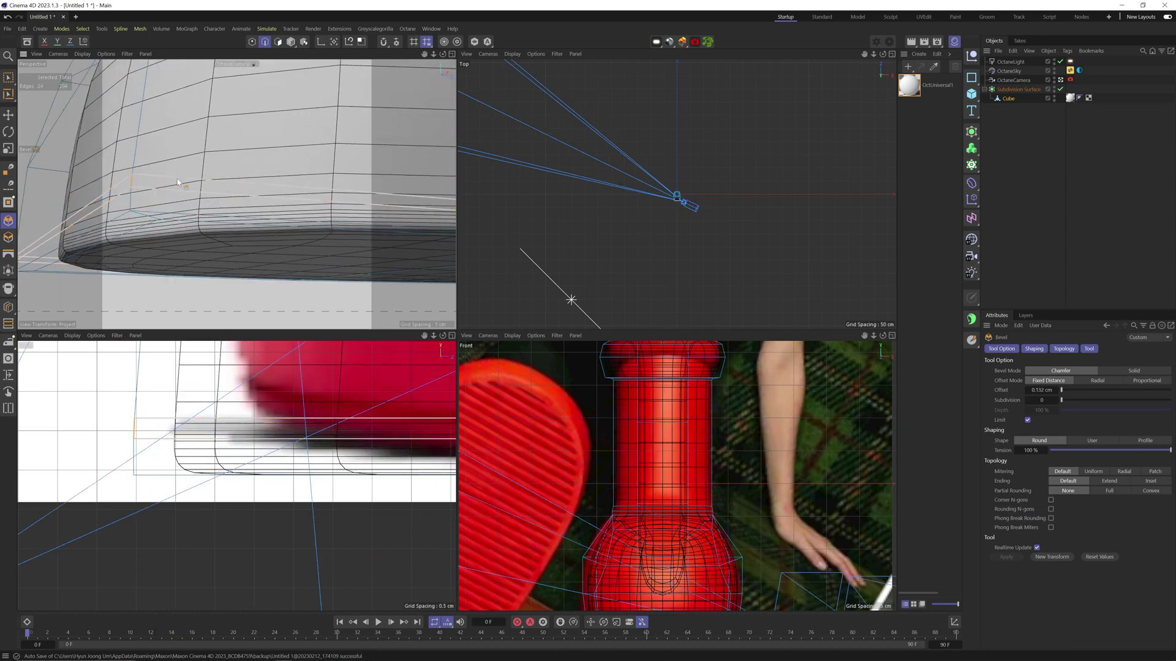
click(1055, 401)
key(3)
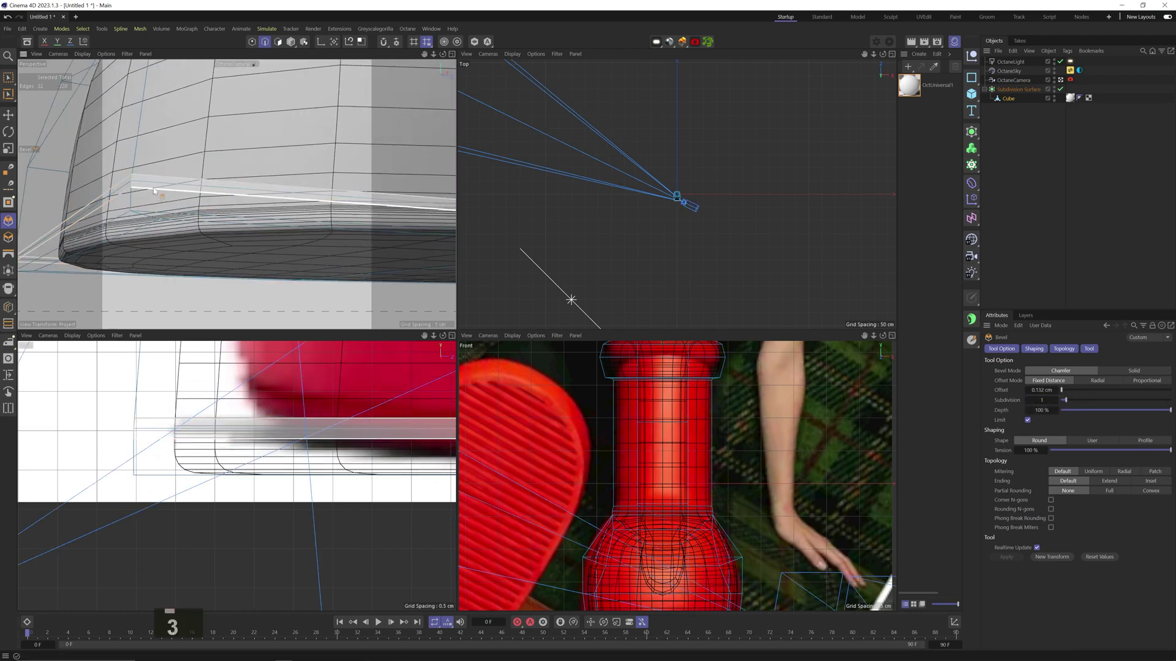
Select the middle edge loop of the bevel between foot and sole and scale it slightly inward to form a groove
drag(153, 188, 145, 202)
key(u)
key(l)
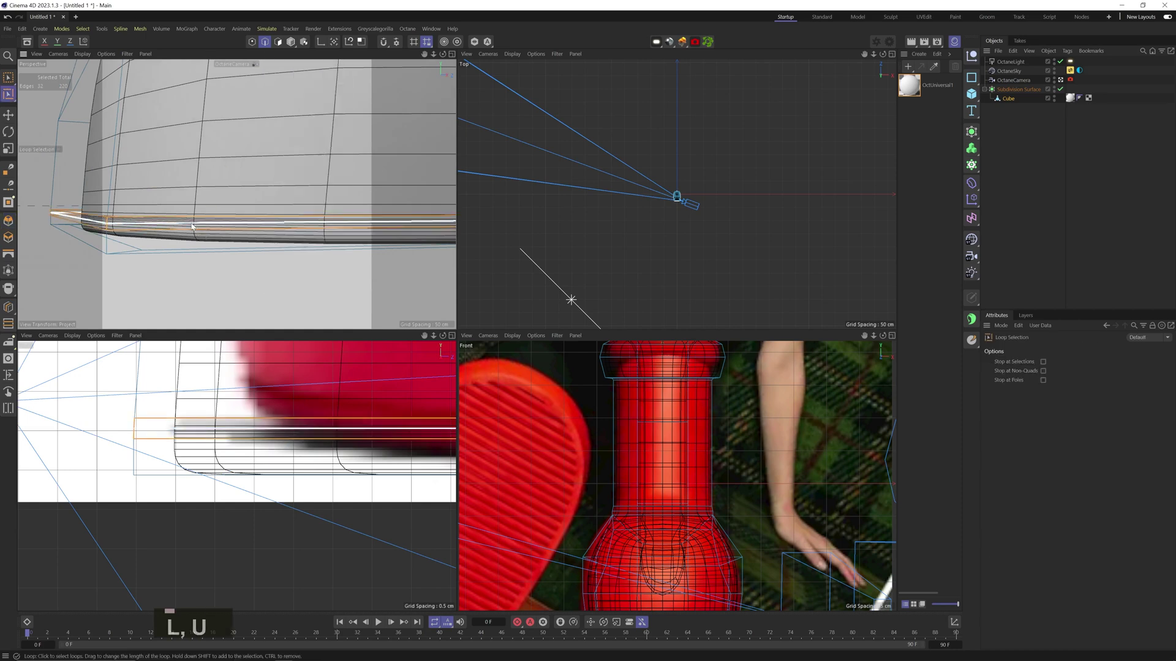
key(t)
key(1)
drag(669, 528, 675, 460)
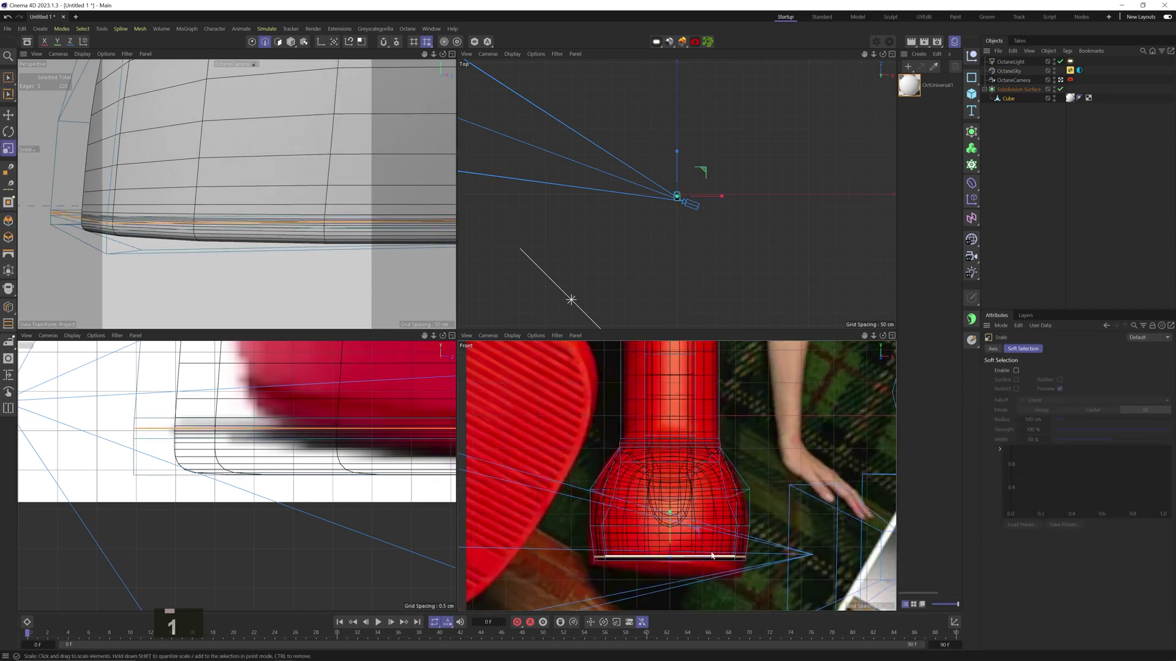
key(2)
key(1)
drag(639, 548, 680, 544)
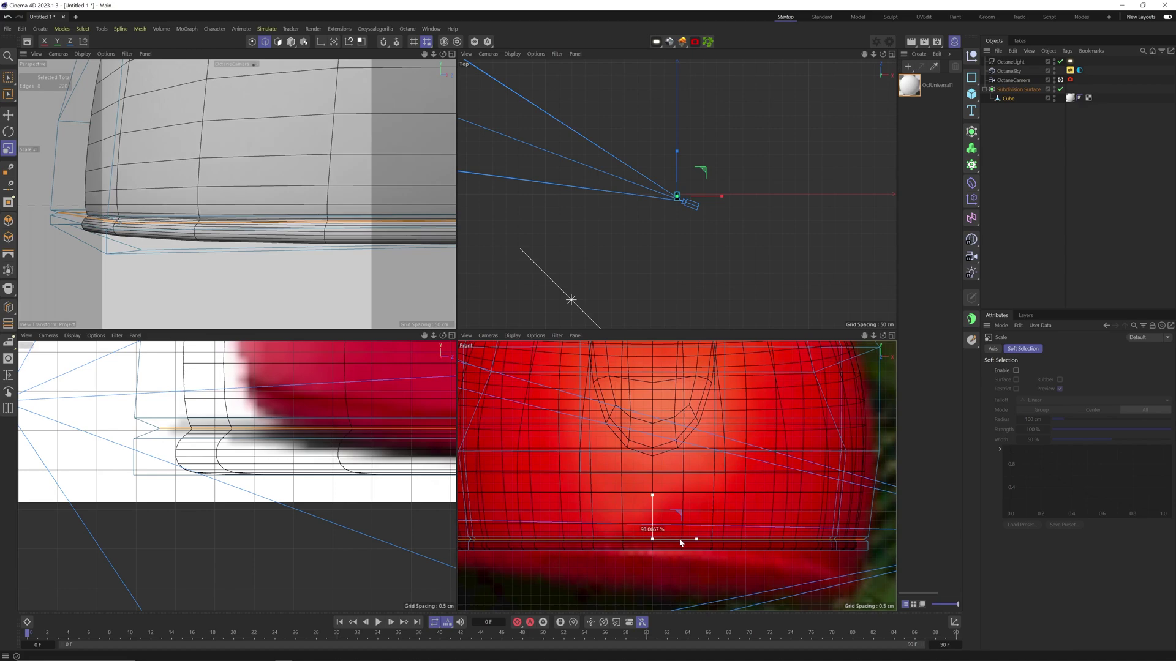
key(2)
key(1)
Examine the boot's groove, foot and collar from several angles and against the reference in the right view
drag(297, 472, 215, 476)
key(3)
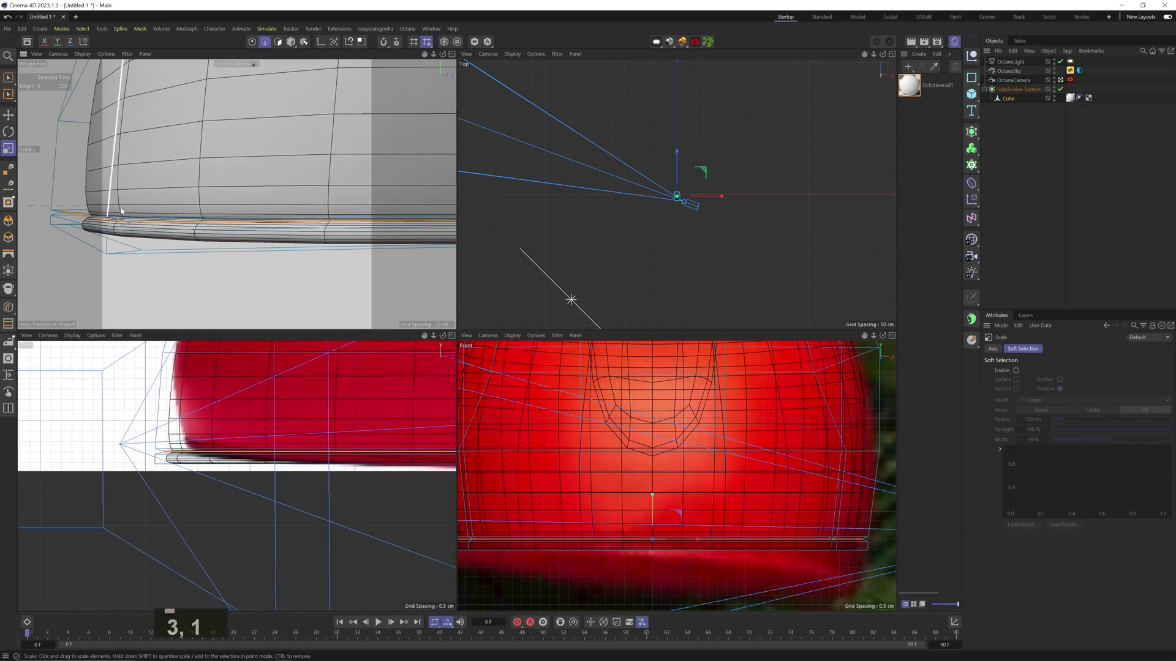
drag(120, 207, 200, 194)
key(2)
mouse_move(201, 194)
mouse_down()
mouse_move(157, 223)
mouse_move(214, 158)
mouse_move(209, 192)
mouse_up()
key(1)
key(3)
drag(209, 193, 166, 192)
click(1018, 126)
key(1)
key(2)
drag(276, 179, 281, 234)
key(3)
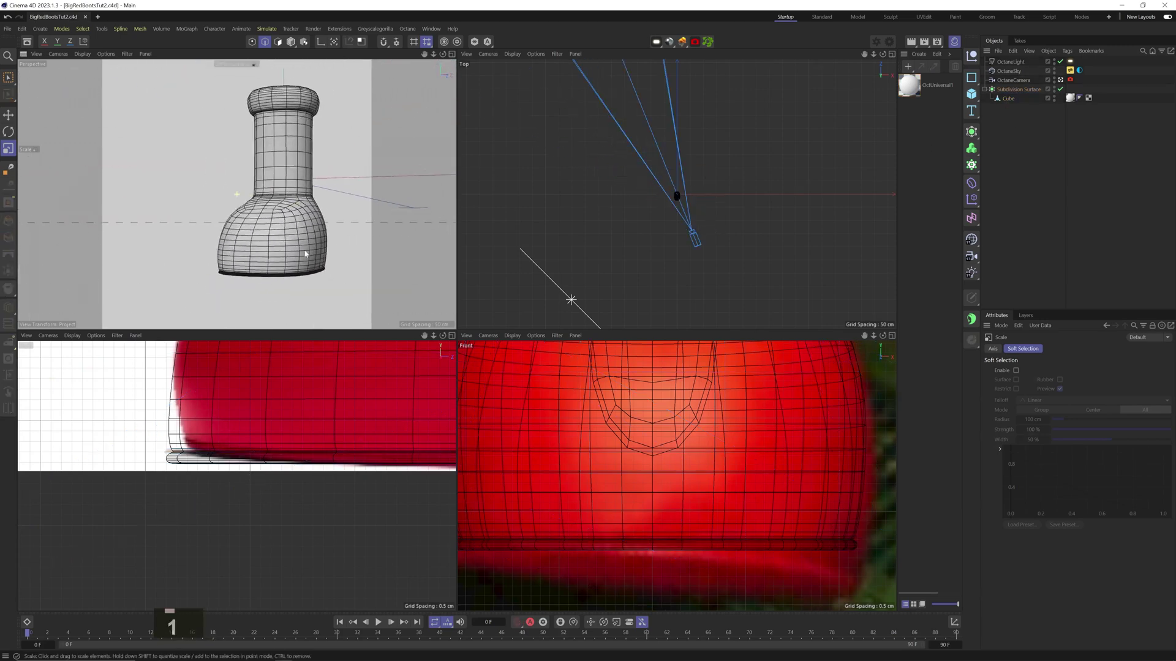
key(3)
key(3)
drag(306, 254, 178, 223)
key(3)
key(1)
drag(368, 367, 239, 582)
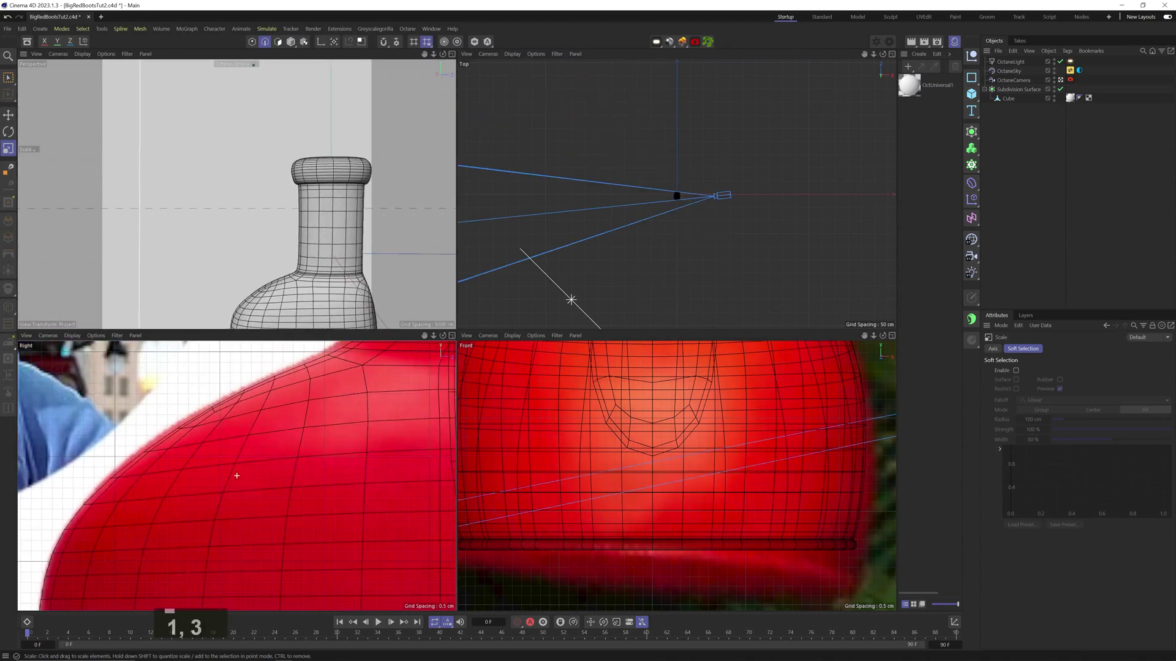
scroll(293, 484, down, 10)
key(2)
drag(322, 361, 325, 440)
key(1)
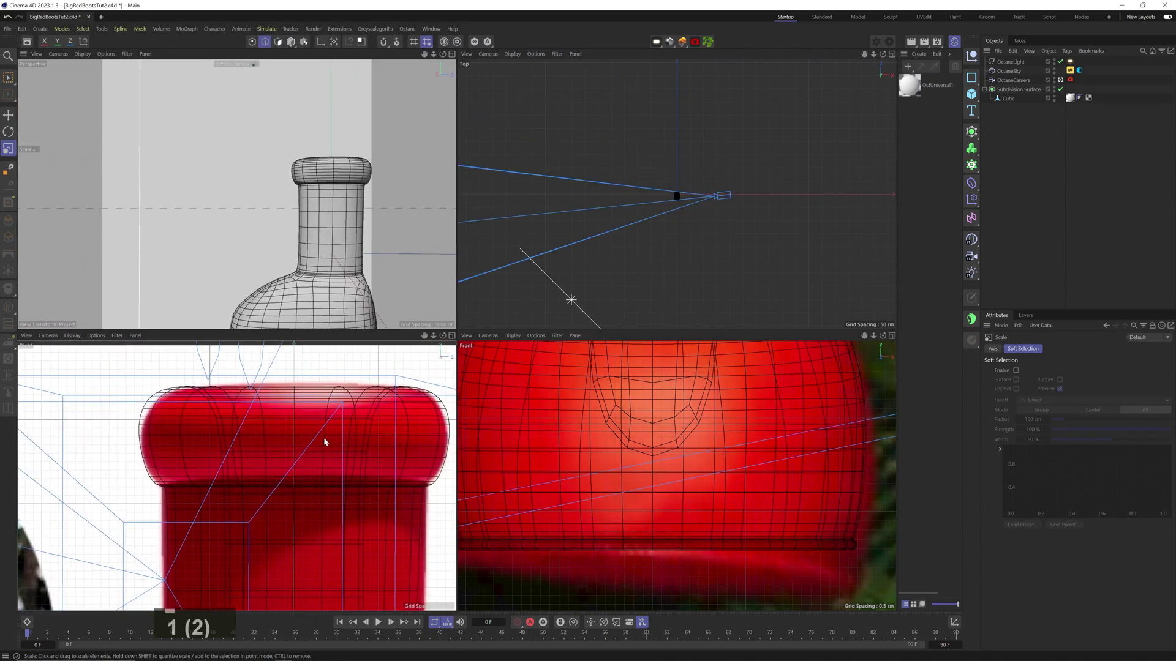
key(2)
drag(317, 163, 231, 138)
Check an edge loop on the boot mesh, return to whole-object editing and save the project
click(1008, 98)
key(1)
key(u)
key(l)
click(251, 196)
key(t)
key(3)
key(2)
key(1)
click(290, 42)
key(ctrl+s)
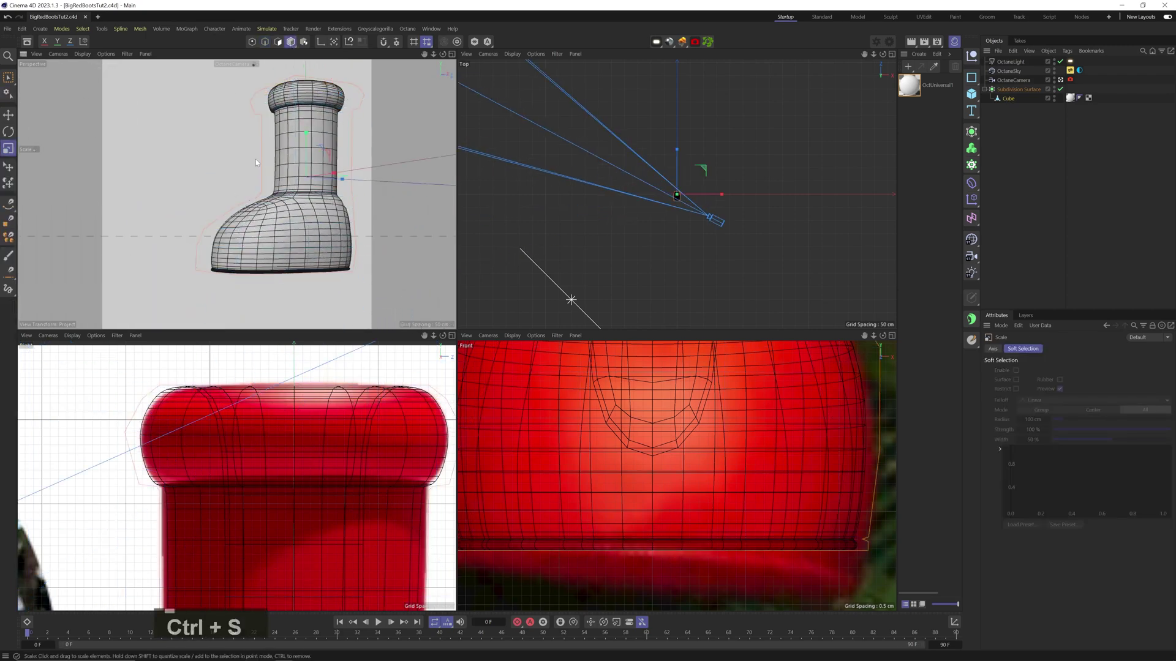
Create a polygon copy of the Subdivision Surface with Current State to Object and hide the original
right_click(1014, 95)
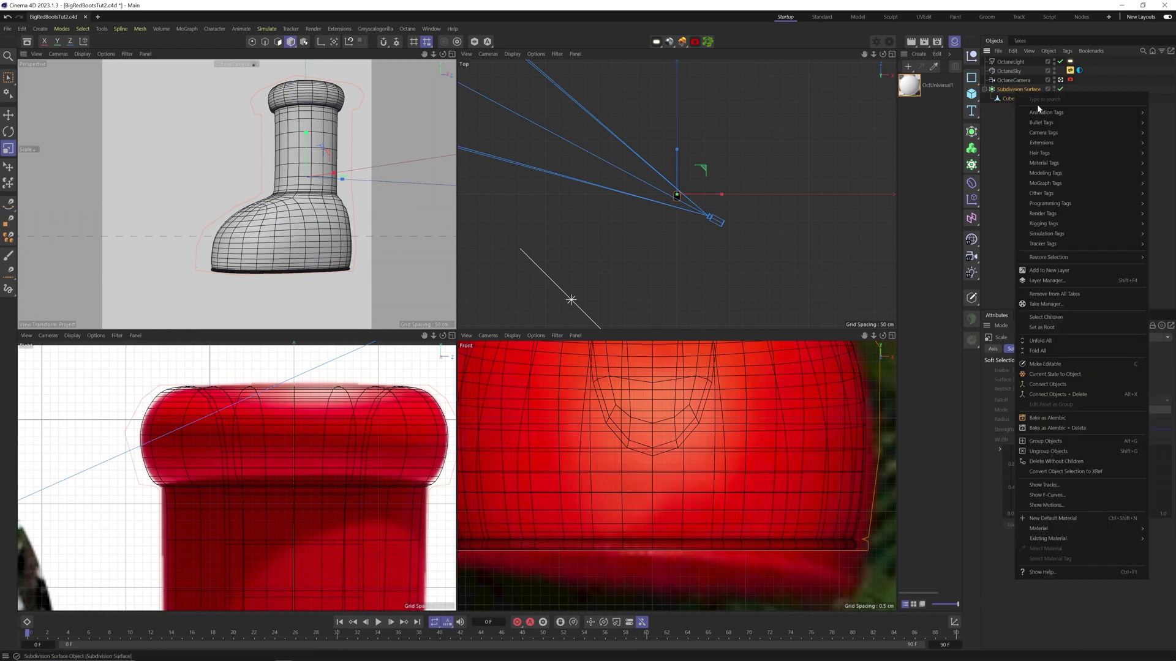
click(1070, 375)
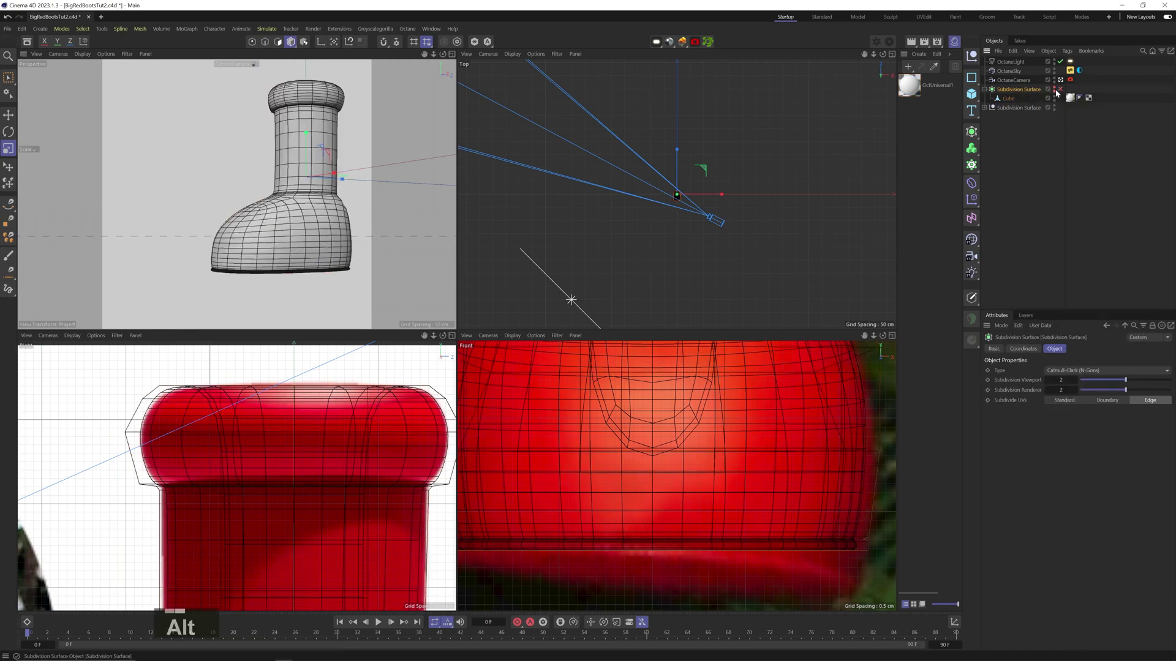
alt+click(1053, 90)
Move the baked mesh out of its parent null, delete the null and rename the mesh L Boot
click(985, 108)
drag(1007, 117, 1000, 132)
click(1006, 109)
key(Delete)
double_click(1004, 109)
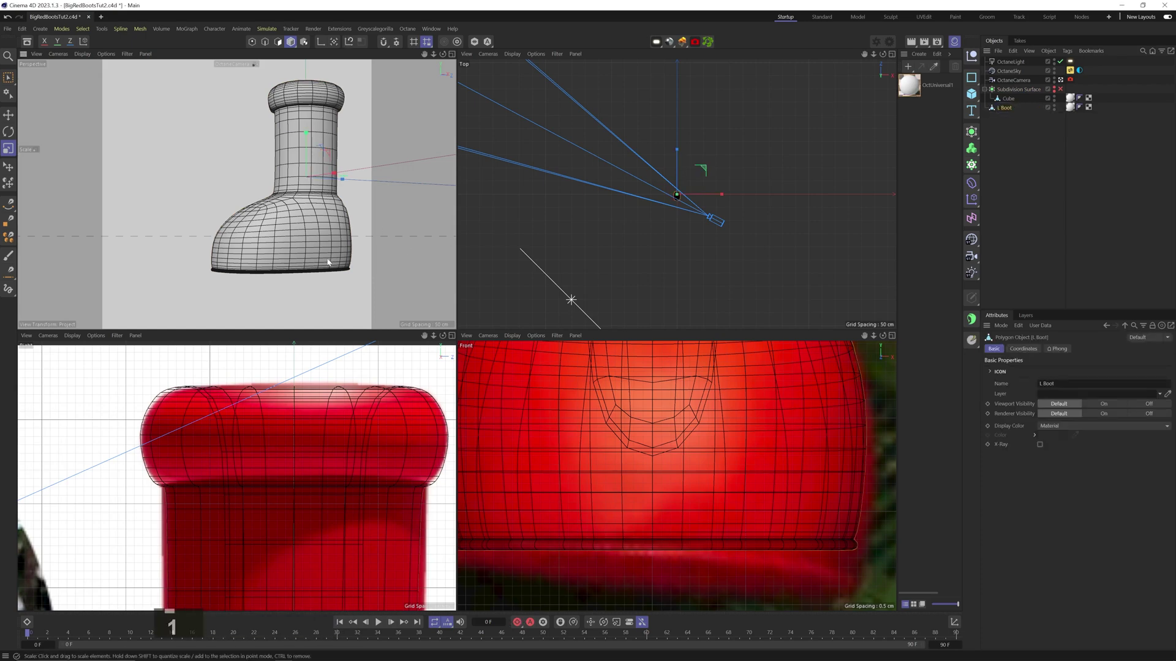
Set the Brush to Relax mode, size 9.7 cm, strength 100% and Visible Only, with all L Boot polygons selected
drag(328, 262, 340, 271)
drag(340, 272, 373, 297)
click(276, 44)
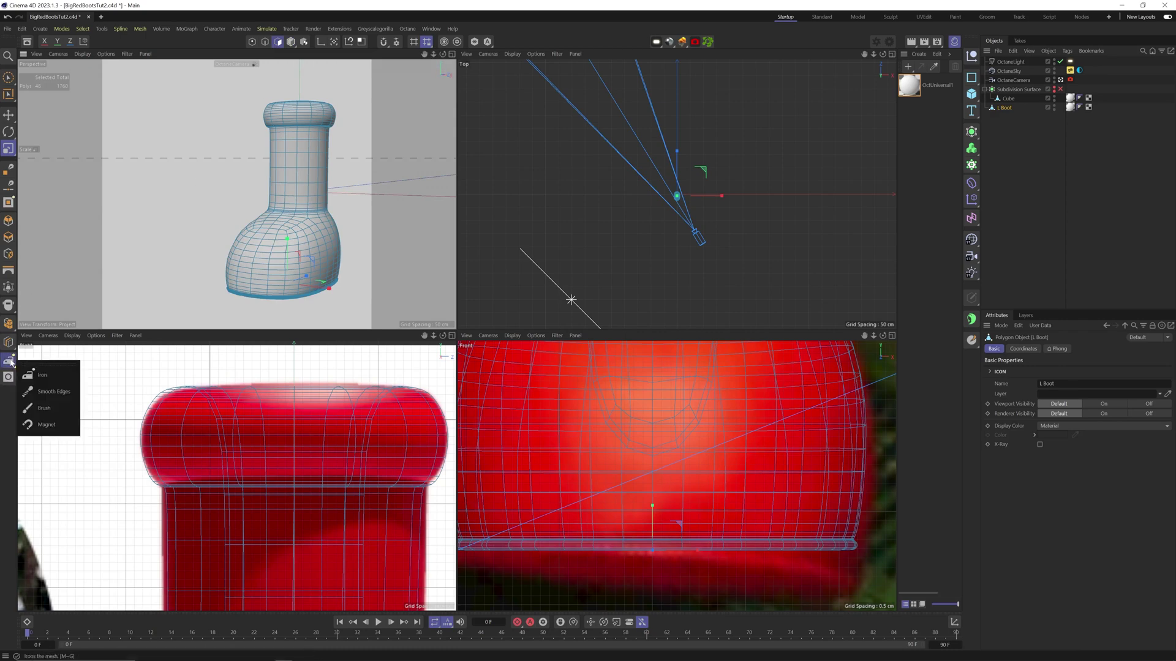
click(46, 408)
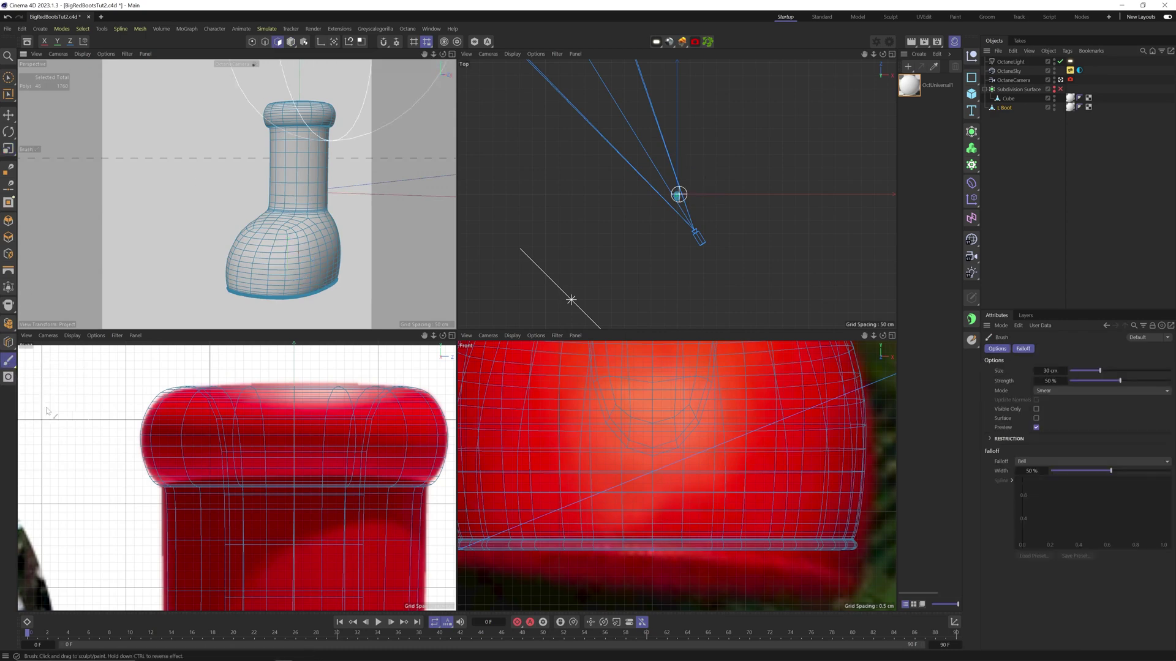
click(1049, 391)
click(1049, 493)
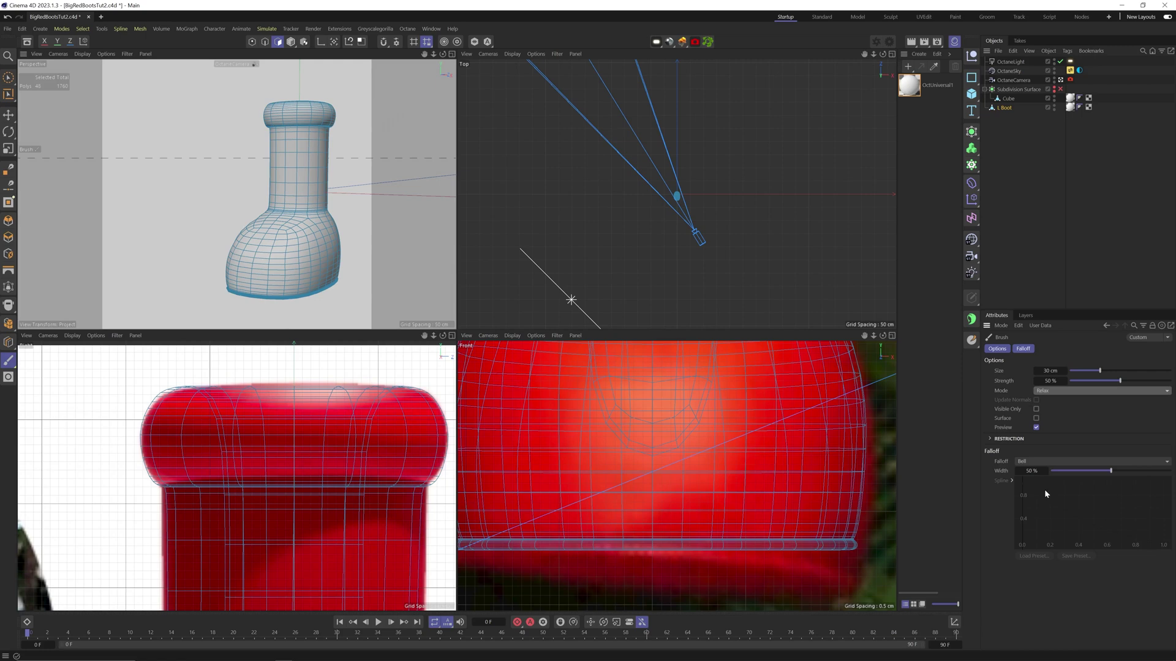
click(1079, 371)
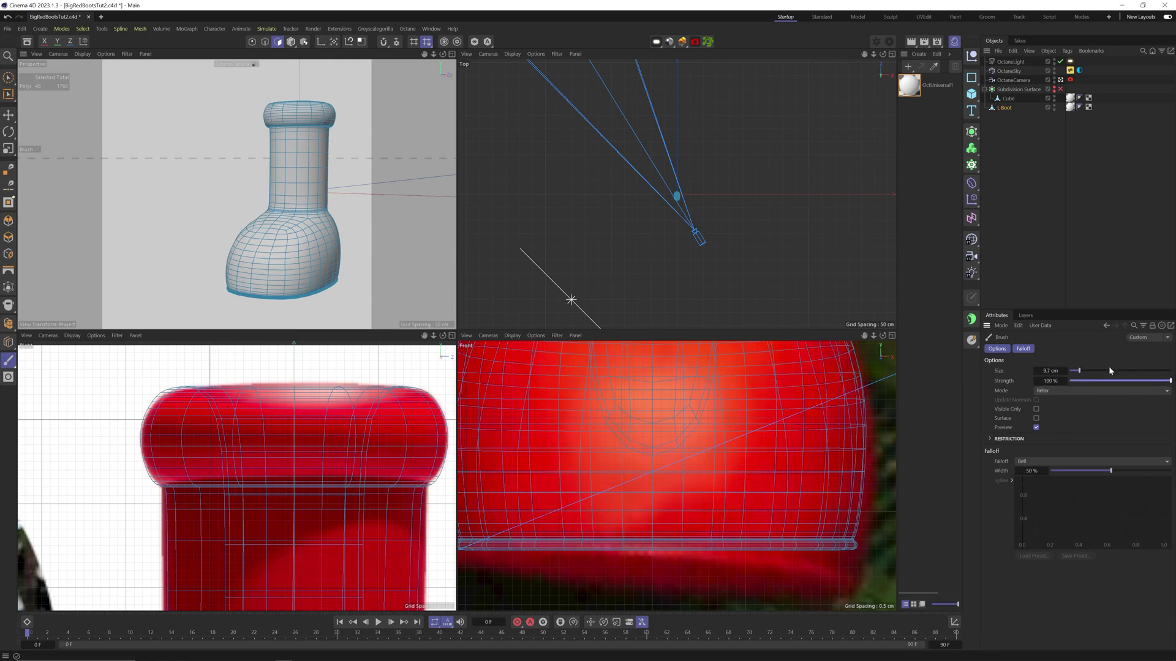
click(1036, 409)
scroll(448, 214, up, 5)
key(ctrl+a)
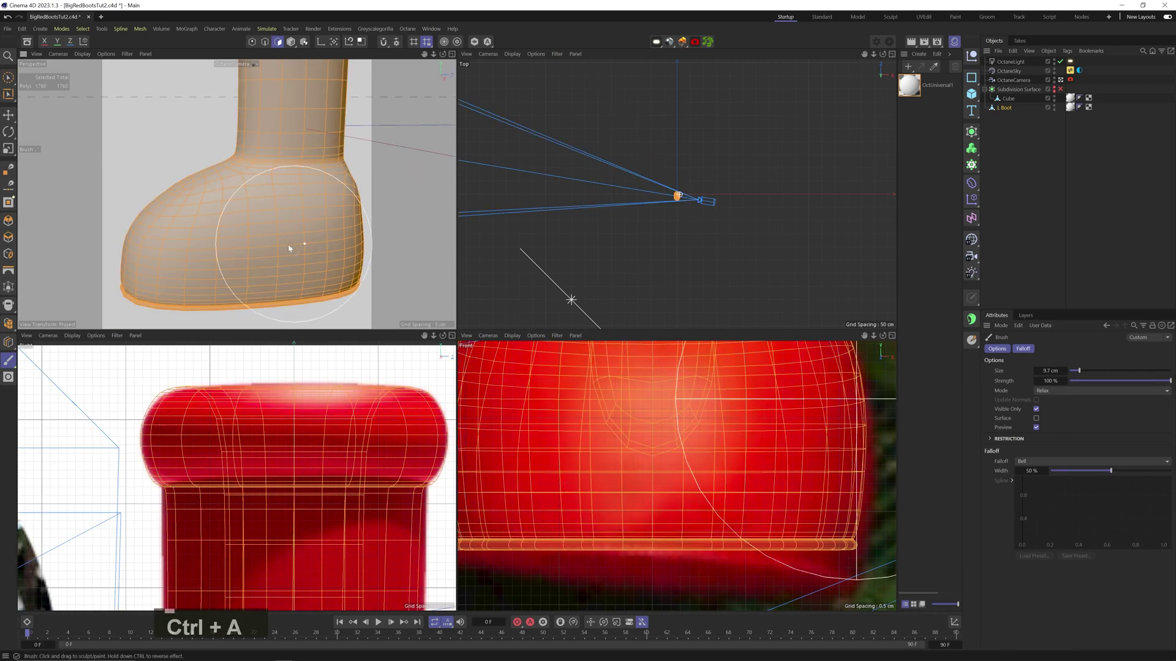
Relax the polygons around the boot's foot, ankle and heel with the Brush, reducing its size to 7 cm
key(3)
drag(254, 239, 349, 228)
key(1)
key(3)
key(3)
key(3)
key(3)
drag(197, 183, 214, 203)
key(1)
key(3)
mouse_move(215, 203)
mouse_down()
mouse_move(278, 207)
mouse_move(202, 213)
mouse_move(296, 190)
mouse_move(140, 182)
mouse_move(281, 223)
mouse_move(267, 235)
mouse_move(221, 202)
mouse_up()
key(3)
key(3)
key(3)
key(1)
drag(220, 202, 125, 269)
key(3)
key(3)
key(1)
key(3)
key(3)
key(1)
key(3)
key(3)
key(3)
scroll(294, 151, down, 5)
key(1)
key(1)
key(3)
key(Return)
key(3)
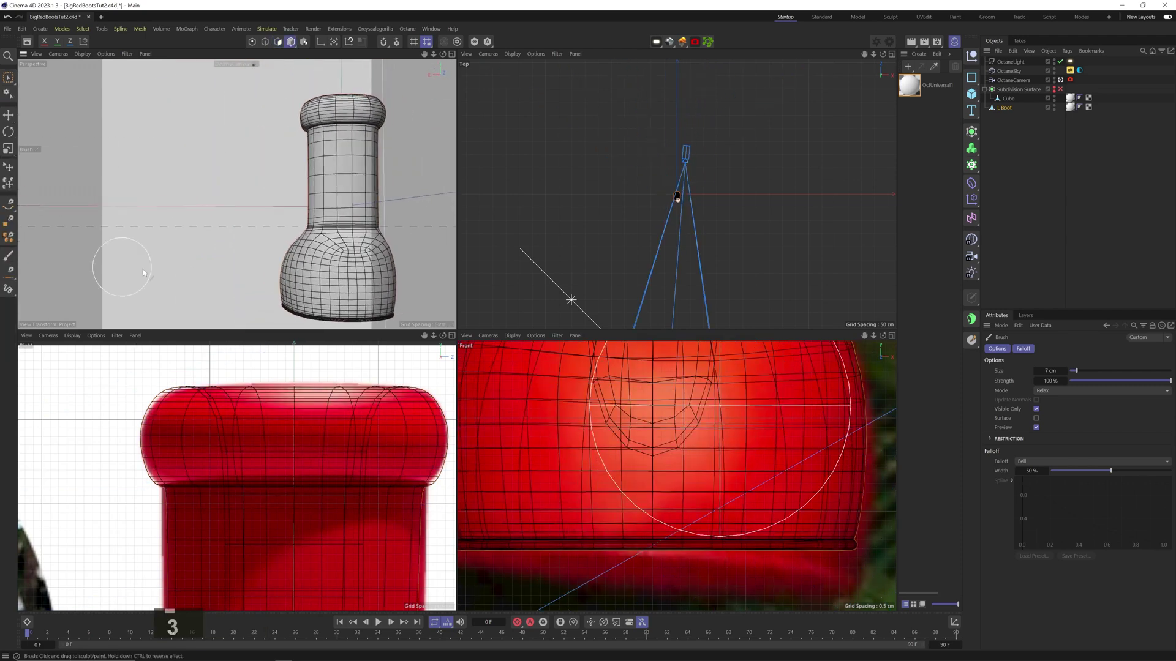
Examine the relaxed mesh at the ankle and heel and compare its outline with the reference in the right view
scroll(276, 239, up, 5)
drag(276, 239, 311, 224)
scroll(306, 465, down, 4)
key(1)
key(1)
drag(312, 490, 323, 325)
key(1)
drag(306, 177, 292, 214)
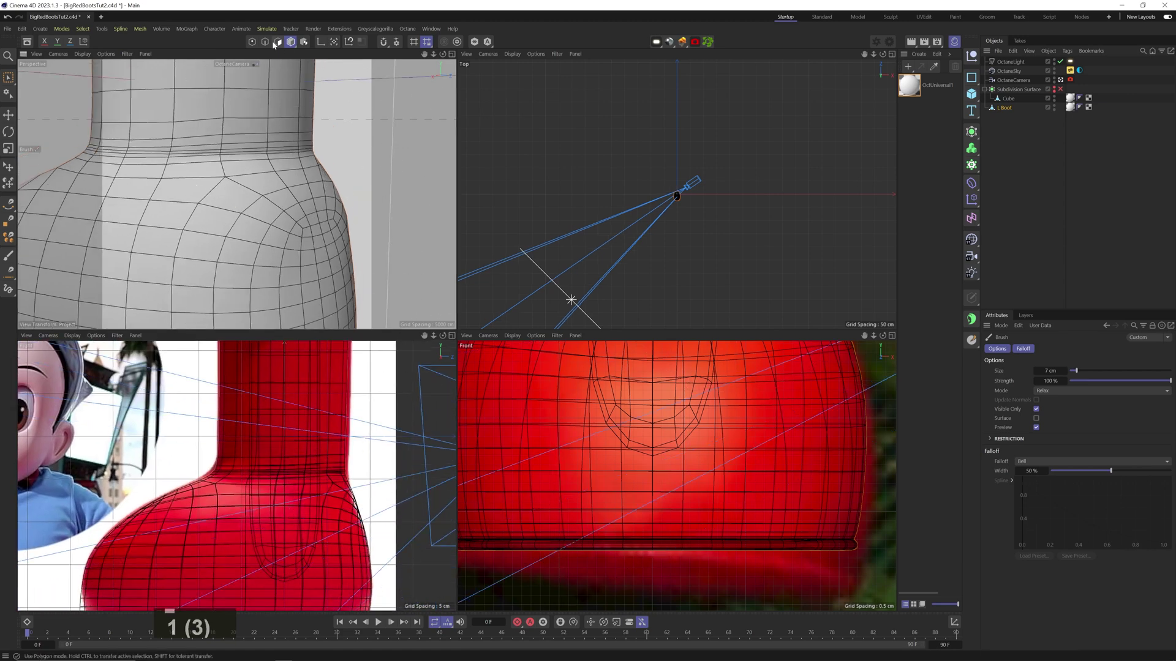
Try to pull out the back of the heel with the Brush in Pull mode, and undo the strokes
click(8, 257)
click(278, 42)
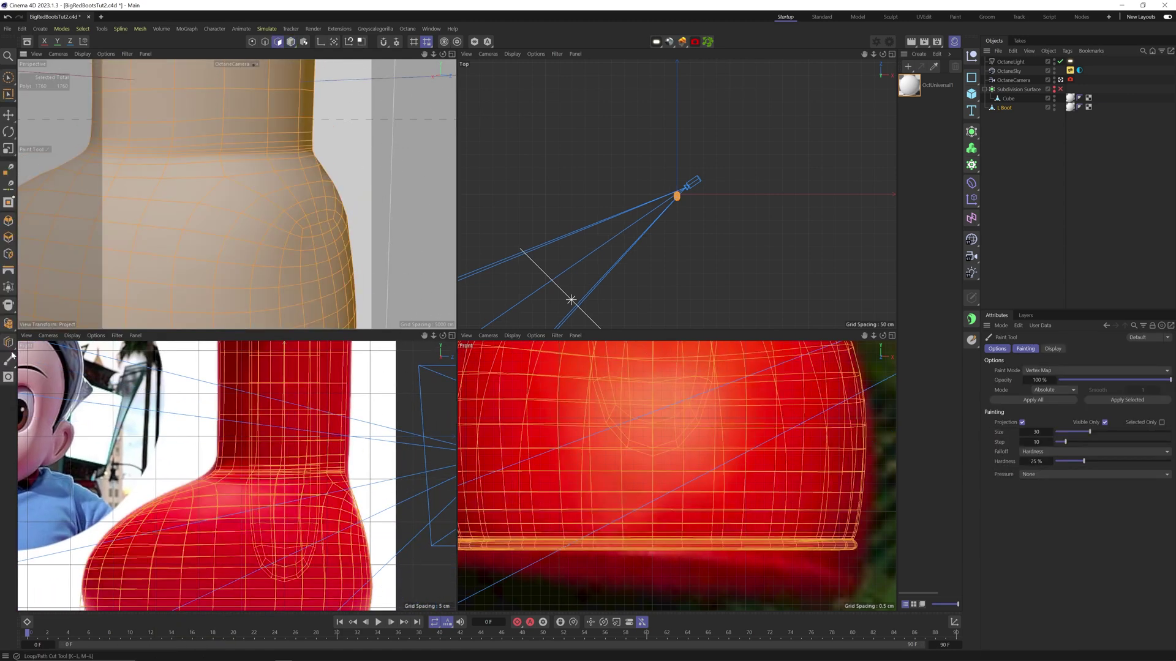
click(1067, 391)
click(1054, 412)
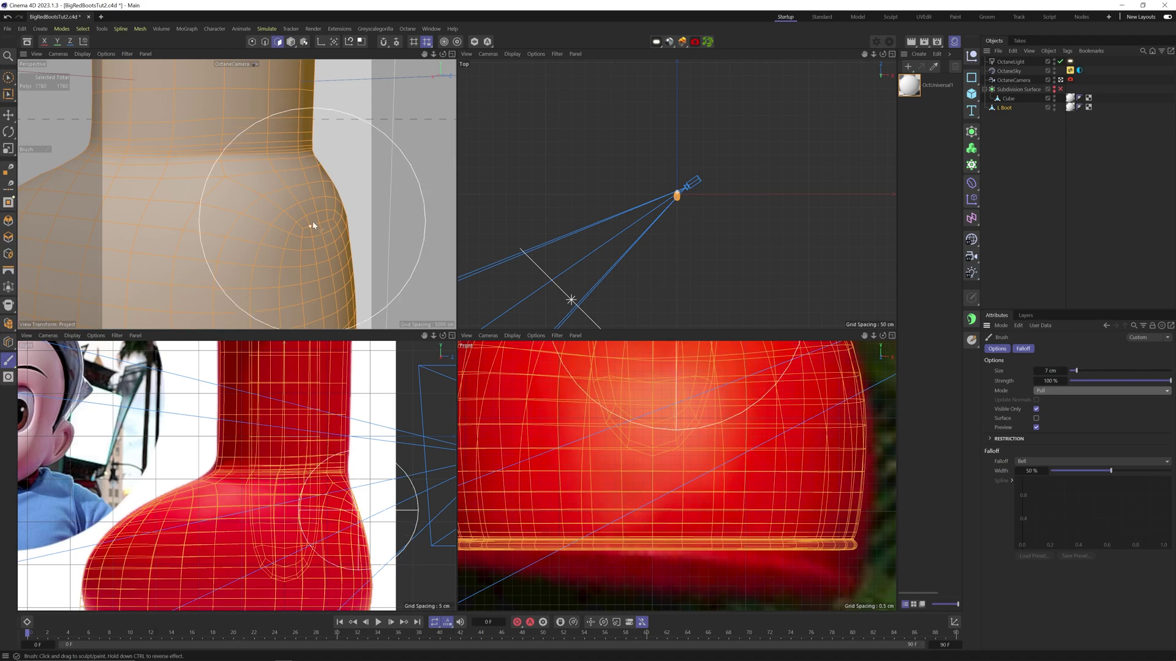
key(3)
drag(315, 225, 309, 221)
drag(371, 515, 364, 519)
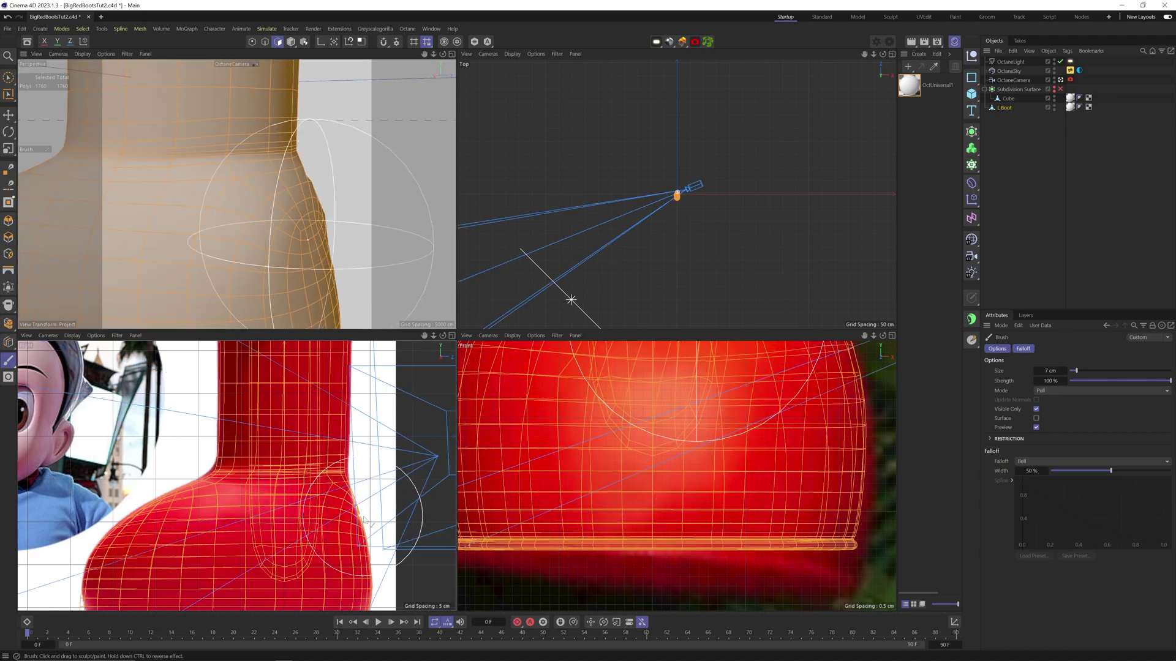
key(ctrl+z)
key(ctrl+z)
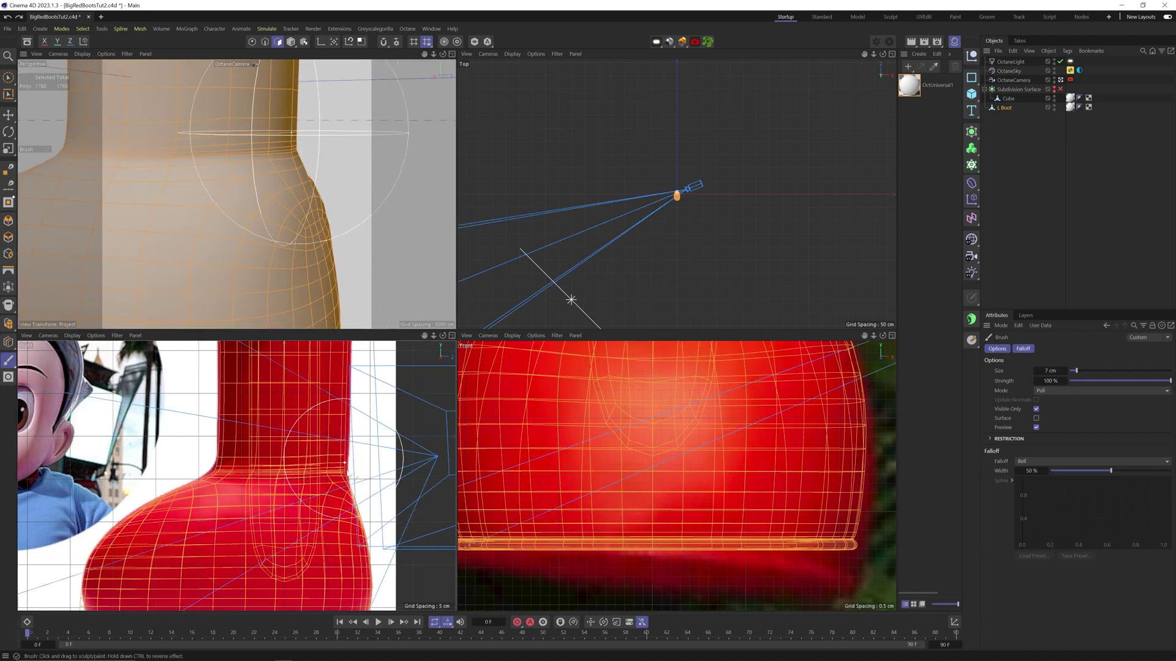
Reshape the back of the heel with the Magnet tool at a radius of about 5.7 cm to follow the right-view reference
key(m)
key(i)
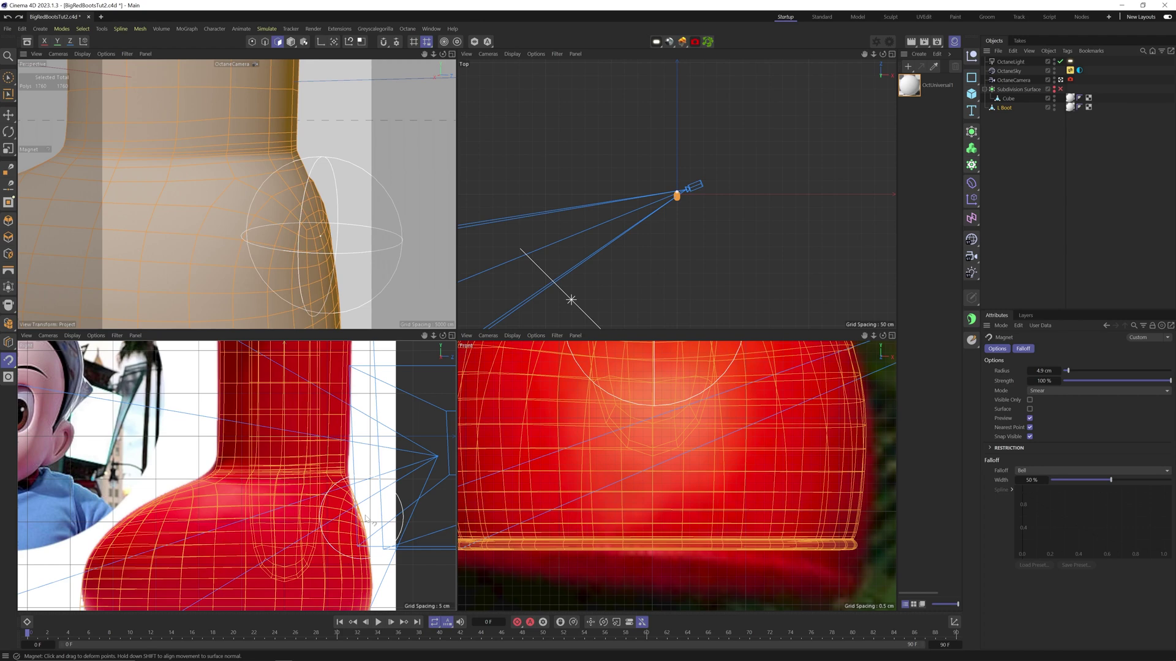
drag(343, 495, 340, 554)
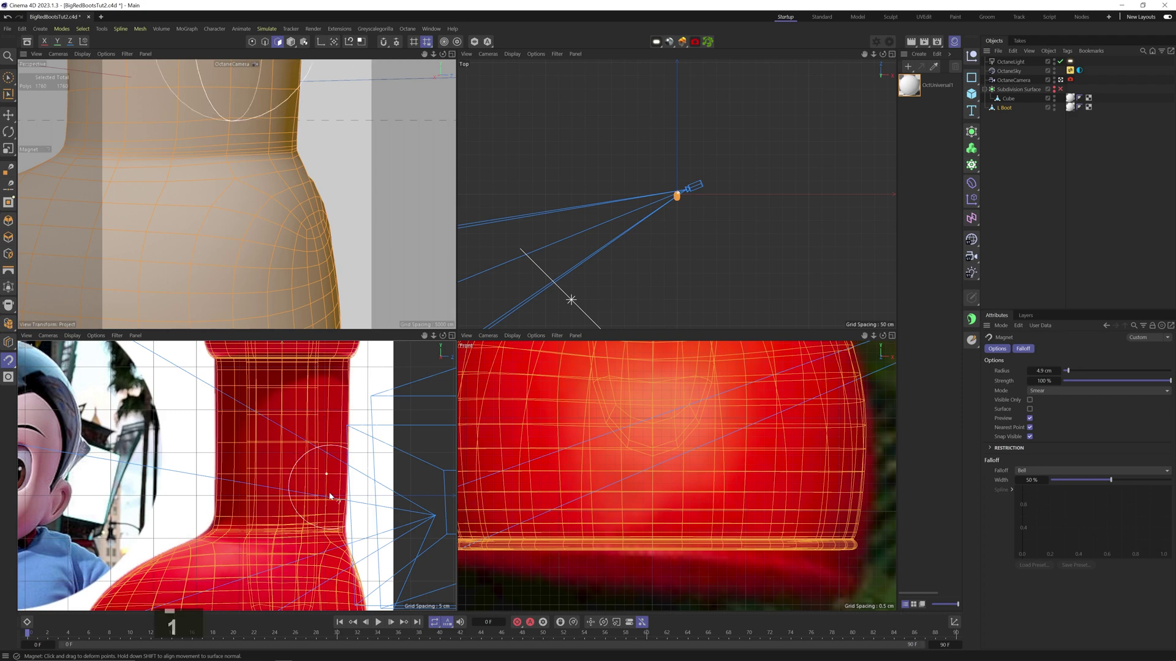
drag(329, 496, 352, 456)
key(bracketright)
key(bracketright)
key(bracketright)
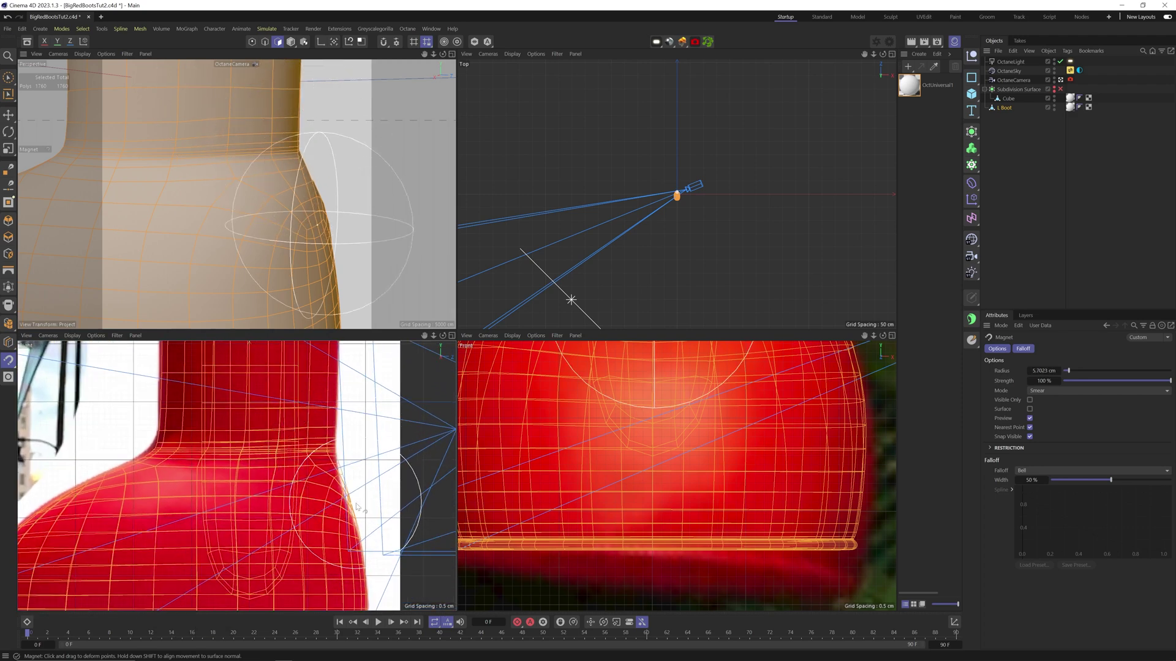
Smooth the ankle and heel with the Brush in Smooth mode at 47% strength, using sizes 7 and 5.2 cm, and save the project
drag(284, 242, 268, 218)
drag(8, 362, 37, 392)
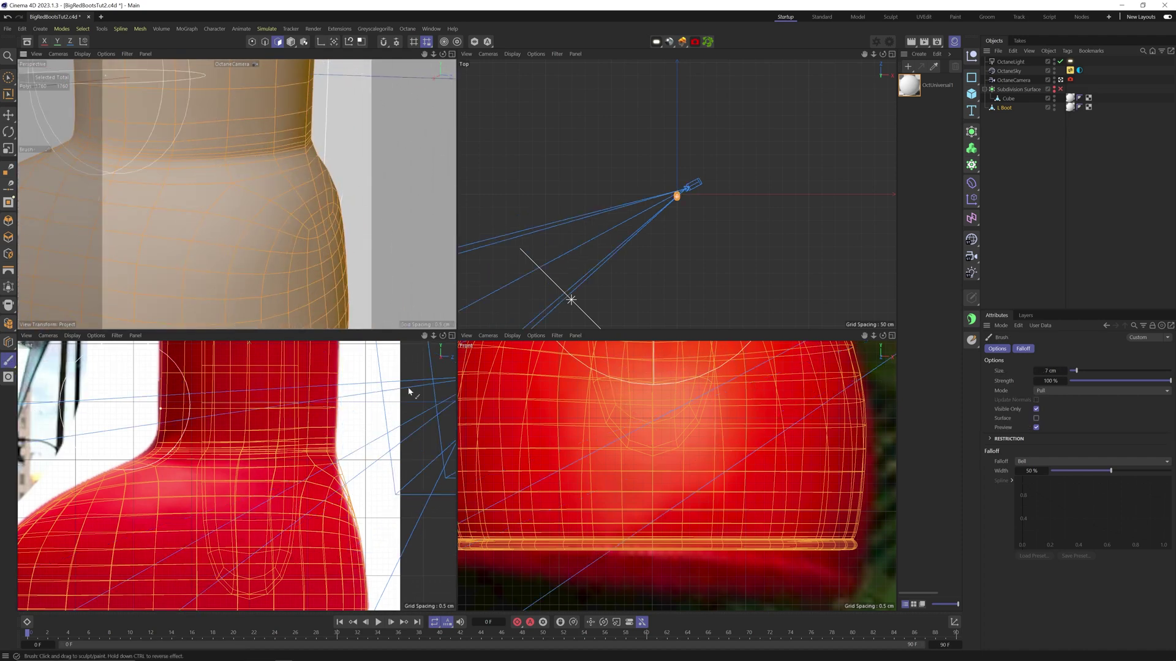
click(1062, 390)
click(1063, 484)
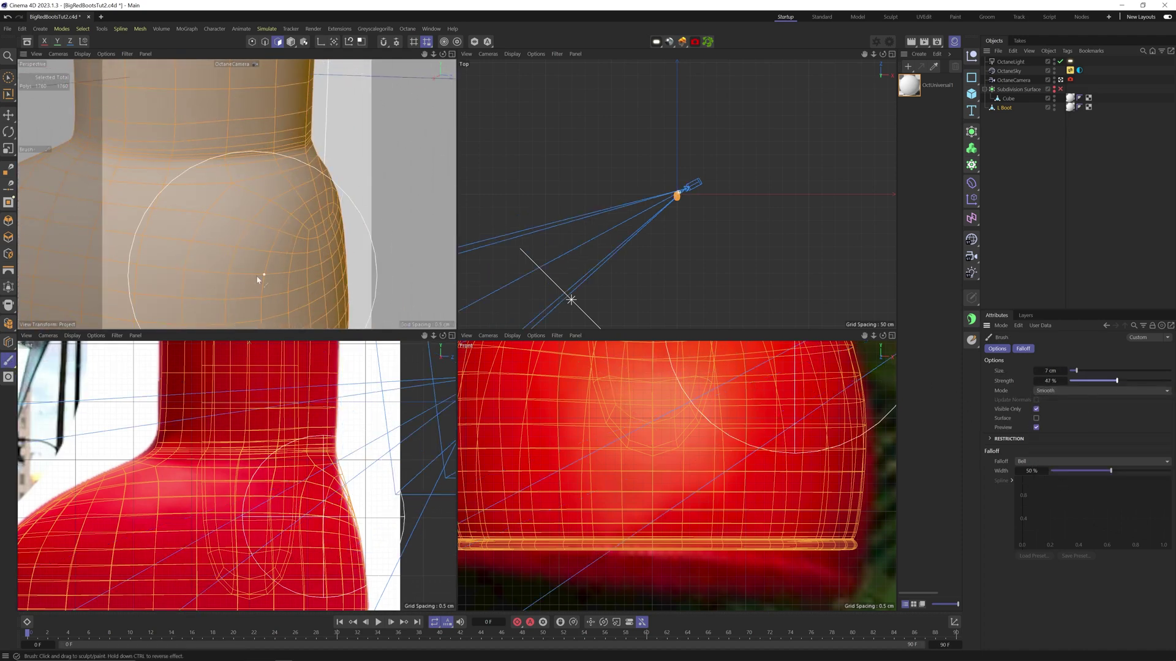
drag(273, 235, 297, 196)
scroll(282, 205, down, 5)
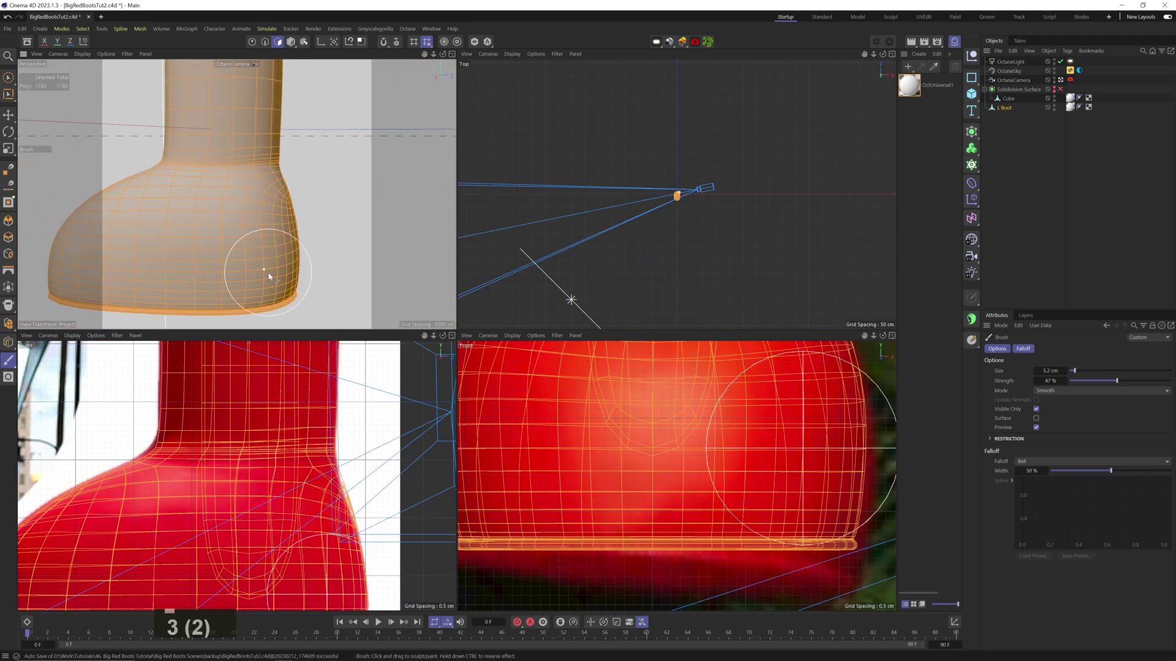
drag(254, 263, 286, 248)
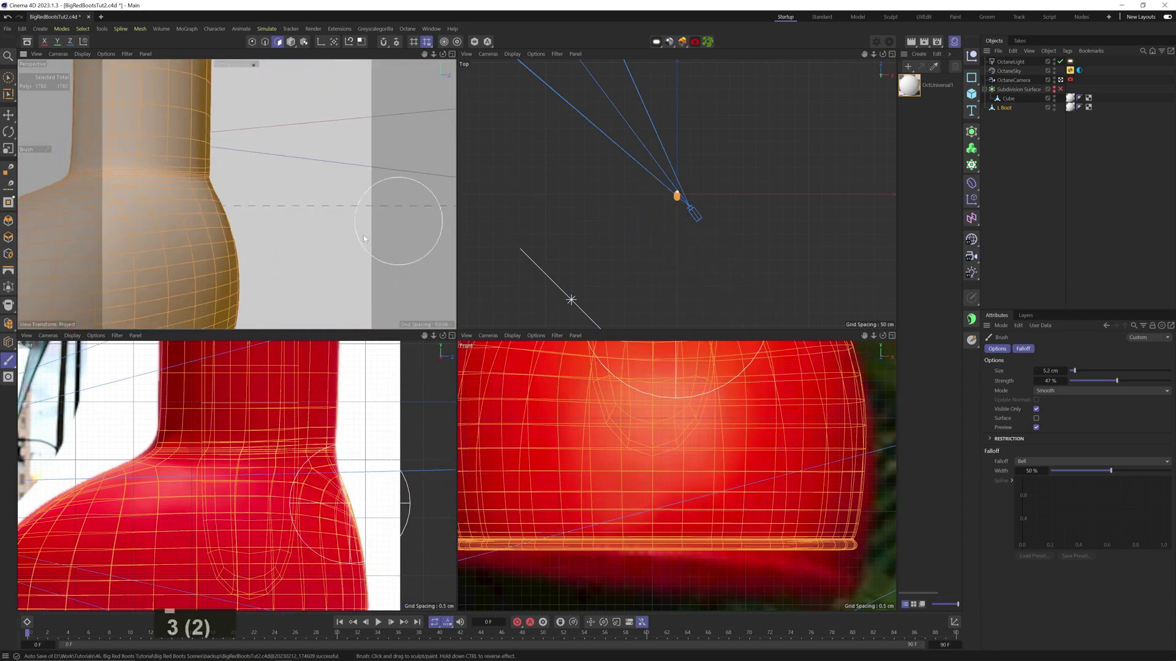
scroll(364, 239, down, 5)
drag(331, 236, 392, 233)
click(291, 42)
key(ctrl+s)
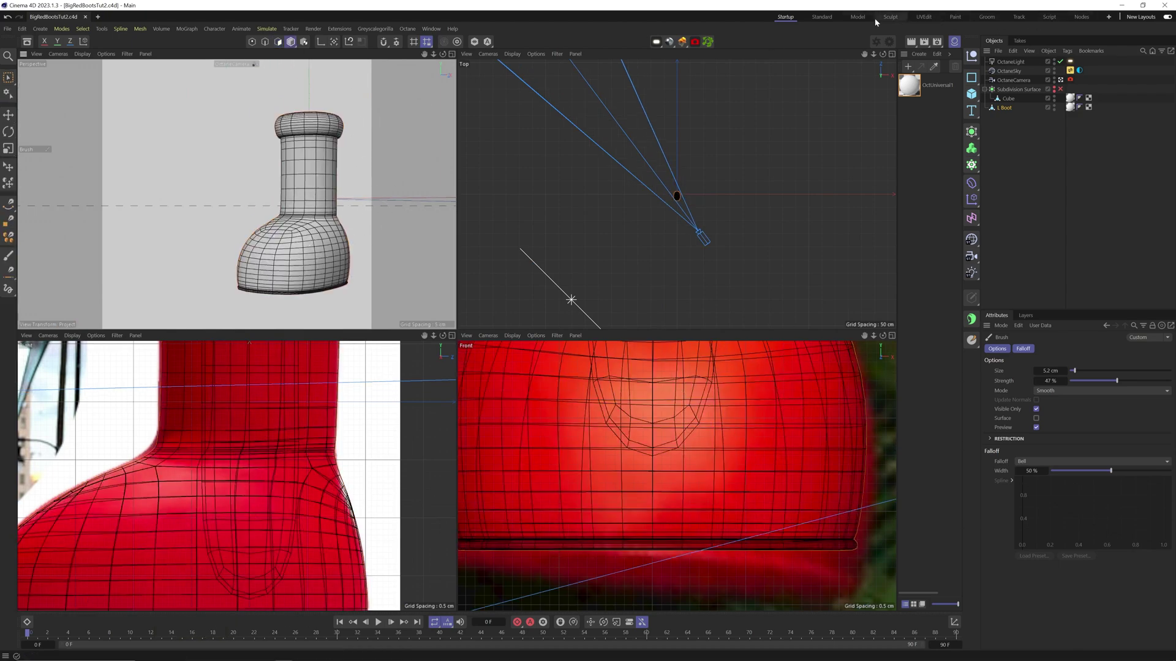
Switch to the UV Edit layout and loop-select the vertical centre edges along the back of L Boot as a seam
click(925, 17)
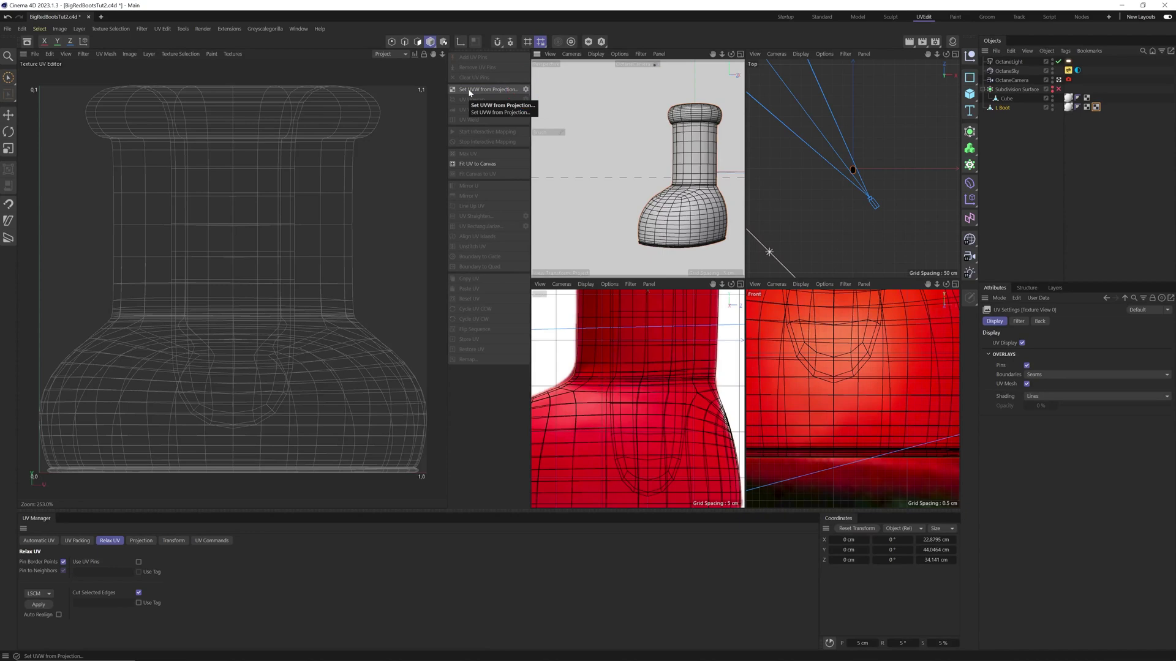
click(404, 42)
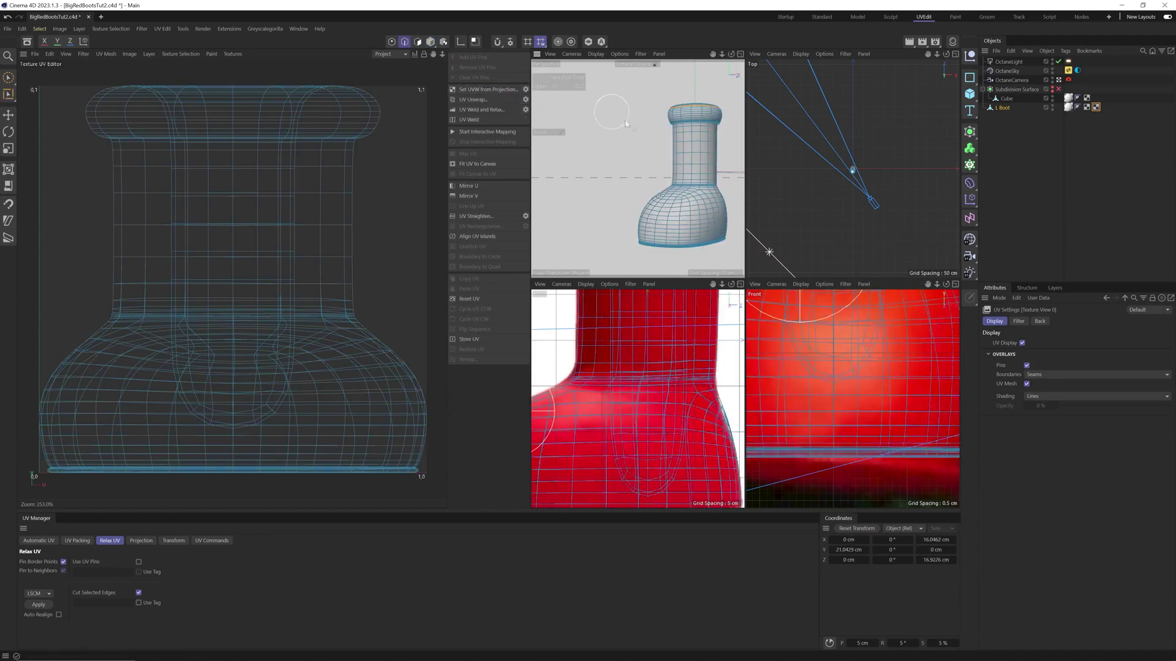
key(3)
drag(655, 174, 640, 144)
key(2)
key(3)
click(653, 131)
key(1)
key(3)
key(1)
drag(639, 143, 648, 226)
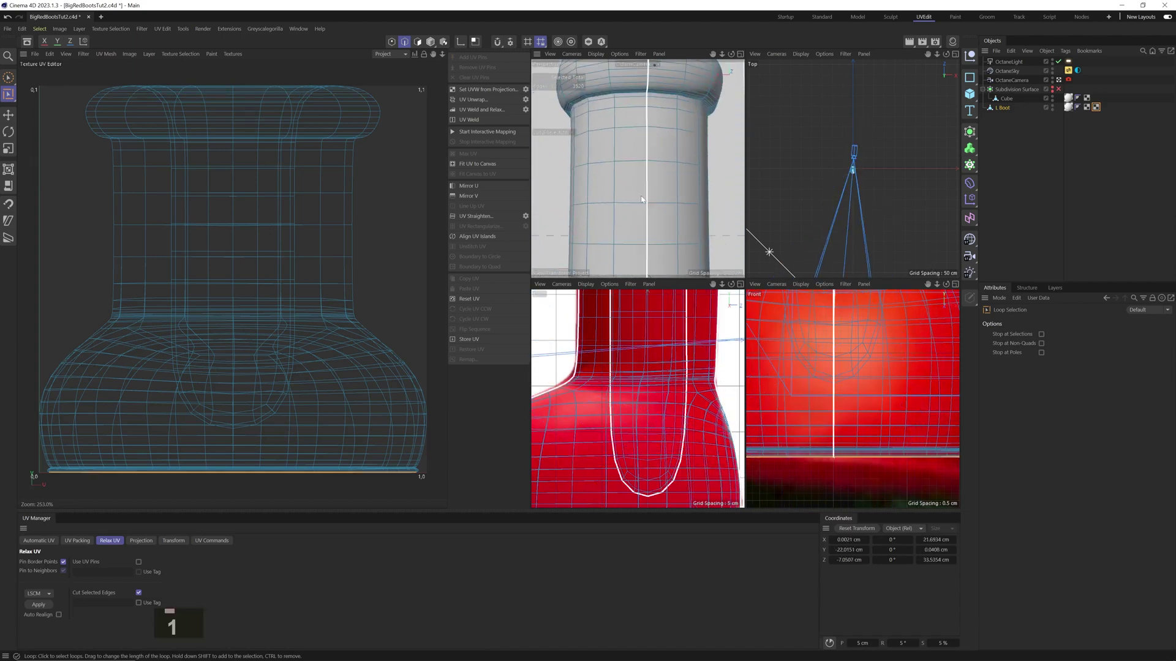
key(2)
drag(603, 92, 622, 144)
Add another edge loop at the boot's collar to the seam selection, undoing a wrong pick first
shift+click(671, 116)
key(ctrl+z)
shift+click(677, 126)
key(1)
key(2)
key(3)
mouse_move(662, 216)
mouse_down()
mouse_move(640, 269)
mouse_move(666, 152)
mouse_move(627, 199)
mouse_move(673, 221)
mouse_up()
key(3)
key(1)
key(2)
key(e)
click(131, 221)
click(419, 41)
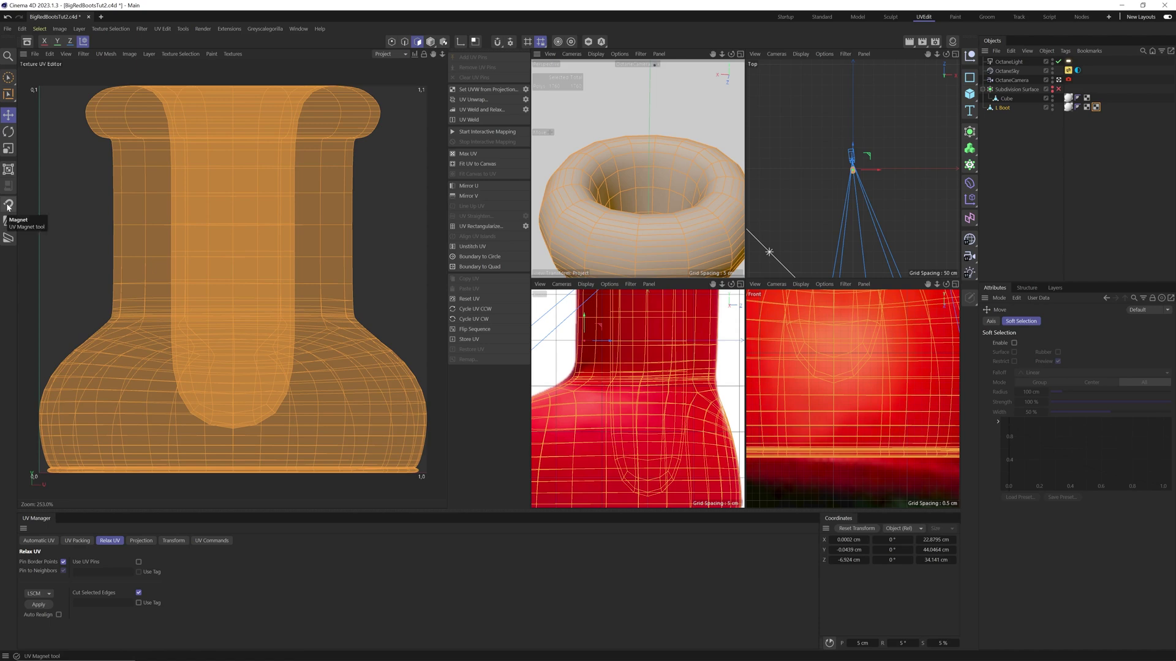
click(8, 208)
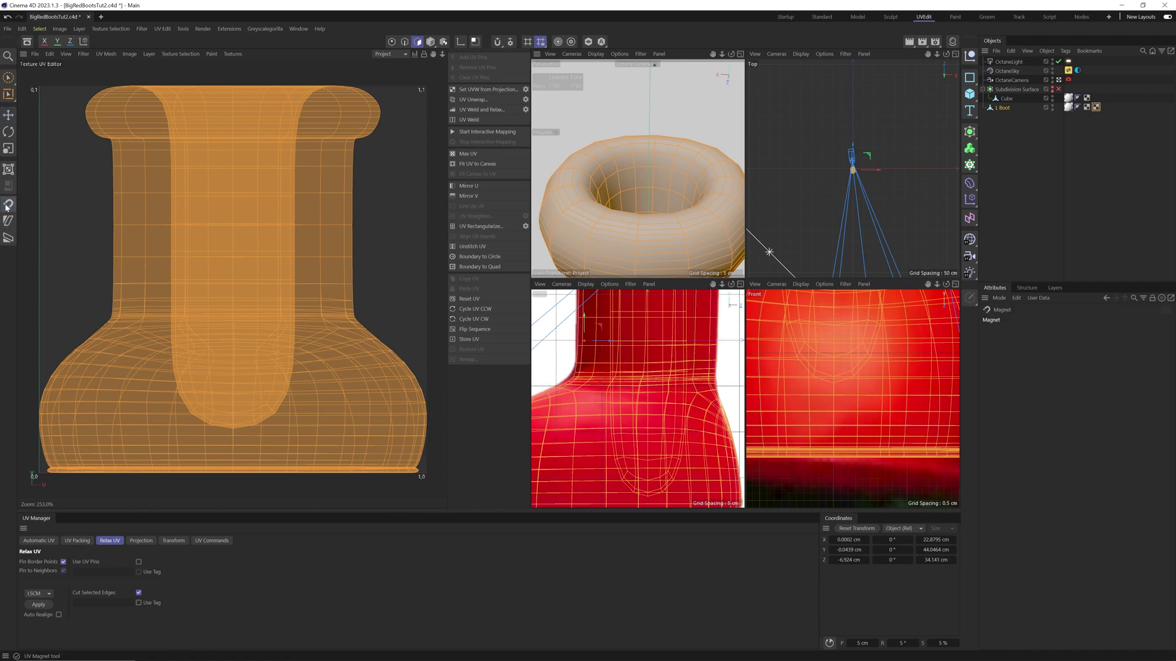
Switch to the Startup layout and work the collar's inner opening with the Pinch sculpt brush at size 46 and 20% strength
click(789, 19)
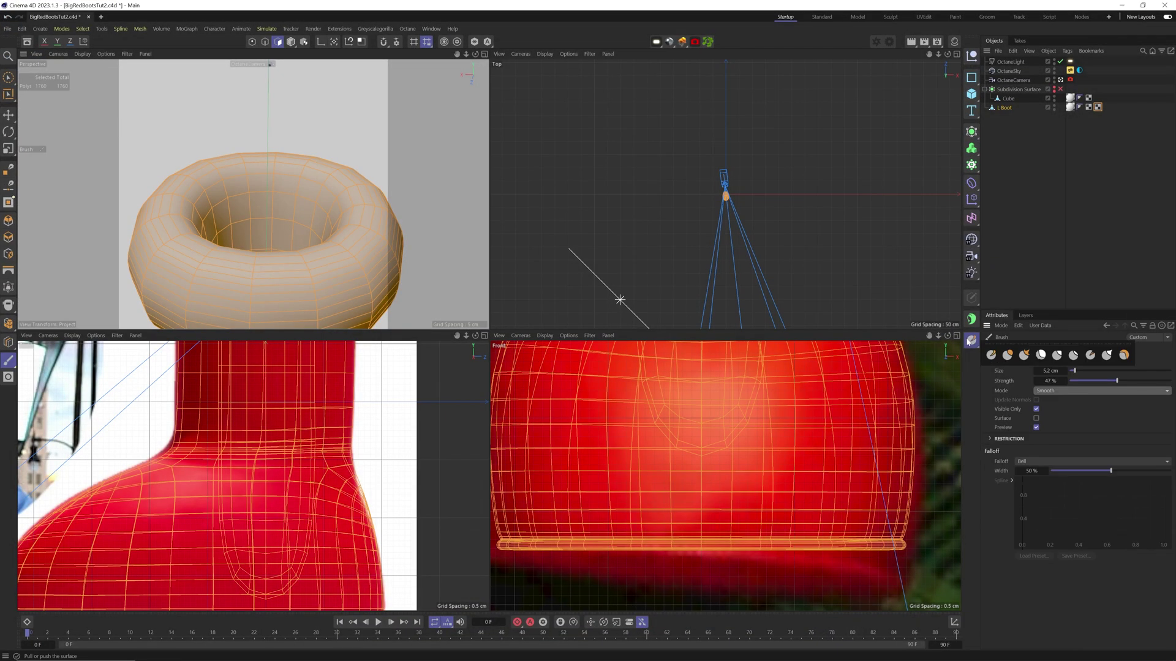
click(990, 356)
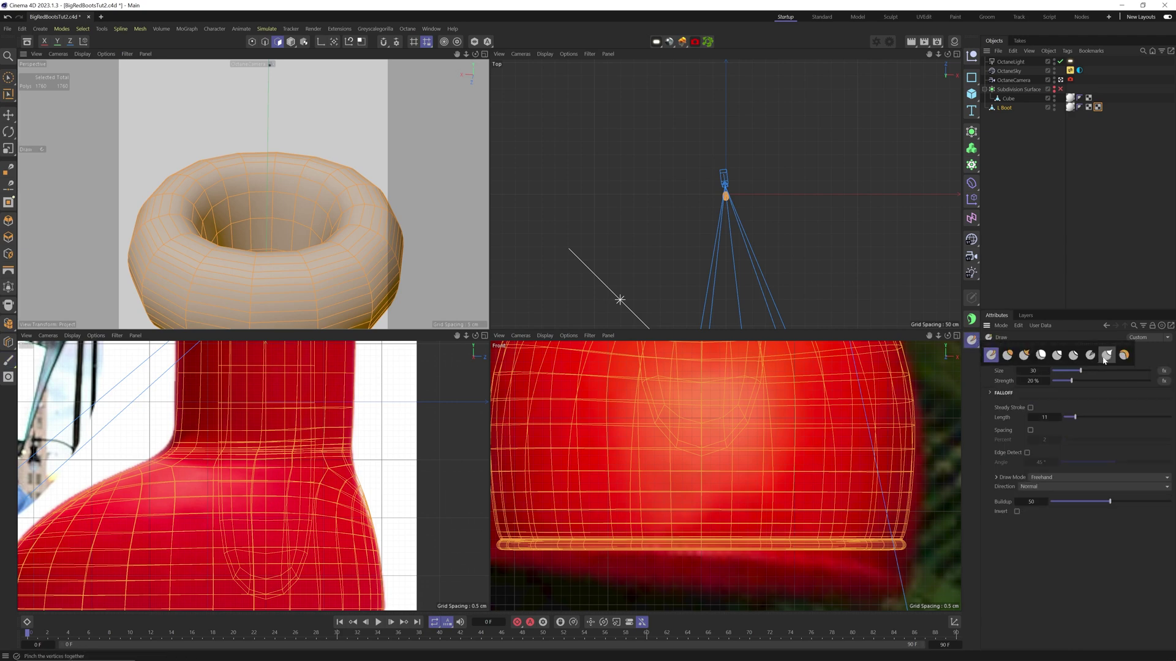
click(1104, 360)
mouse_move(204, 173)
mouse_down()
mouse_move(205, 277)
mouse_move(268, 189)
mouse_up()
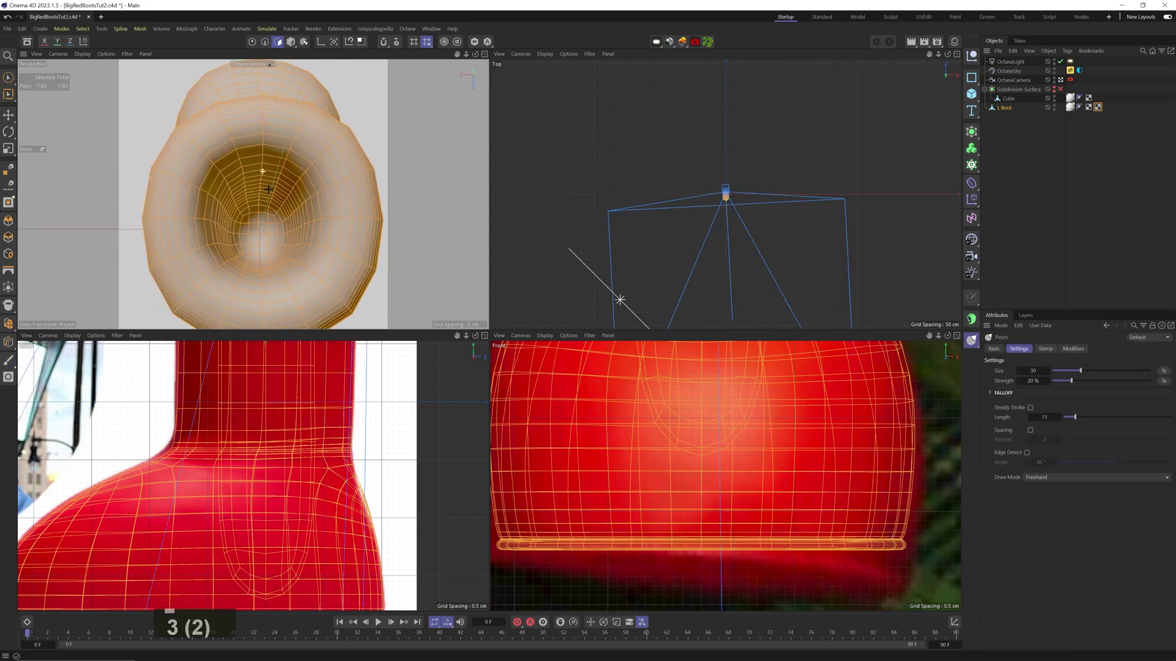
key(])
key(])
key(])
key(])
drag(196, 260, 342, 217)
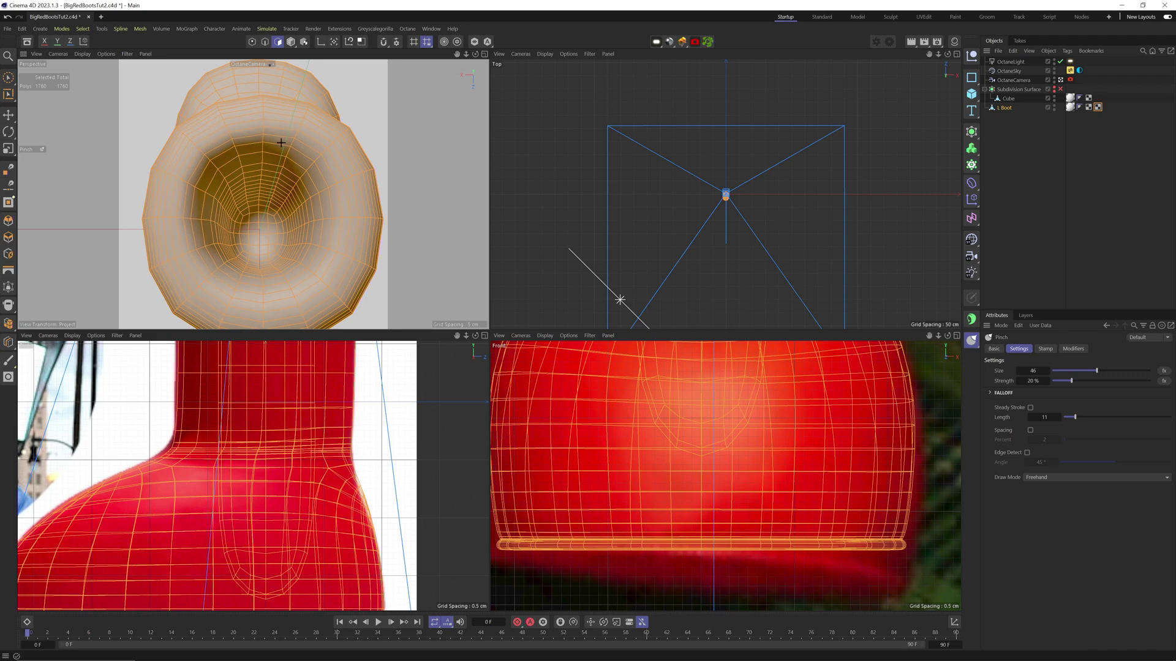
drag(247, 289, 190, 144)
Ring-select the polygons just inside the collar opening and fill the selection to cover the boot's whole inner lining
key(u)
key(b)
click(245, 183)
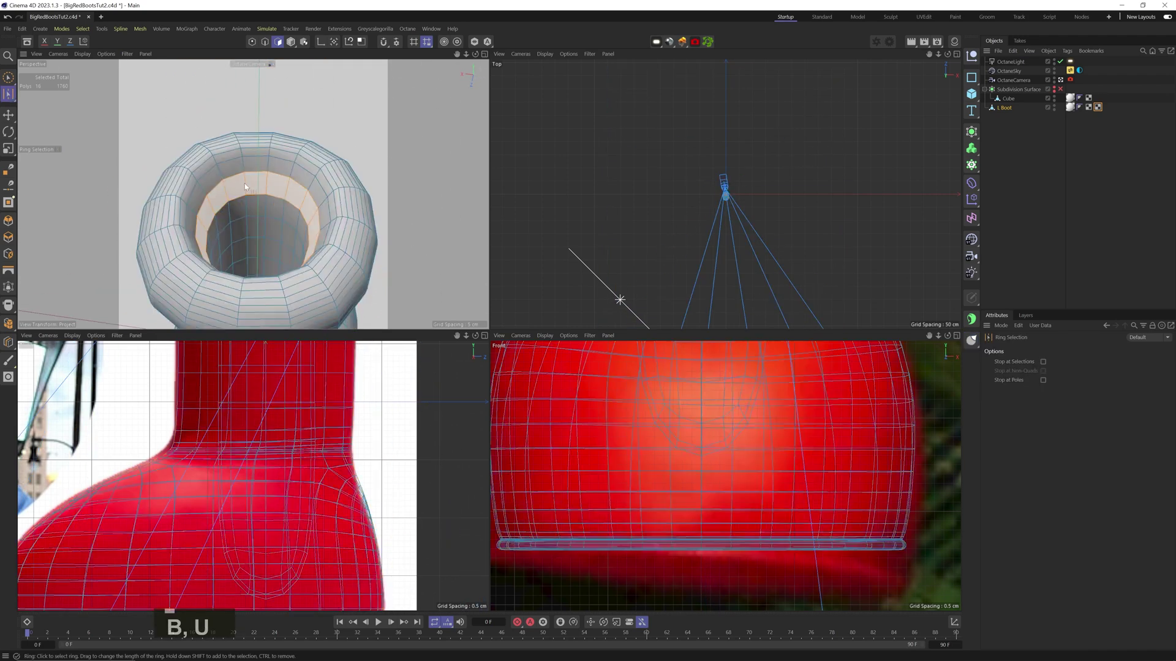
key(u)
key(f)
key(u)
key(f)
shift+click(249, 226)
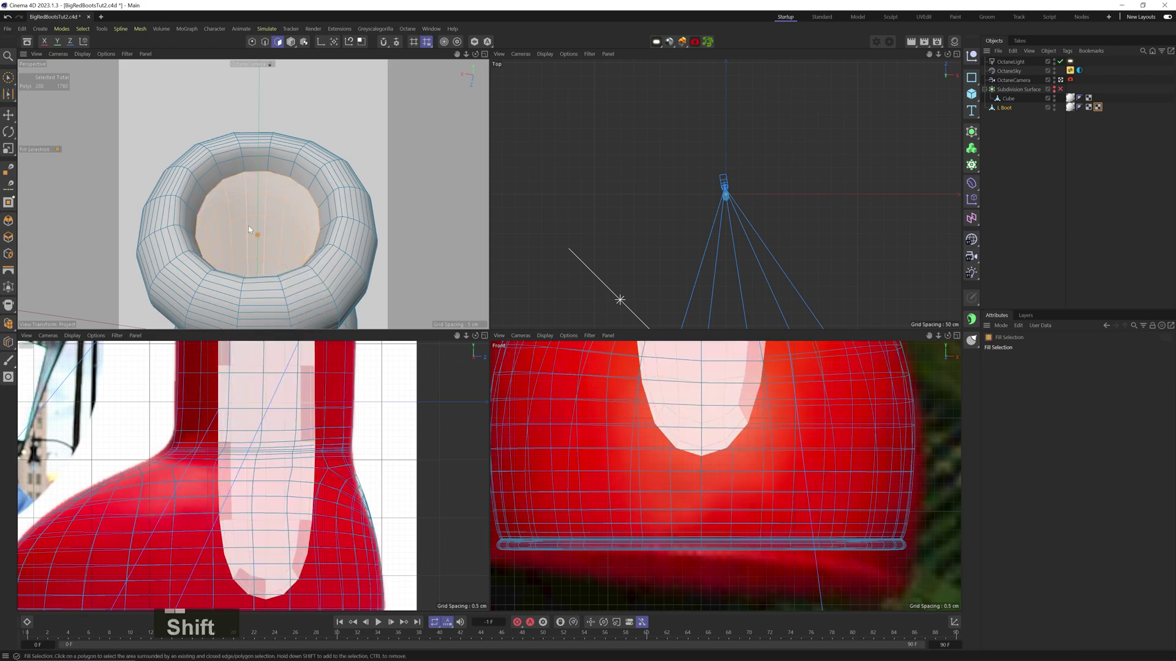
Lock the Y axis and scale the selected inner lining outward slightly
key(t)
mouse_move(284, 409)
mouse_down()
mouse_move(266, 438)
mouse_move(281, 428)
mouse_up()
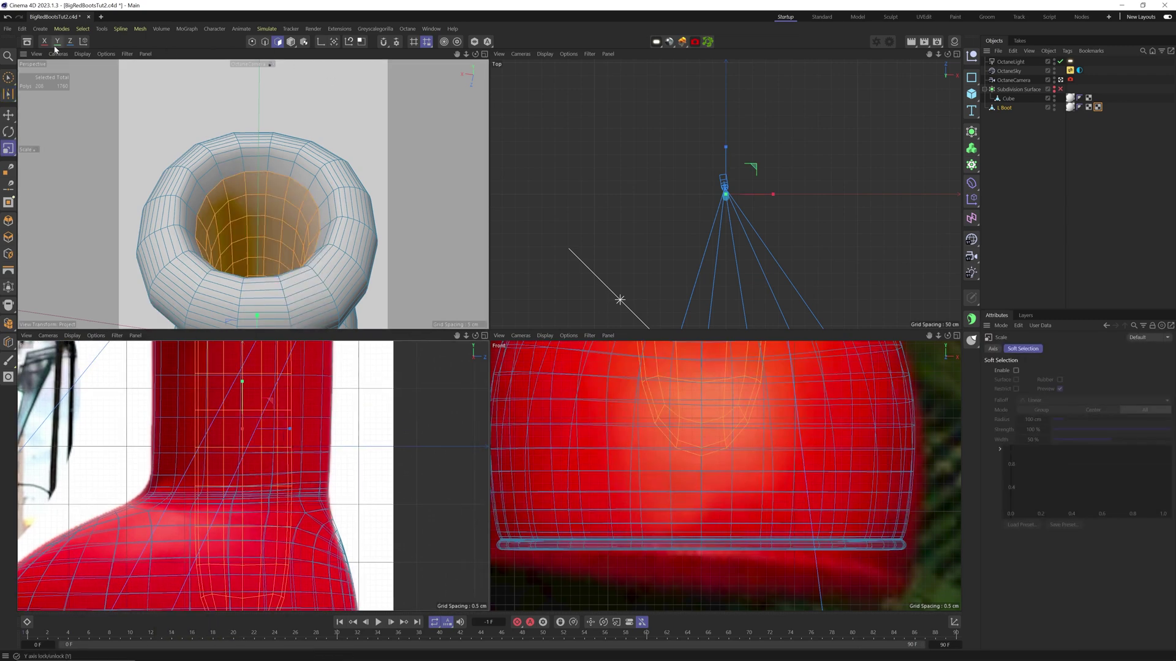
drag(305, 425, 282, 561)
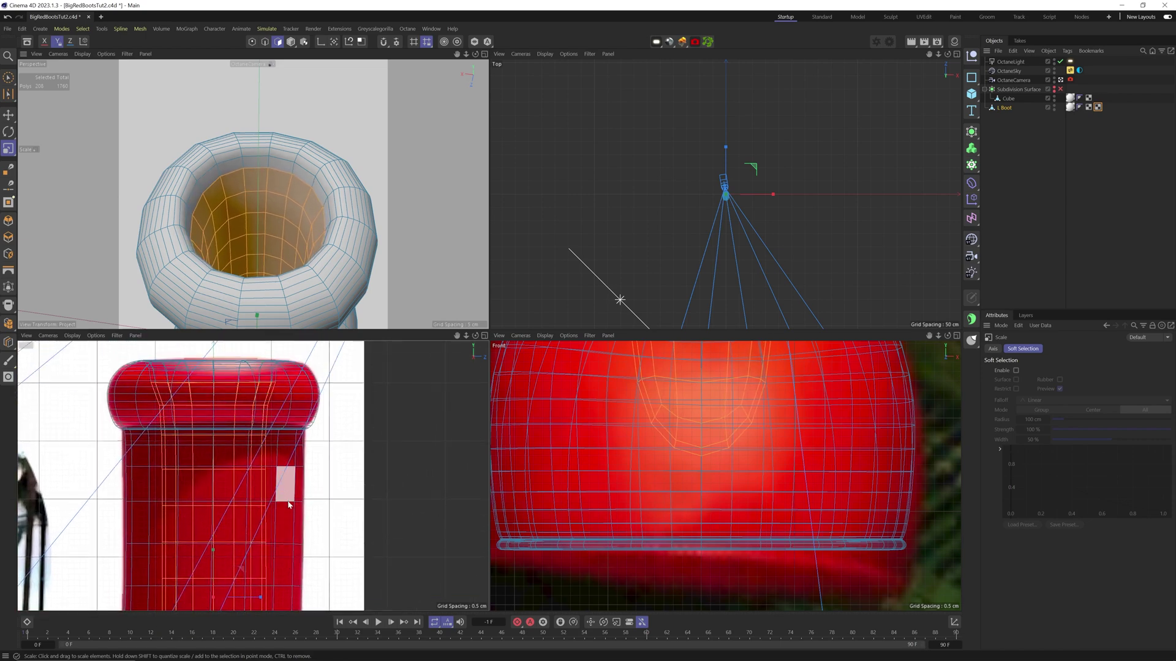
Remove the topmost polygon ring from the lining selection and scale the remaining lining to about 110.4%
key(u)
key(b)
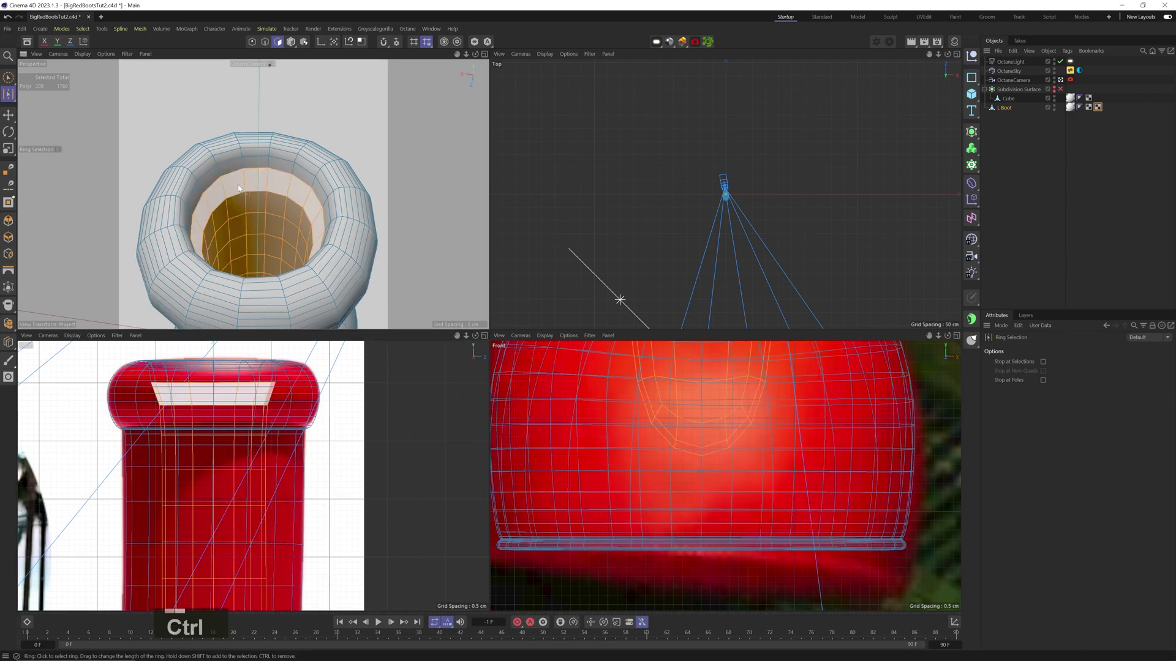
ctrl+click(239, 188)
key(t)
drag(298, 521, 333, 506)
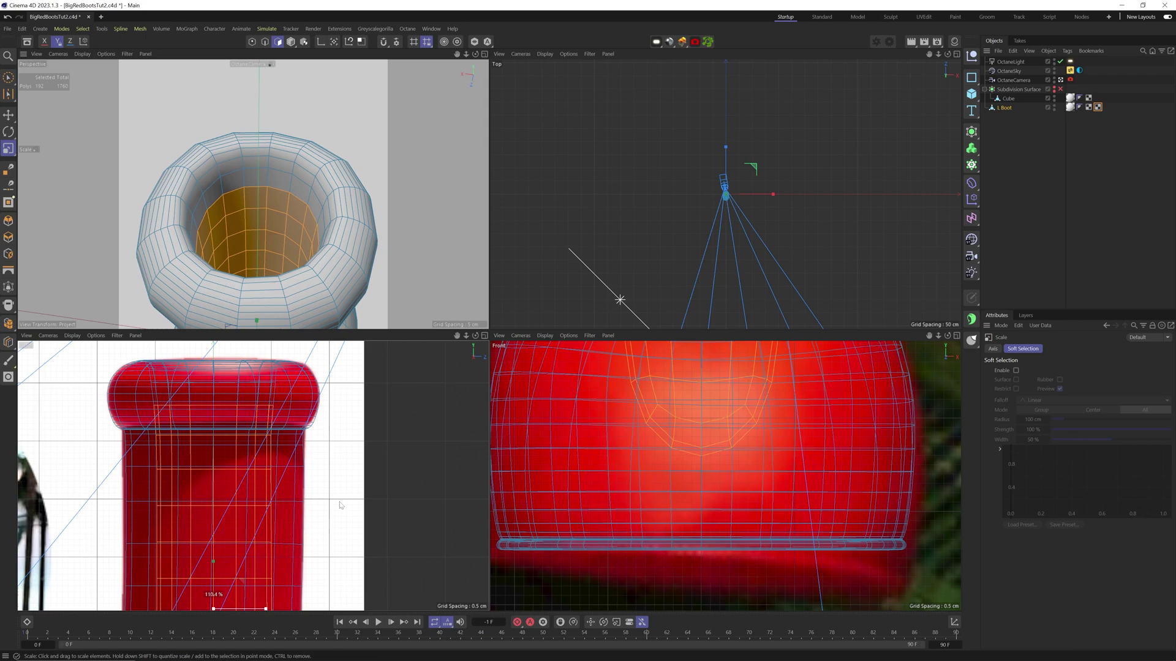
Grow the lining selection and adjust its scale slightly to even out the transition below the collar opening
key(3)
drag(304, 283, 288, 236)
key(u)
key(y)
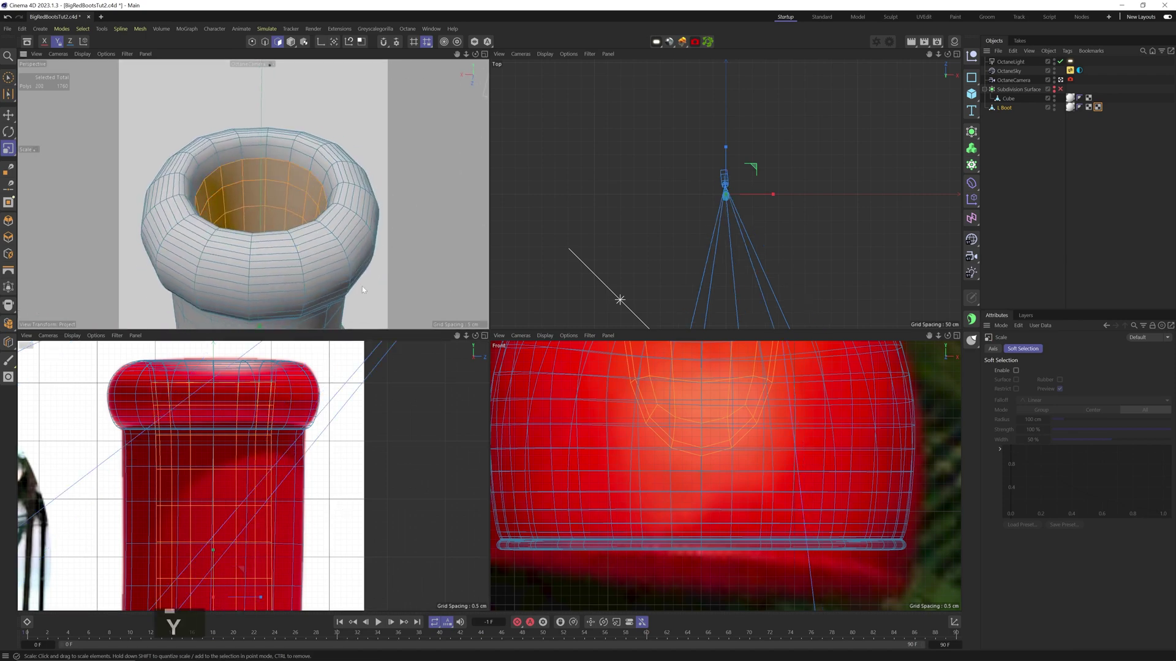
drag(287, 482, 300, 479)
key(u)
key(y)
Check the reshaped opening from several angles, return to Model mode, and save the project
key(3)
drag(220, 195, 361, 199)
key(3)
key(3)
click(290, 41)
key(3)
key(3)
key(3)
key(ctrl+s)
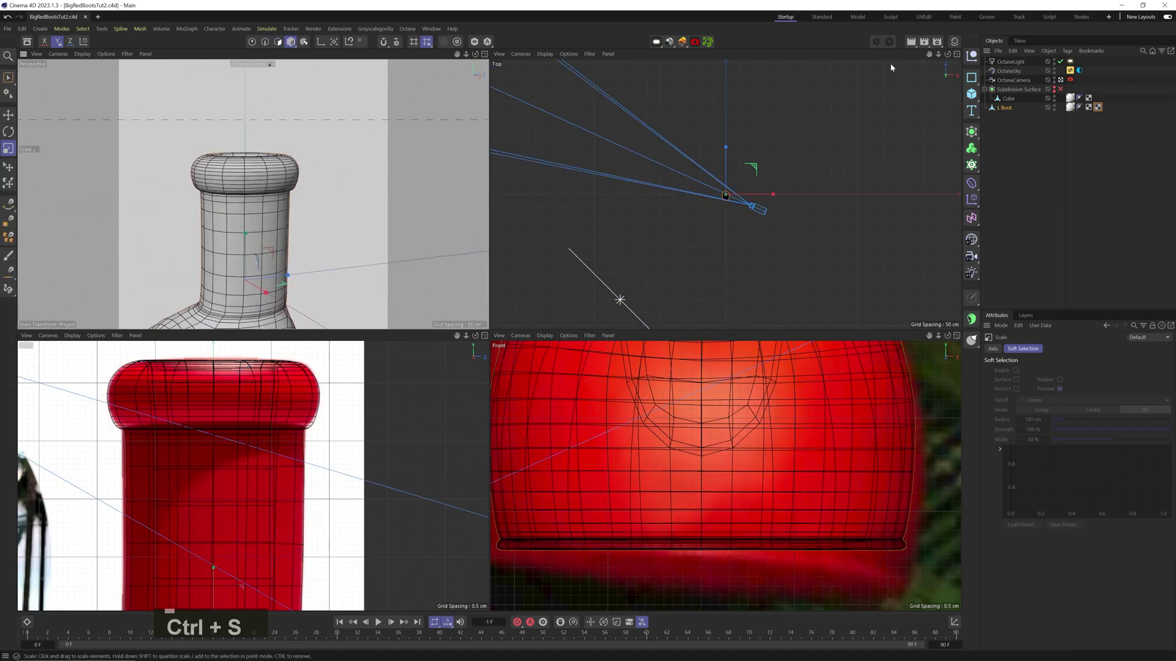
Switch to the UV Edit layout and loop-select seams around the sole, beneath the collar, inside the opening, and near the lining's bottom
click(923, 17)
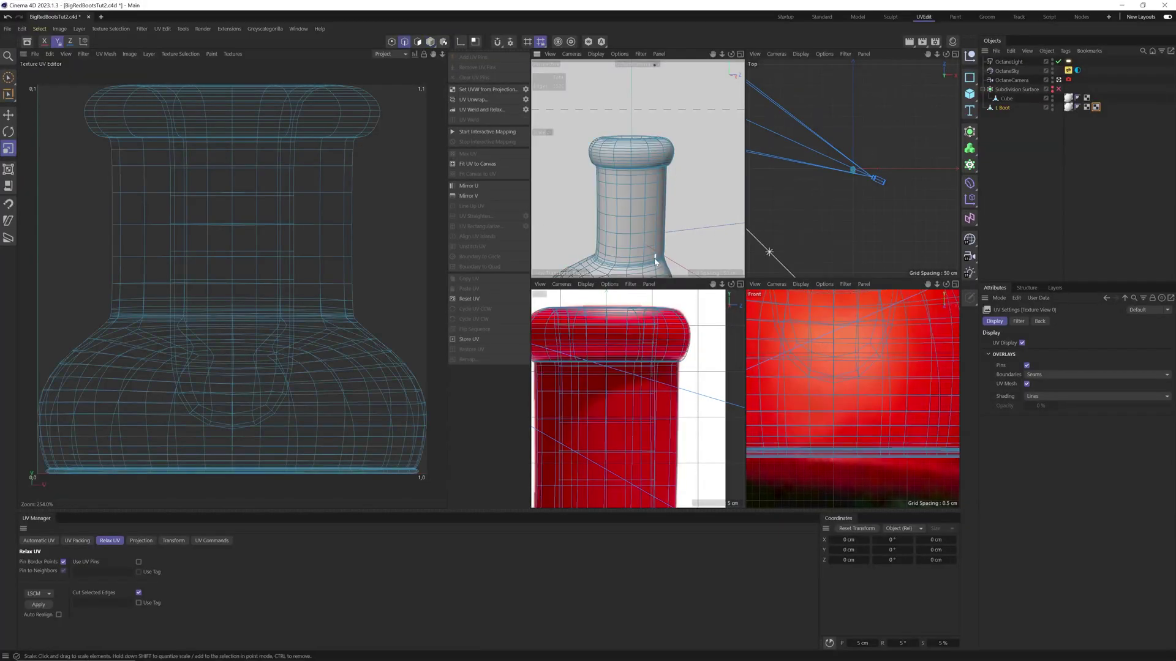
key(u)
key(l)
key(3)
key(2)
mouse_move(638, 177)
mouse_down()
mouse_move(645, 251)
mouse_move(655, 164)
mouse_move(584, 225)
mouse_move(612, 184)
mouse_move(636, 223)
mouse_move(655, 171)
mouse_up()
click(647, 214)
key(1)
key(2)
key(2)
key(3)
shift+click(611, 175)
shift+click(611, 175)
key(3)
shift+click(637, 229)
key(3)
Enable Stop at Selections and add the vertical centre edges along the back of the shaft and collar to the seams
click(1041, 333)
key(3)
key(3)
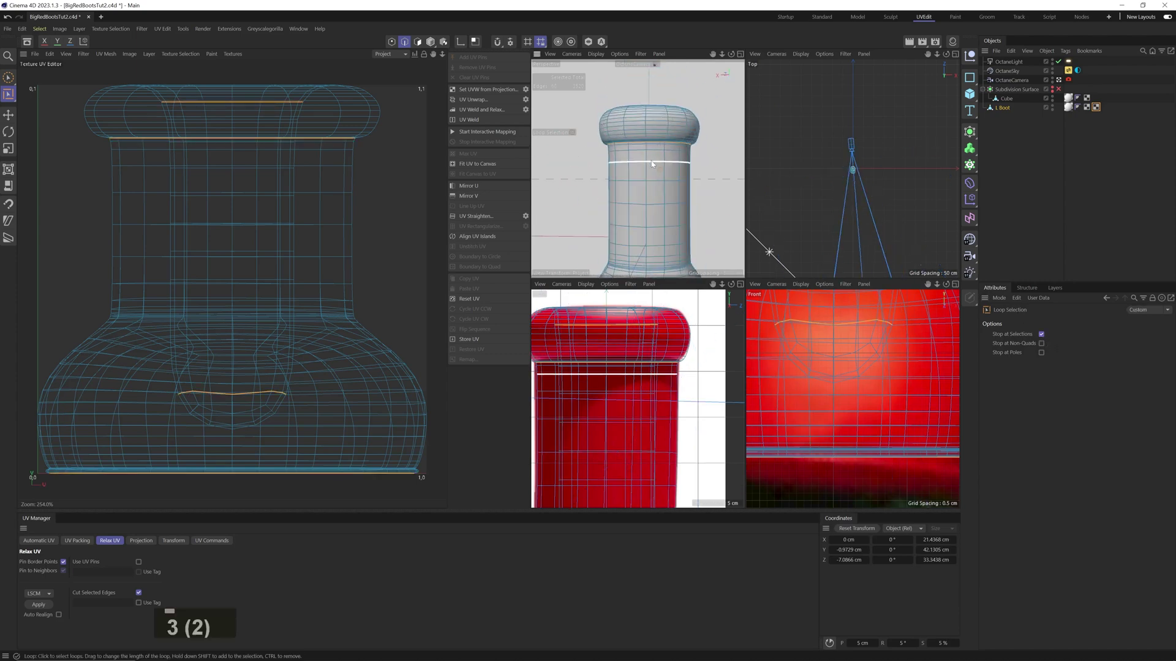
shift+click(644, 174)
shift+click(649, 131)
key(1)
key(3)
Add a vertical edge line inside the lining to the seams and unwrap L Boot's UVs
drag(650, 129, 616, 248)
key(3)
shift+click(617, 255)
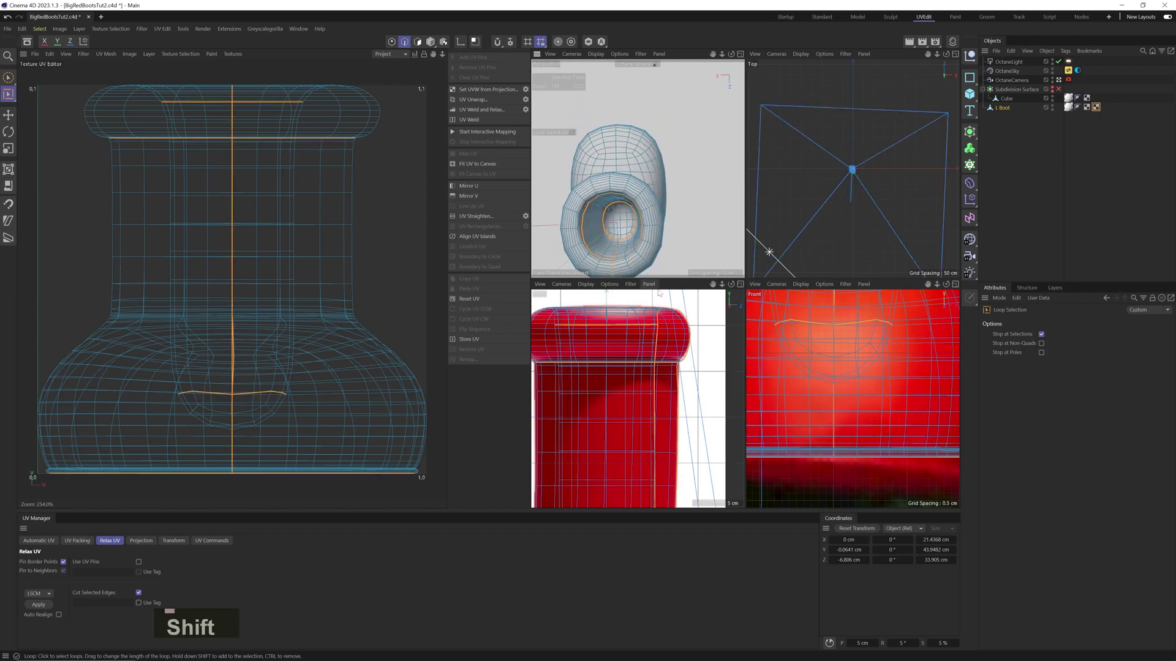
click(475, 100)
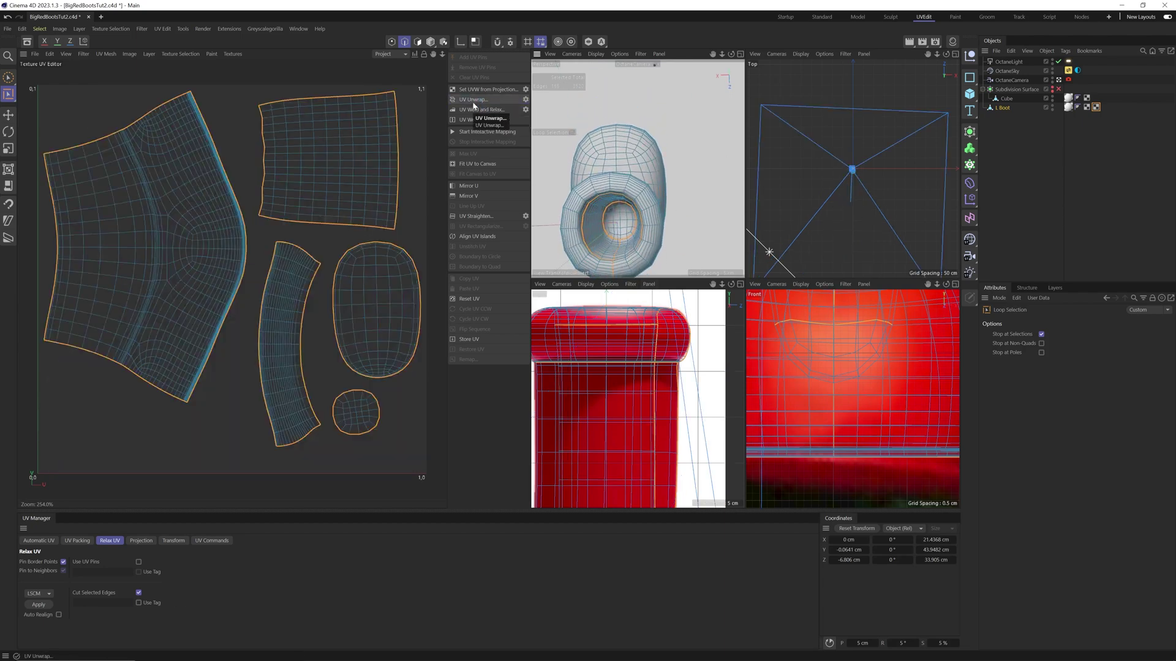
key(Escape)
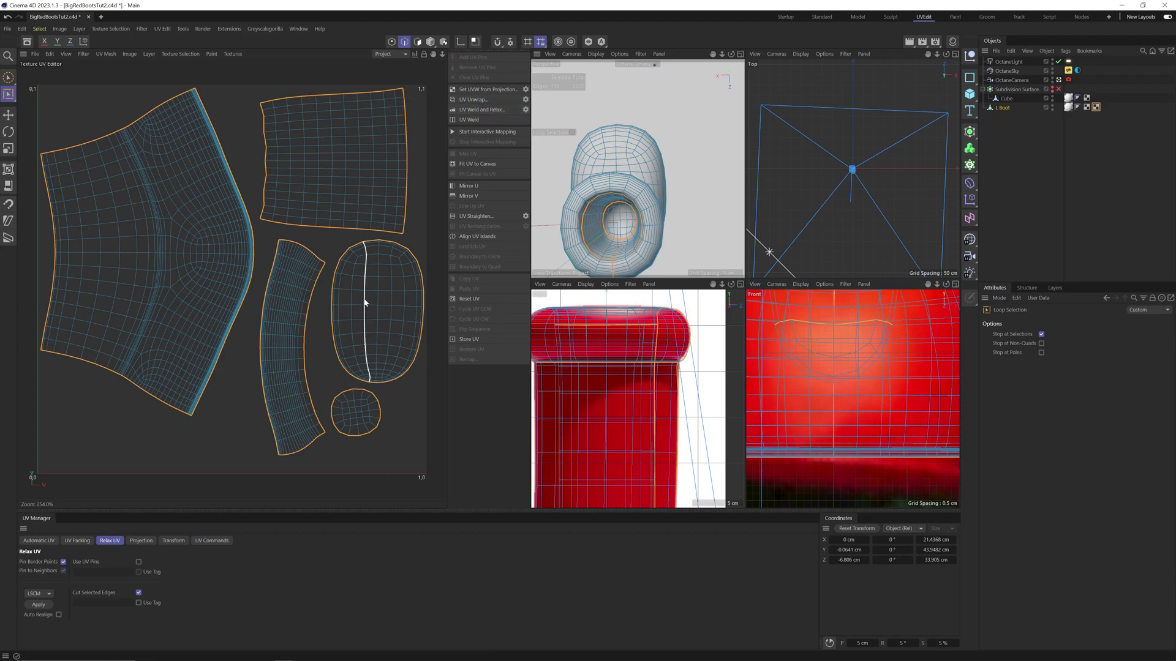
In Polygon mode, select the sole's UV island and nudge it slightly away from the canvas edge
click(417, 42)
key(e)
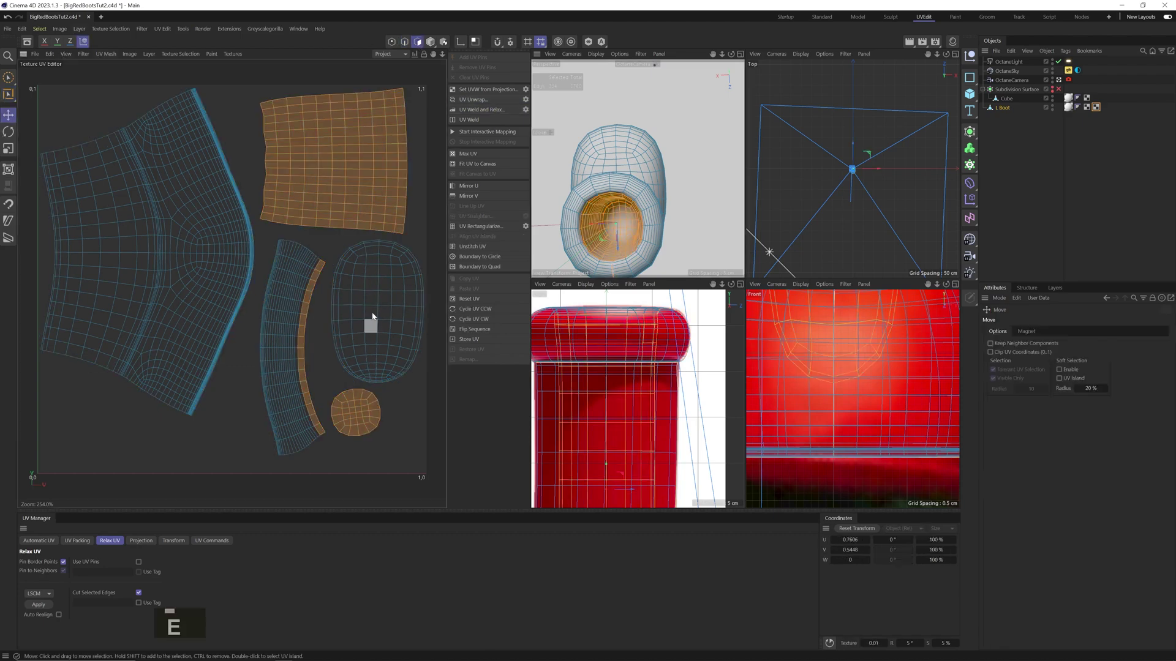
click(371, 314)
key(u)
key(w)
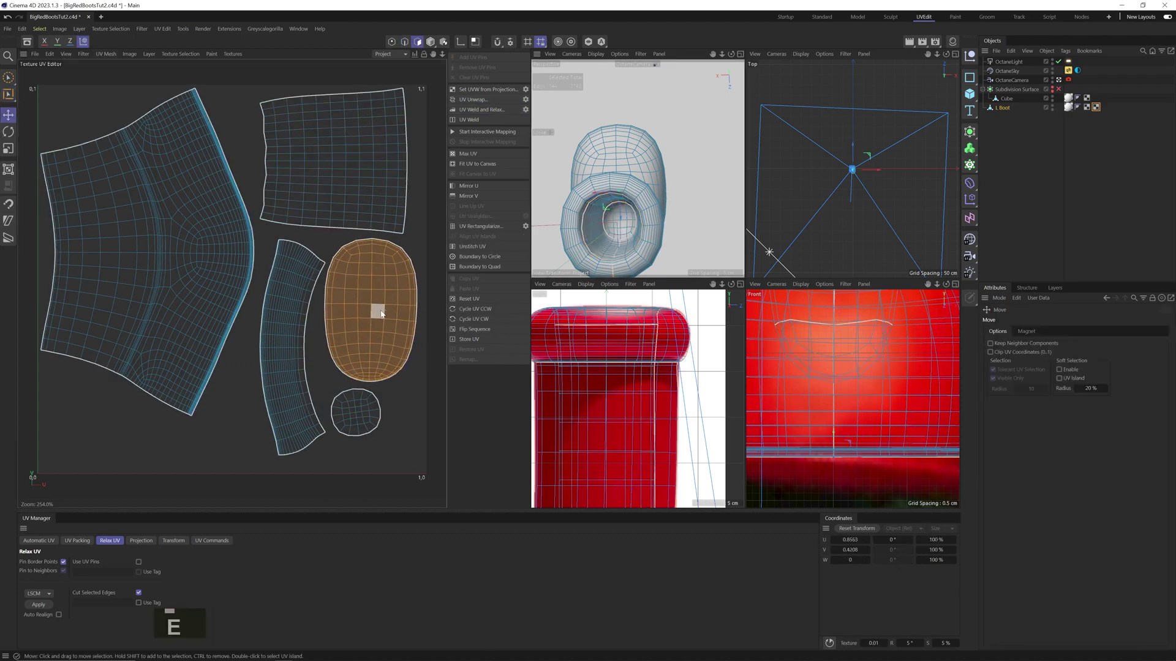
Select the connected collar UV island and nudge it slightly away from the sole island, then clear the selection
click(280, 304)
key(u)
key(q)
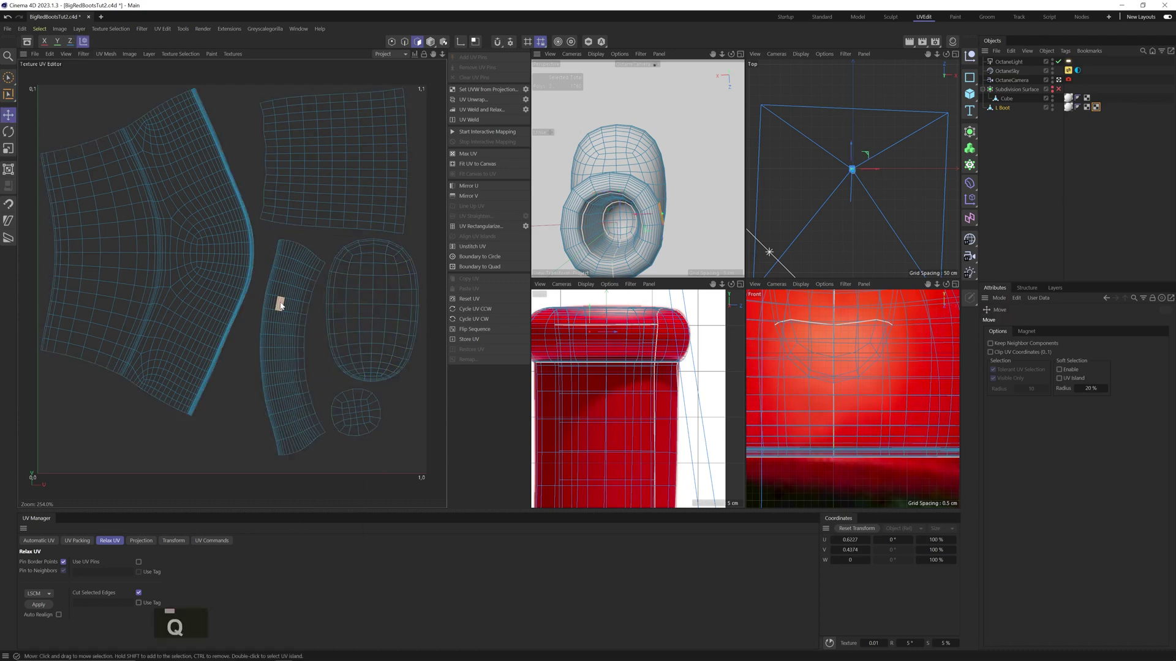
key(u)
key(w)
drag(280, 305, 274, 306)
click(315, 340)
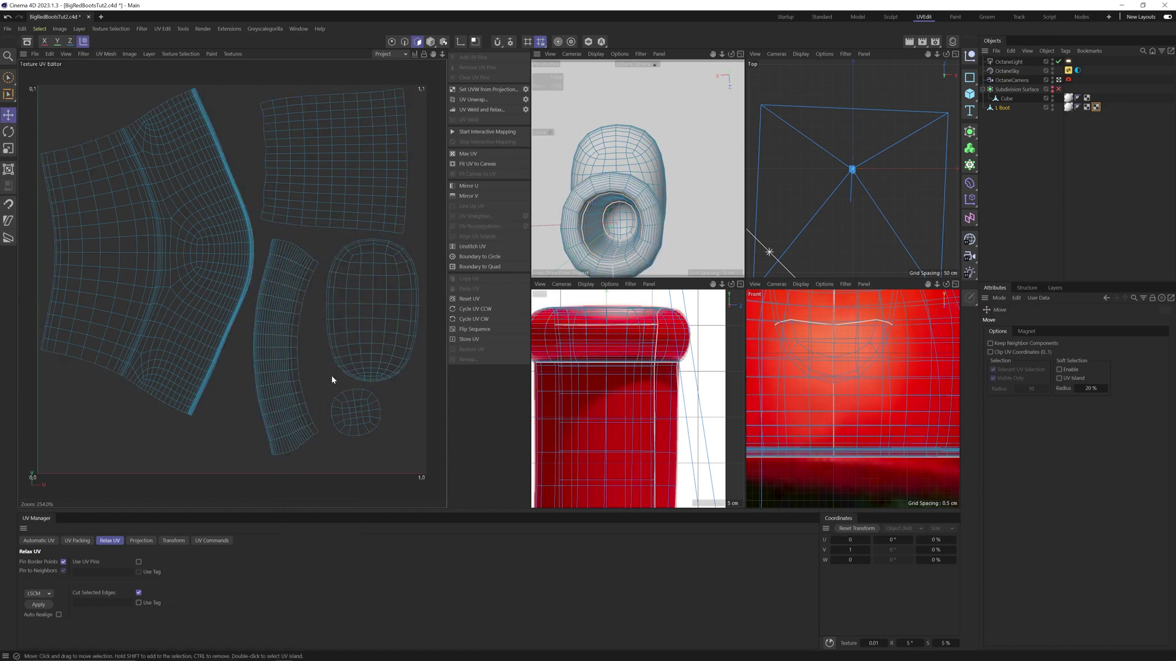
Set the UV view's shading to Filled Polygons at 50% opacity and select all polygons in Polygon mode
click(431, 42)
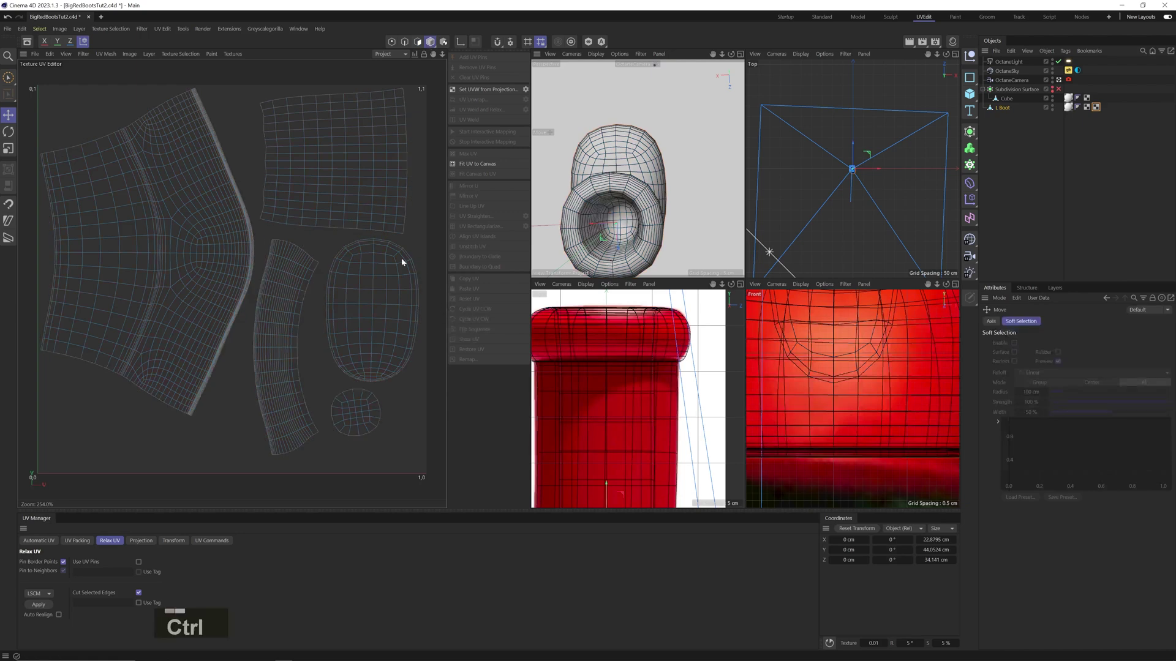
click(83, 54)
click(88, 316)
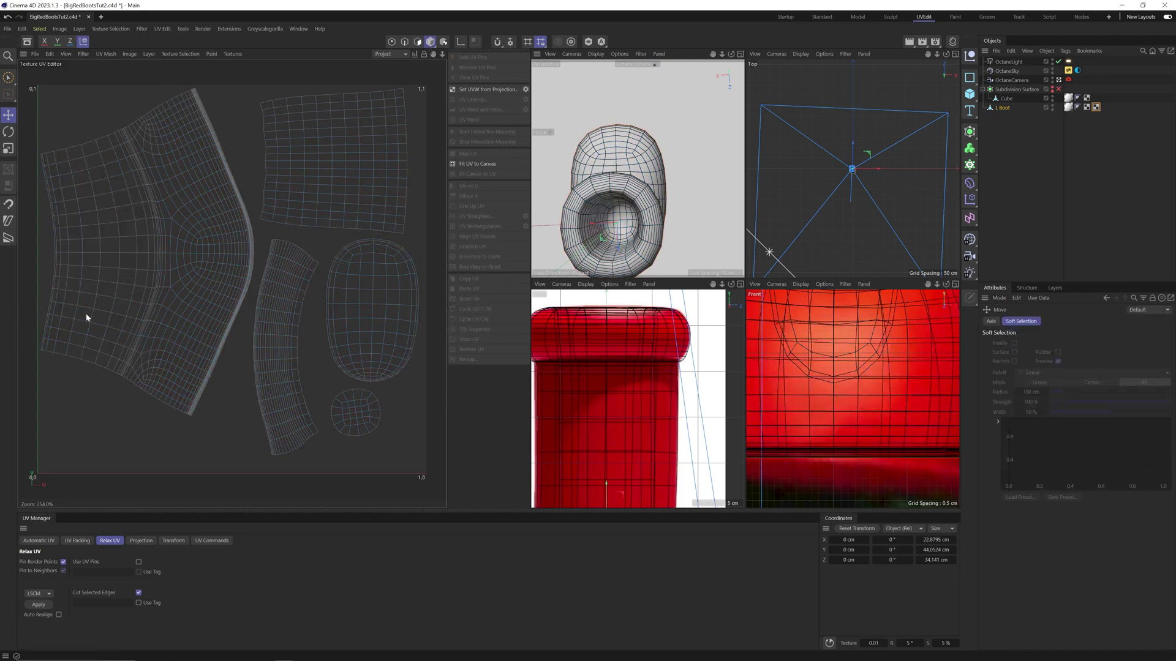
click(417, 41)
key(ctrl+a)
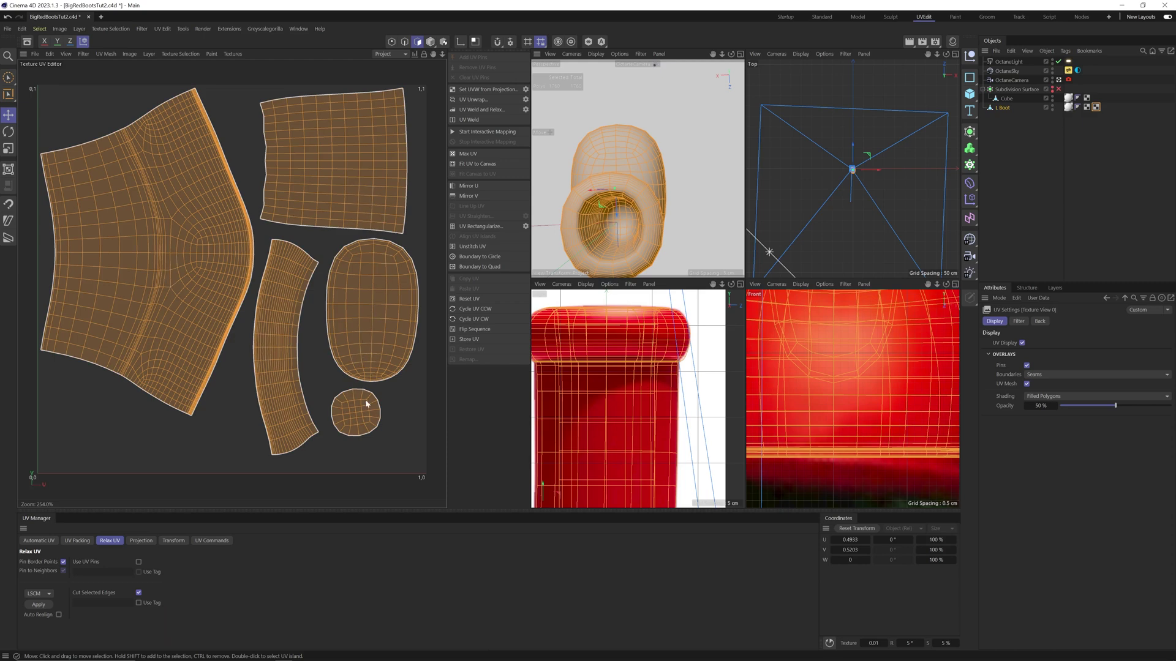
Expand a single polygon selection to the whole sole UV island, clear the selection, and save the project
click(378, 287)
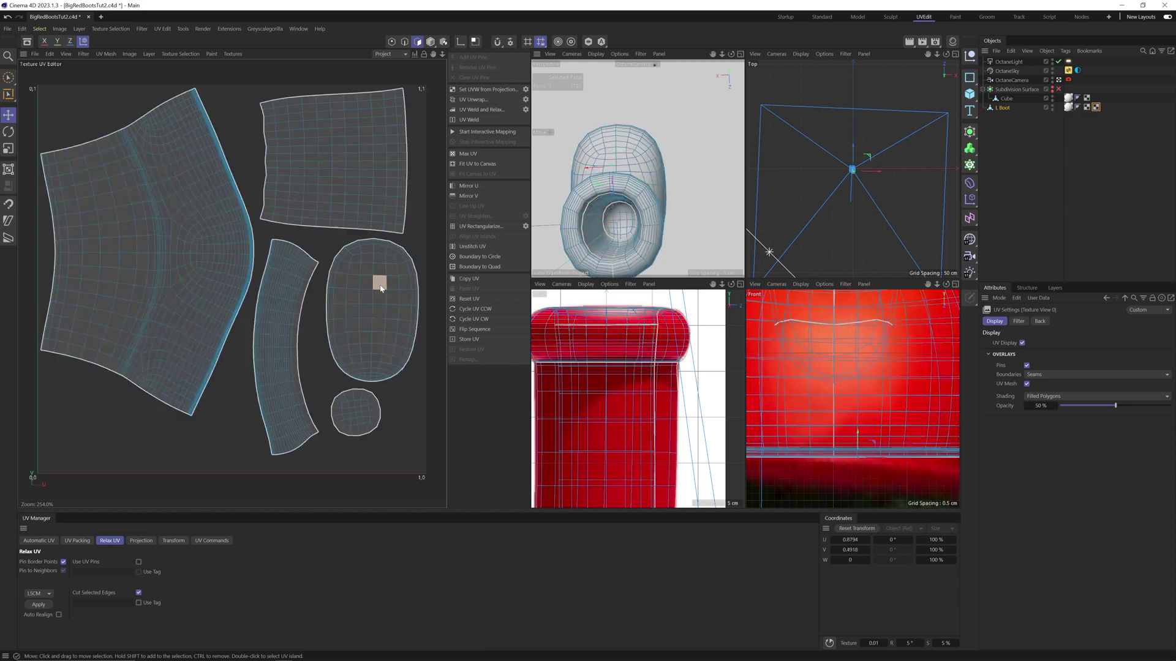
key(q)
right_click(378, 288)
click(413, 479)
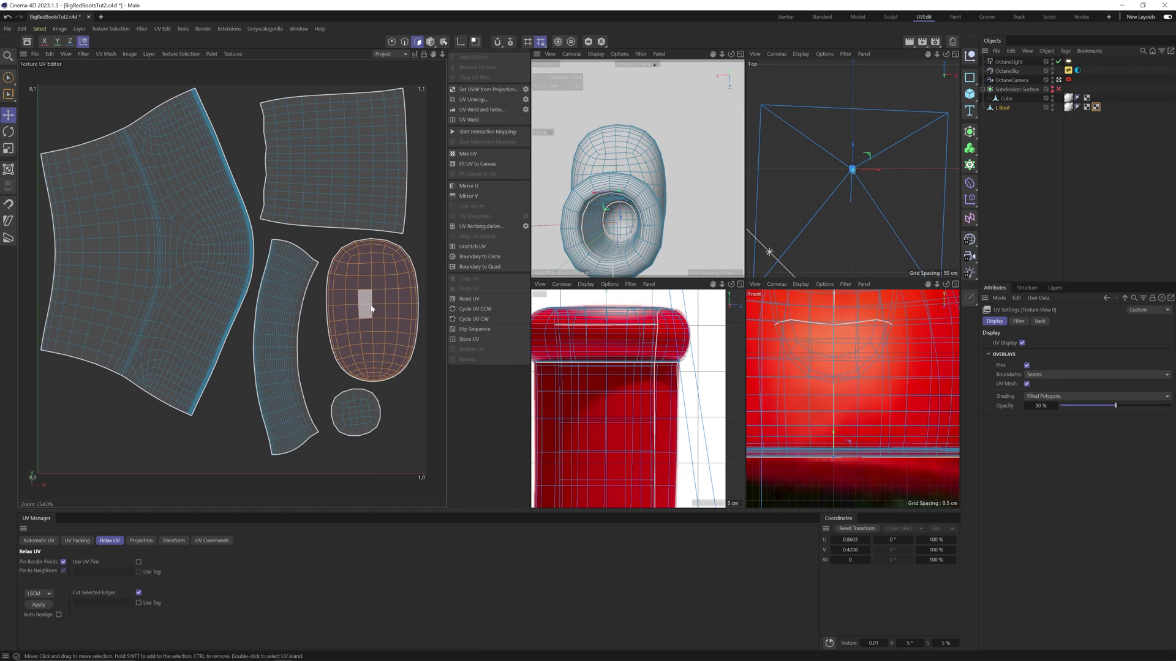
right_click(375, 306)
click(401, 497)
click(414, 440)
key(ctrl+s)
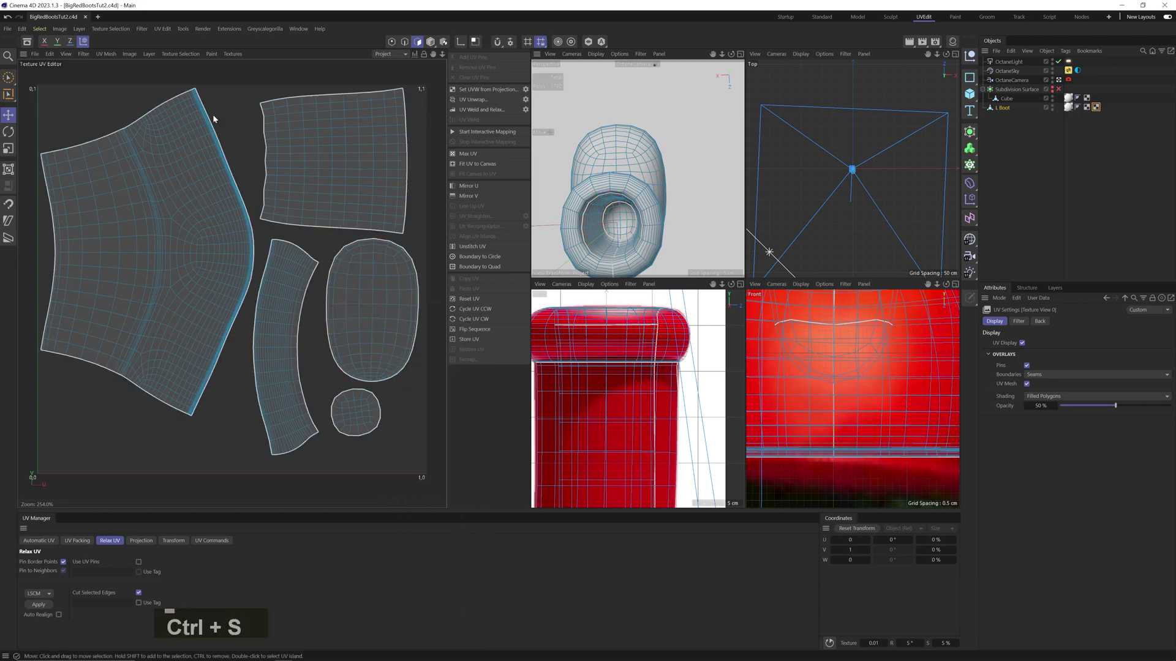
Delete the highlighted extra tag from L Boot in Model mode and add a Bake Material tag with only UV Map enabled
click(431, 41)
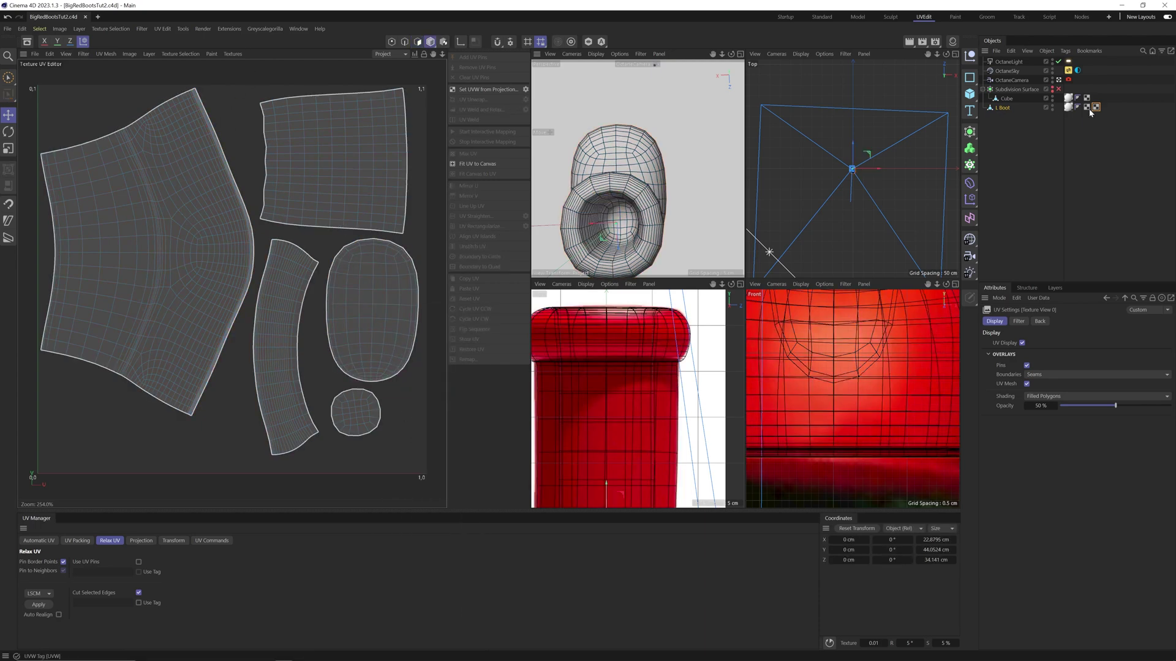
key(Delete)
right_click(995, 109)
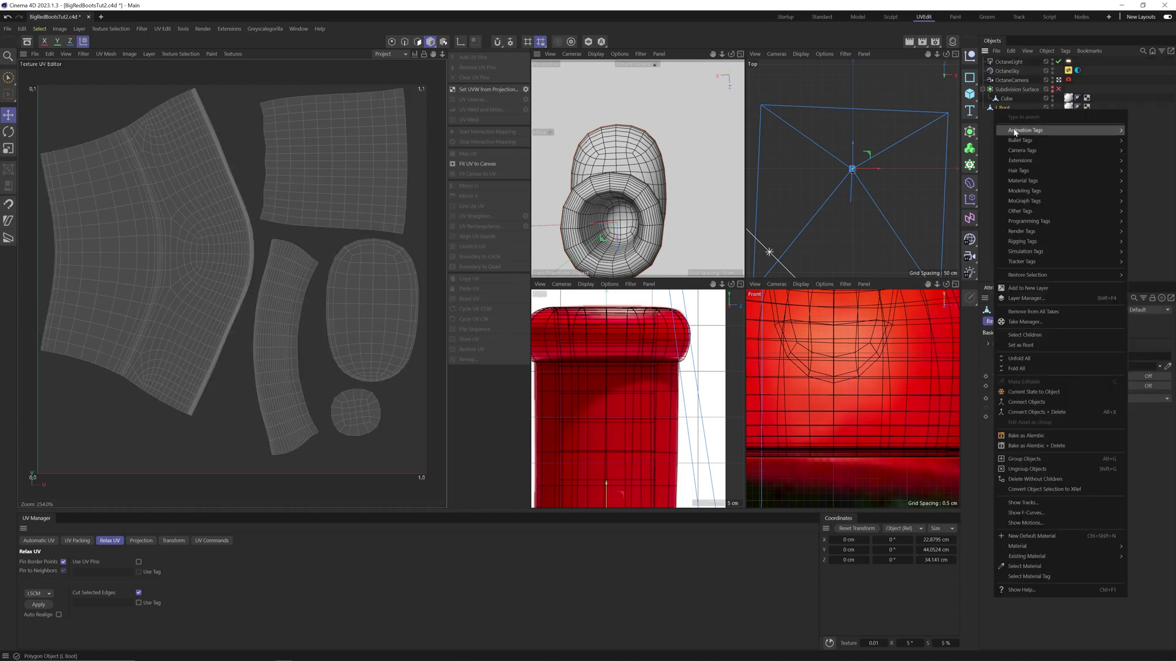
mouse_move(1026, 186)
click(957, 186)
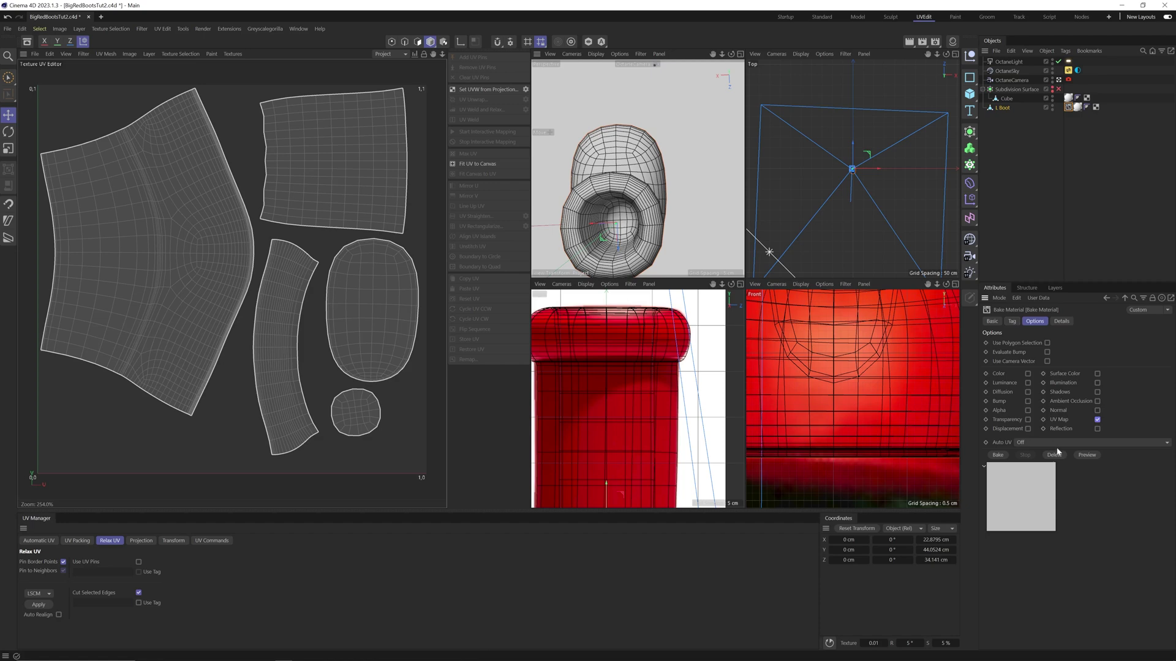
Bake L Boot's UV map to an output file at 4096 × 4096 and 16 bits per channel
click(1089, 456)
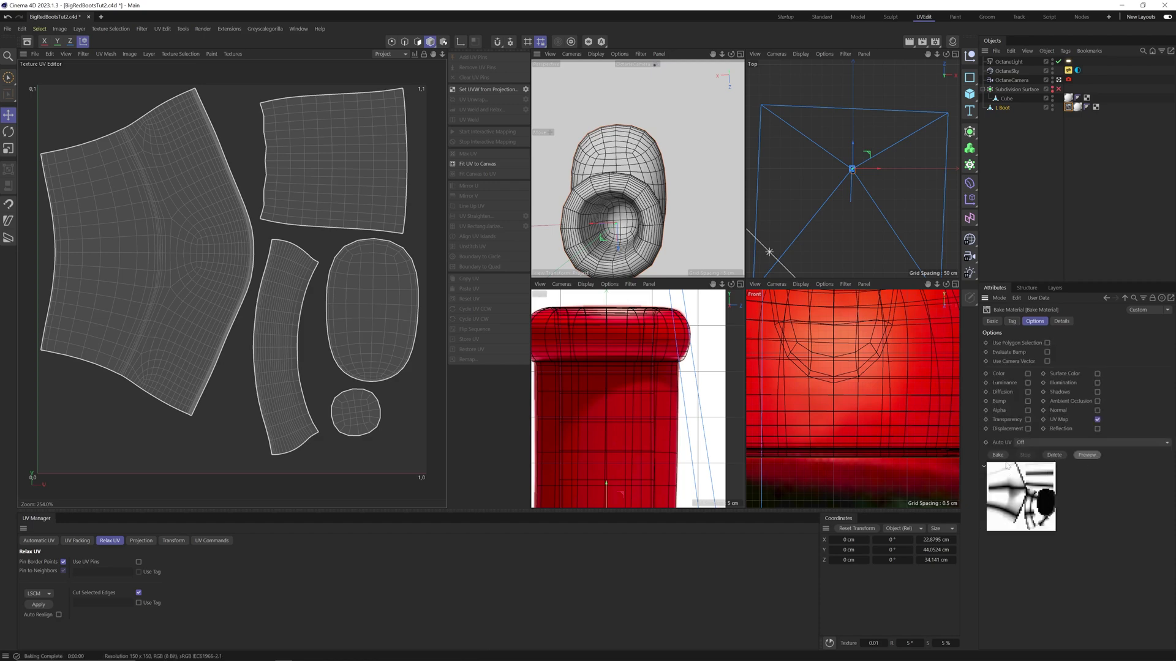
click(1012, 321)
click(1050, 392)
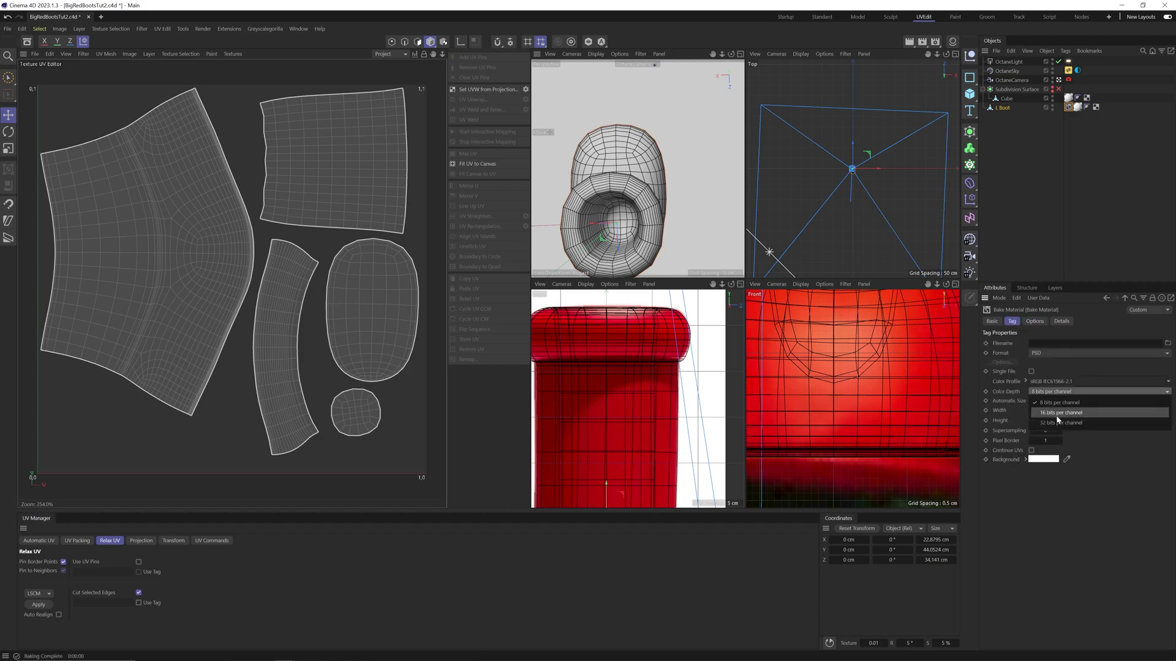
click(1058, 413)
text(4096)
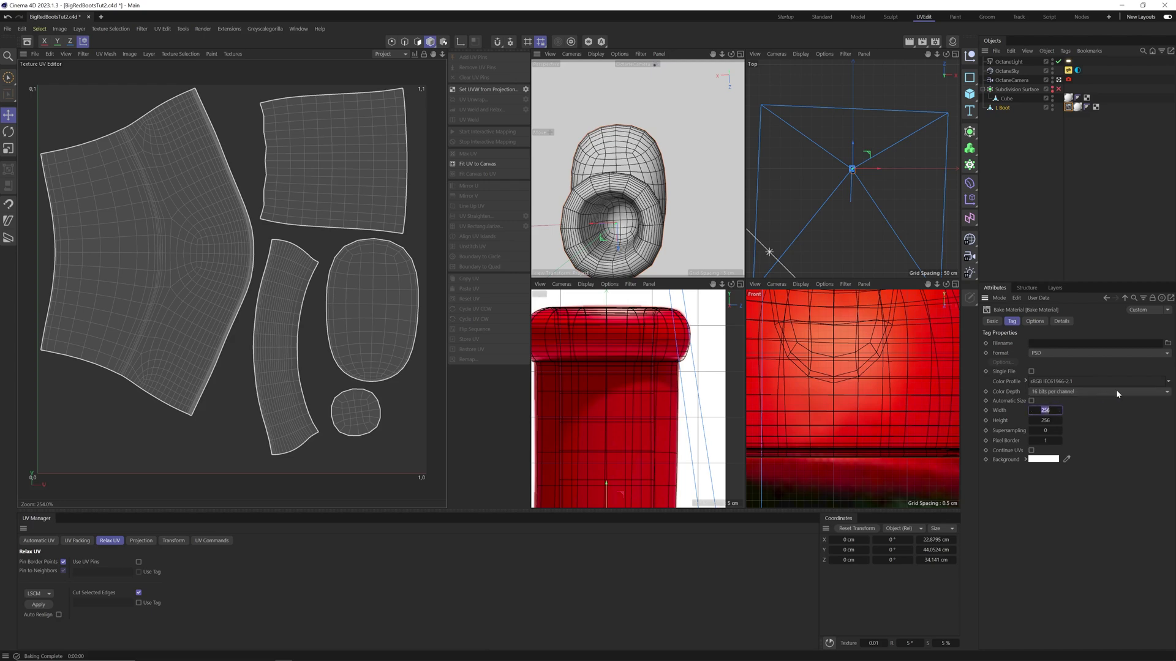
key(Tab)
text(4096)
key(Return)
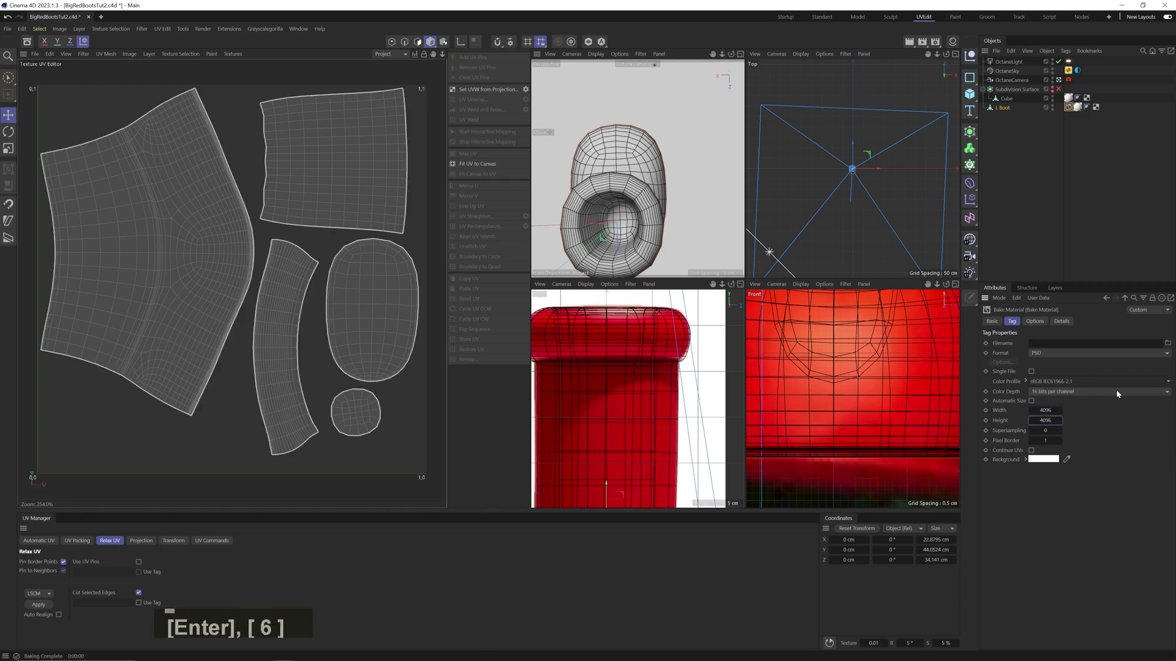
key(Return)
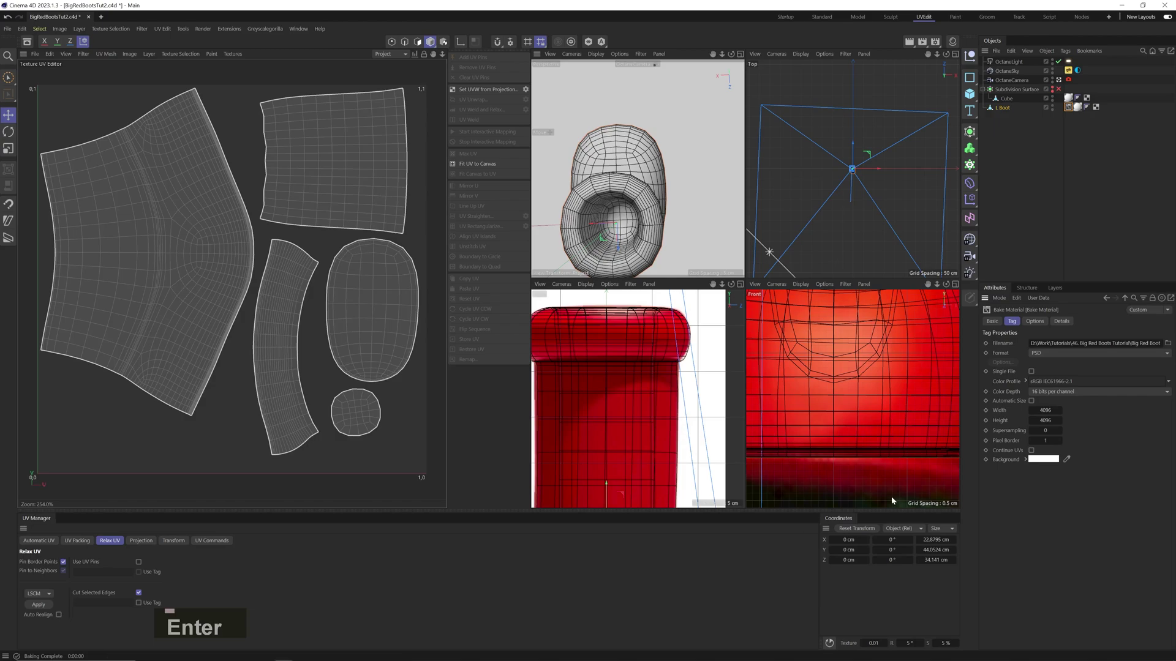
click(1035, 321)
click(997, 456)
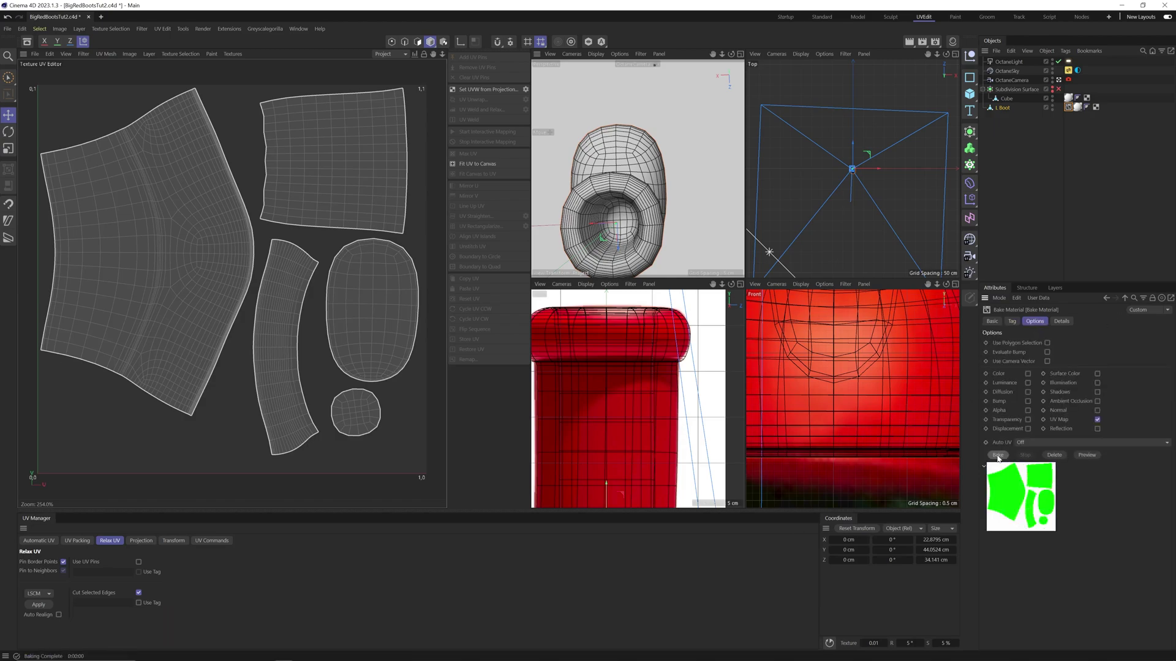
Switch to Photoshop and draw a closed black Pen shape just inside the oval sole island's outline
key(alt+Tab)
ctrl+drag(717, 364, 726, 395)
drag(708, 396, 682, 343)
key(p)
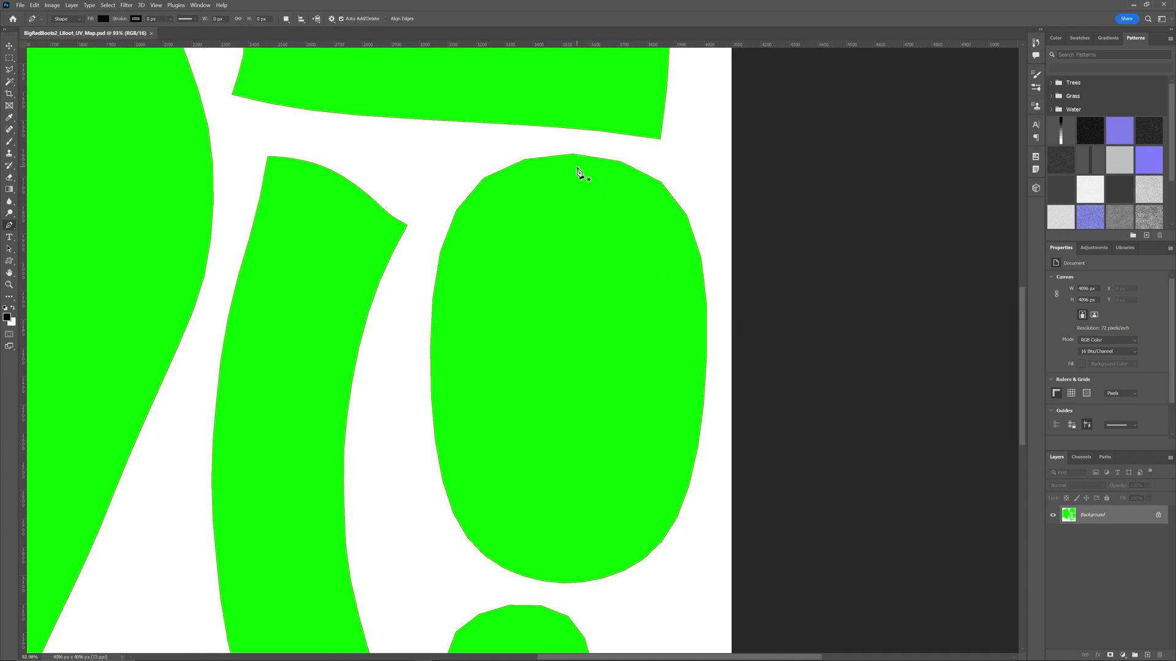
click(570, 165)
click(462, 230)
click(448, 430)
click(462, 519)
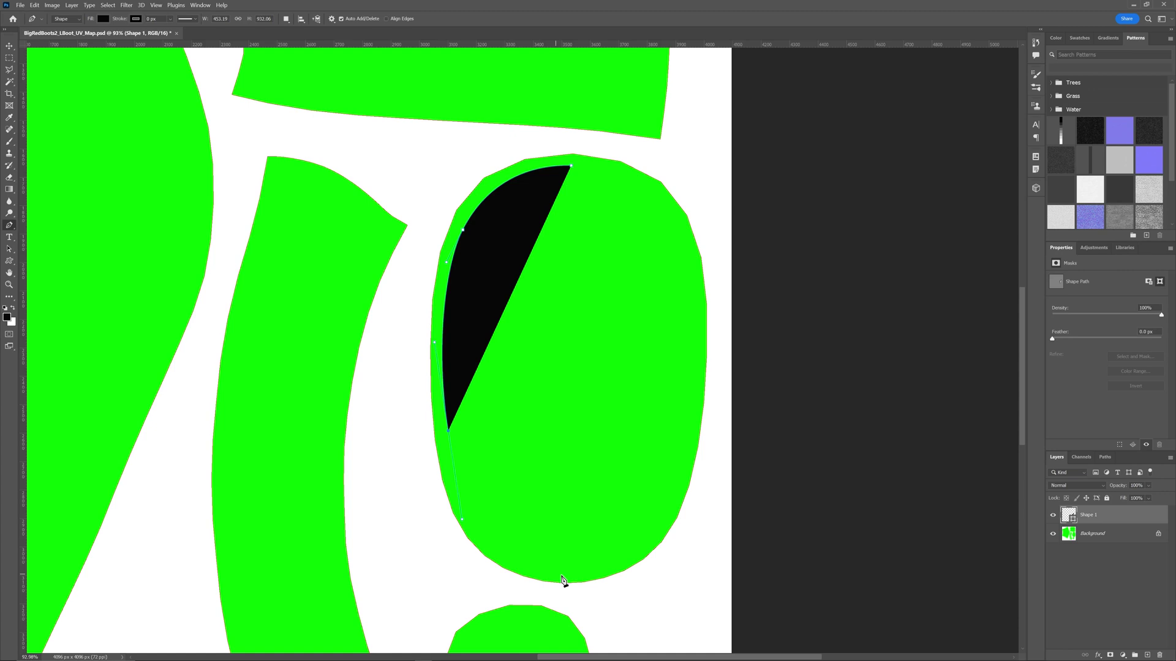
drag(566, 573, 633, 577)
drag(668, 216, 645, 171)
click(570, 165)
Adjust the black oval's anchor points so its curve follows the sole outline evenly, and hide the path overlay
key(shift+a)
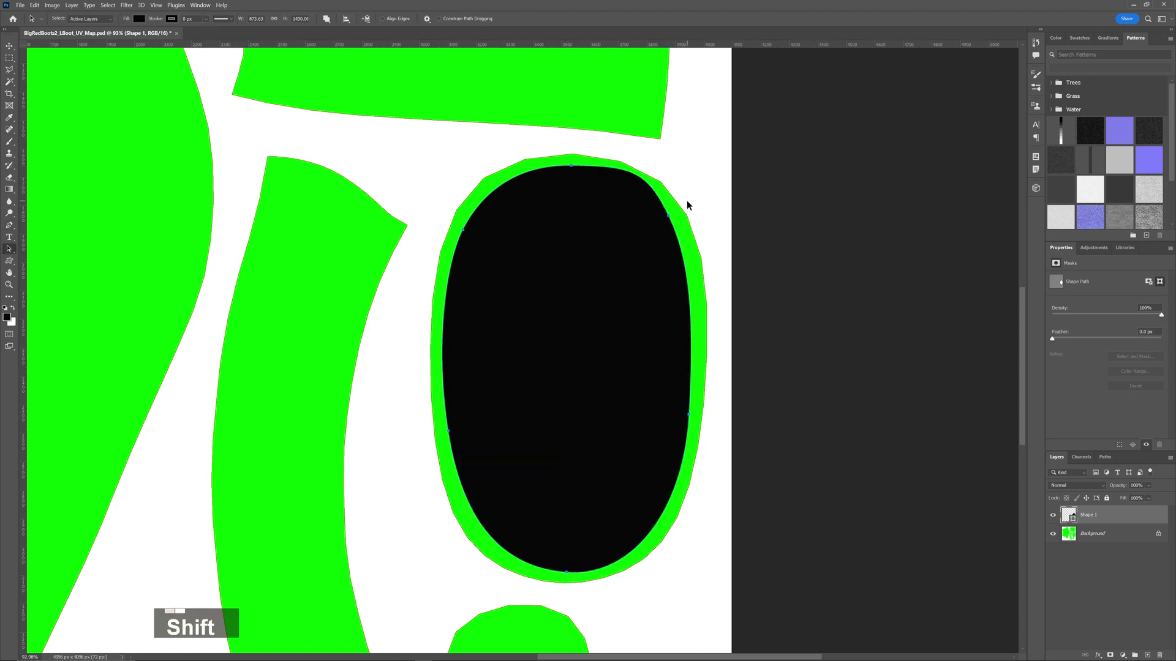
click(668, 216)
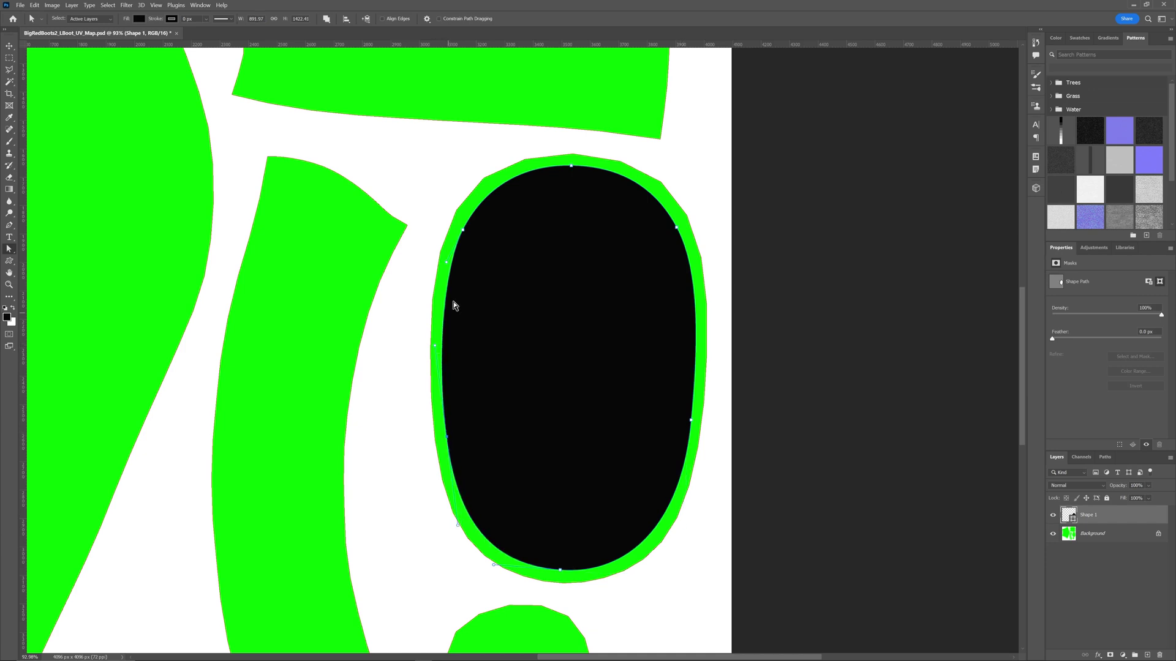
key(ctrl+h)
scroll(555, 384, down, 2)
scroll(556, 400, up, 1)
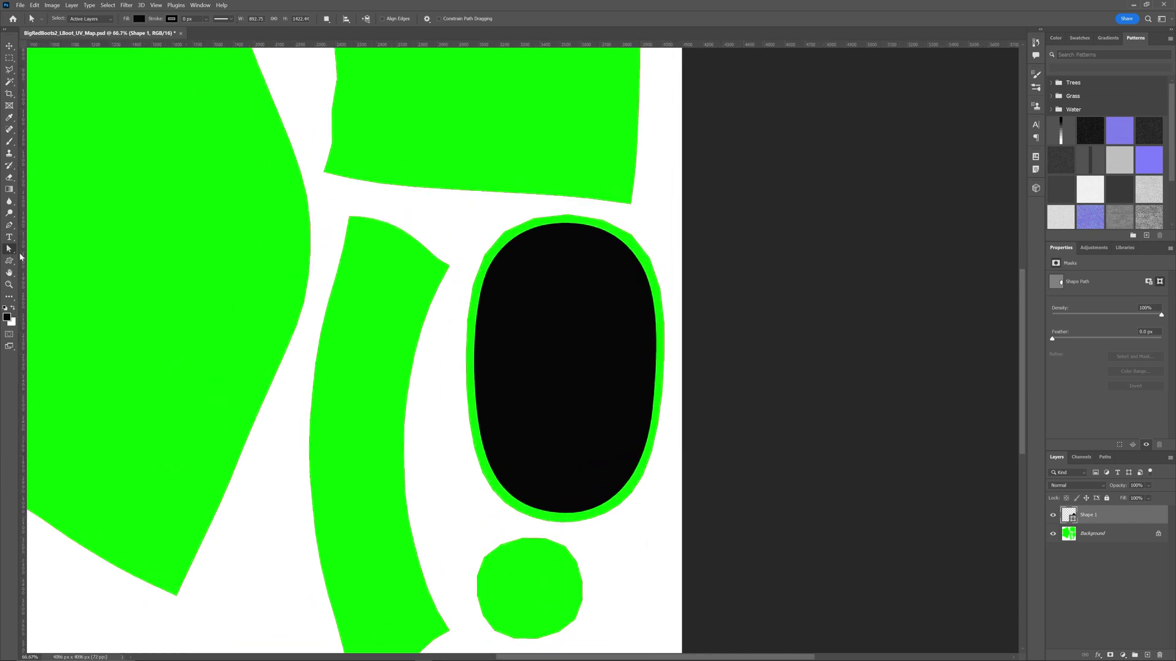
Copy the oval shape and paste it into the blank Illustrator document as an editable Compound Shape
key(ctrl+c)
key(alt+Tab)
key(ctrl+v)
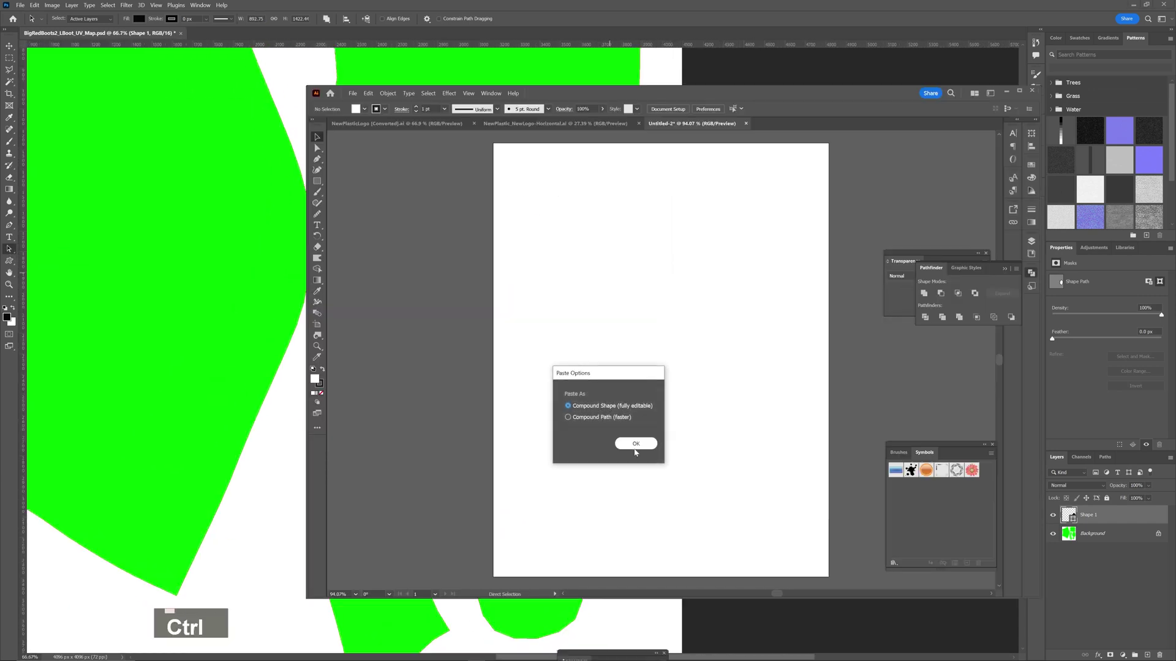
click(635, 447)
Move the pasted oval beside the artboard and give it a white fill with the Eyedropper
alt+scroll(652, 367, down, 3)
shift+click(621, 246)
drag(749, 314, 649, 306)
key(i)
click(620, 227)
key(v)
click(619, 228)
key(ctrl+z)
ctrl+click(611, 285)
Draw a thin horizontal rectangle across the oval's upper end with a black fill and no stroke
key(m)
mouse_move(382, 174)
mouse_down()
mouse_move(753, 189)
mouse_move(750, 179)
mouse_up()
key(v)
key(d)
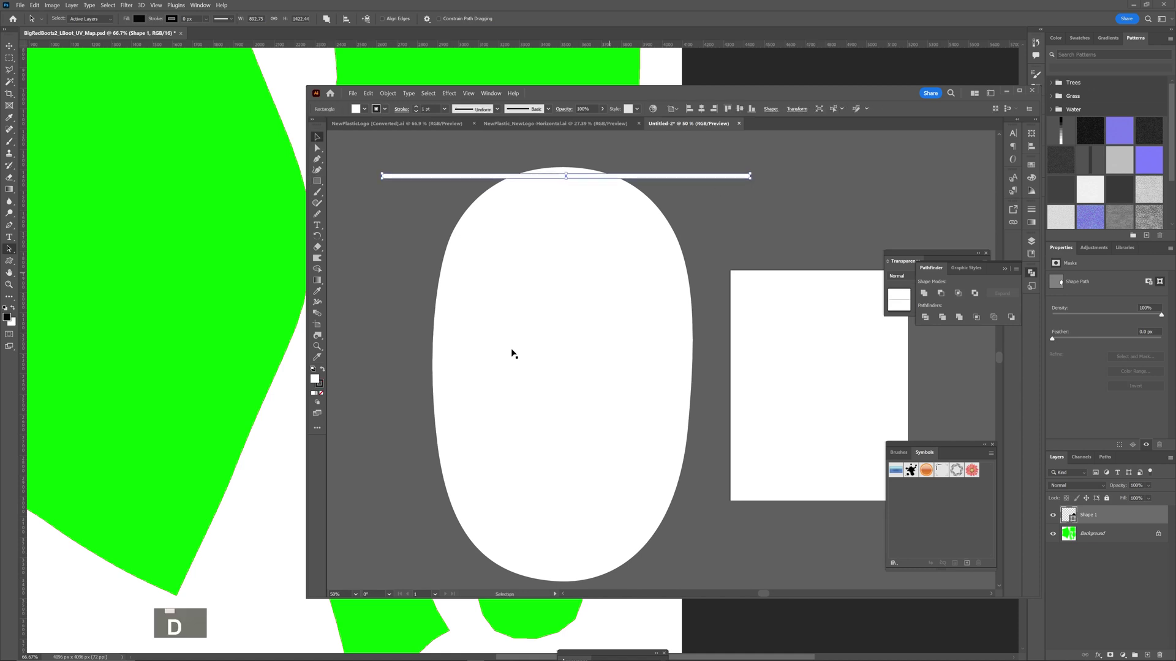
key(slash)
key(shift+x)
Duplicate the black bar straight down to the oval's lower end and blend the two bars
alt+shift+drag(468, 178, 507, 573)
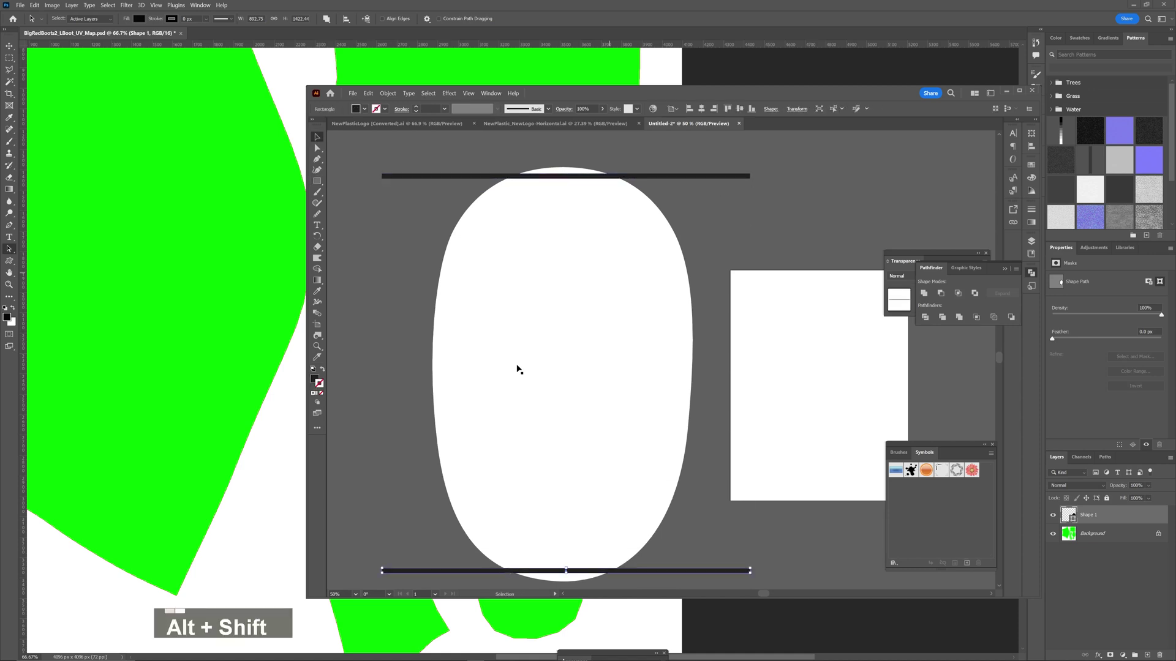
key(w)
click(419, 571)
key(v)
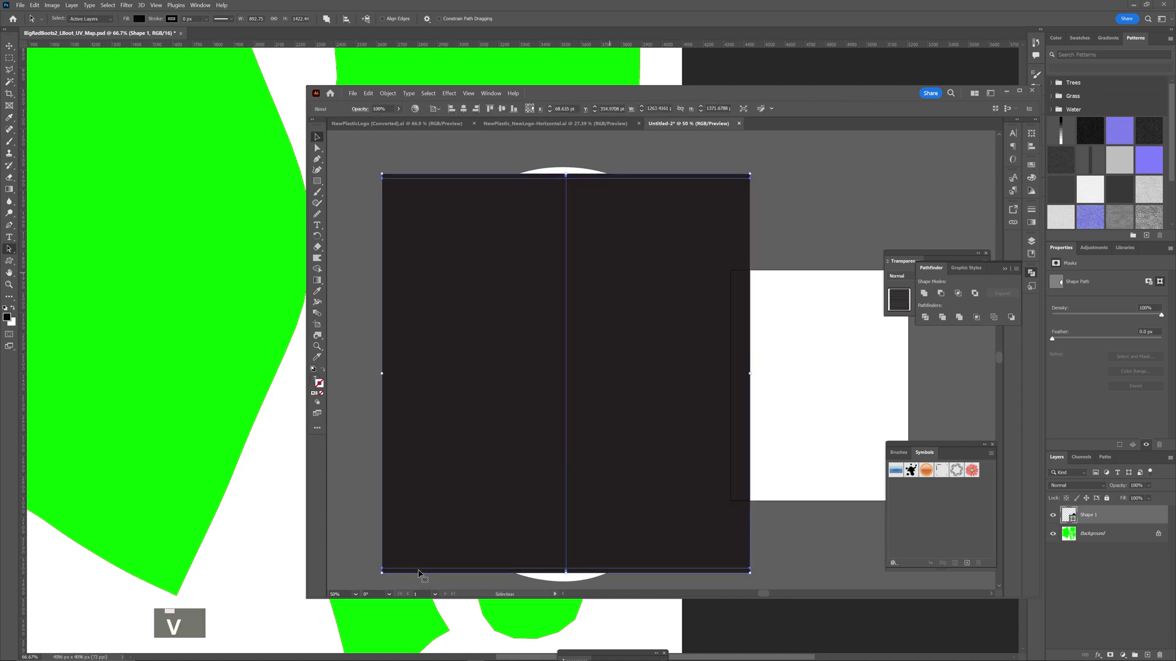
Select the blend's source bars and change their fill to pure black
key(a)
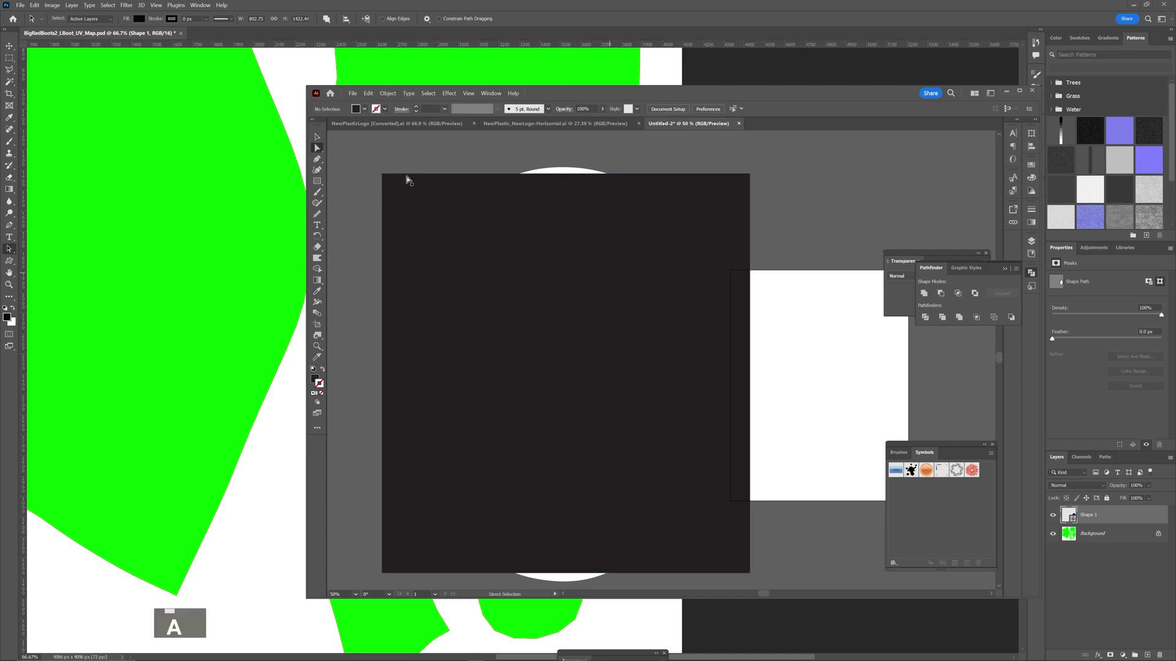
click(406, 177)
double_click(315, 379)
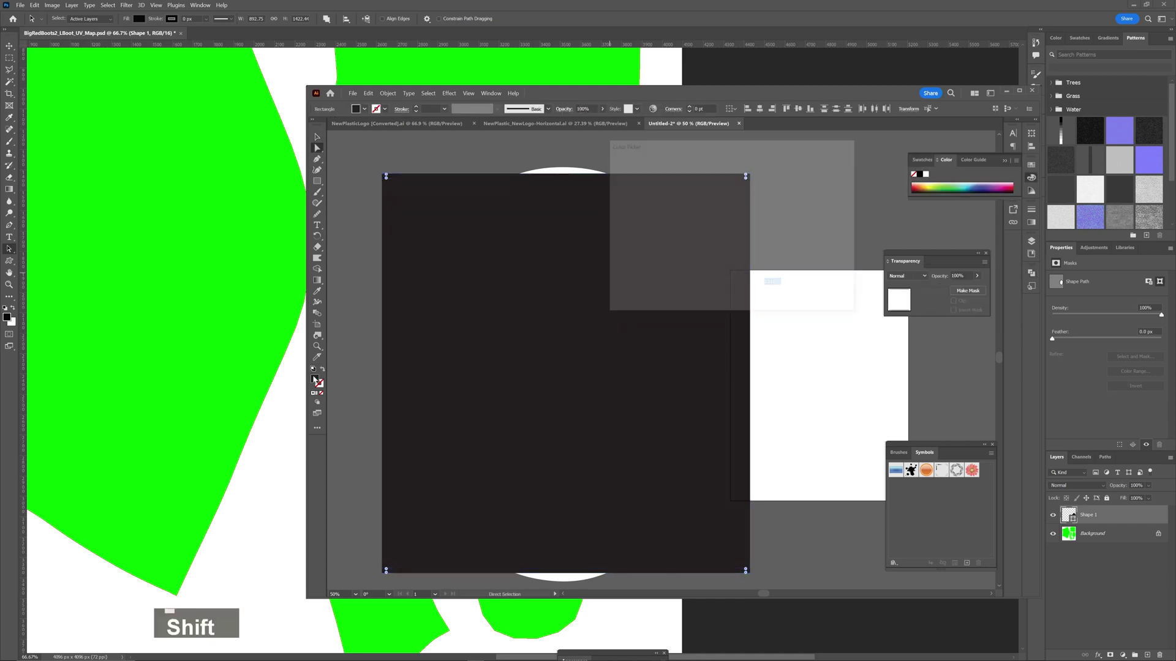
drag(629, 274, 592, 293)
click(828, 174)
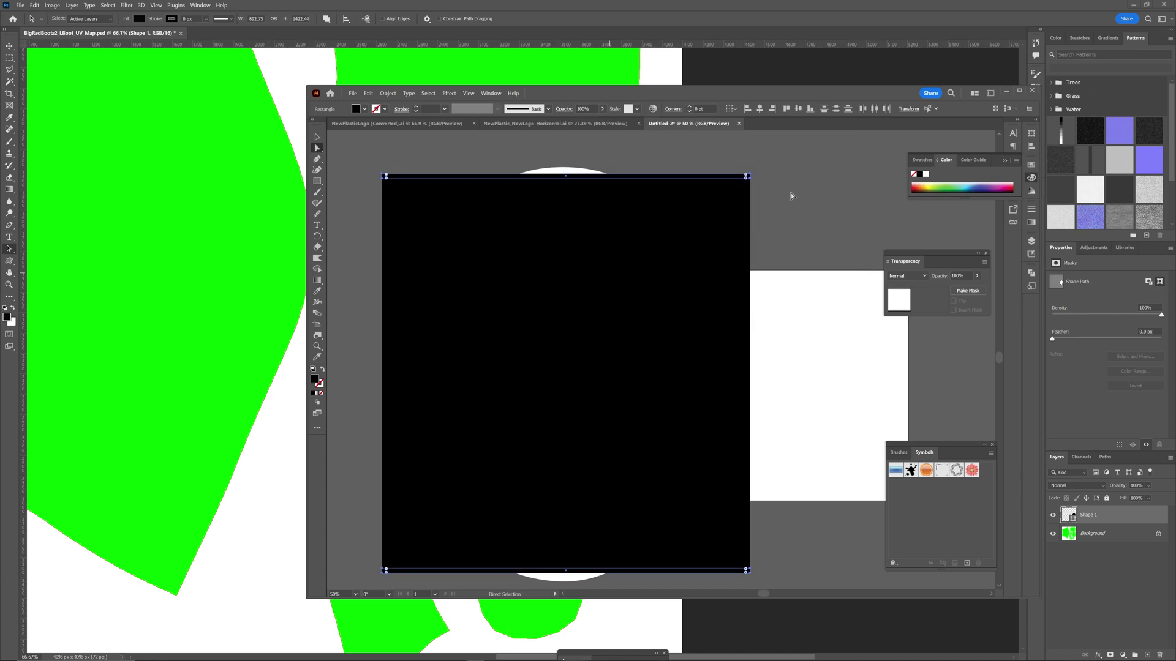
Set the blend's spacing to 40 Specified Steps and deselect it
double_click(317, 313)
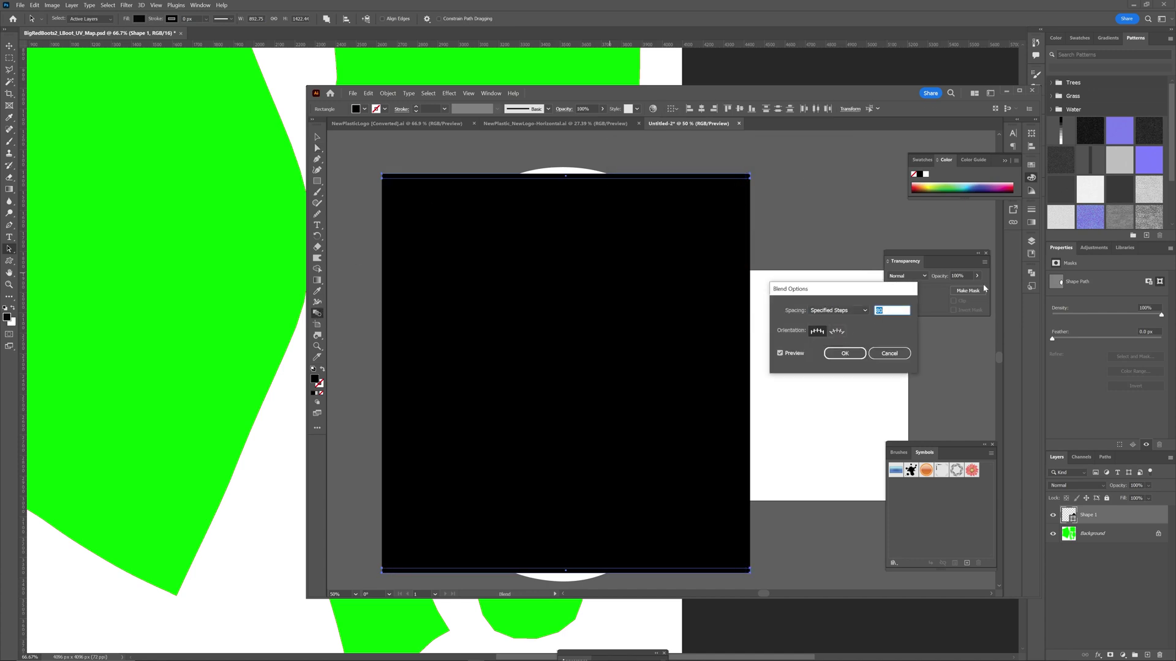
text(40)
key(Tab)
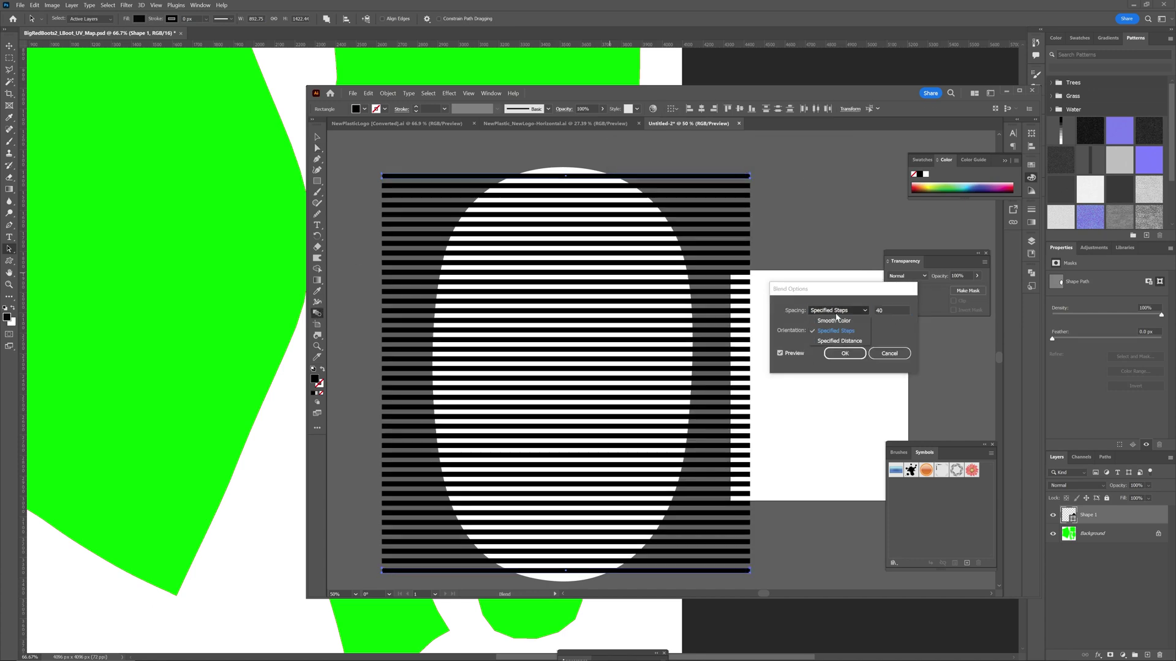
click(853, 354)
key(v)
click(786, 284)
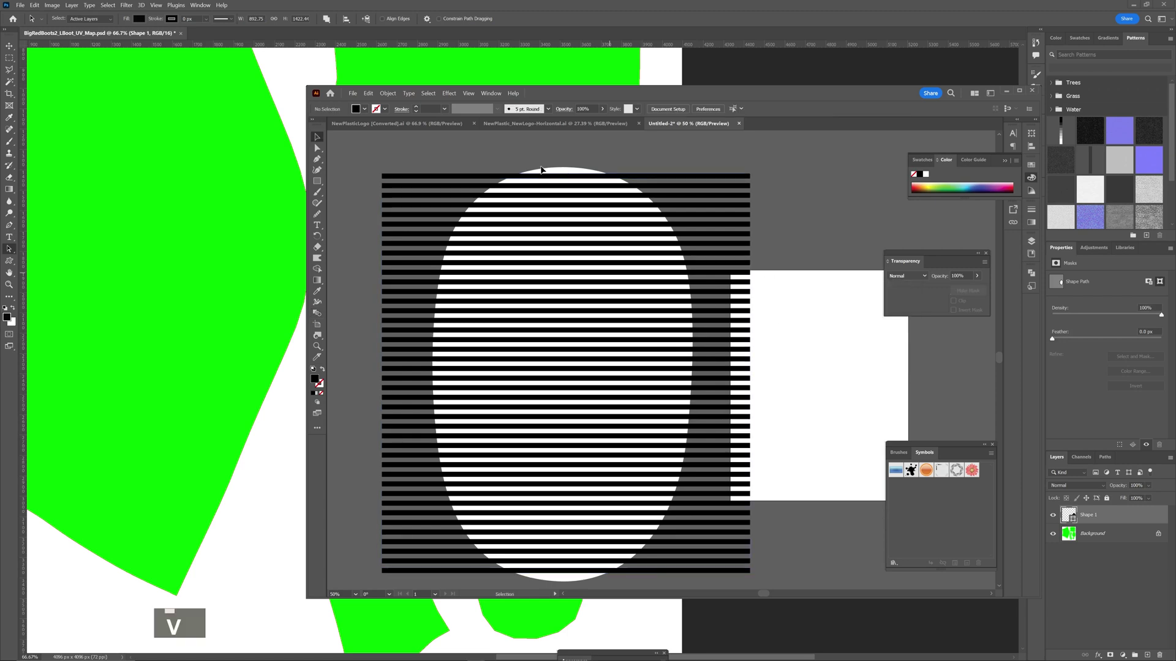
Cut the white oval and paste it in place as the striped blend's opacity mask
click(543, 171)
key(ctrl+x)
click(659, 196)
click(967, 290)
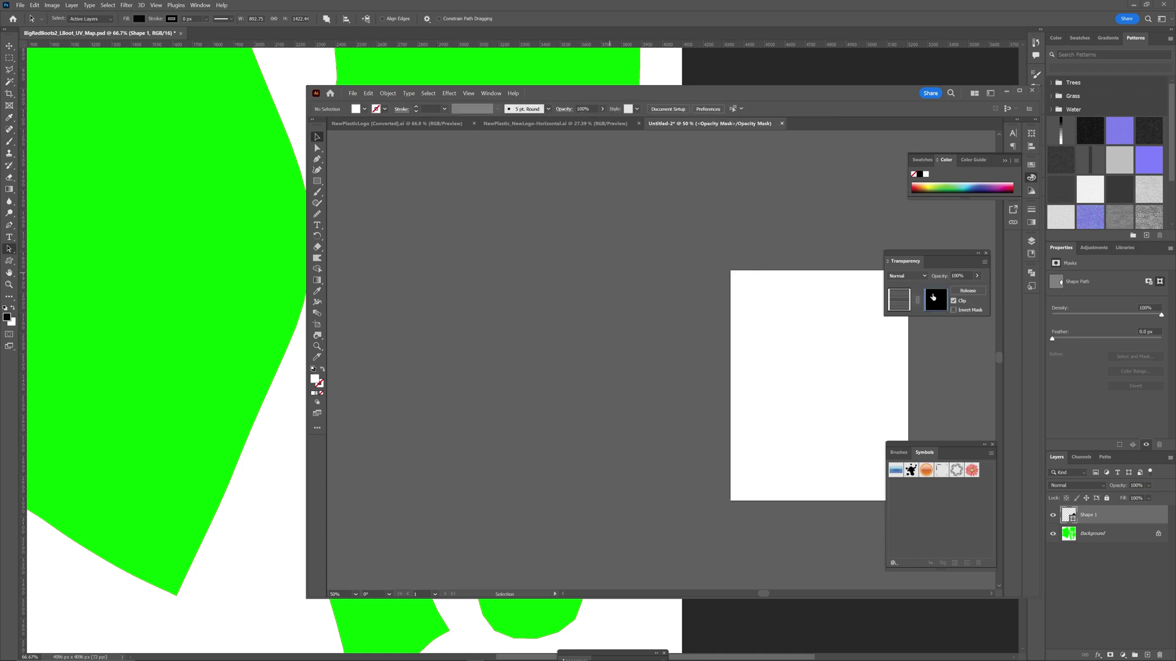
click(928, 298)
key(ctrl+f)
click(752, 227)
drag(681, 327, 681, 297)
Leave mask editing and draw a white horizontal band across the lower part of the striped oval for the logo
key(m)
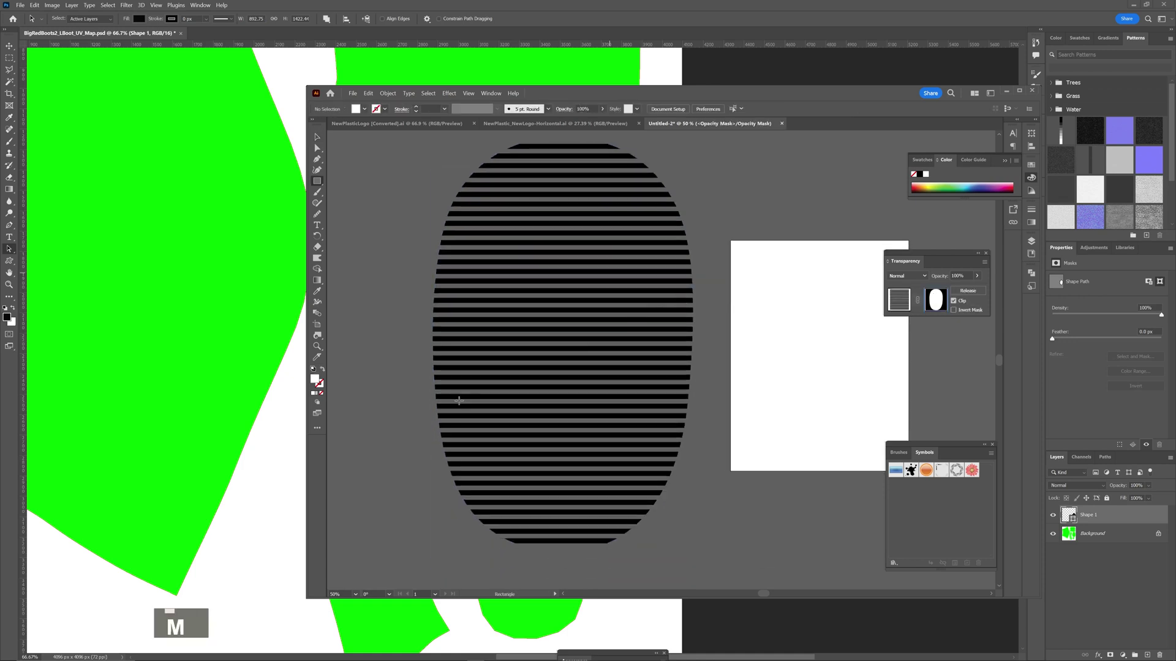
click(899, 300)
mouse_move(428, 386)
mouse_down()
mouse_move(694, 409)
mouse_move(667, 382)
mouse_move(544, 413)
mouse_up()
ctrl+click(551, 393)
ctrl+click(673, 369)
key(v)
click(672, 392)
ctrl+alt+click(649, 355)
ctrl+alt+click(649, 356)
Copy all the striped artwork and place it in the Photoshop UV map as a smart object aligned over the black oval
key(ctrl+a)
key(ctrl+c)
click(561, 30)
key(ctrl+v)
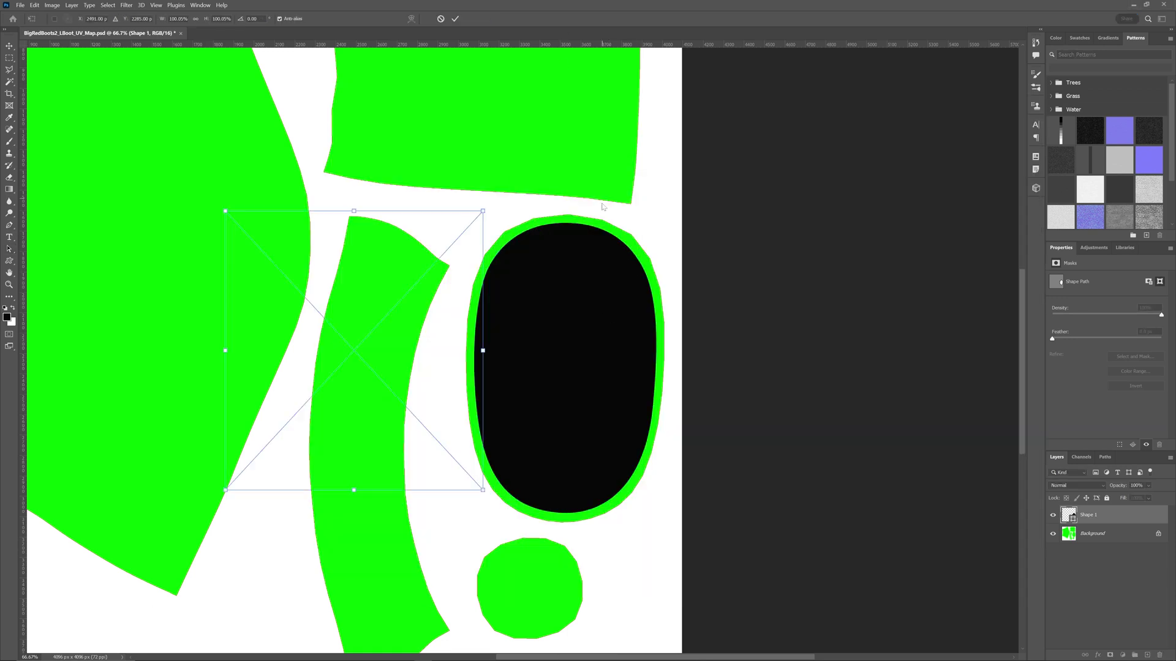
drag(343, 271, 556, 289)
key(Right)
key(Right)
key(Up)
key(Up)
key(Up)
key(Return)
Paste the NEW PLASTIC logo as a smart object and centre it in the sole's white band
ctrl+click(606, 429)
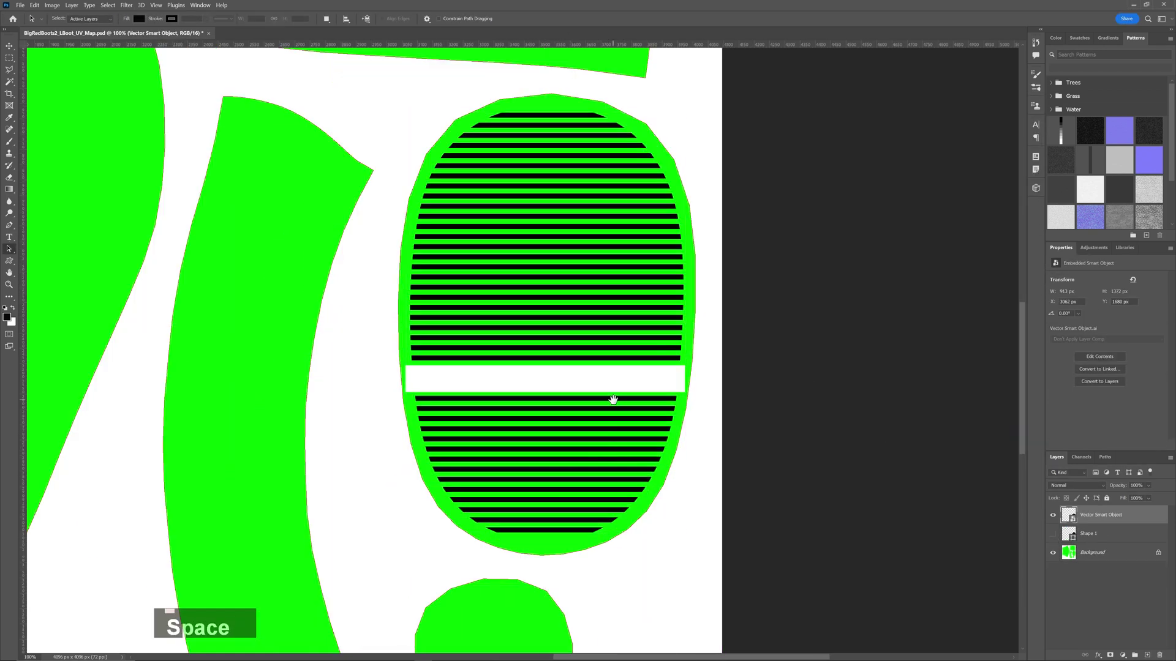
key(ctrl+v)
key(Return)
shift+drag(627, 318, 275, 380)
drag(243, 371, 613, 370)
key(Return)
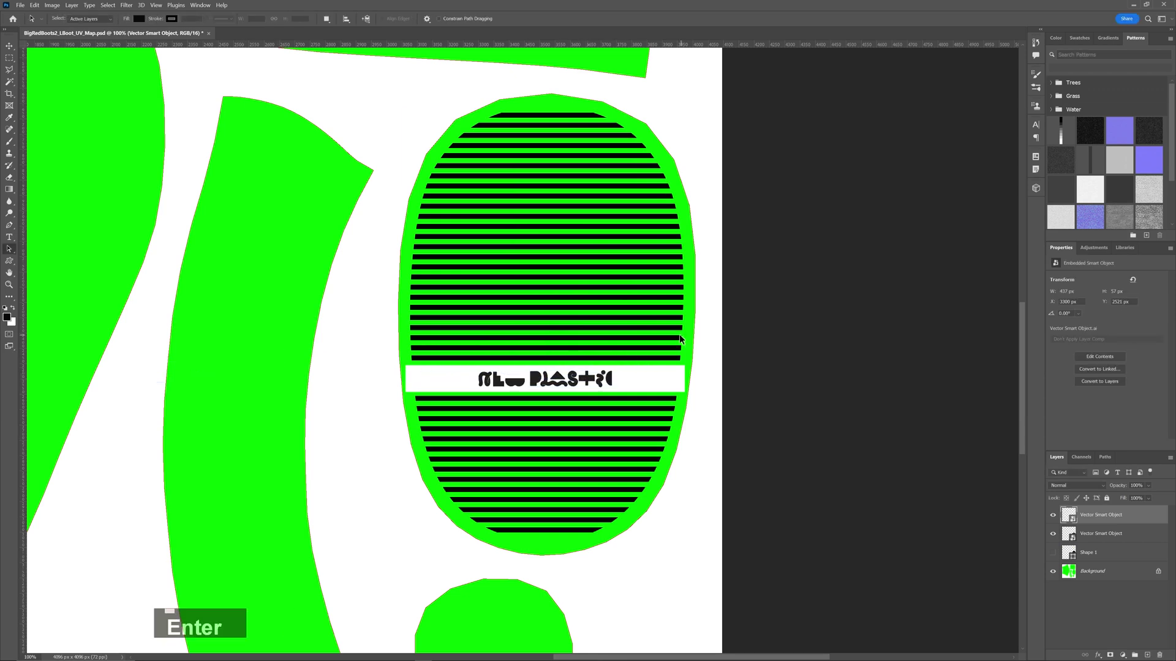
Add an Inner Glow layer style to the striped smart object
key(v)
click(669, 329)
double_click(1131, 533)
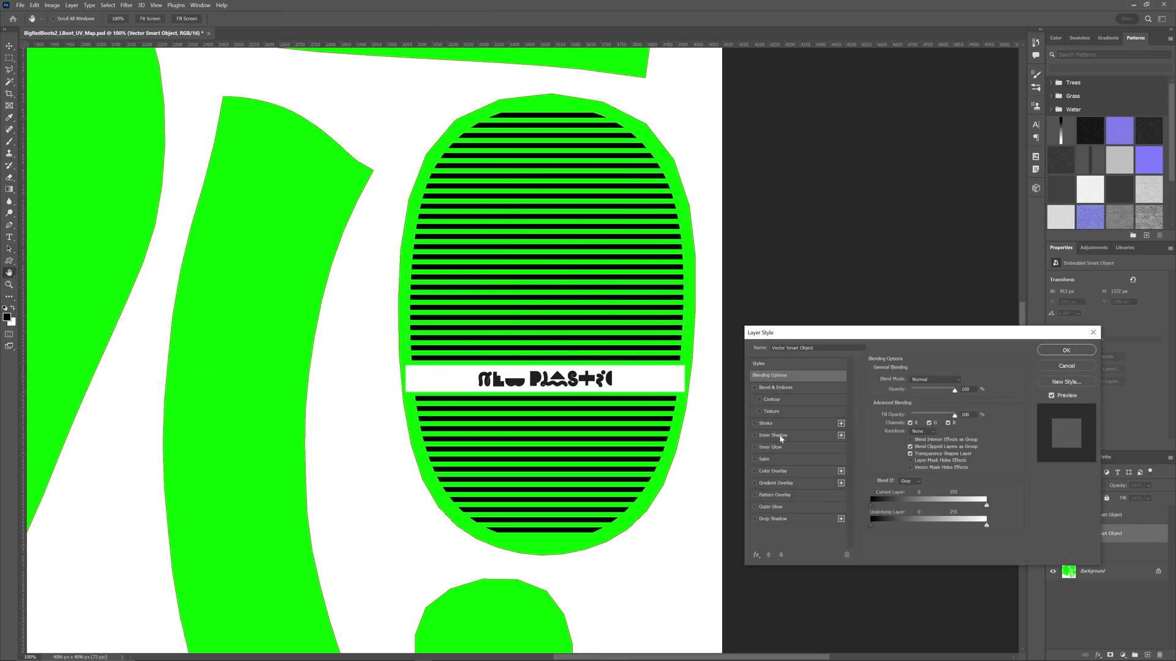
click(770, 447)
key(ctrl+space)
ctrl+click(553, 350)
key(Return)
Set the striped layer's Inner Glow size to 6 px
ctrl+click(559, 336)
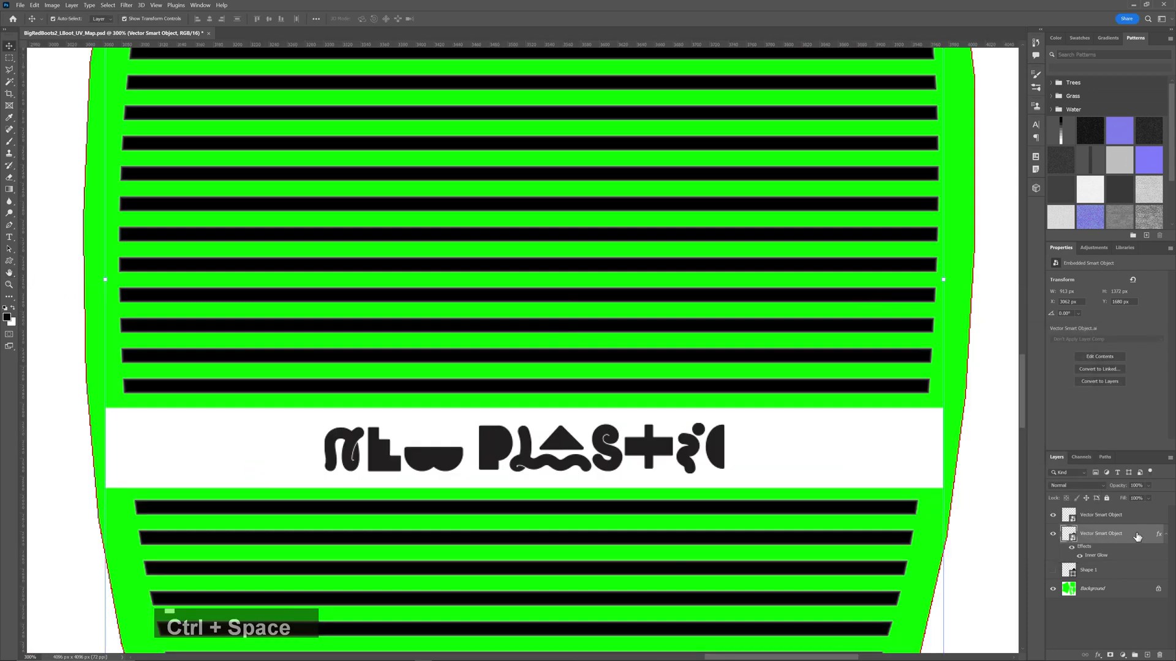
double_click(1137, 536)
drag(881, 340, 947, 335)
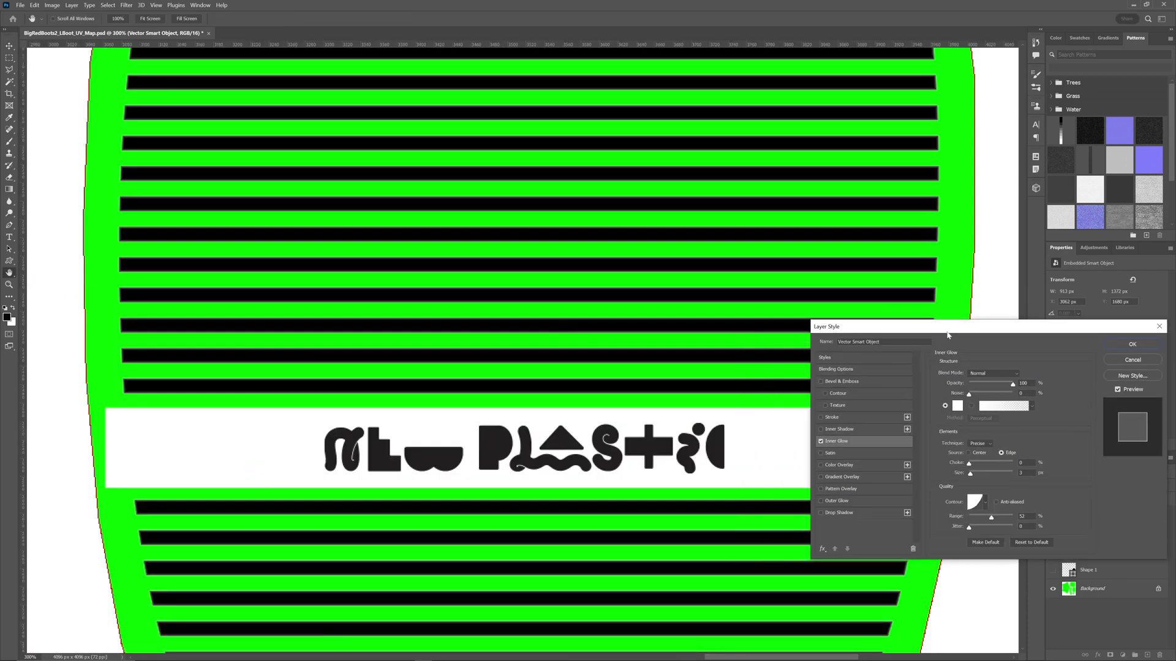
click(1019, 474)
key(Up)
key(shift+Up)
key(Down)
key(Down)
key(Down)
key(Down)
key(Down)
key(Down)
key(Down)
key(Down)
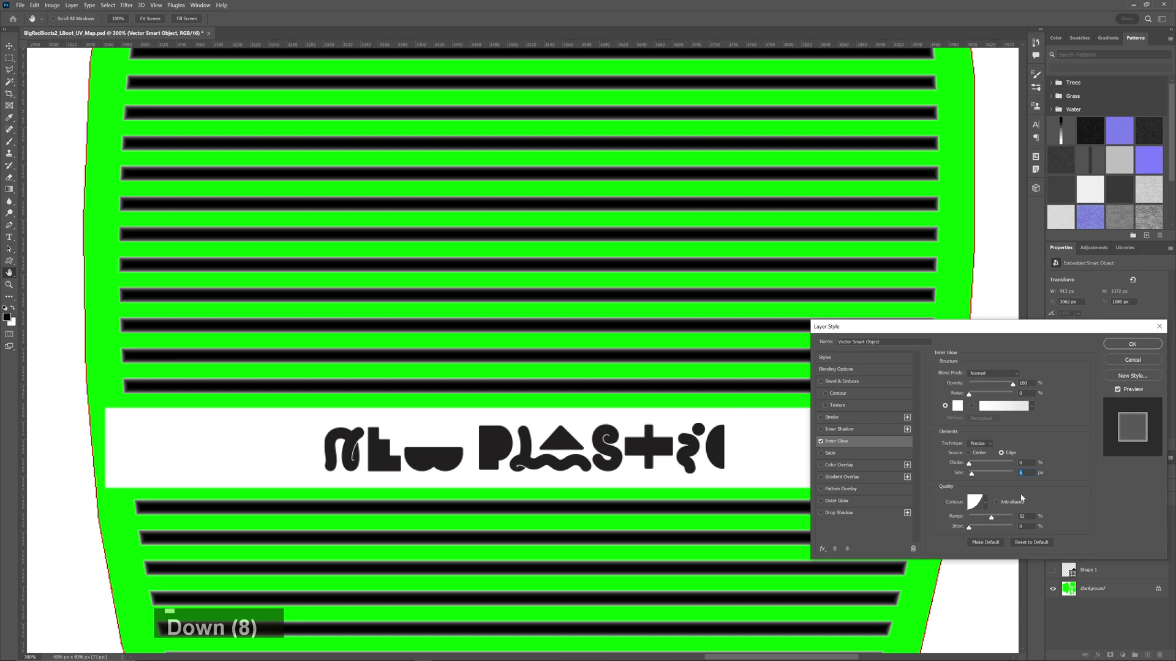
key(Return)
Copy the striped layer's style onto the logo layer and set the logo's Inner Glow size to 3 px
right_click(1137, 537)
click(1088, 369)
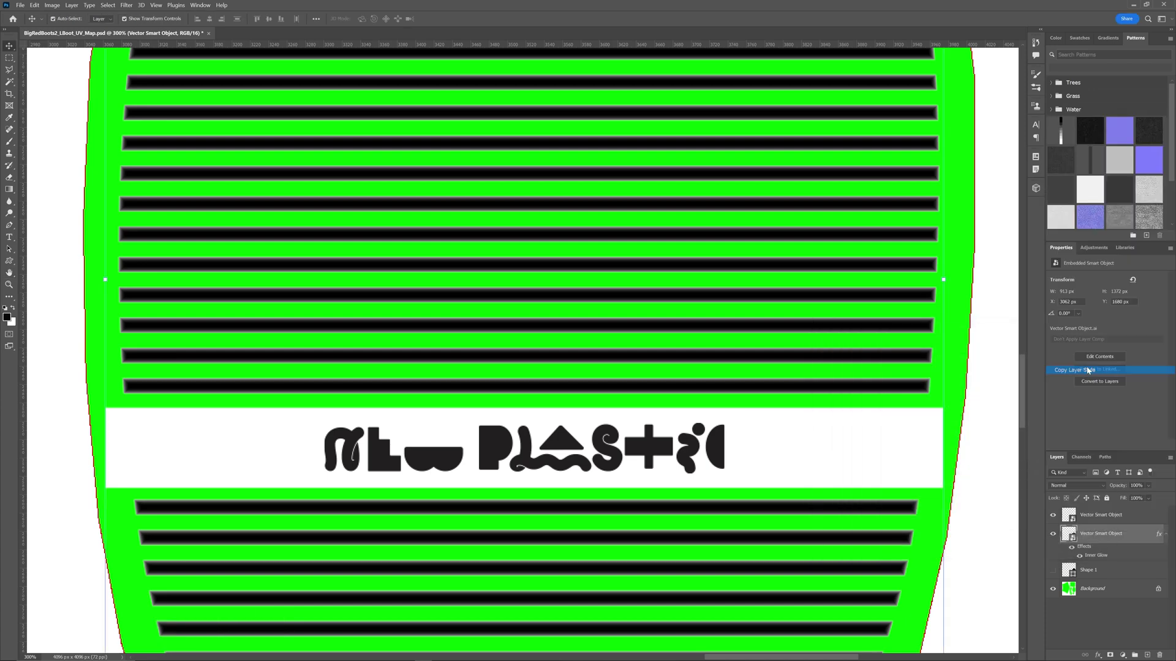
right_click(1125, 515)
click(1081, 366)
double_click(1138, 519)
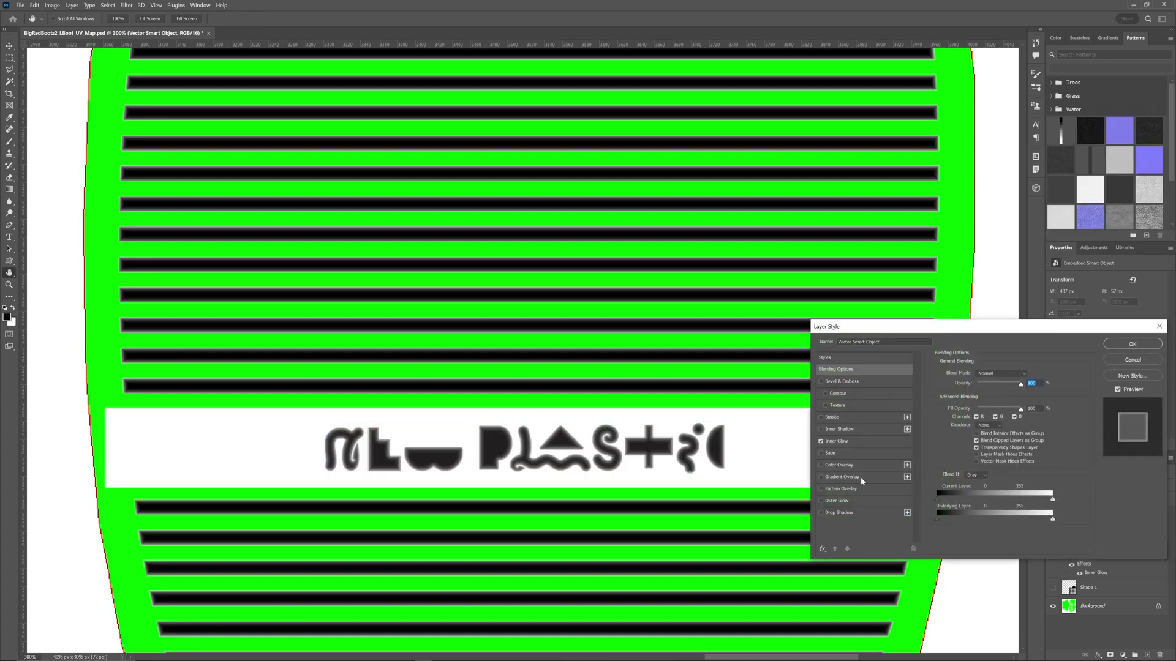
text(3)
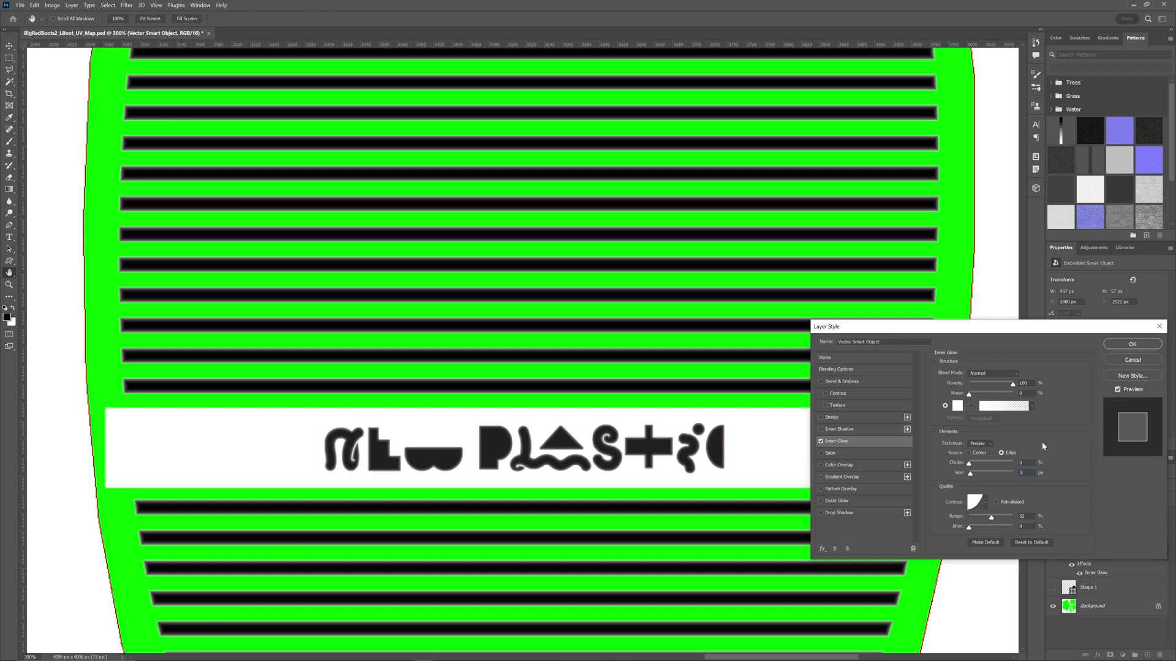
key(Return)
Add a white-filled layer beneath the stripes and logo, and save the document
key(ctrl+shift+n)
key(Return)
key(ctrl+BackSpace)
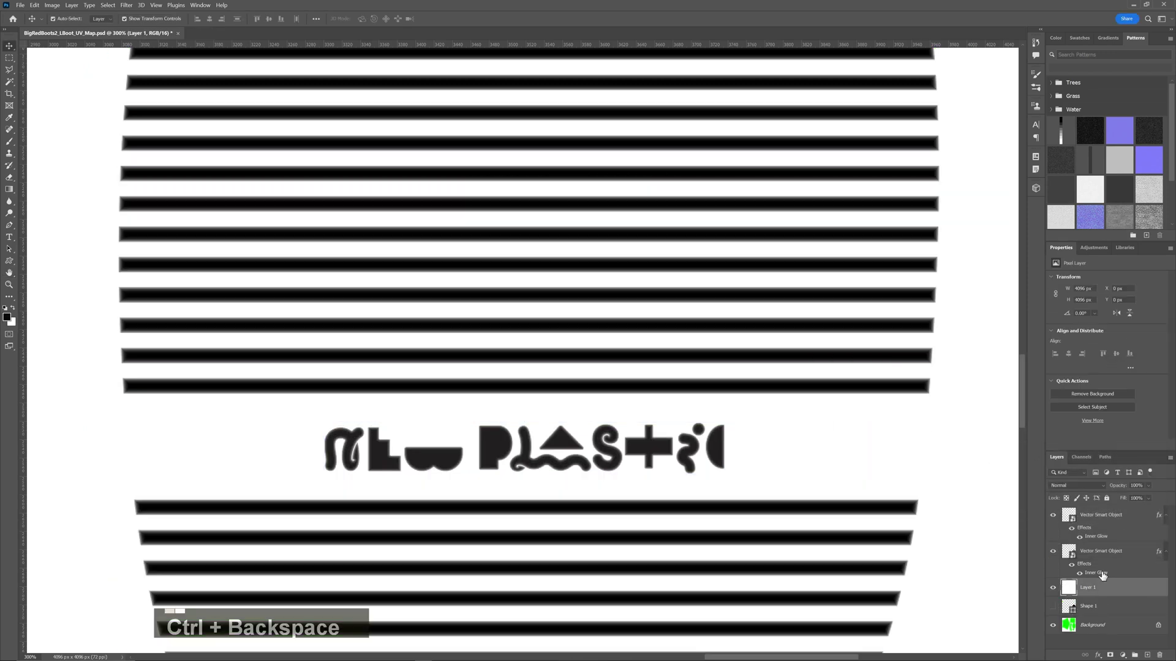
alt+scroll(682, 472, down, 10)
key(ctrl+s)
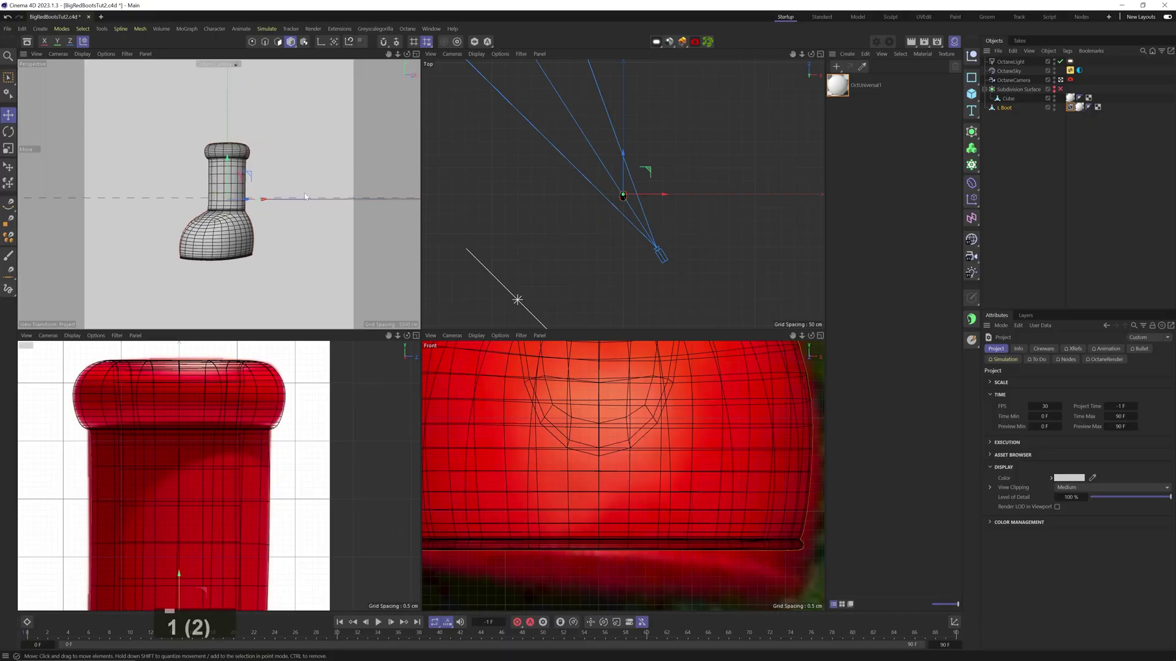
Switch the Top viewport to perspective projection and select OctaneLight with the Rotate tool active
click(477, 54)
click(484, 82)
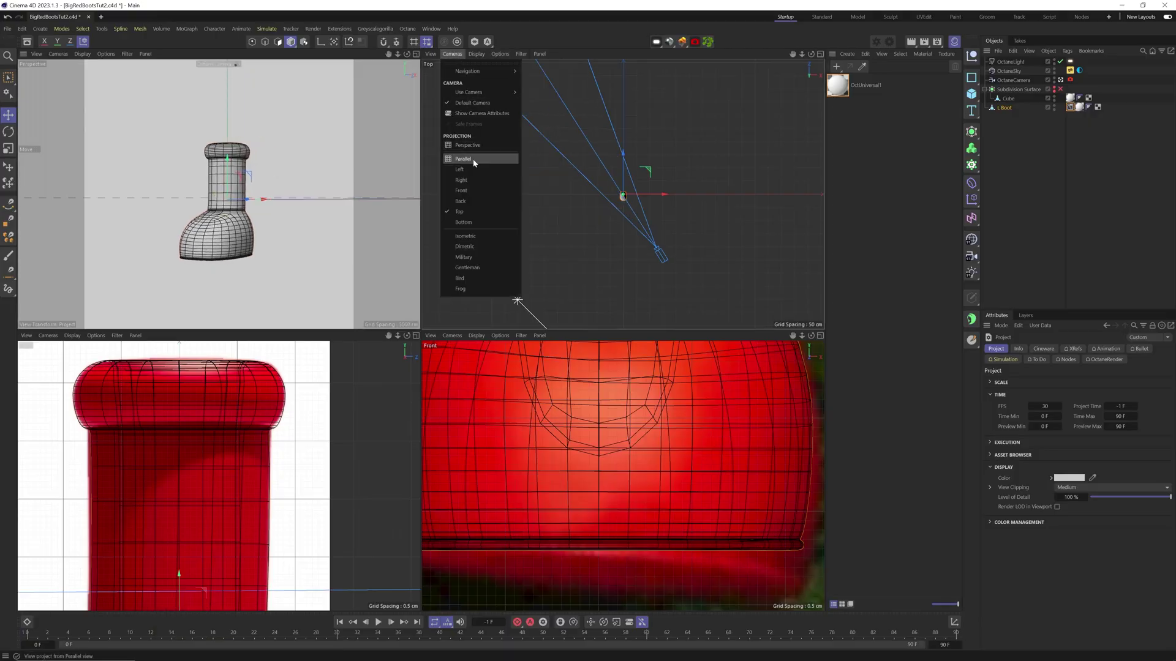
click(469, 146)
key(3)
drag(452, 192, 542, 145)
click(1010, 62)
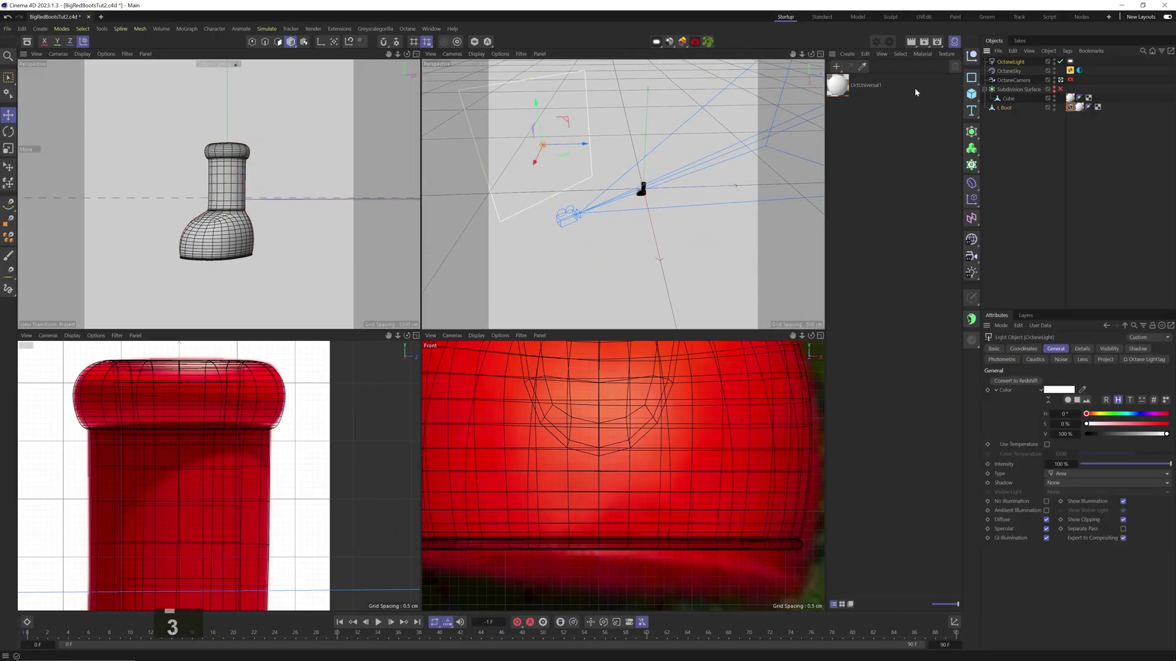
key(1)
drag(612, 122, 634, 113)
key(3)
key(r)
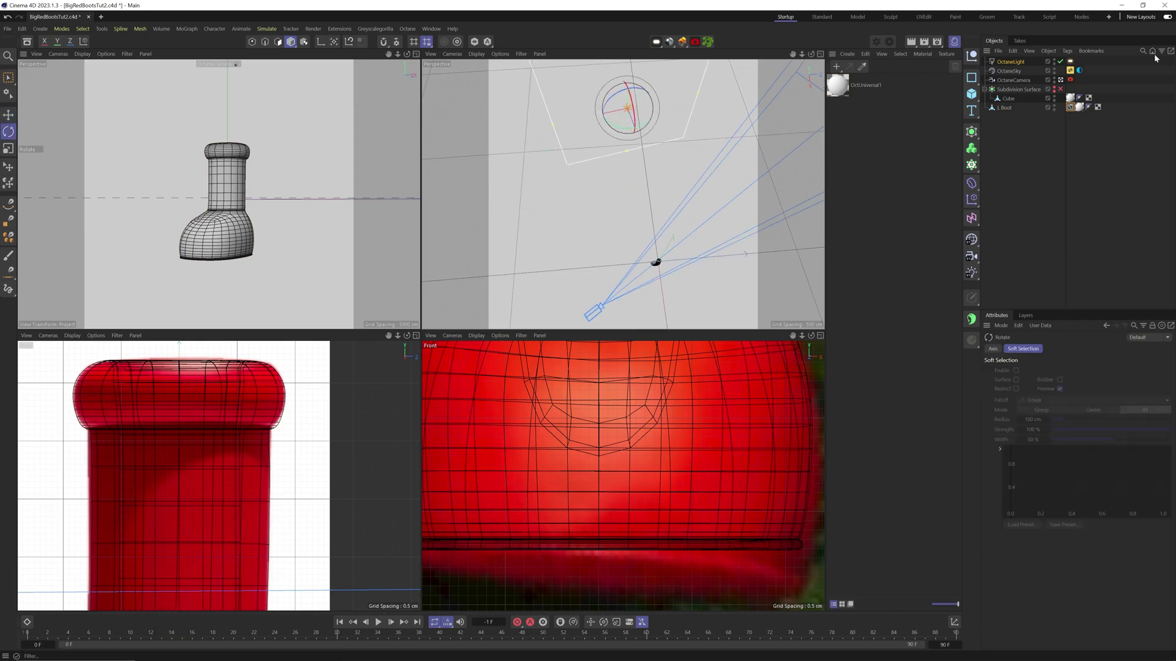
click(1070, 70)
click(1016, 374)
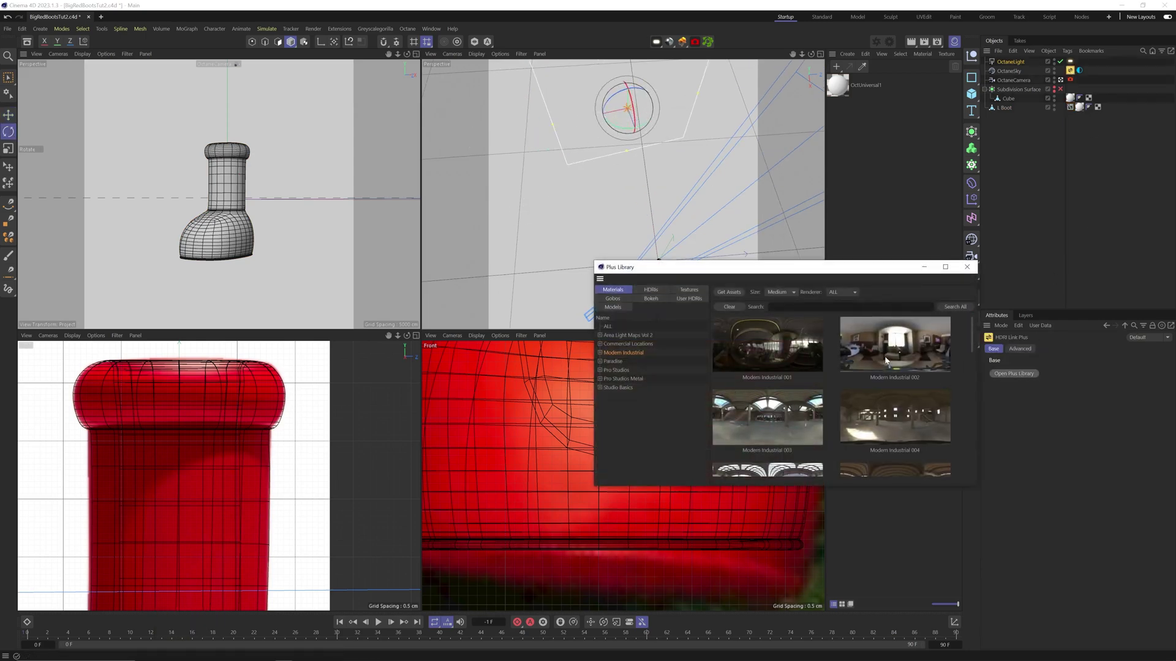
click(967, 267)
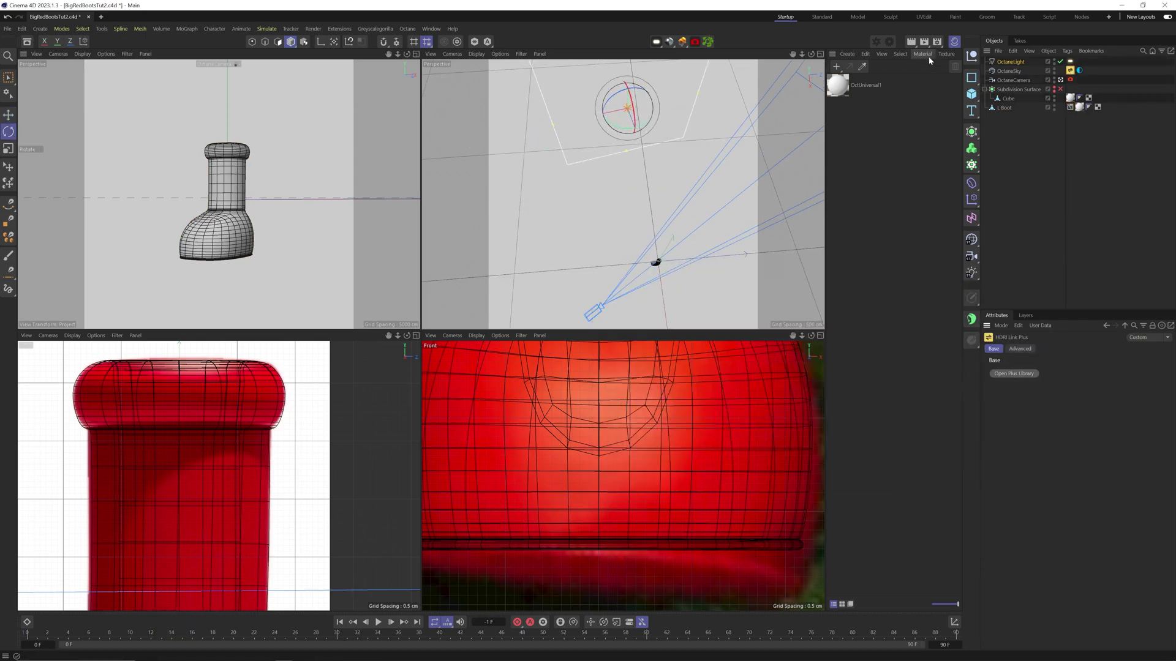
Start the Octane live render and set the camera imager's OCIO view to sRGB AgX with the Punchy look
click(875, 42)
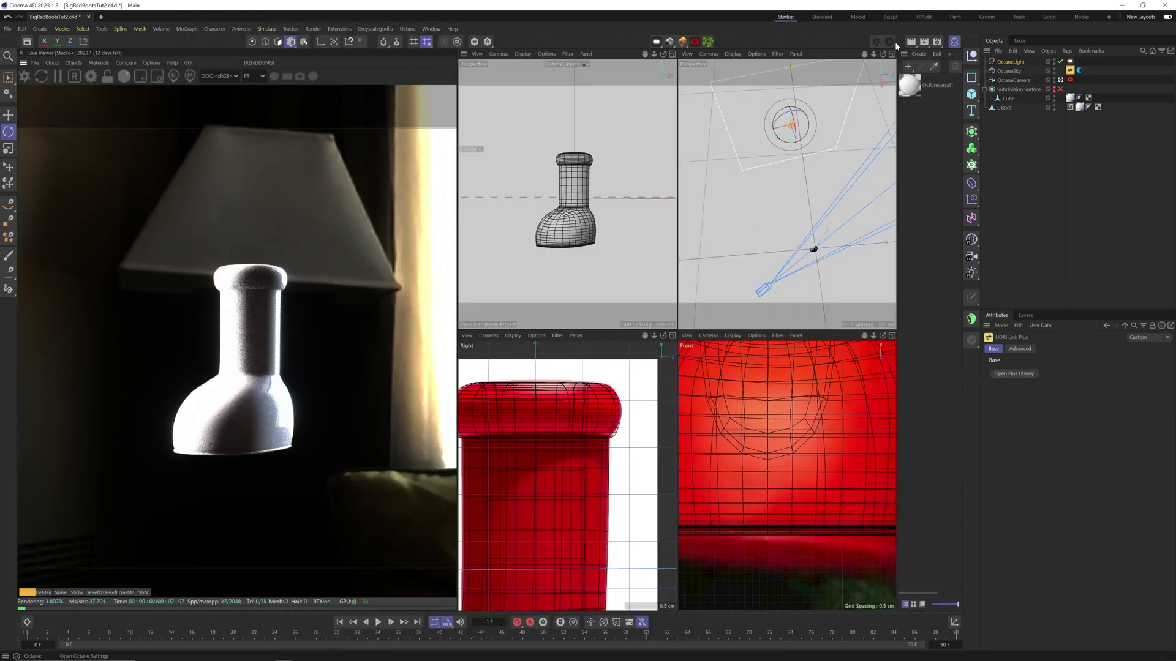
click(894, 43)
drag(67, 13, 609, 170)
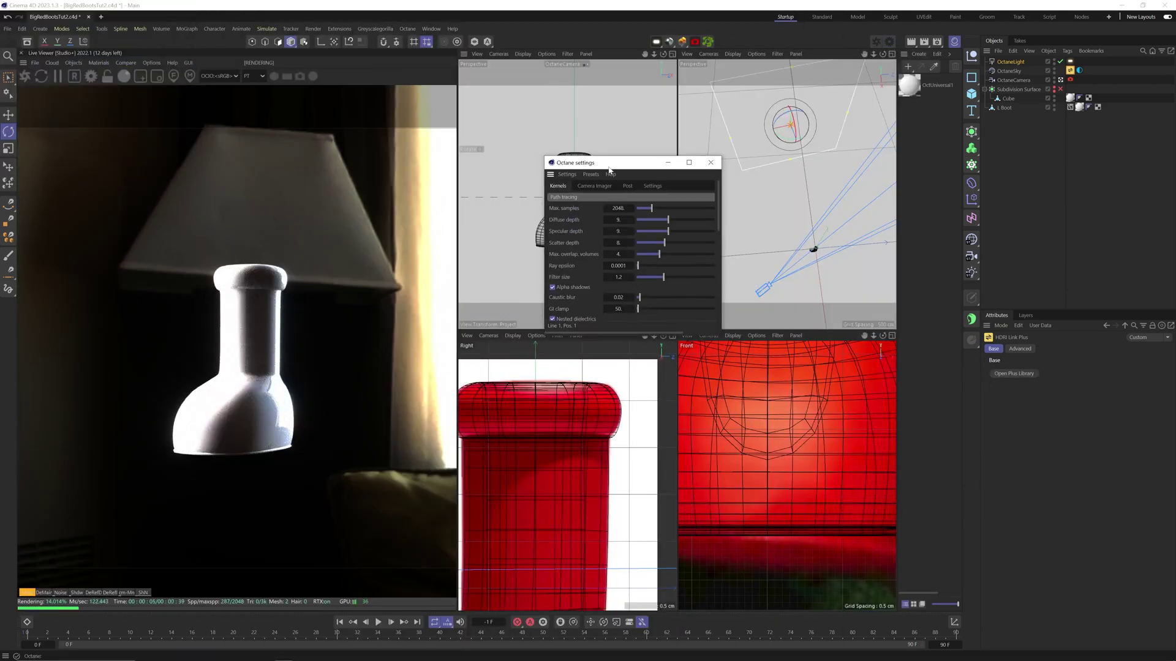
click(606, 187)
click(660, 198)
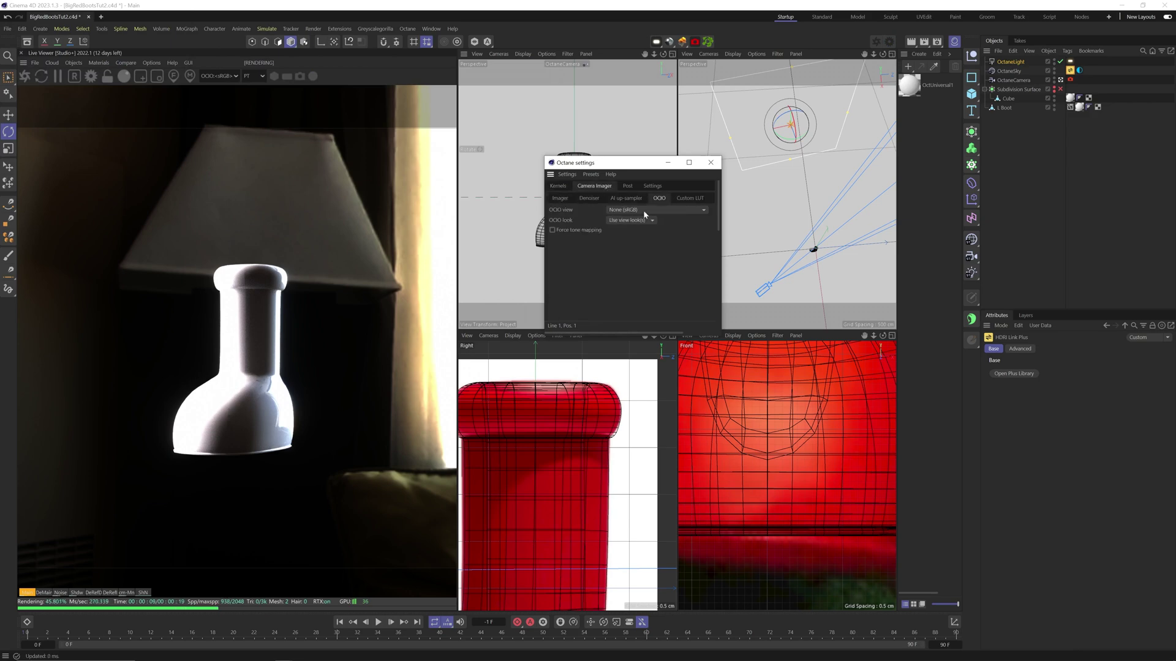
click(643, 210)
click(644, 243)
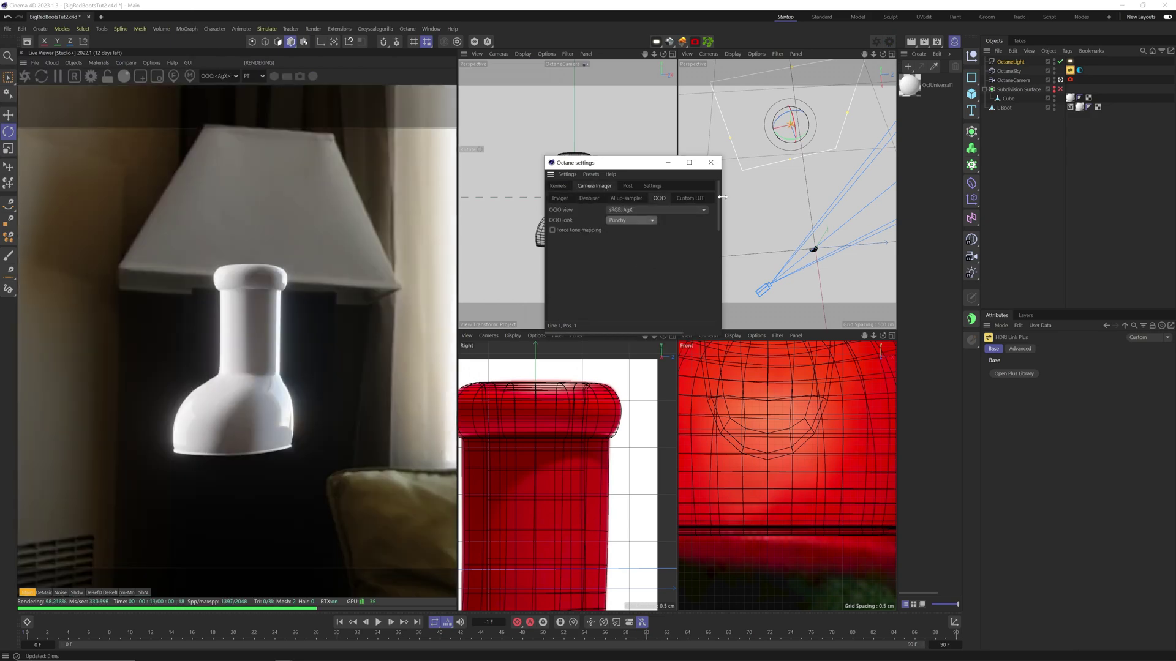
click(710, 162)
Add a Cyc Plus backdrop object to the scene
click(338, 30)
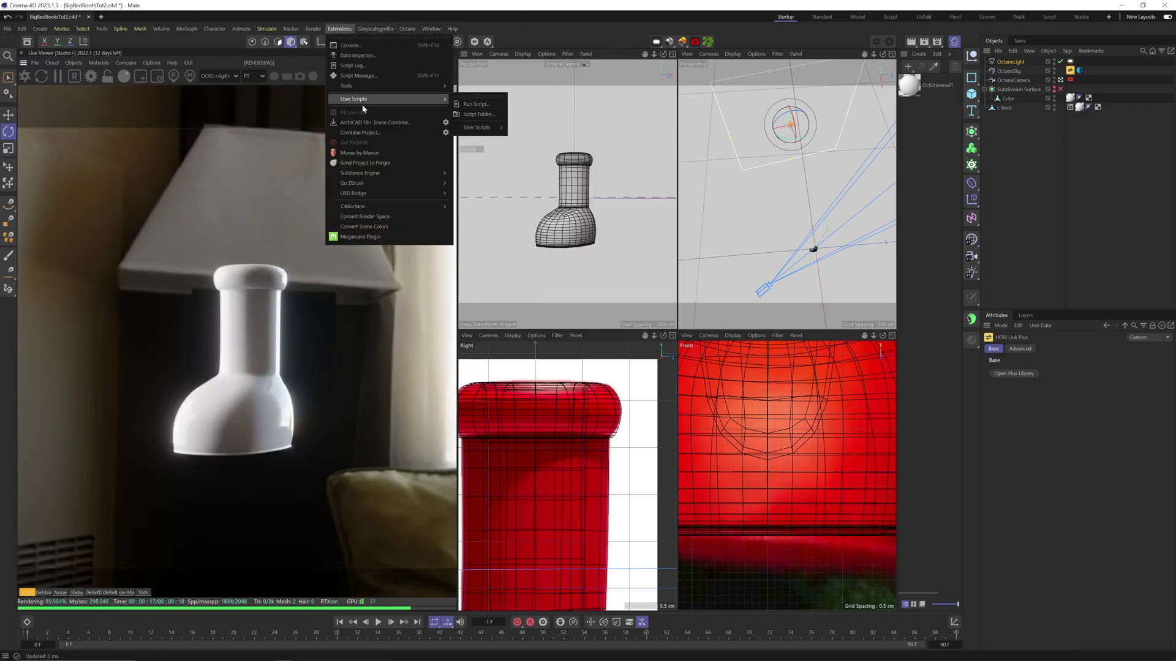
mouse_move(365, 31)
click(450, 109)
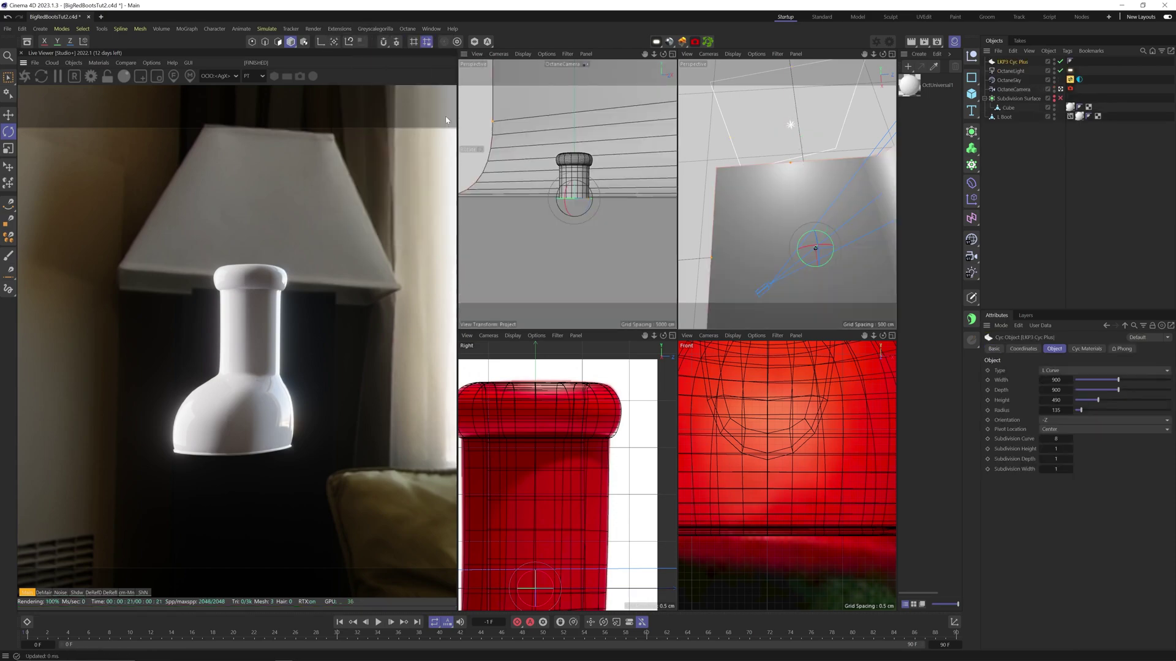
Raise L Boot so it stands on the Cyc Plus backdrop's floor, and save the project
key(e)
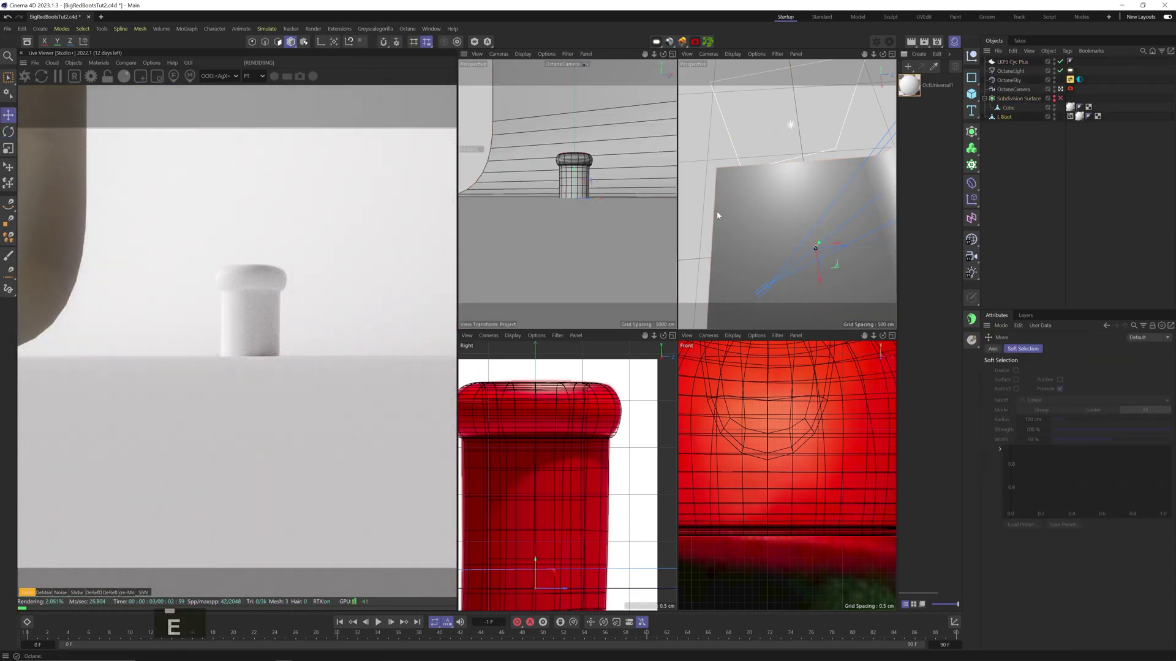
drag(574, 169, 575, 125)
key(o)
key(ctrl+shift+z)
key(o)
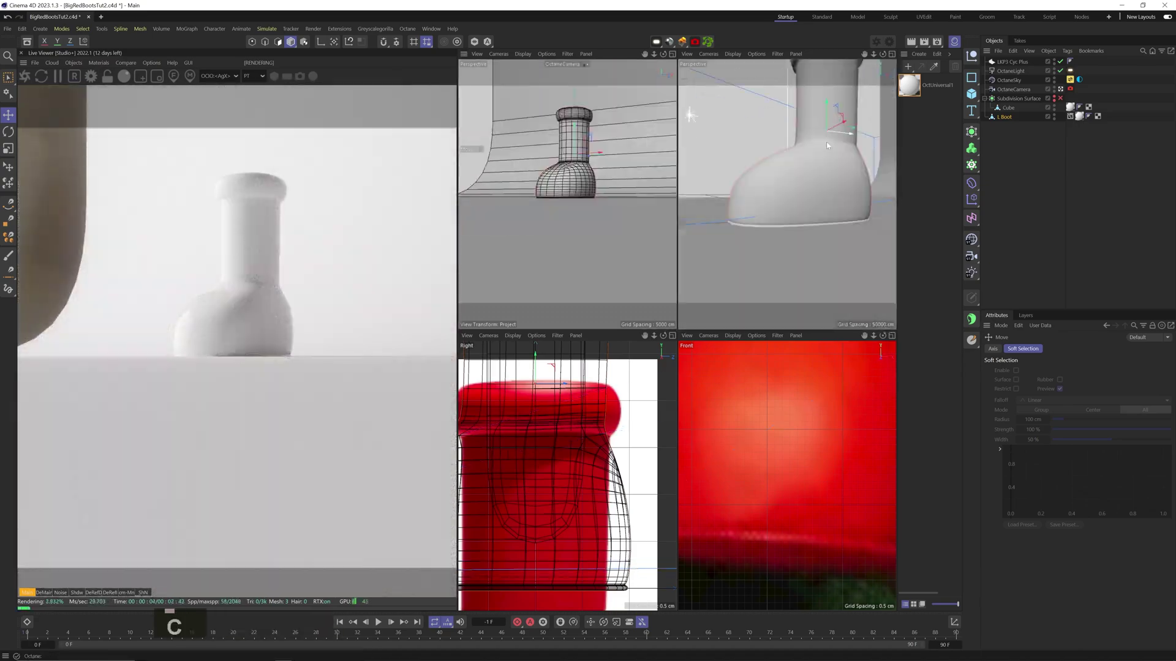
key(3)
drag(809, 144, 814, 123)
key(3)
key(ctrl+s)
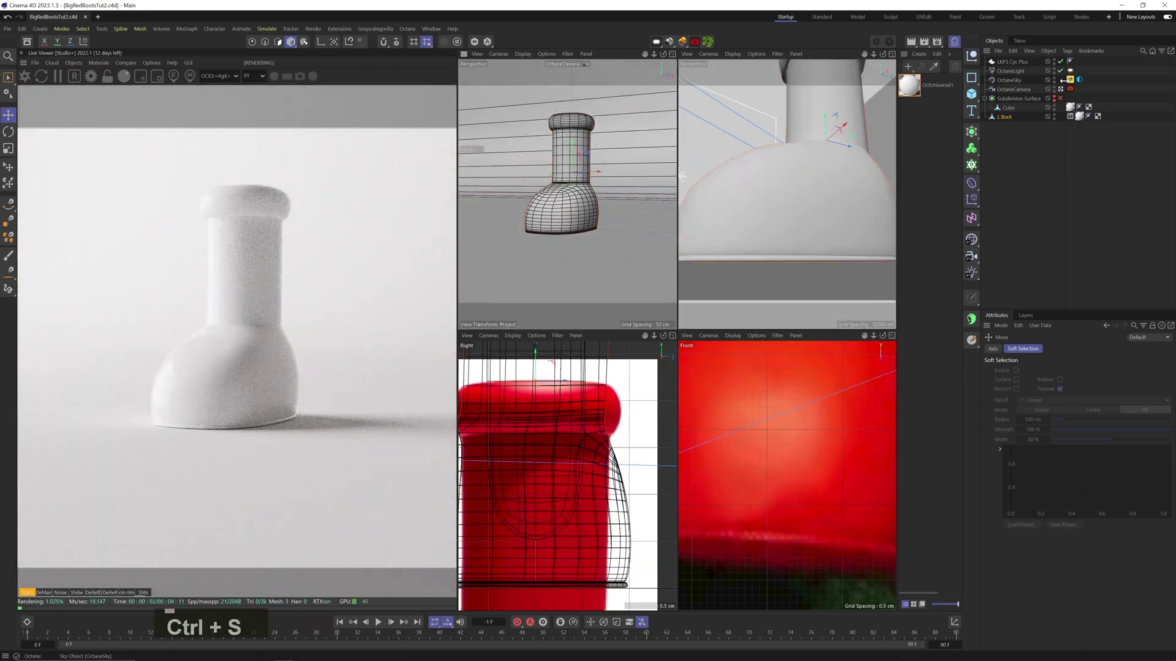
Disable OctaneLight and adjust the RotX rotation of OctaneSky's environment texture
click(1060, 71)
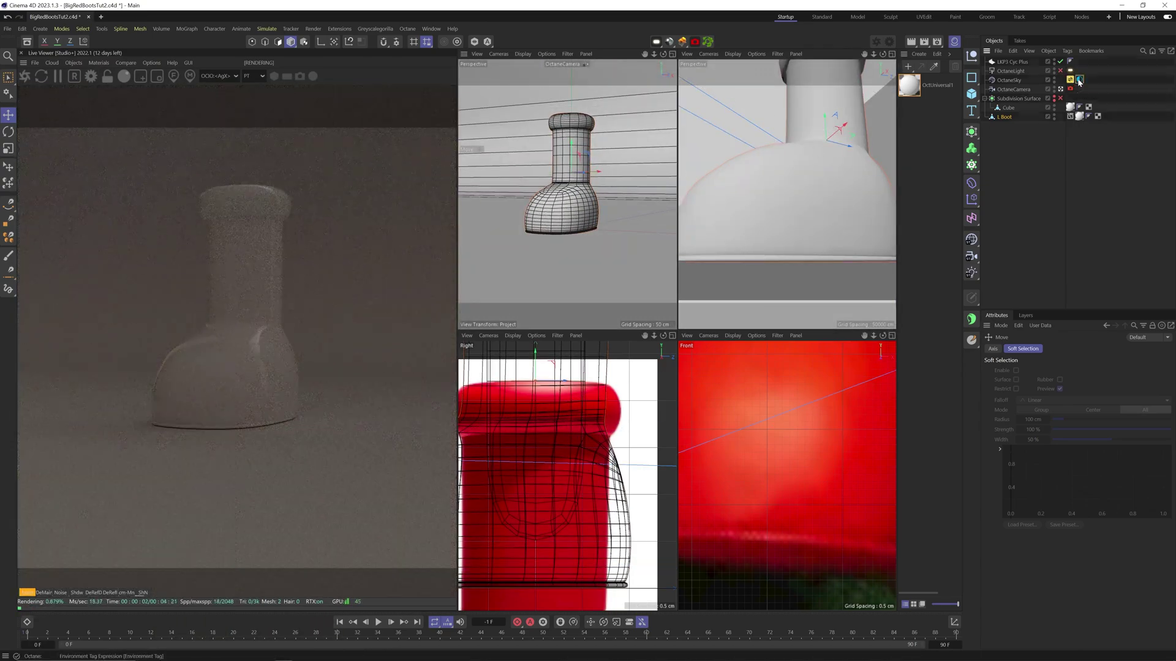
click(1079, 80)
drag(1118, 439, 1106, 438)
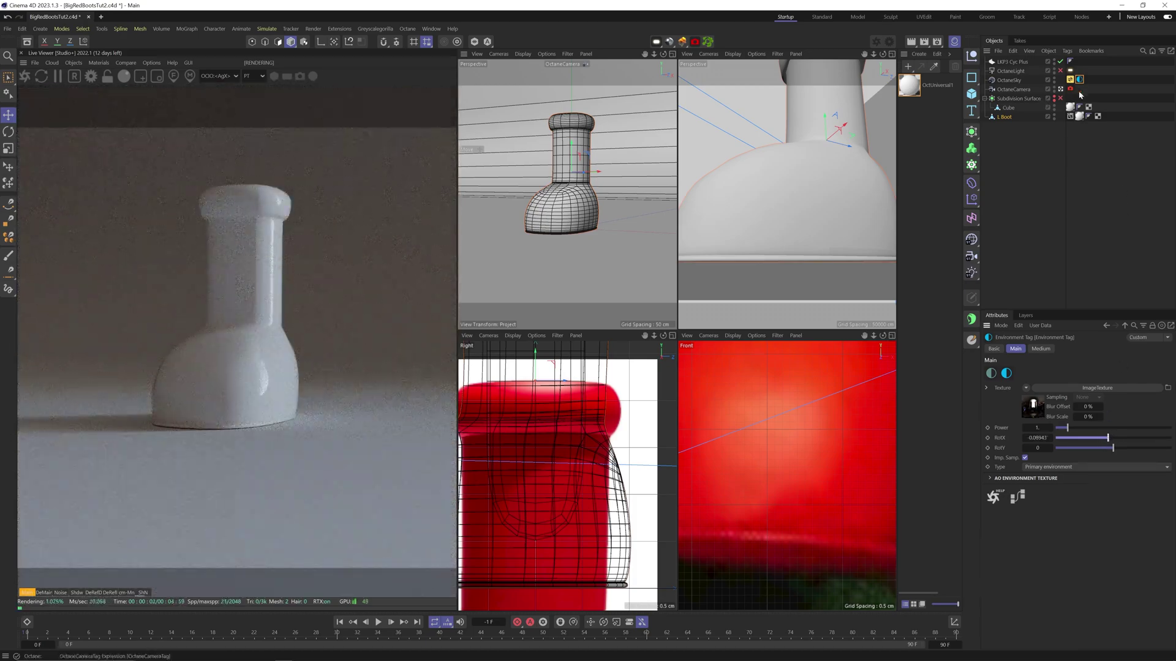
Turn off the angle limit in L Boot's Phong tag
click(1087, 117)
click(1036, 370)
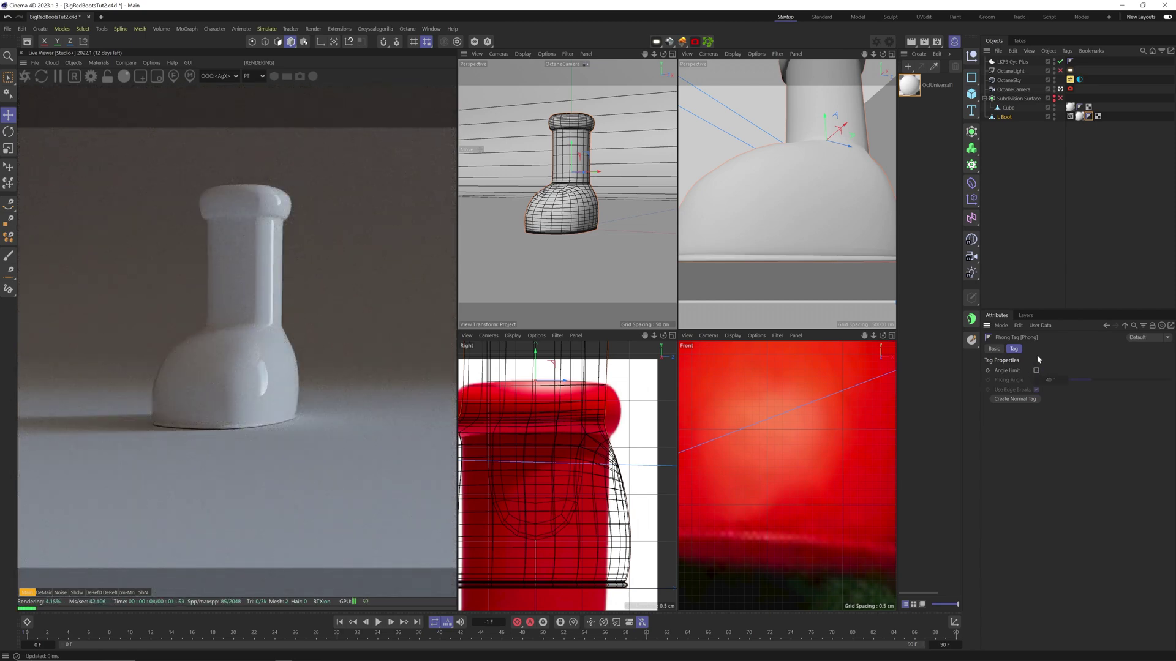
Re-enable OctaneLight and set its light power to 30
click(1060, 70)
click(1070, 71)
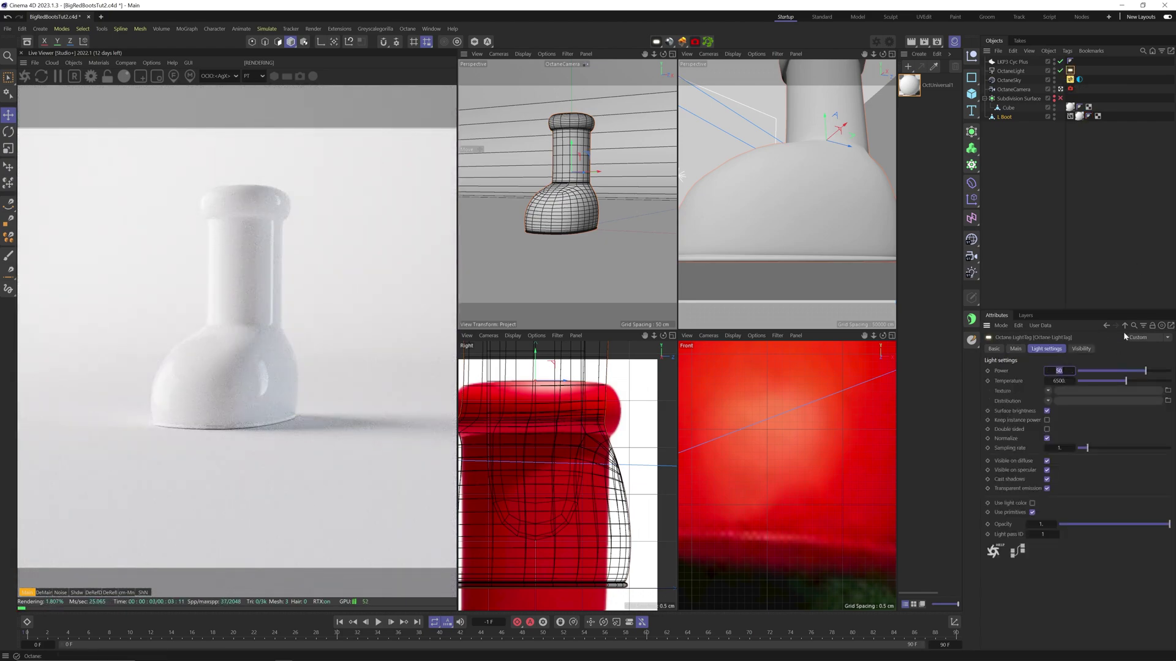
text(30)
key(Return)
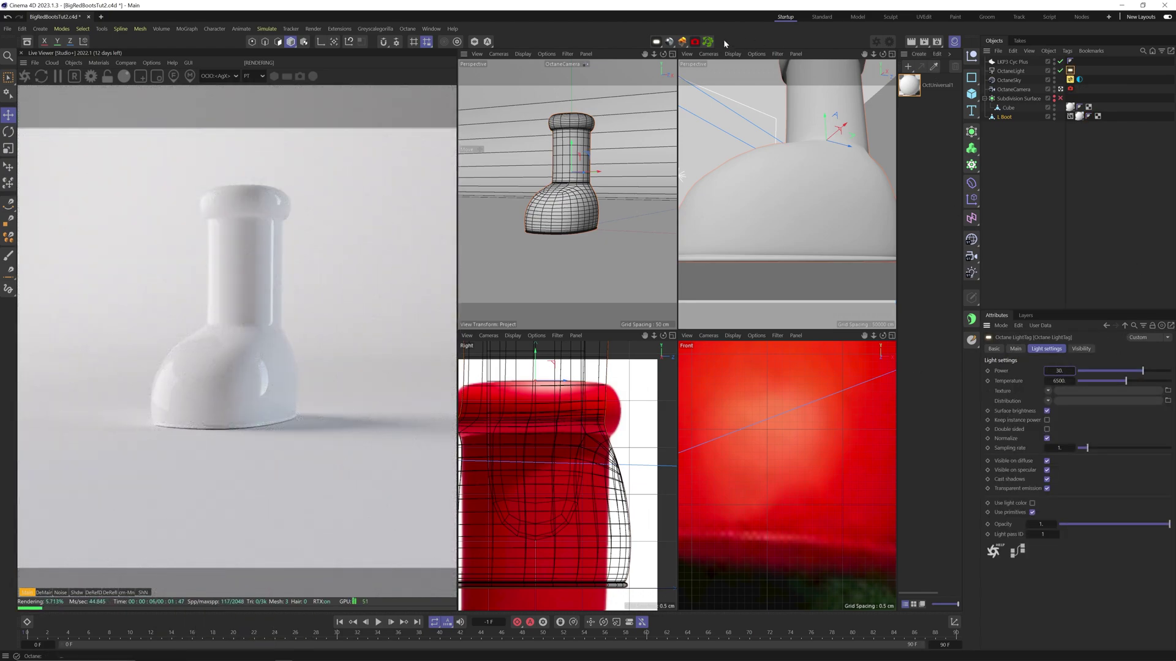
Apply a new Octane diffuse material to the Cyc Plus backdrop and a new universal material to L Boot
drag(672, 45, 755, 58)
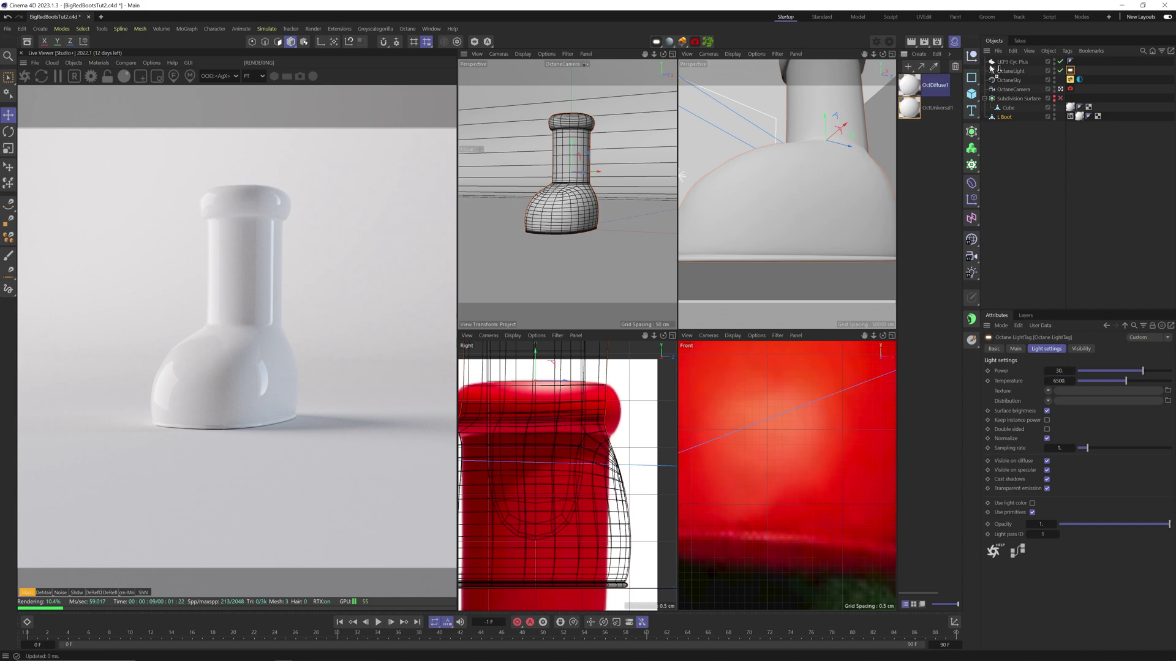
drag(991, 67, 1012, 62)
click(669, 42)
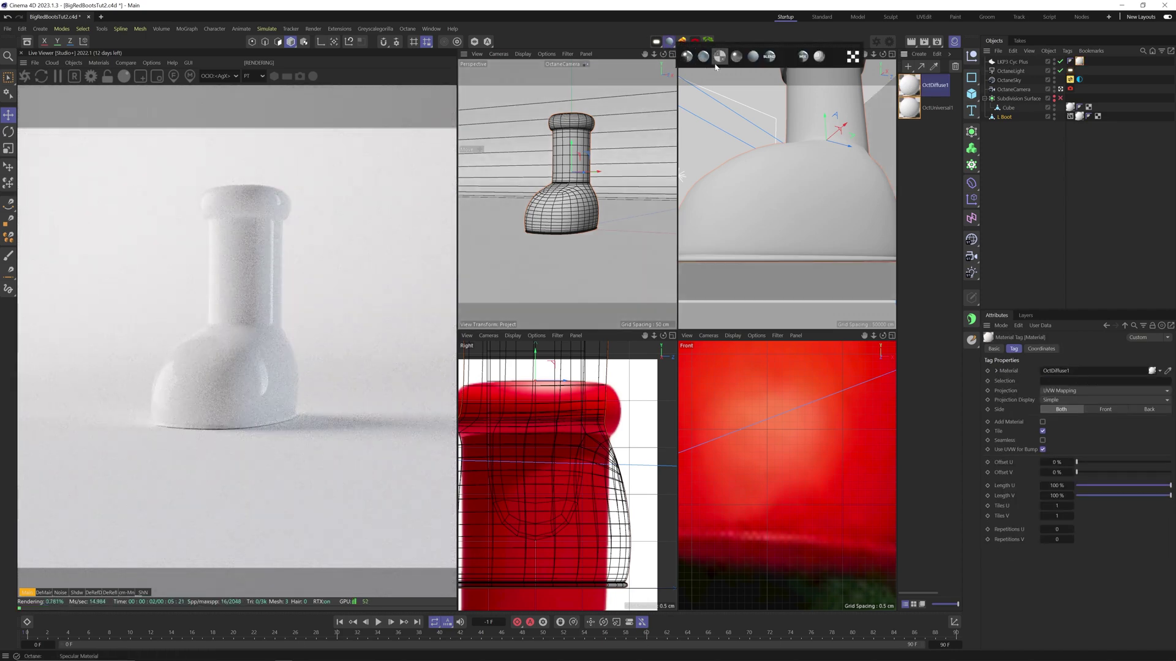
click(905, 87)
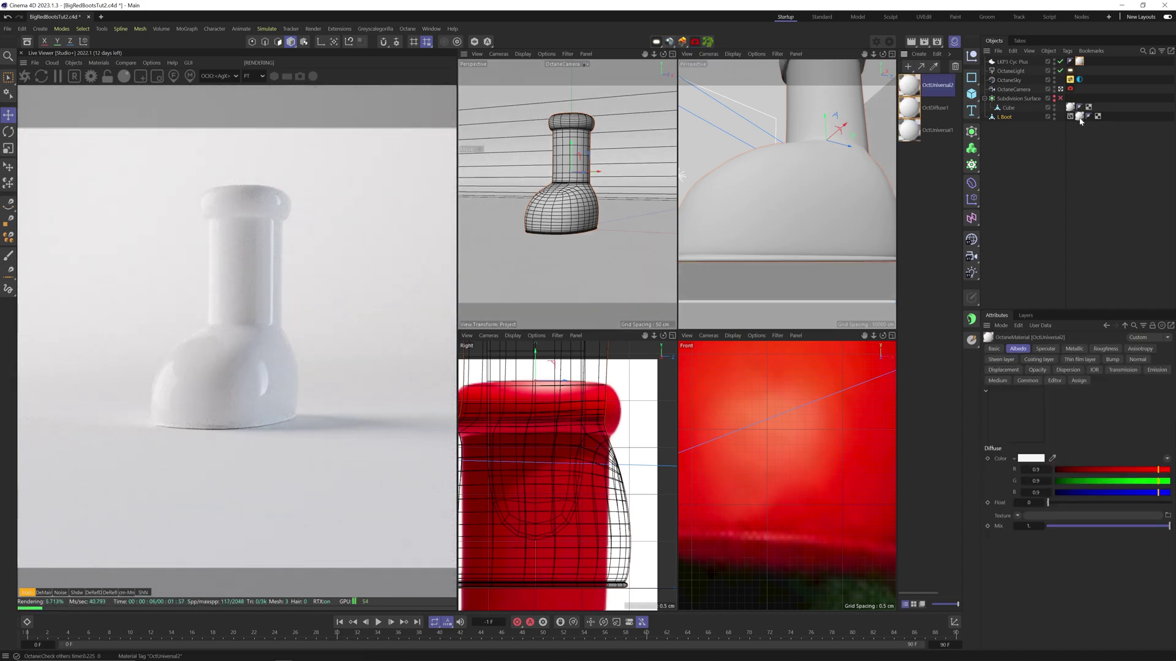
Open L Boot's universal material in the node editor and change its BRDF model
double_click(905, 87)
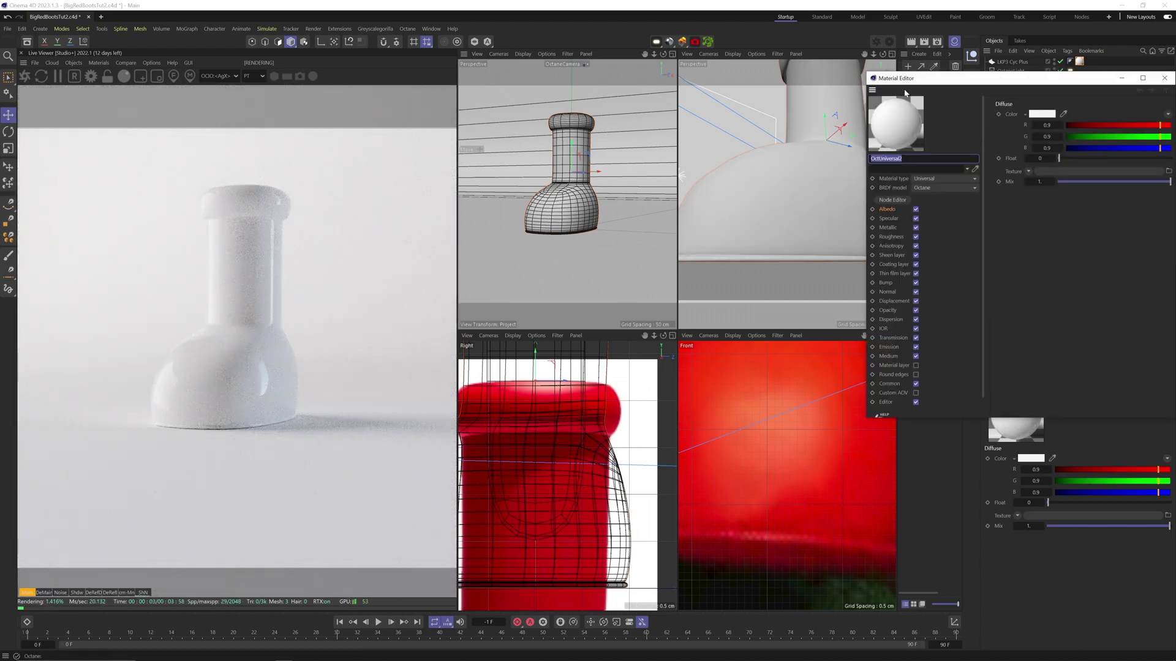
click(892, 200)
drag(431, 192, 704, 180)
click(955, 188)
click(964, 212)
drag(826, 446, 943, 602)
middle_drag(601, 506, 726, 526)
Set the boot material's albedo colour to dark red, RGB 148, 17, 17
click(746, 329)
click(849, 337)
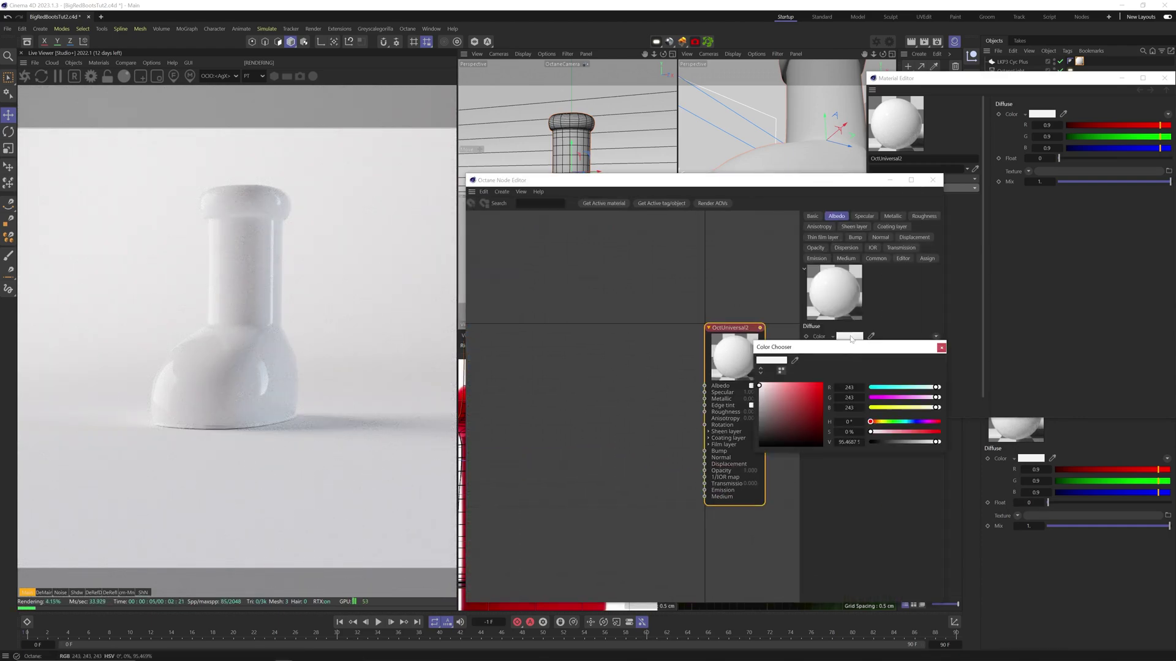
click(815, 409)
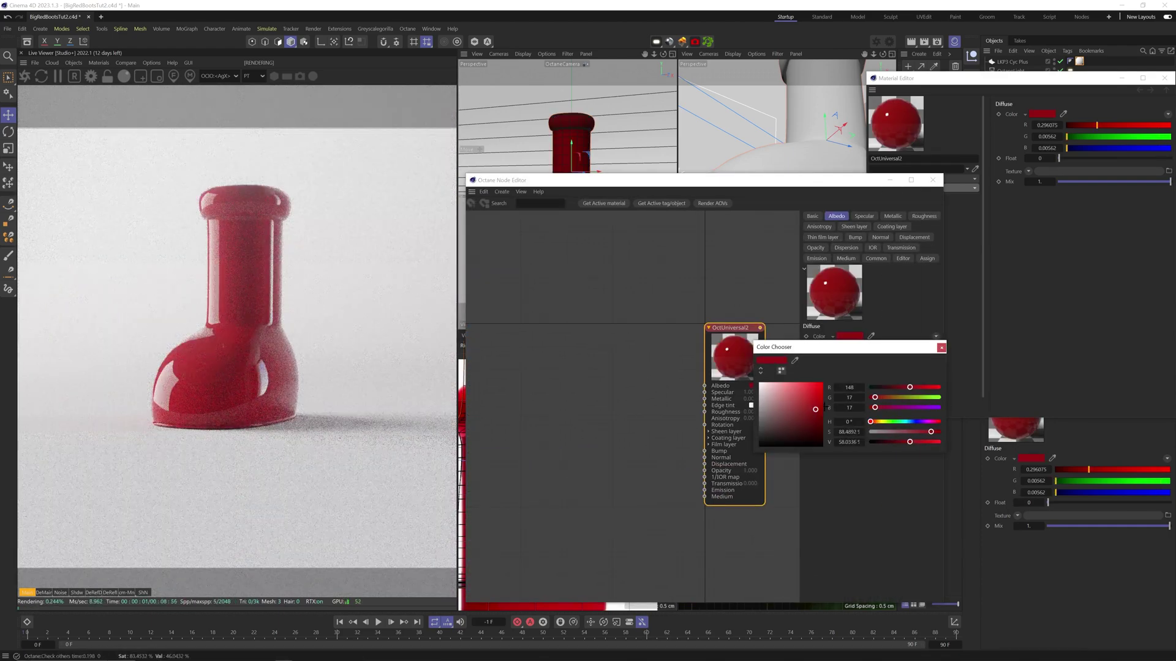
click(920, 298)
Set the bloom power in Octane's post-processing settings to 10
click(890, 42)
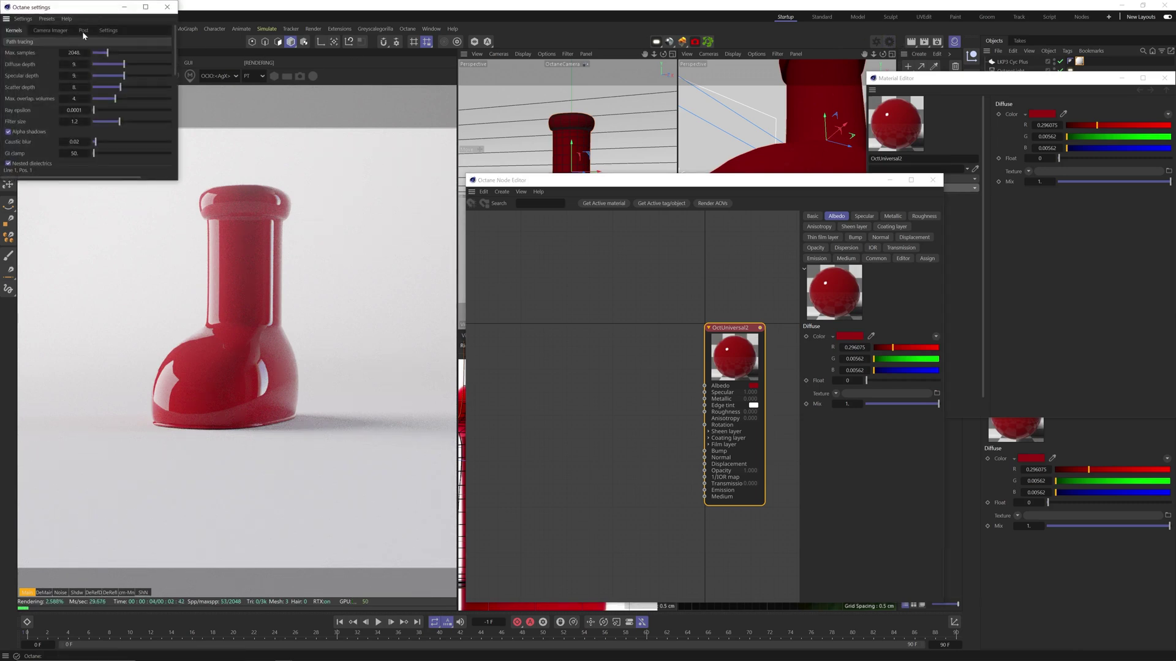
click(82, 30)
double_click(69, 51)
text(10)
key(Return)
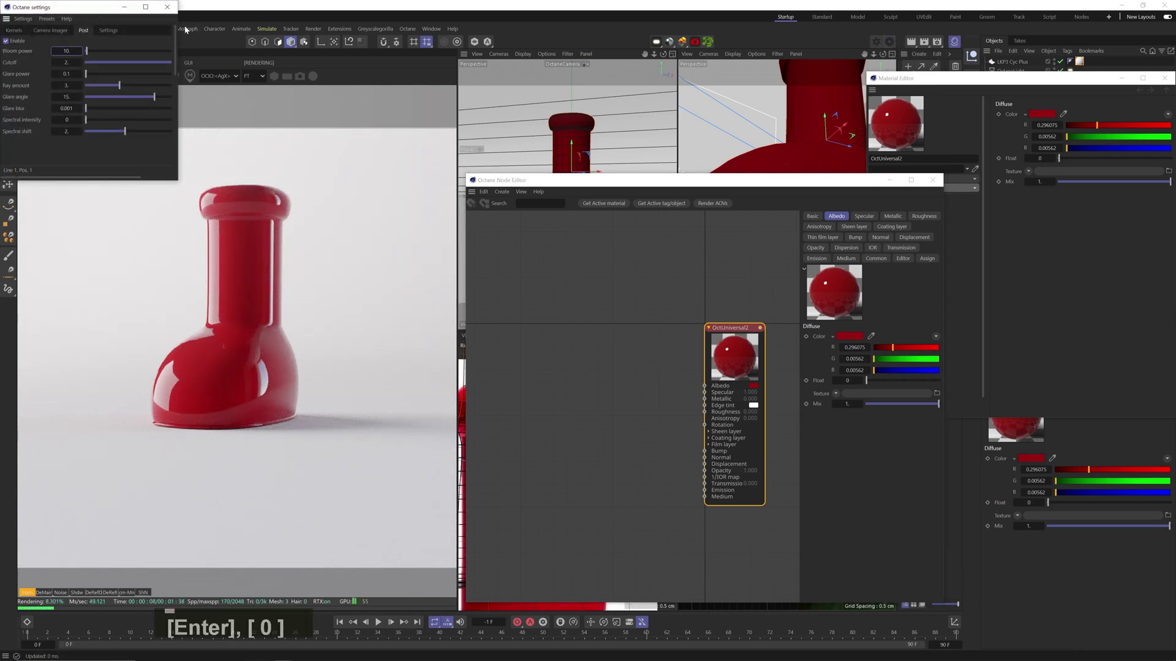
click(173, 7)
Connect a new Octane noise node to the boot material's Roughness and preview the noise in solo mode
click(528, 394)
mouse_move(499, 442)
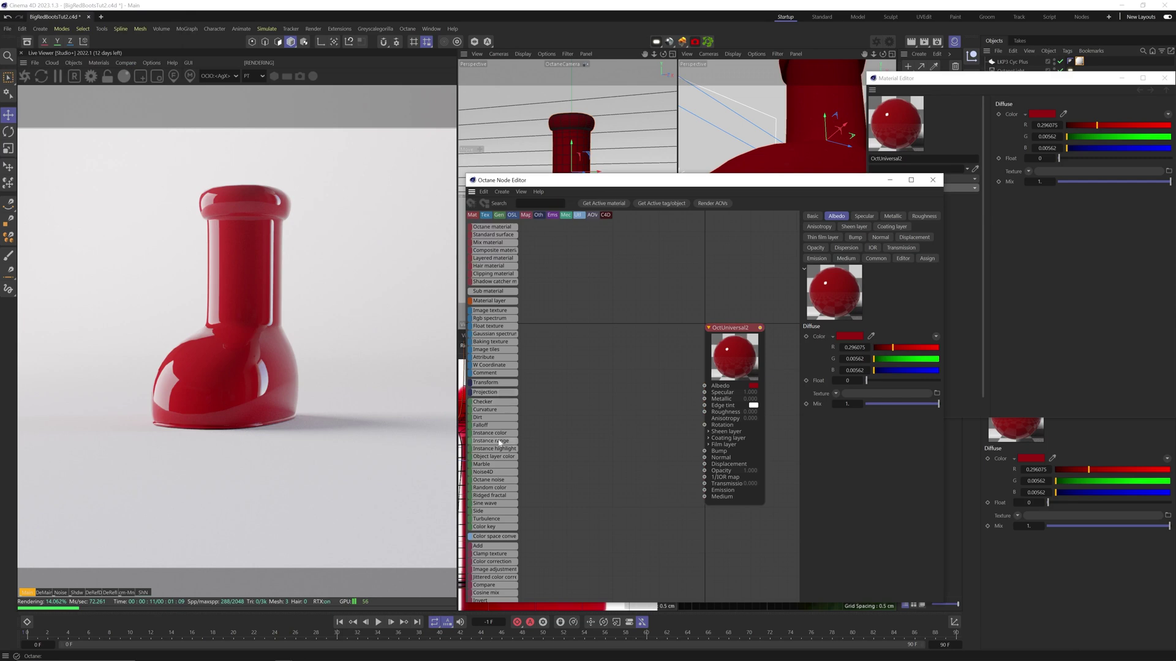
drag(490, 479, 592, 386)
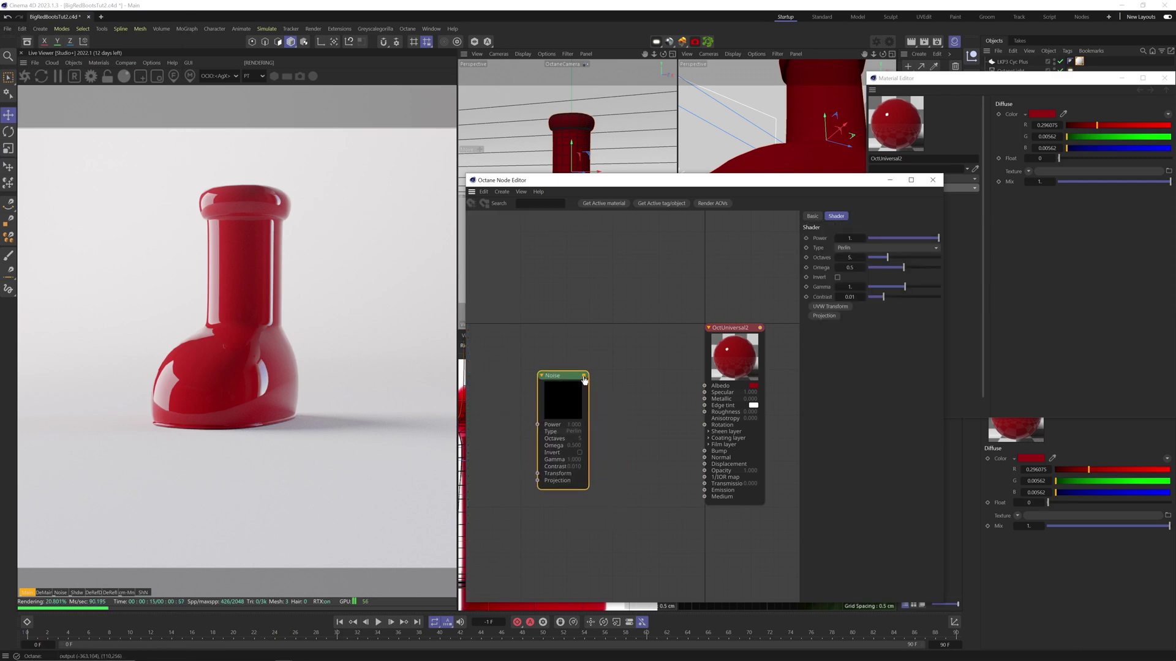
drag(705, 412, 705, 412)
key(alt+w)
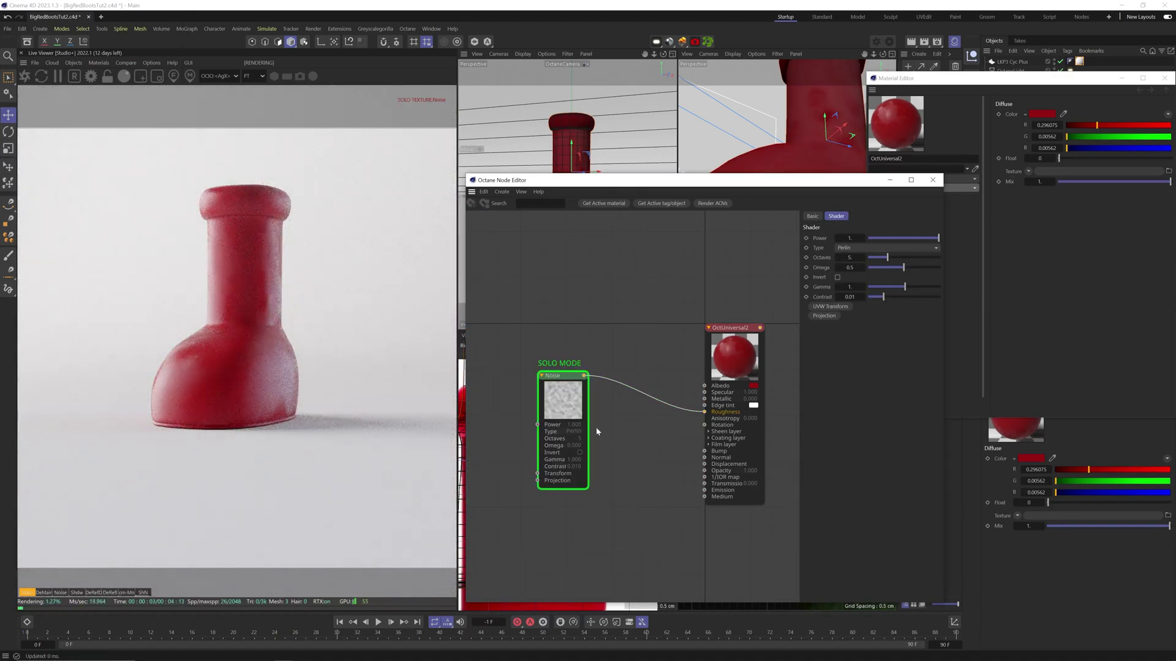
Insert a Gradient node between the noise and the material's Roughness input
mouse_move(495, 442)
scroll(495, 441, down, 3)
drag(497, 555, 630, 388)
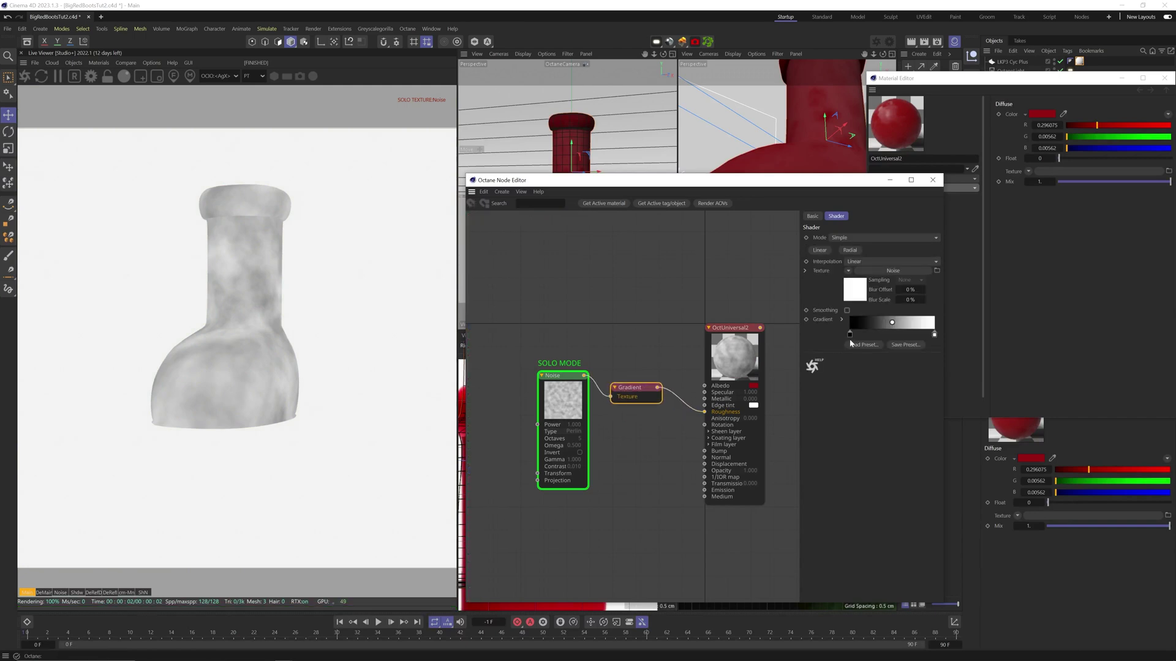
Adjust the brightness of the gradient's end knots, preview the Gradient node in solo mode, and return to the full render
double_click(850, 335)
text(0)
key(Return)
key(s)
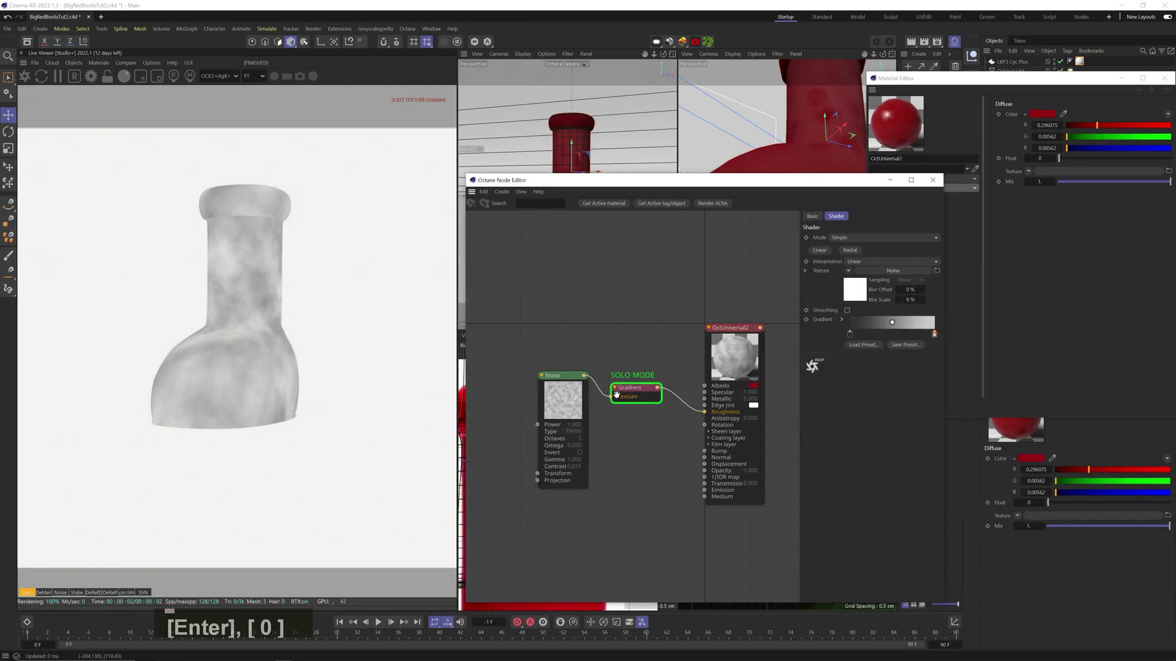
right_click(634, 397)
click(638, 401)
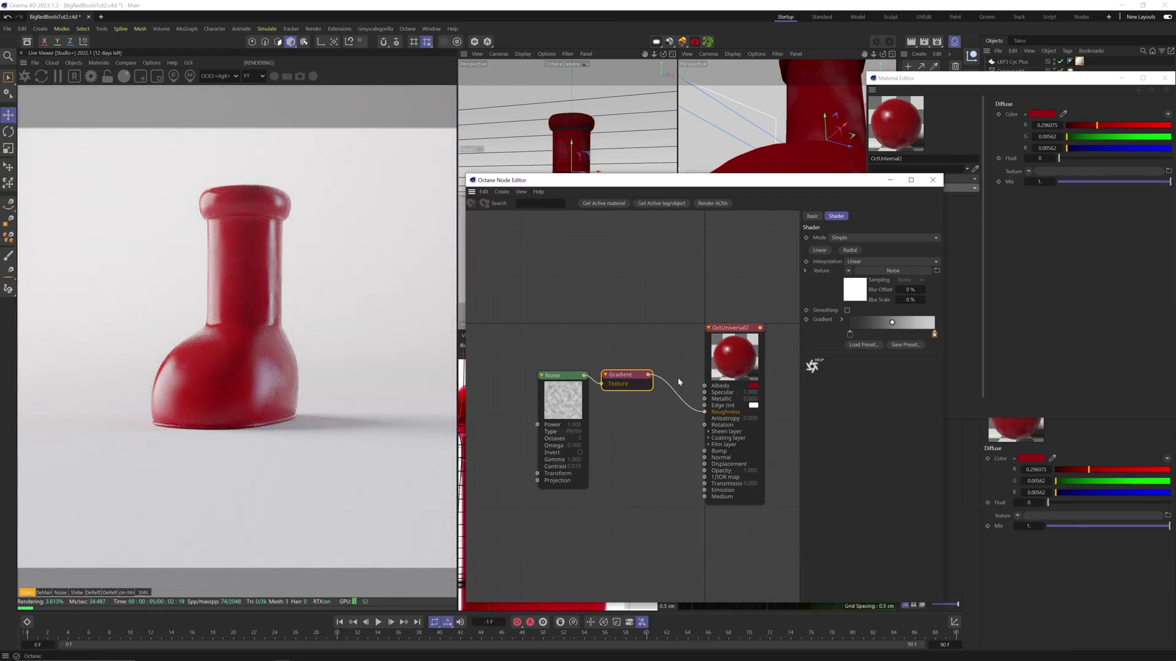
Set the brightness of the gradient's dark knot to 40
double_click(849, 333)
text(40)
key(Return)
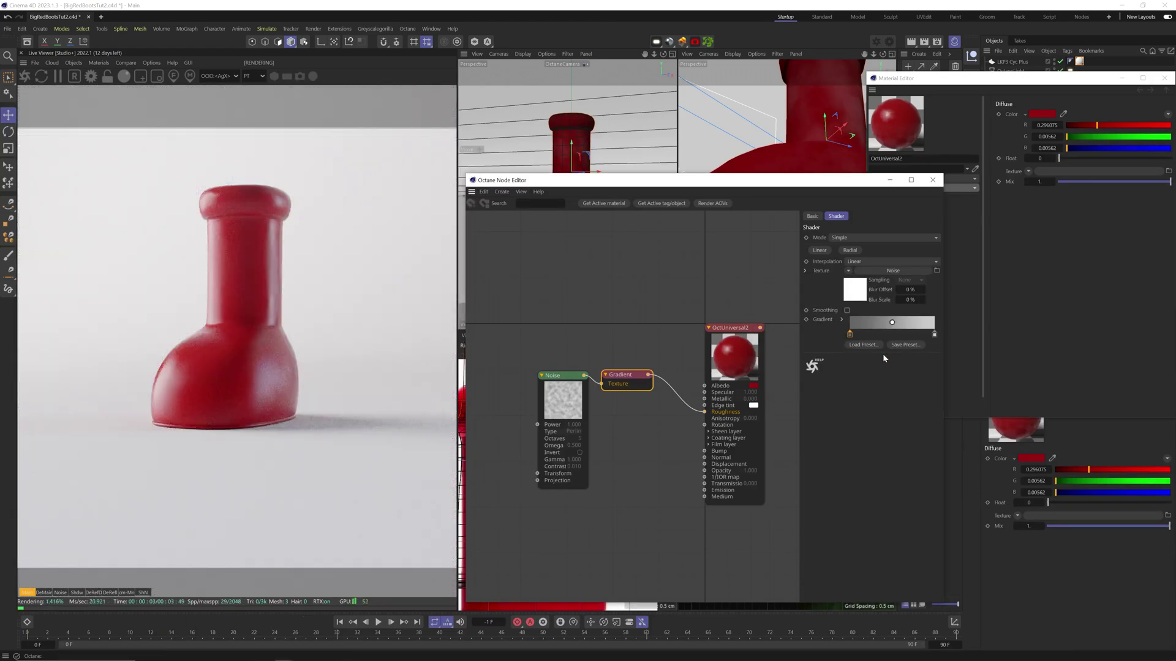
Set the boot material's dielectric IOR to 1.4, after trying 1.45
click(735, 359)
click(872, 248)
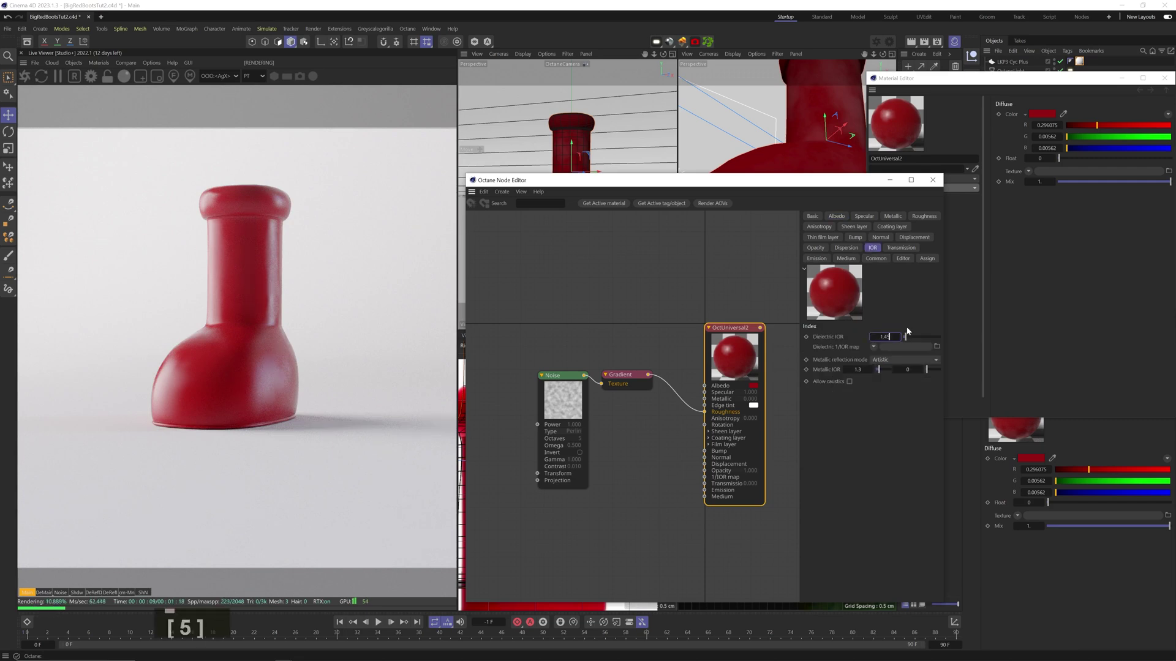
key(Return)
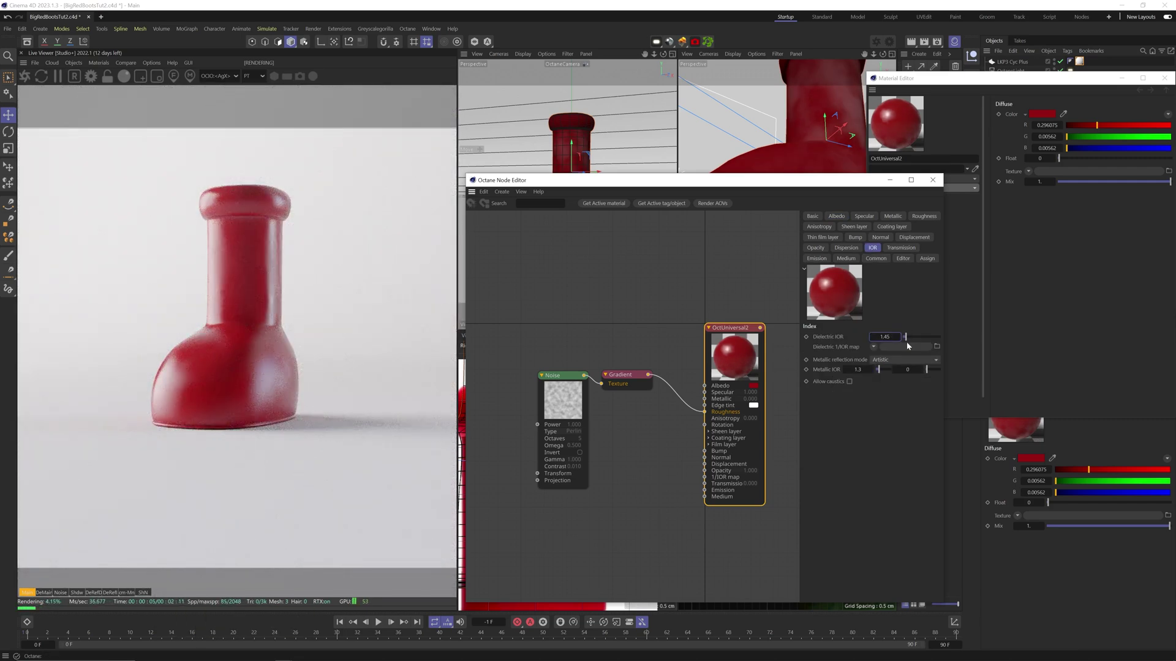
text(4)
key(Return)
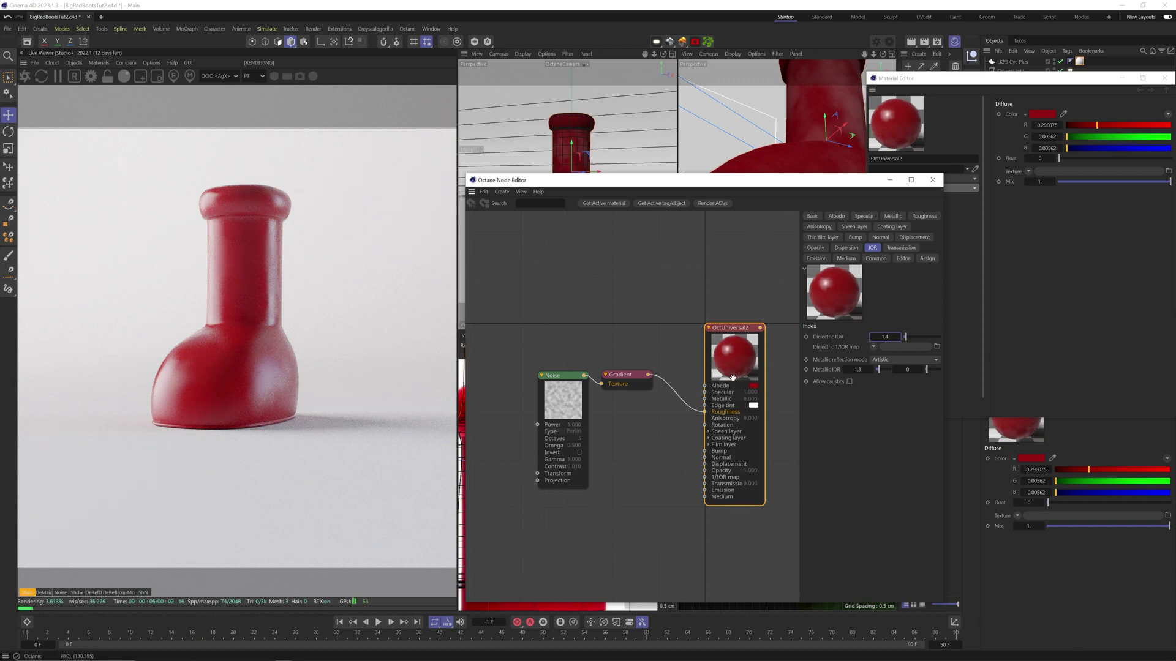
Duplicate the noise node into the material's Bump input, preview it in solo mode, and lower its Omega to about 0.16
middle_drag(616, 444, 628, 421)
mouse_move(580, 366)
mouse_down()
mouse_move(568, 359)
mouse_move(572, 473)
mouse_move(717, 429)
mouse_up()
right_click(557, 450)
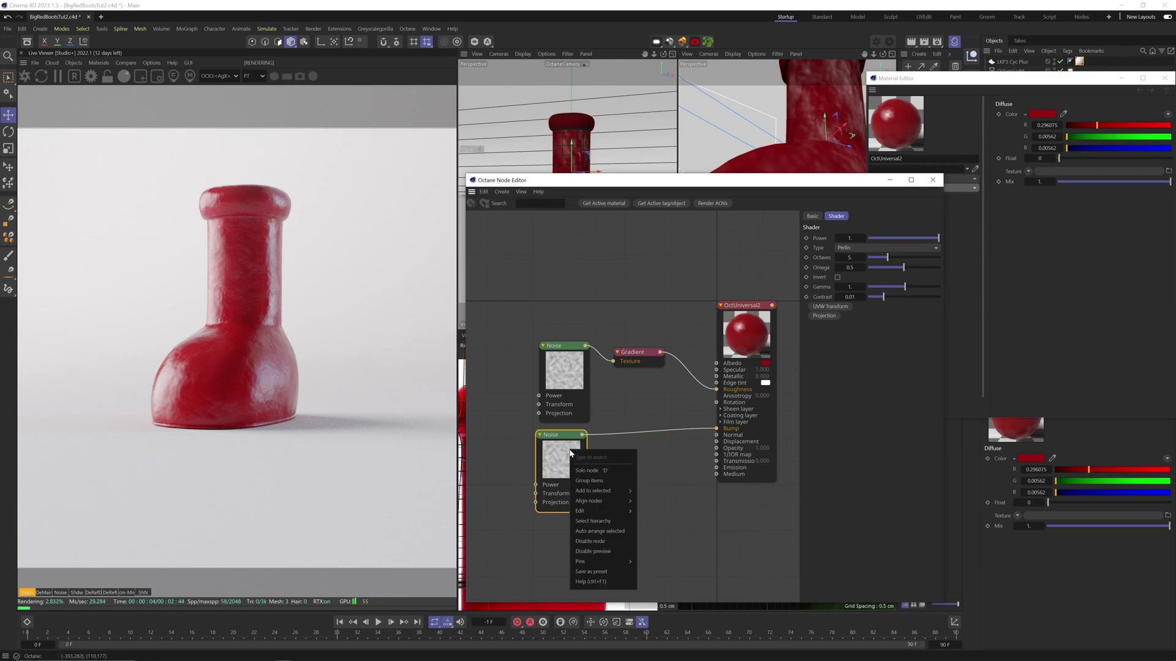
click(603, 470)
drag(878, 270, 881, 271)
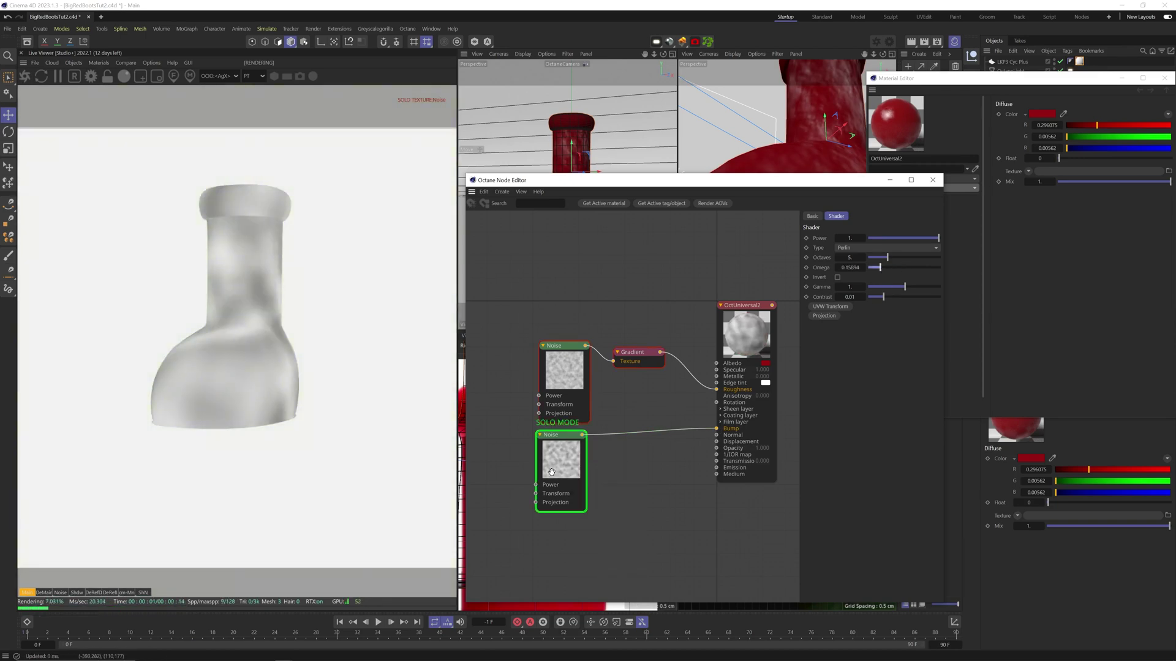
Add a UVW Transform node to the bump noise and set its locked scale to 0.7
click(822, 307)
middle_drag(528, 491, 578, 487)
click(548, 490)
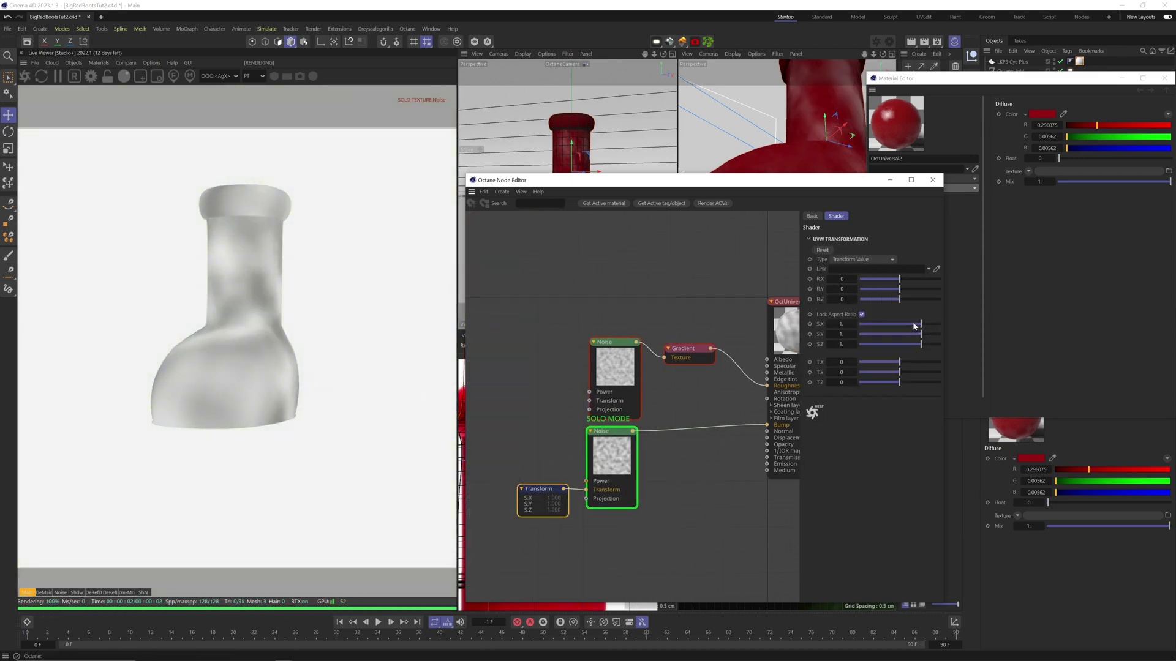
drag(918, 324, 915, 324)
double_click(841, 324)
text(0.7)
key(Return)
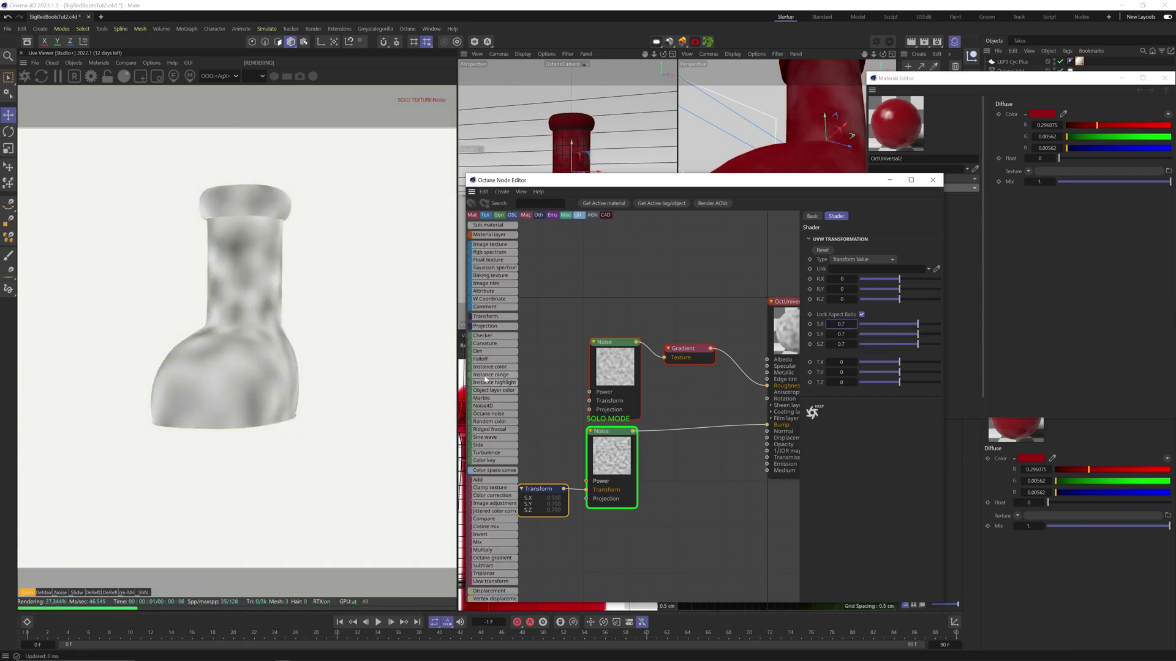
Insert a Gradient node between the bump noise and the material's Bump input, setting its white knot's brightness to 5
drag(685, 459, 687, 437)
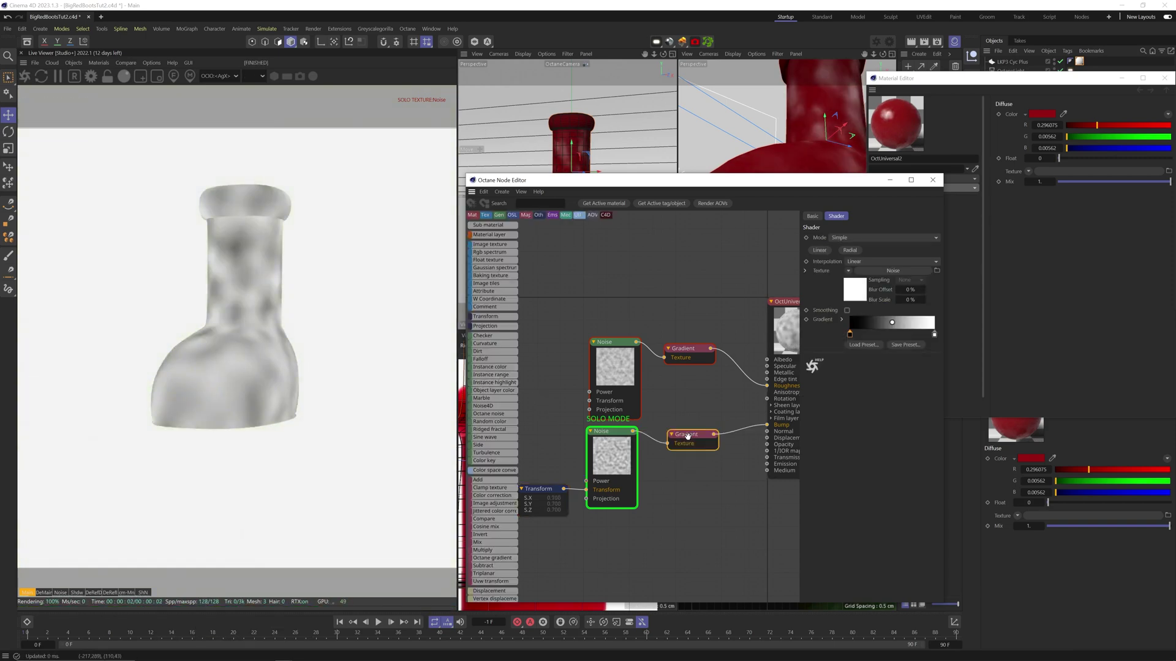
double_click(940, 338)
text(5)
key(Return)
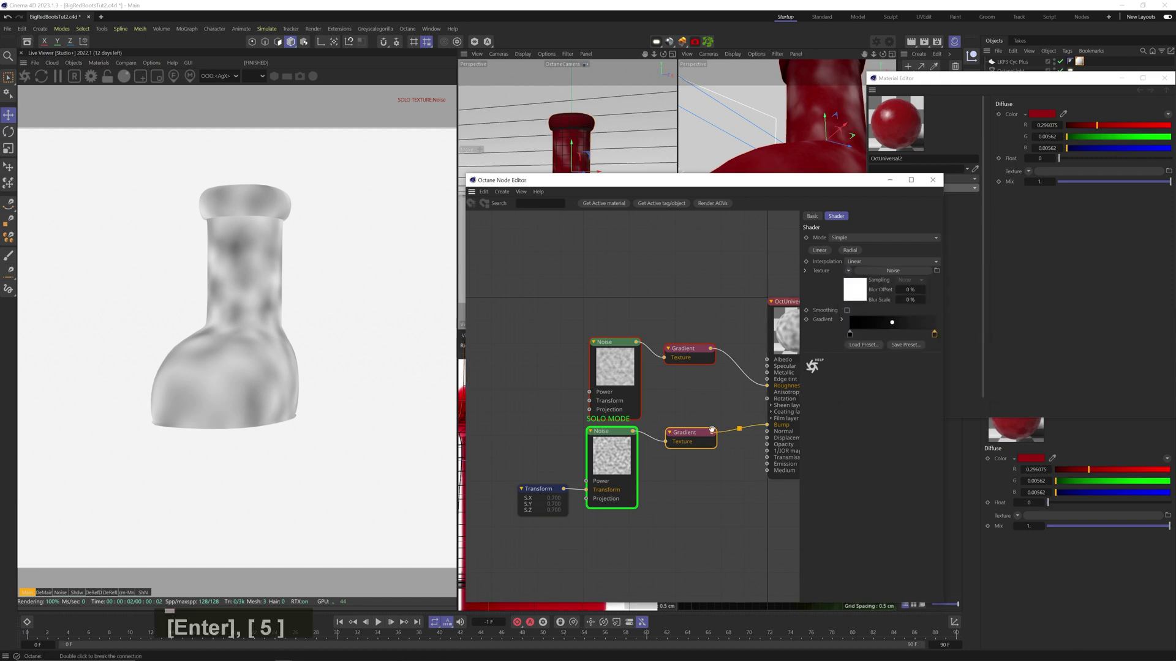
Turn off the bump noise's solo preview and save the project
right_click(606, 456)
click(622, 467)
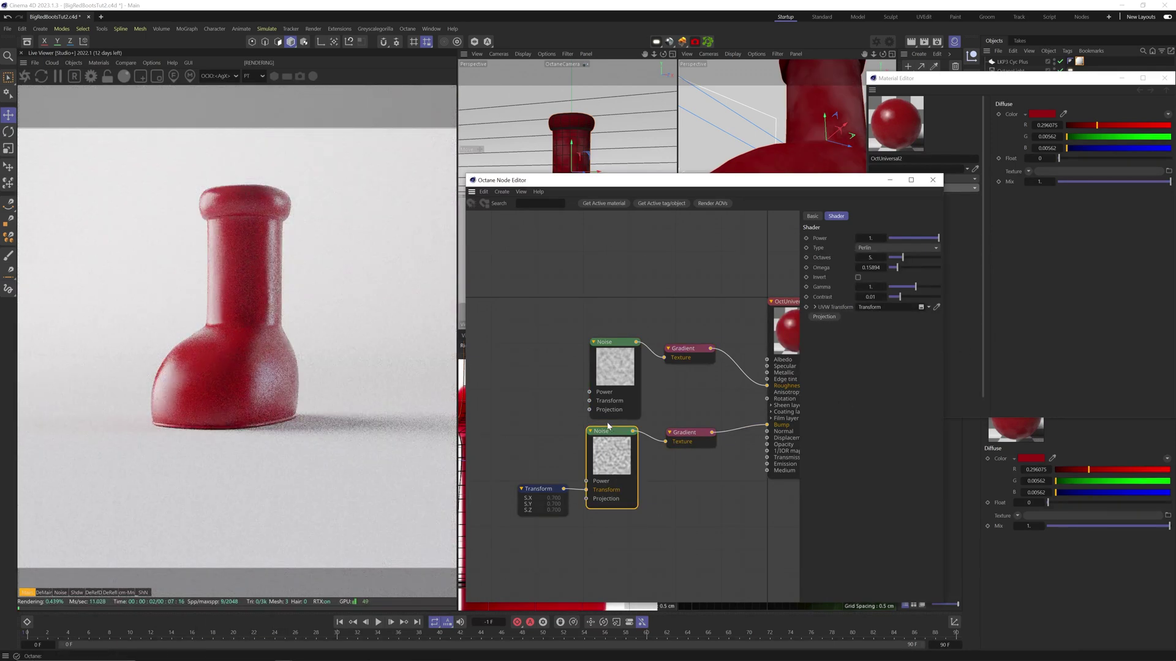
key(ctrl+s)
Set the boot material's transmission to Diffuse with a float of 1 and add a Random Walk medium
middle_drag(764, 357, 721, 341)
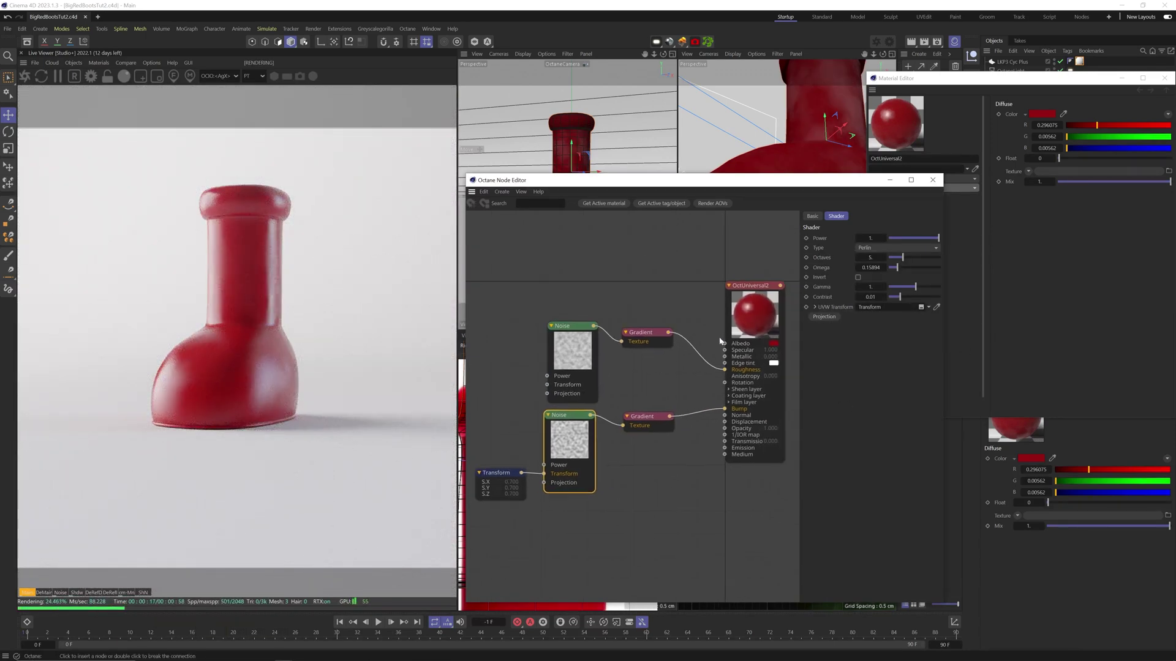
click(769, 318)
click(901, 248)
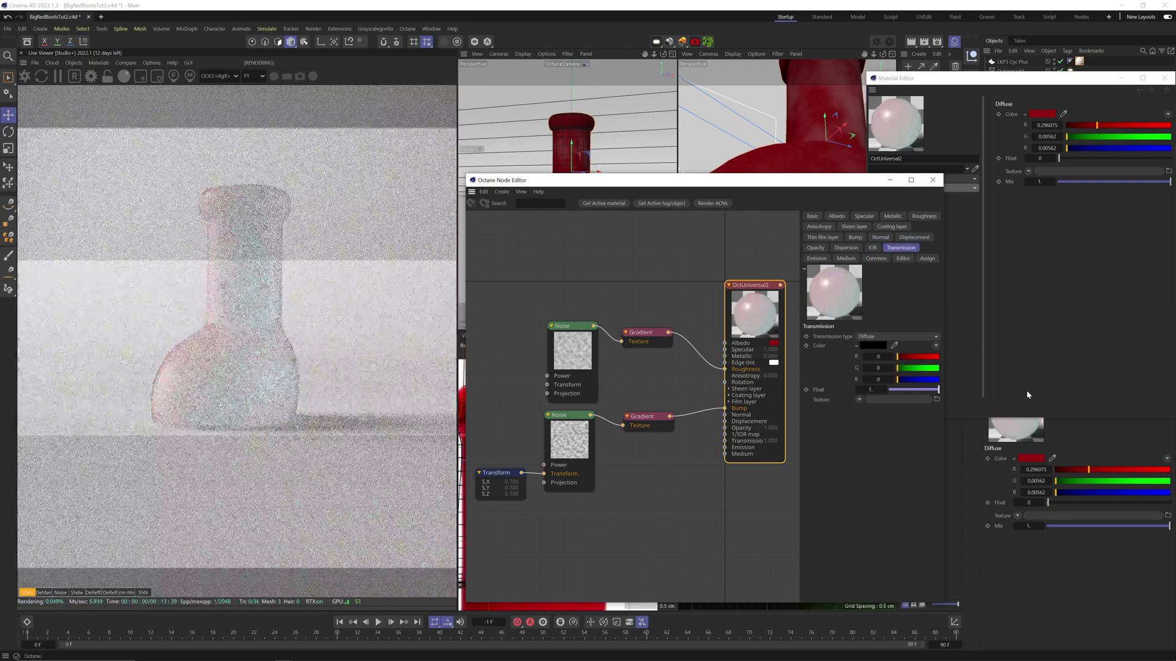
click(845, 257)
click(903, 336)
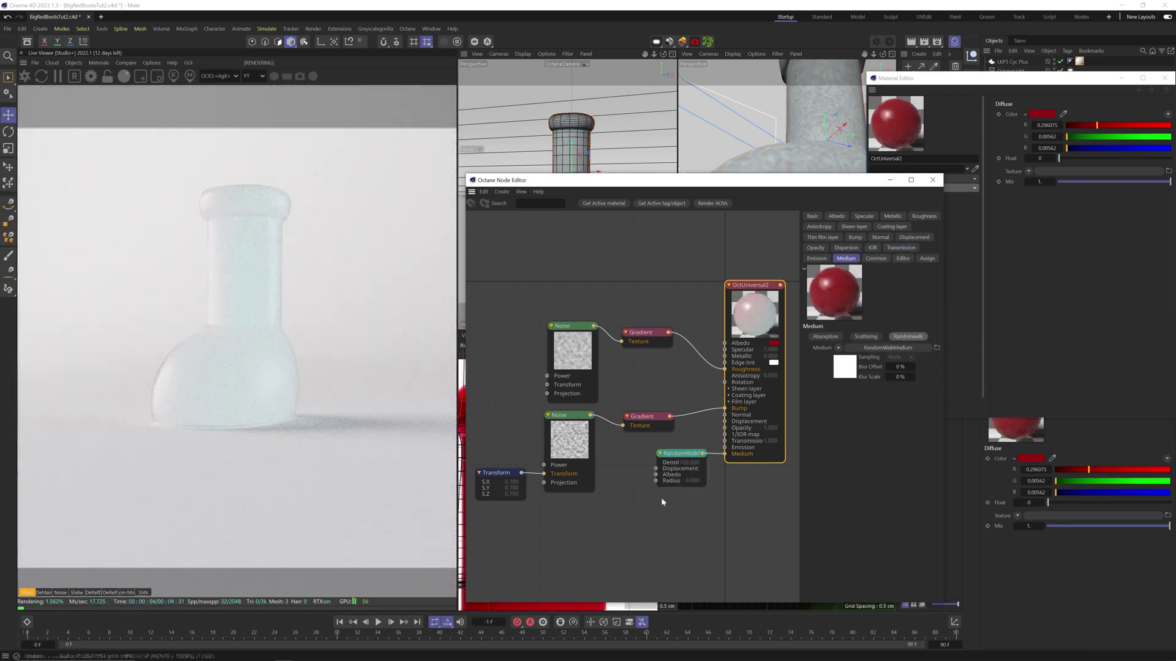
middle_drag(660, 497, 715, 441)
drag(729, 399, 696, 487)
Add an RGB Spectrum node coloured red (224, 31, 31) for the Random Walk medium's Albedo and duplicate it
mouse_move(494, 256)
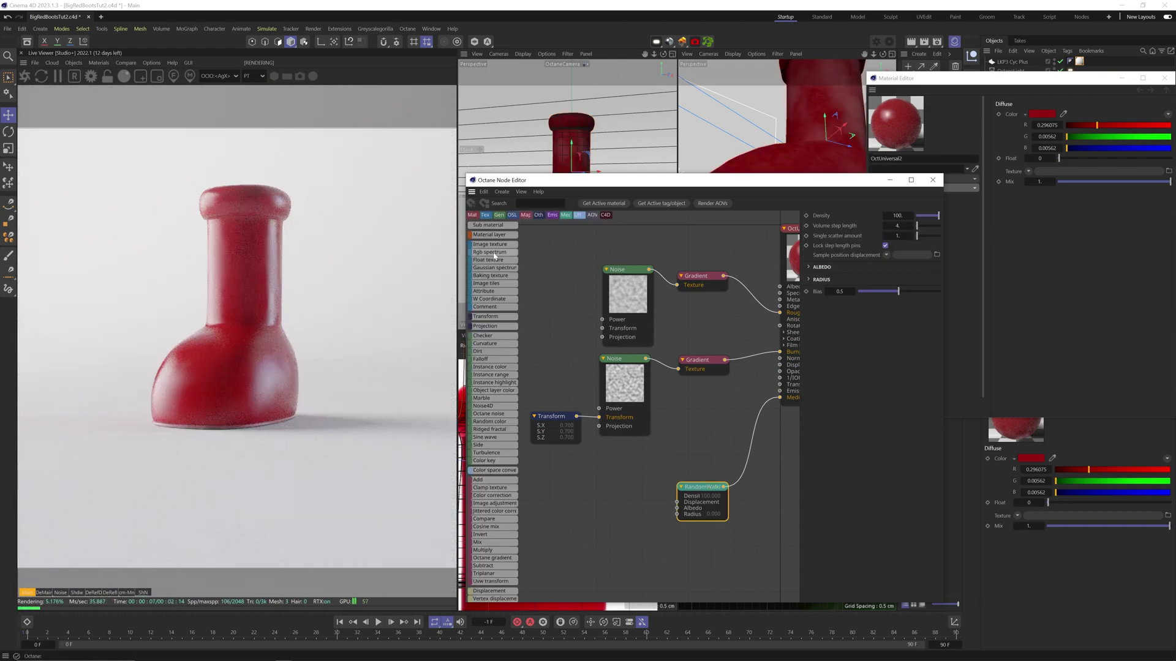
drag(624, 483, 630, 485)
drag(638, 488, 626, 492)
click(845, 238)
click(810, 290)
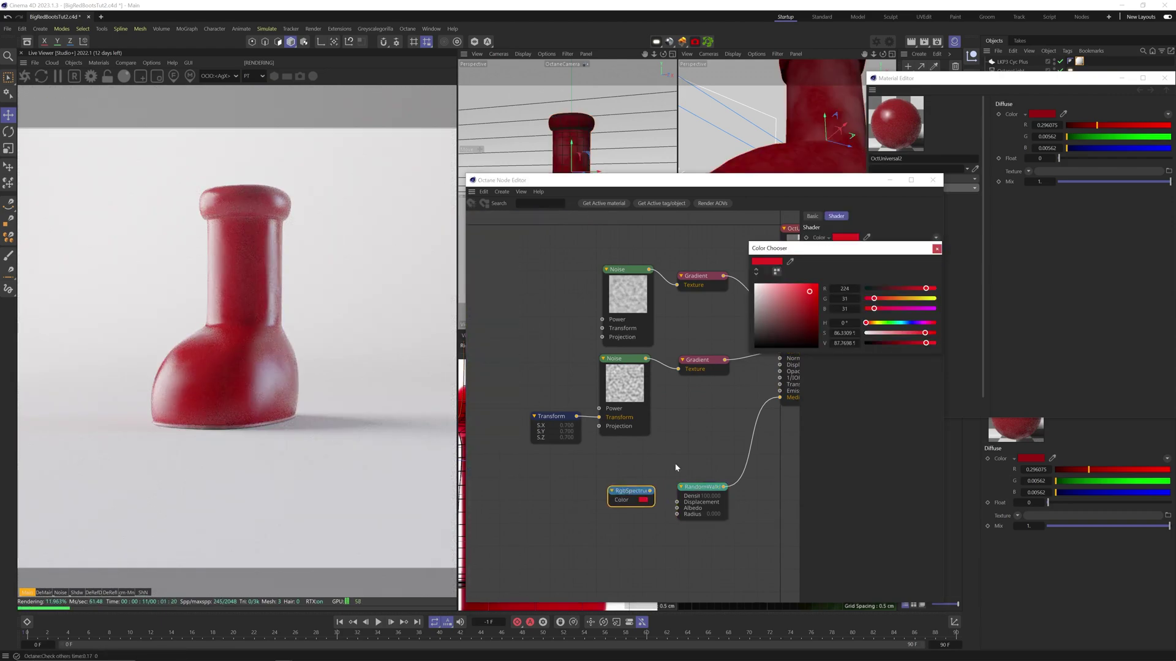
drag(650, 491, 632, 524)
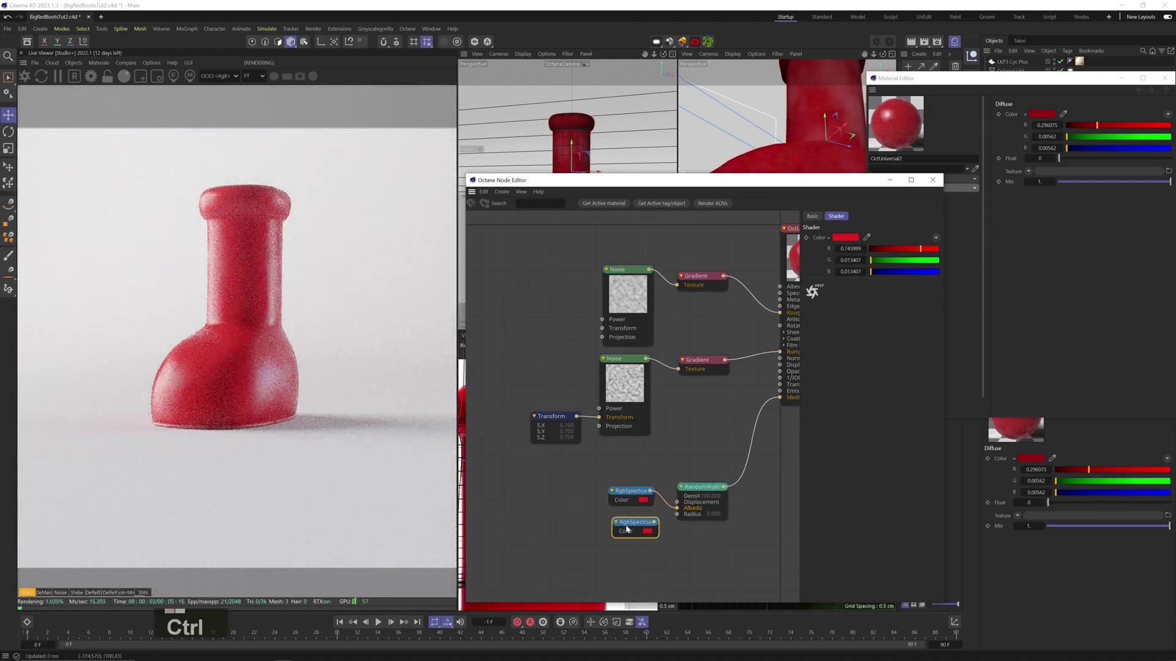
Shift one RGB Spectrum node slightly toward orange and wire the two nodes to the medium's Albedo and Radius inputs
click(845, 237)
click(810, 292)
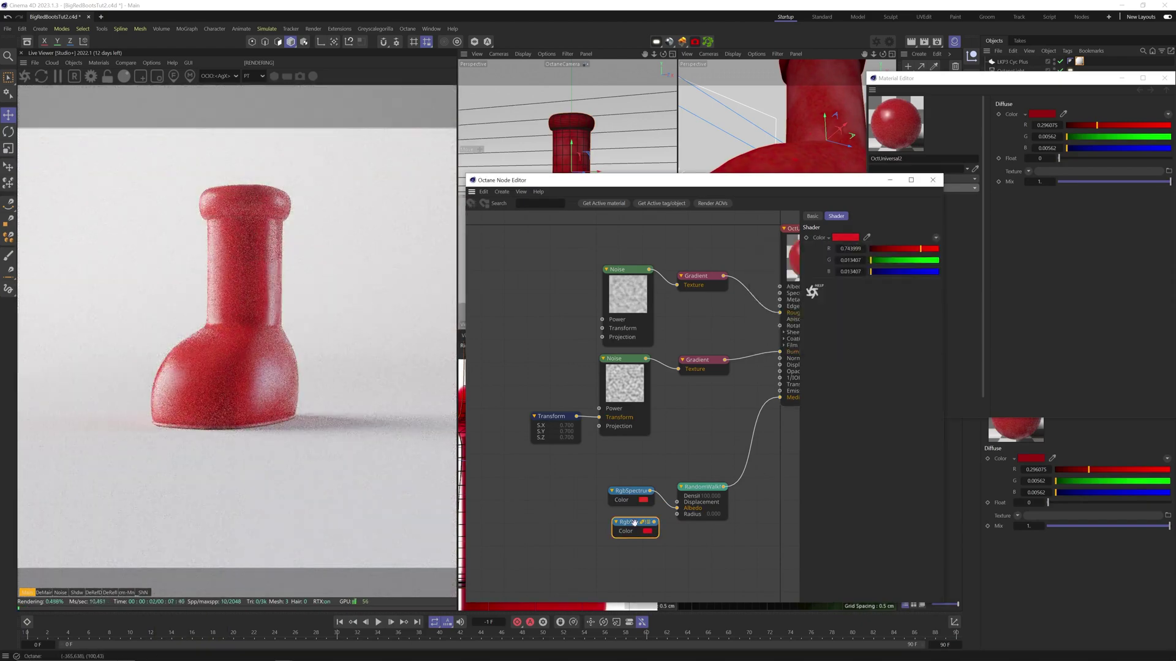
click(634, 500)
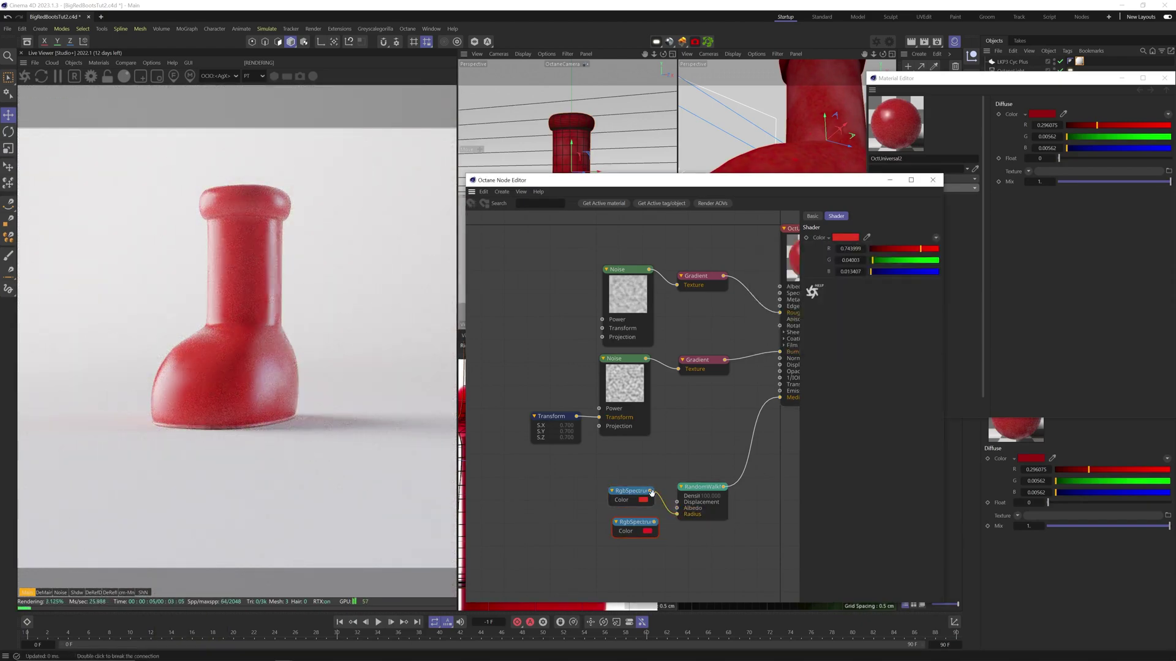
drag(642, 491, 648, 547)
drag(654, 522, 631, 549)
drag(636, 522, 631, 494)
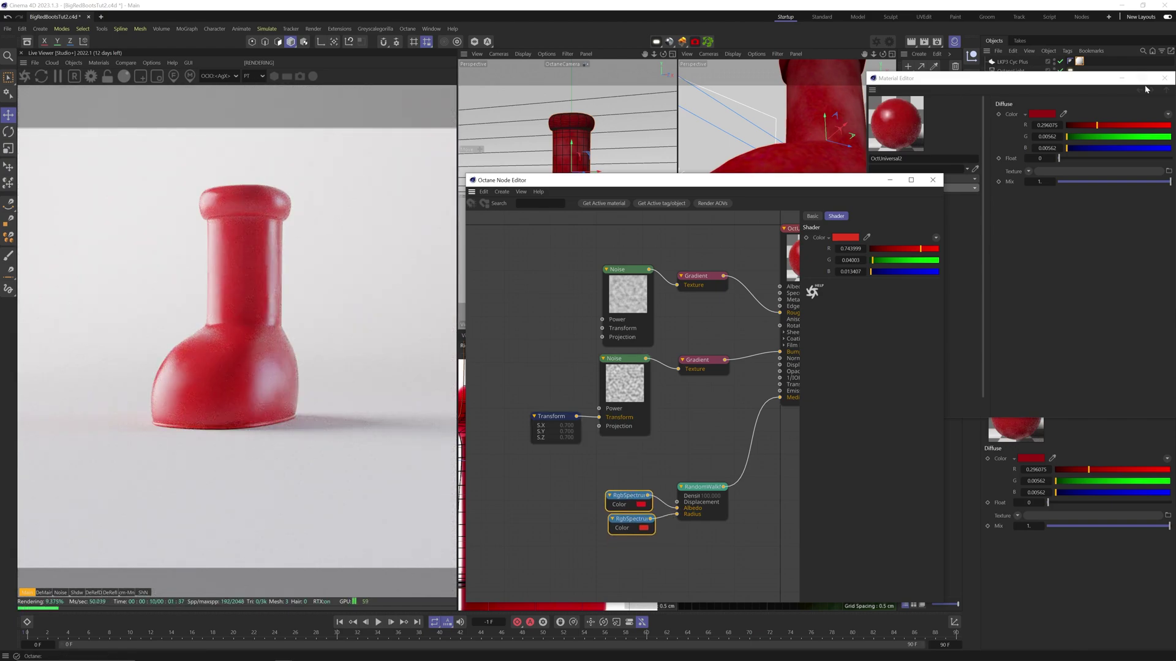
Close the Material Editor and set the sky environment's power to 0.5
click(1164, 78)
text(0.5)
key(Return)
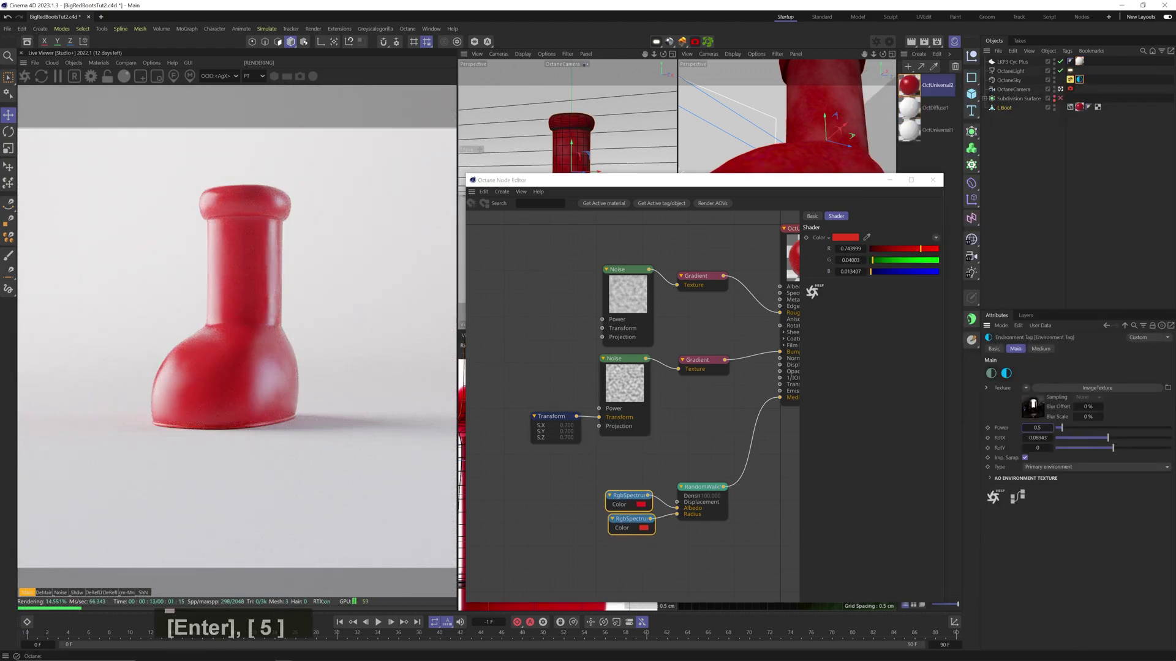
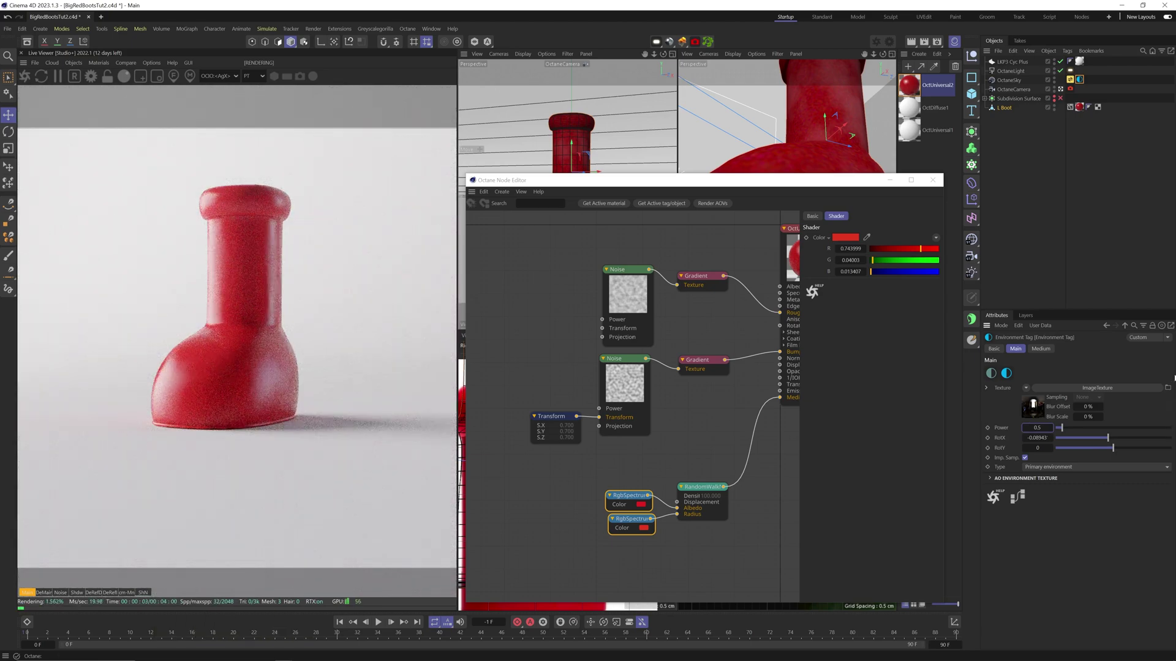
Compare the render with the Octane light off and on, rotate the environment to a RotX of about 0.06, and save
click(1060, 72)
click(1060, 72)
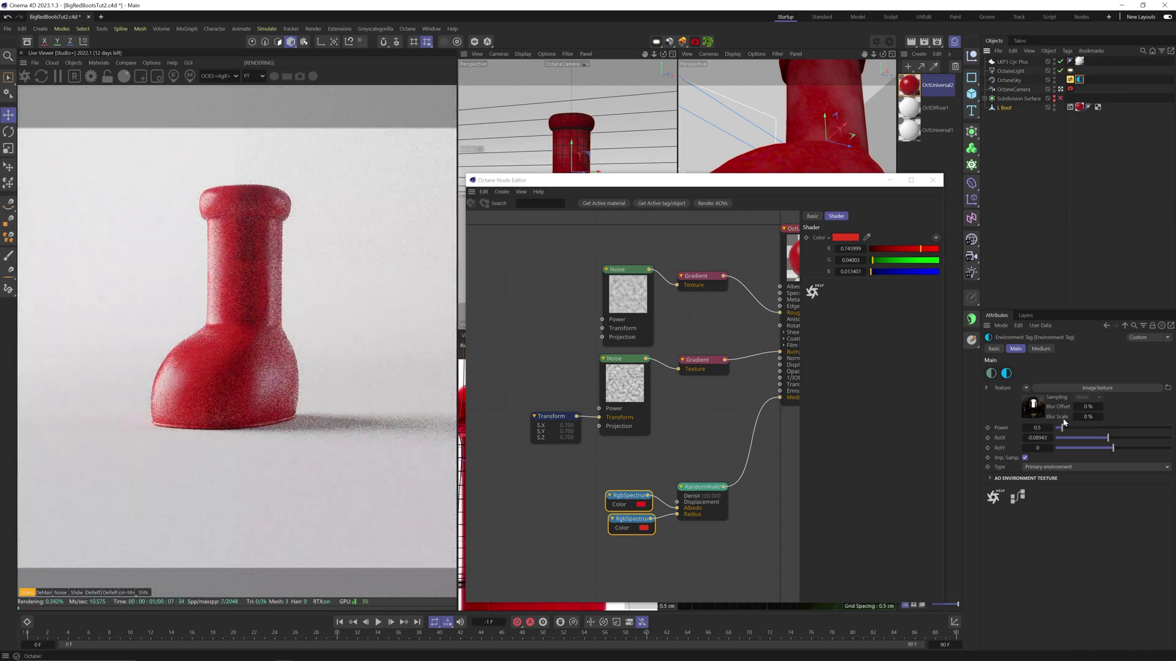
drag(1037, 438, 1035, 420)
key(ctrl+s)
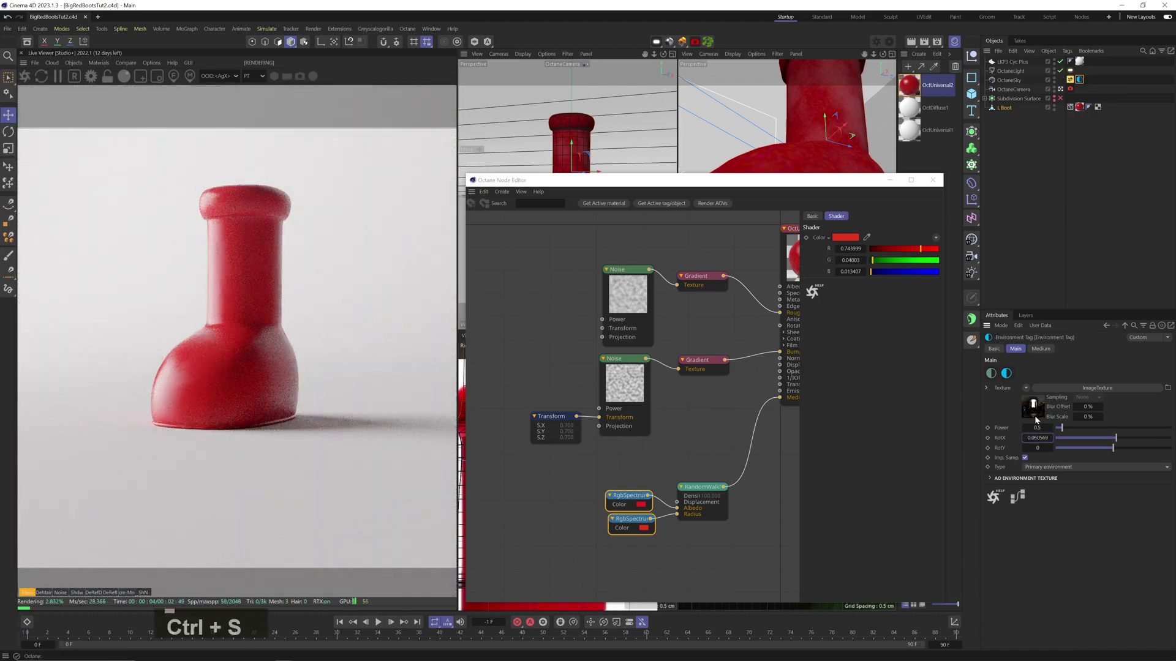
Leave the Octane camera, hide the cyclorama backdrop, and frame the boot's sole from below
click(1060, 90)
drag(735, 180, 735, 266)
key(2)
drag(603, 135, 539, 141)
key(3)
key(3)
drag(576, 202, 680, 176)
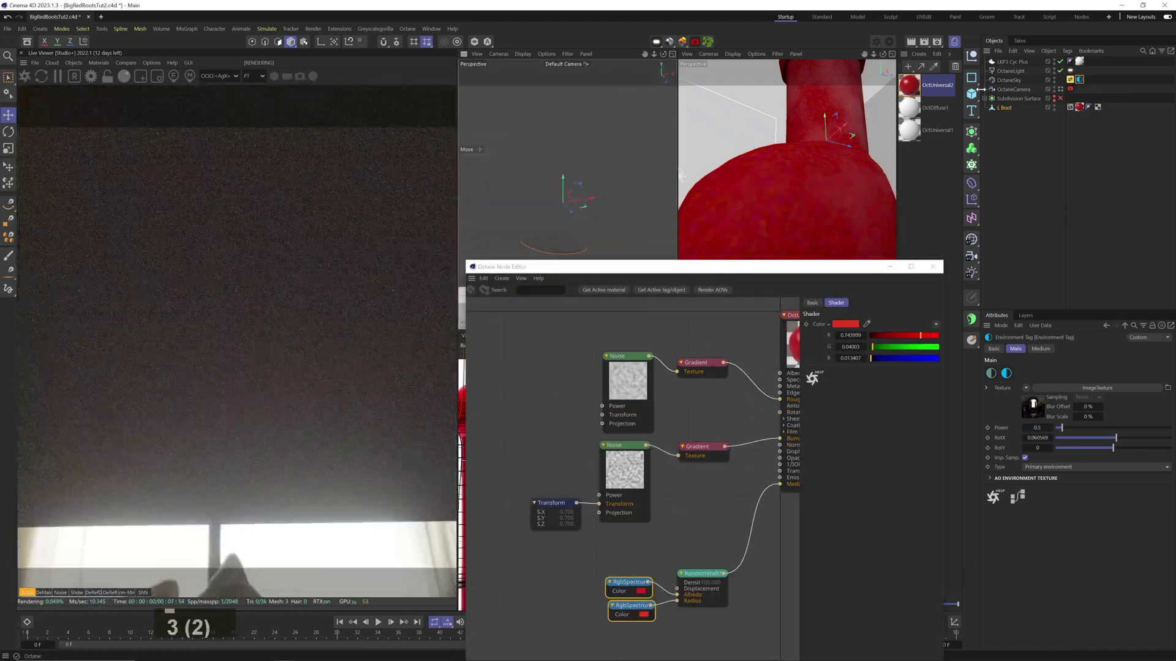
click(1060, 62)
key(1)
key(2)
drag(567, 236, 576, 156)
key(1)
Add a Displacement node to the boot material and place it above the Random Walk node
middle_drag(690, 578, 668, 527)
drag(668, 527, 653, 588)
click(780, 422)
click(911, 325)
click(834, 422)
drag(714, 401, 669, 517)
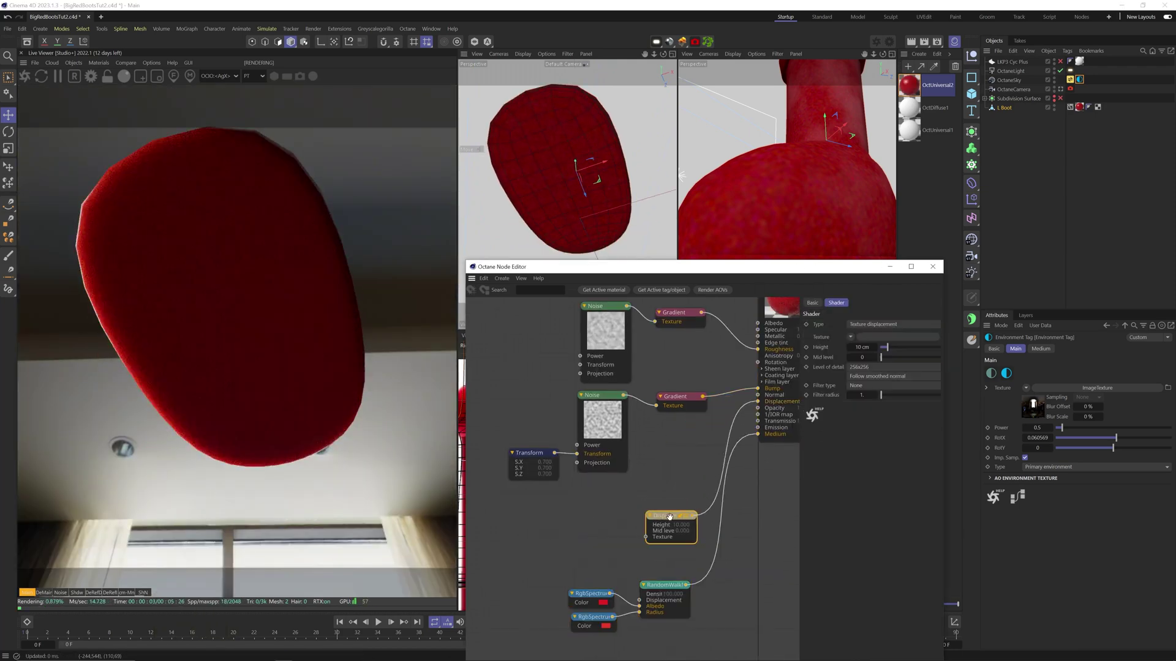
Set the displacement's height to 0.5 cm, level of detail to 4096x4096 and mid level to 1
text(.5)
key(Return)
click(892, 366)
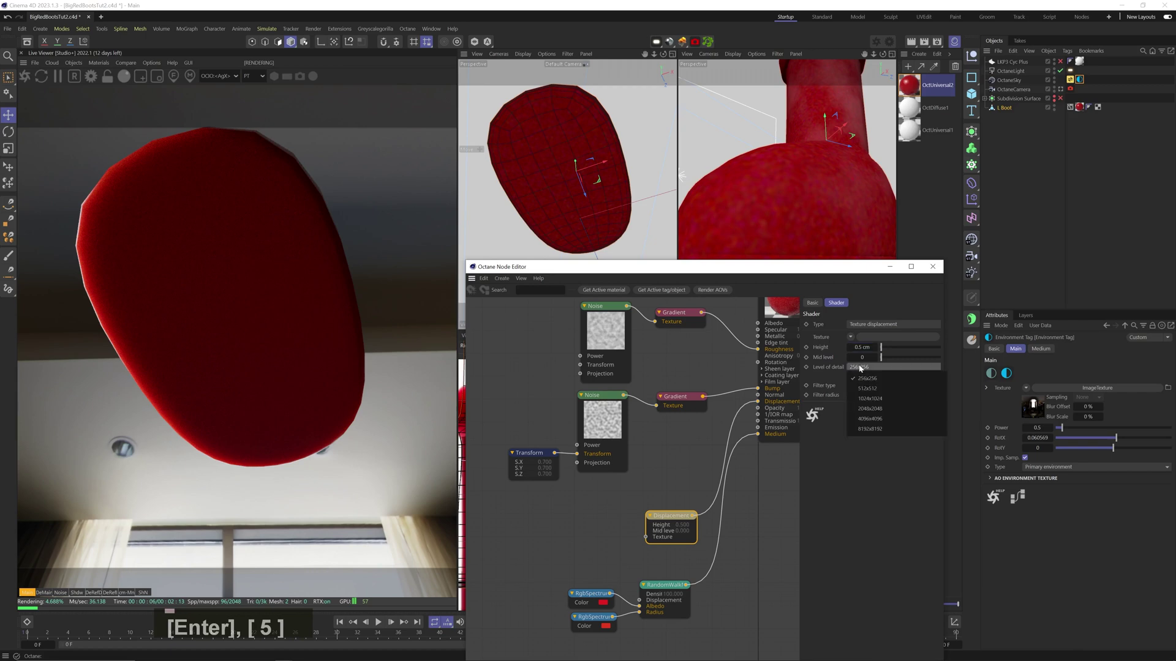
click(868, 423)
drag(868, 355, 961, 351)
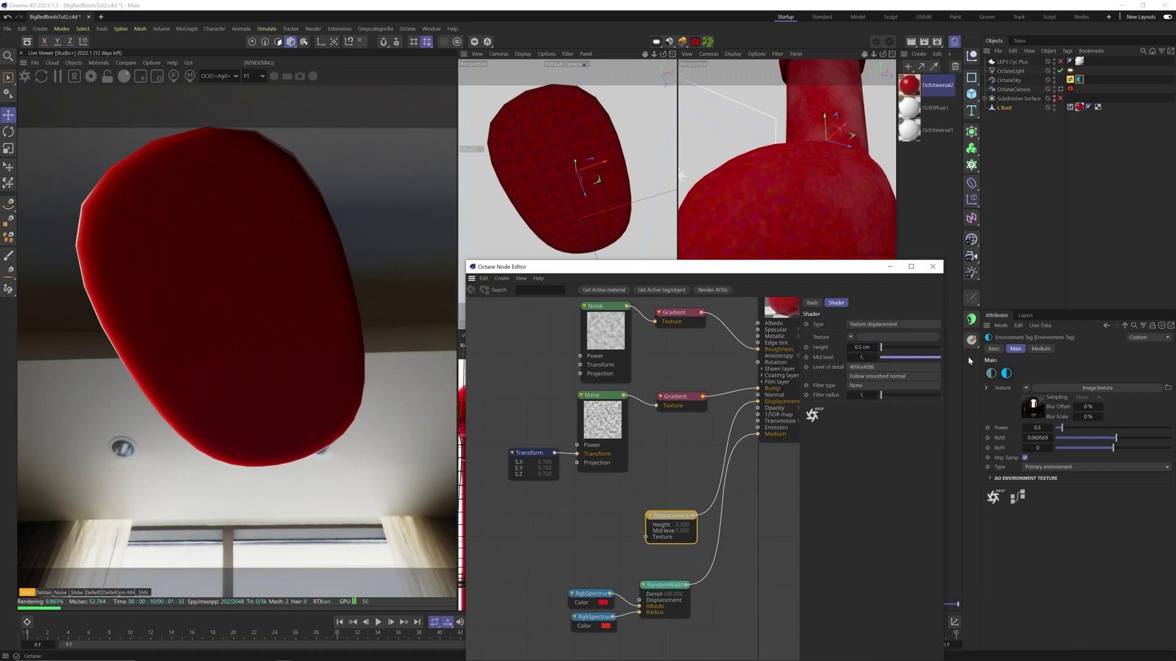
Load BigRedBoots2_LBoot_UV_Map.psd as an image texture into the Displacement node and set its type to Float
mouse_move(499, 466)
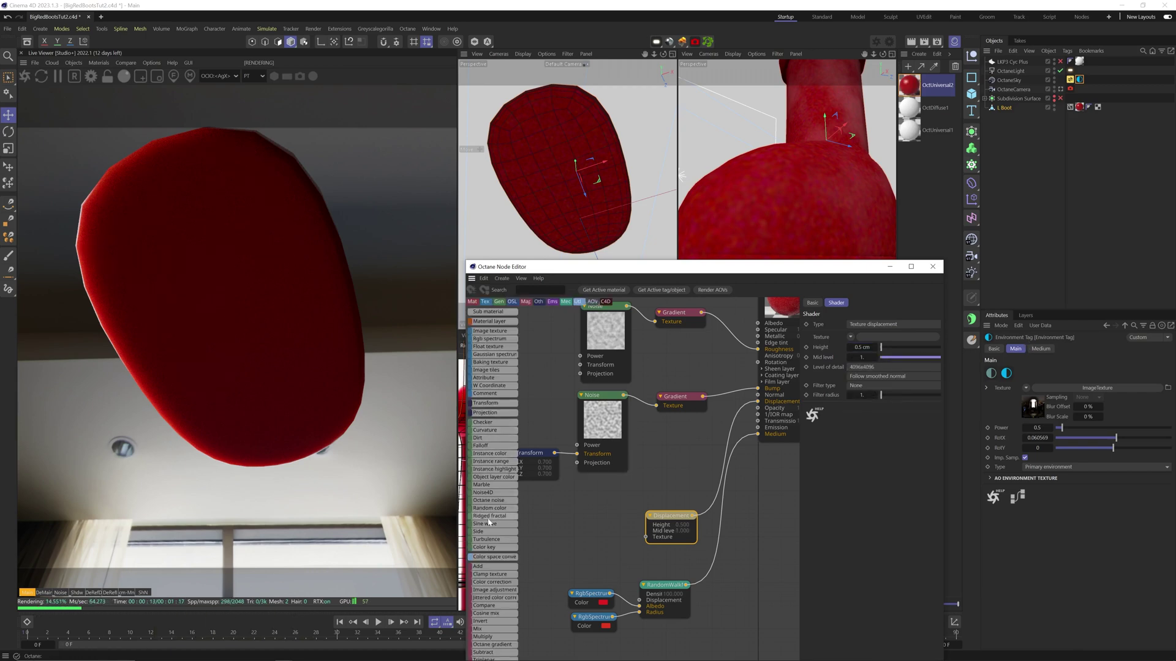
drag(494, 332, 617, 486)
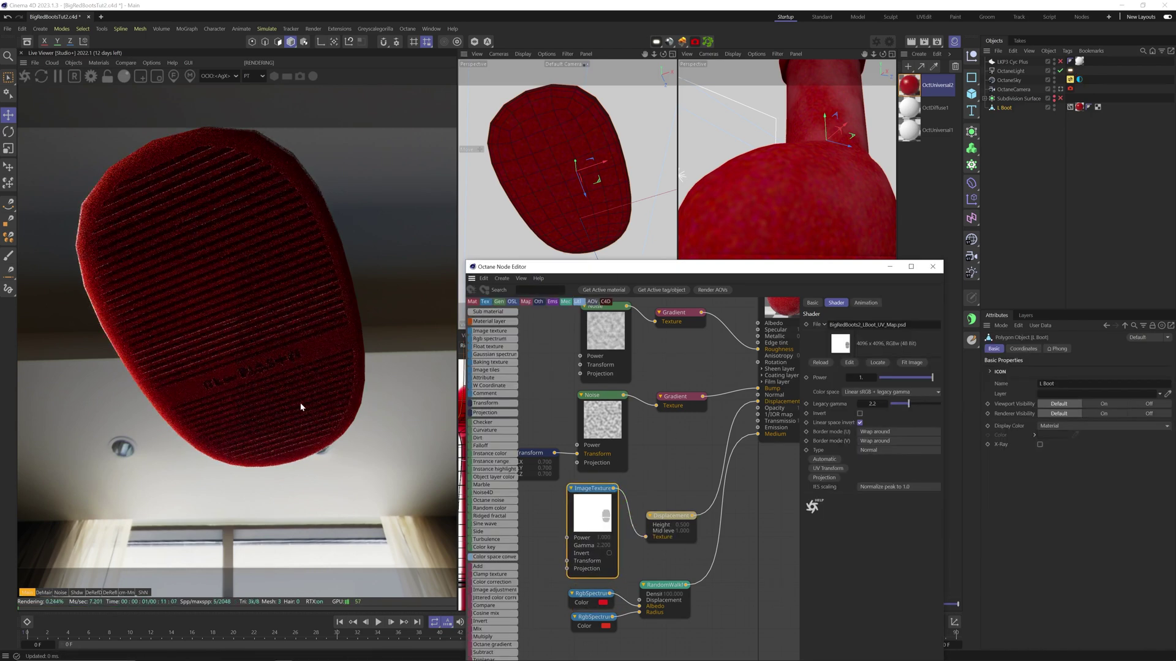
click(868, 450)
click(874, 476)
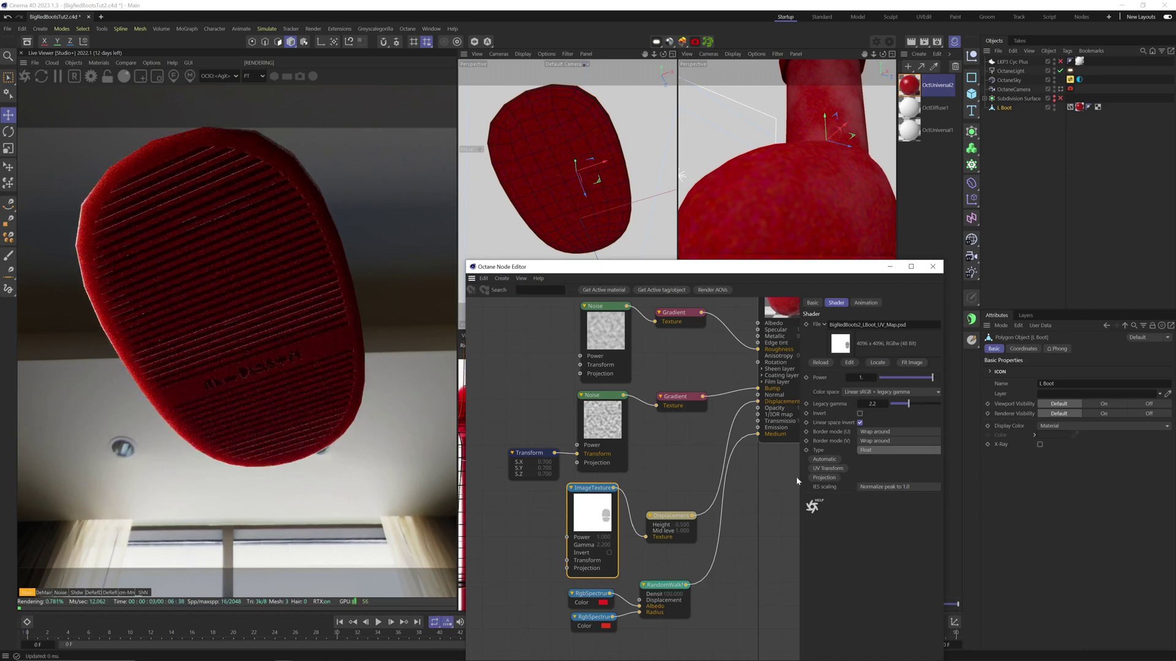
Add an Octane Object tag to the L Boot object and set its subdivision level to 1
right_click(1006, 111)
mouse_move(1036, 157)
mouse_move(987, 159)
click(1030, 182)
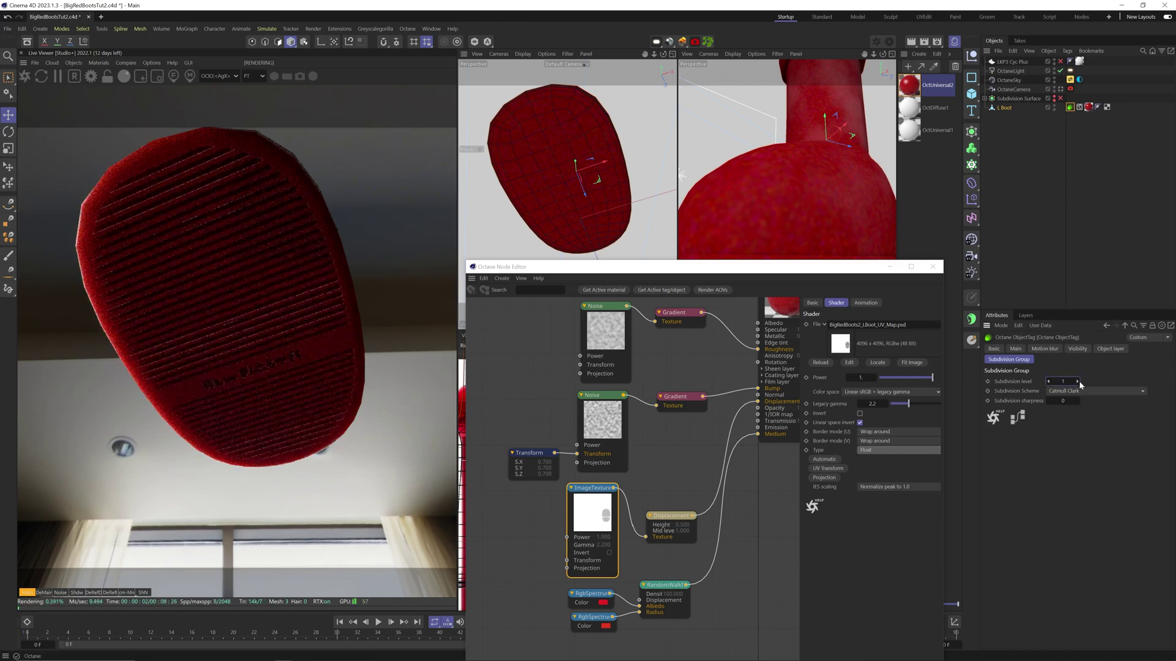
Set the displacement's filter type to Gaussian and its height to 0.25 cm while checking the sole's lettering up close
alt+drag(538, 160, 576, 119)
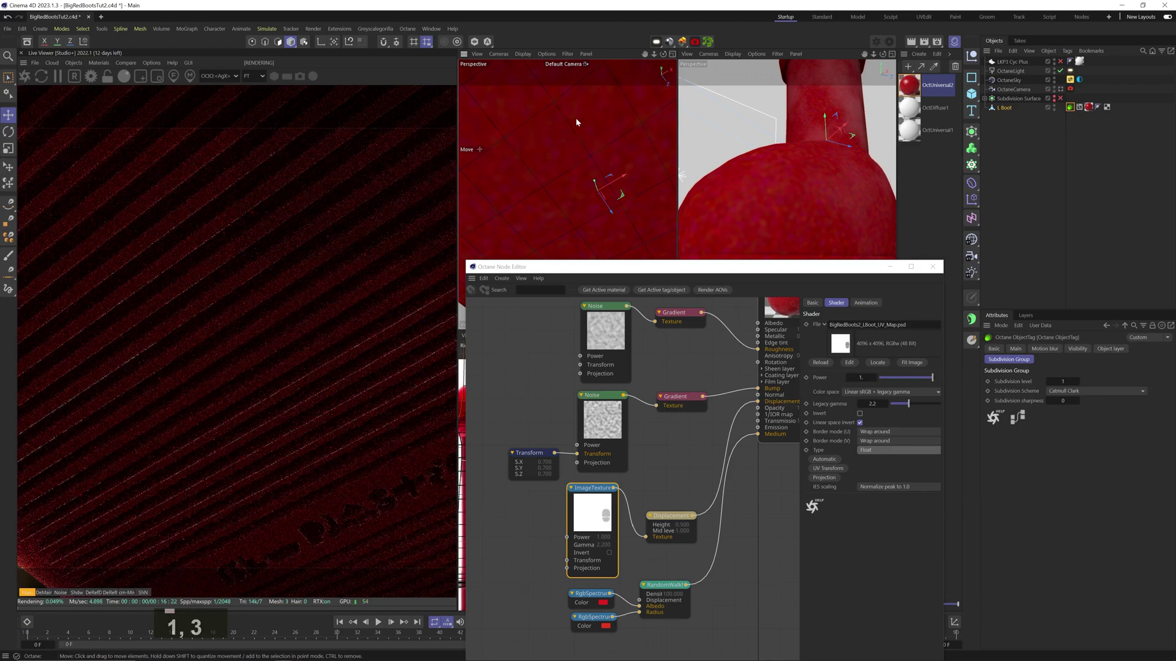
drag(671, 516, 668, 486)
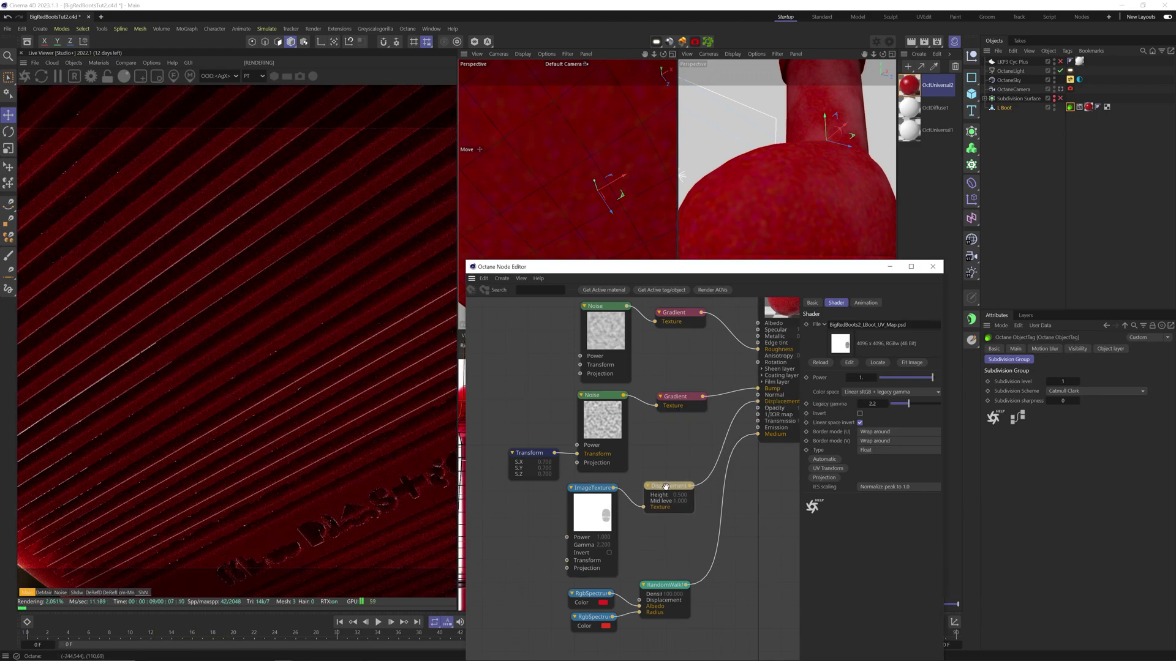
click(865, 415)
click(867, 446)
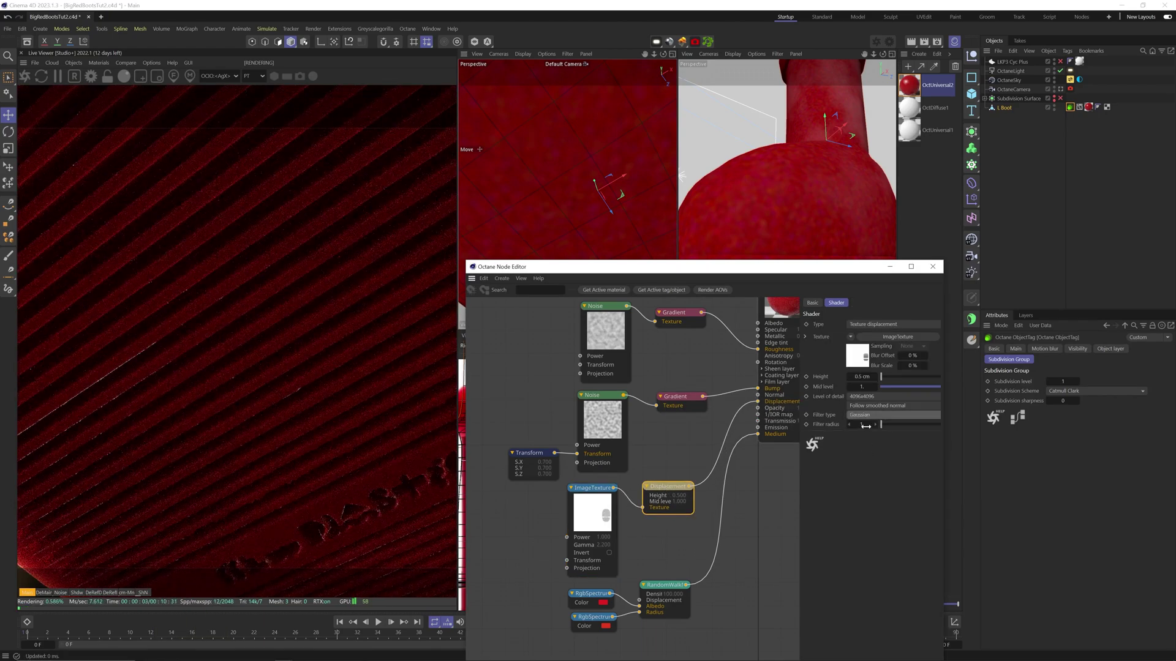
text(0.25)
key(Return)
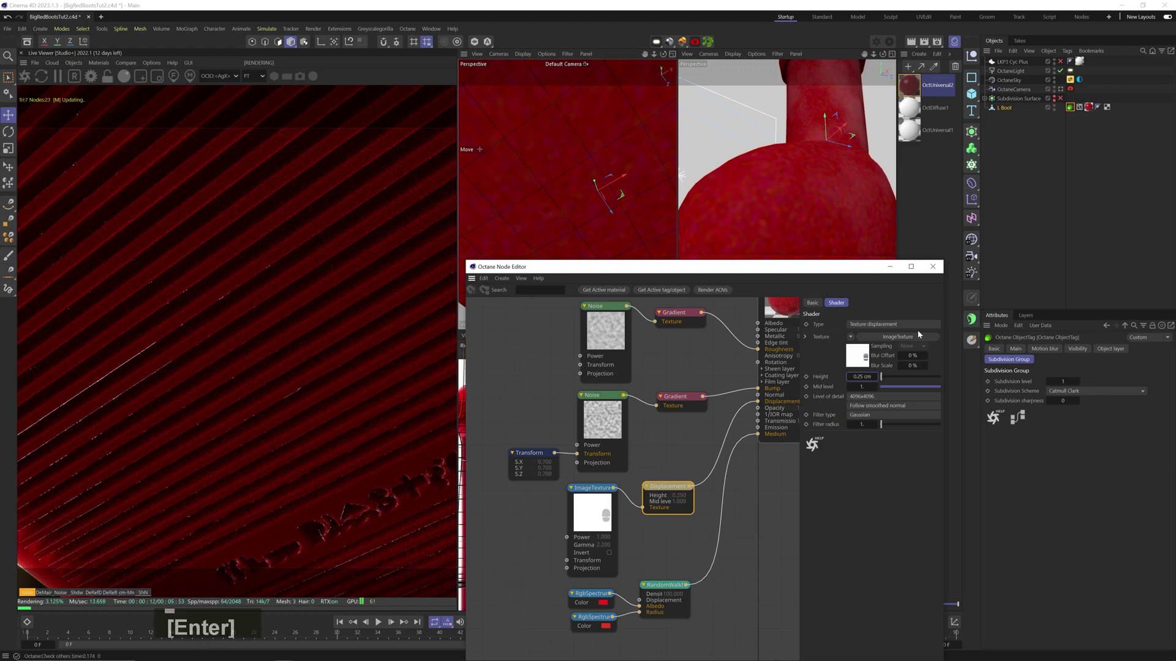
Set the red universal material's dielectric IOR to 1.38
middle_drag(699, 372, 678, 400)
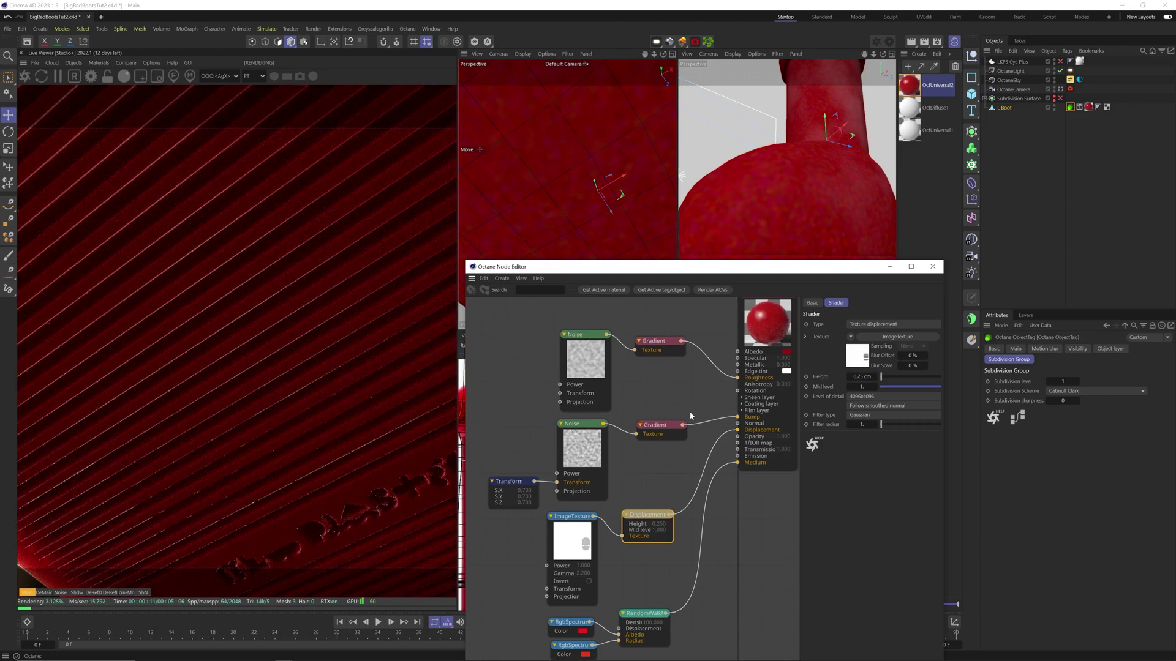
drag(683, 425, 681, 339)
drag(679, 336, 738, 378)
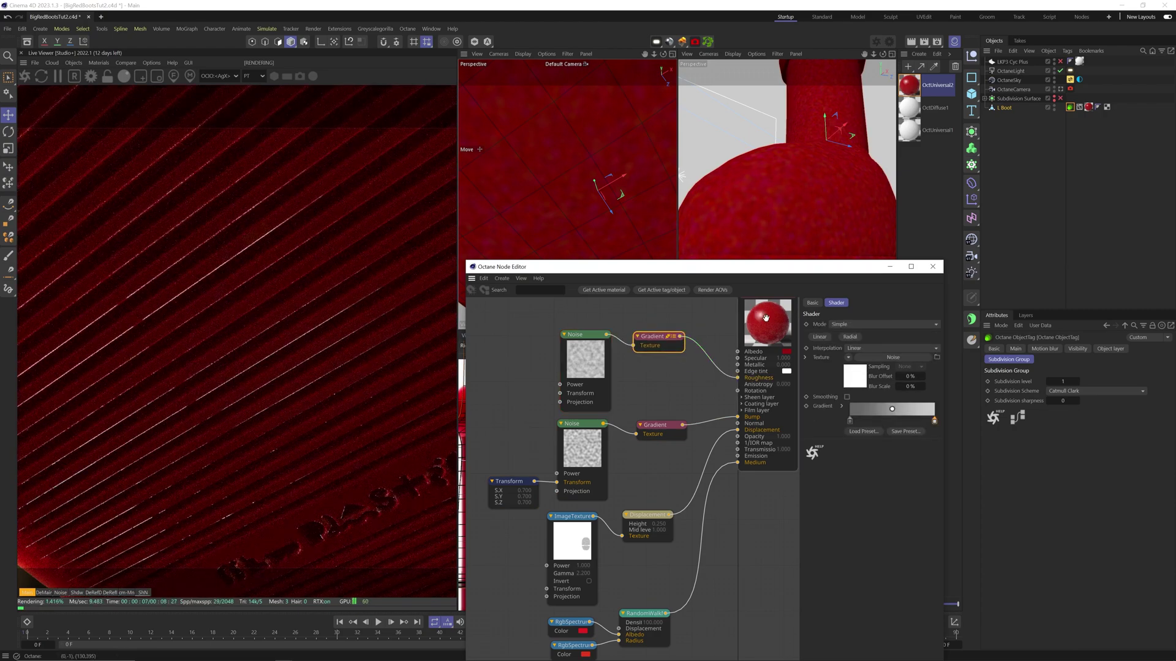
click(743, 365)
click(872, 334)
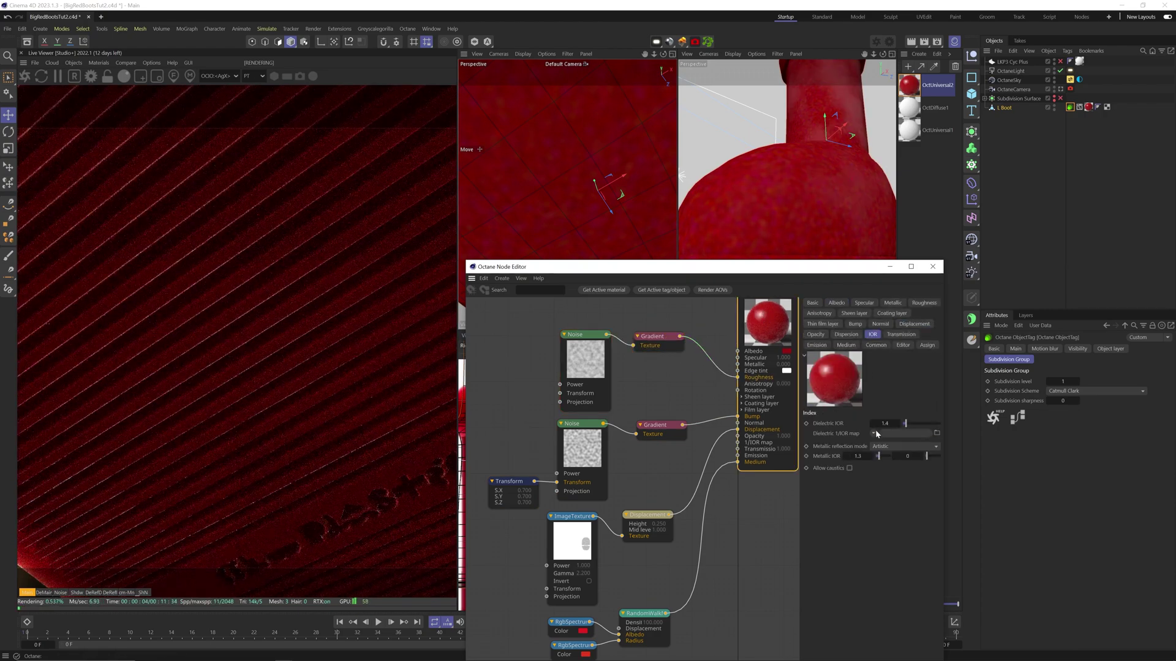
click(882, 423)
text(1.38)
key(Return)
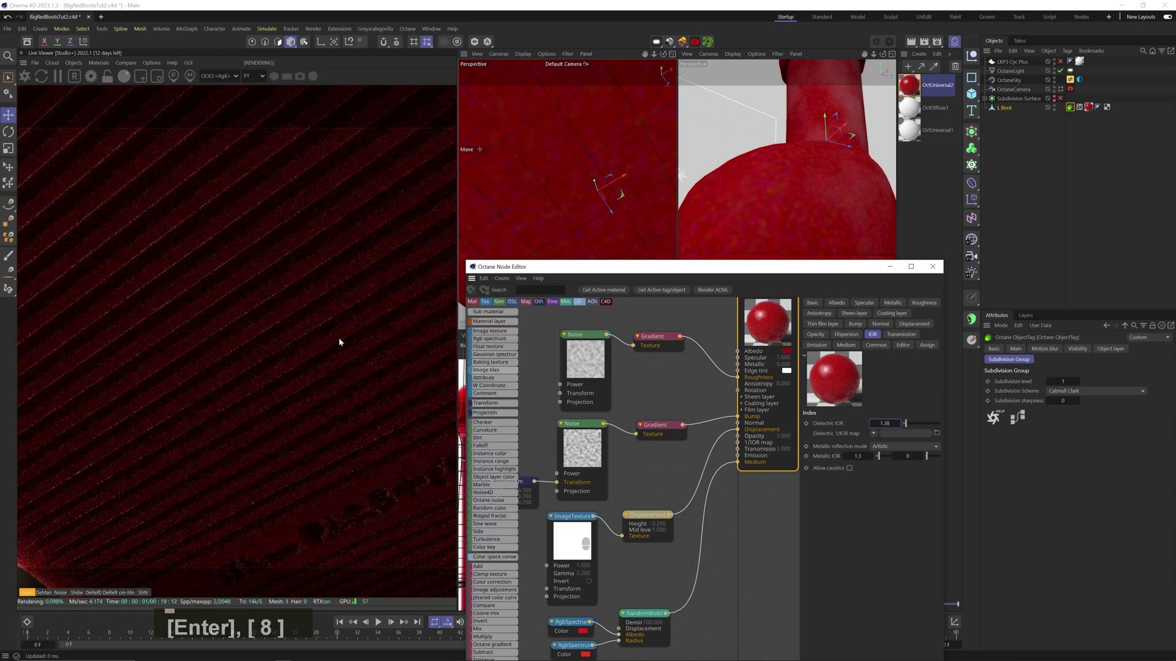
Raise the subdivision level in the L Boot's Octane Object tag to 2
key(2)
drag(581, 152, 578, 111)
key(3)
key(1)
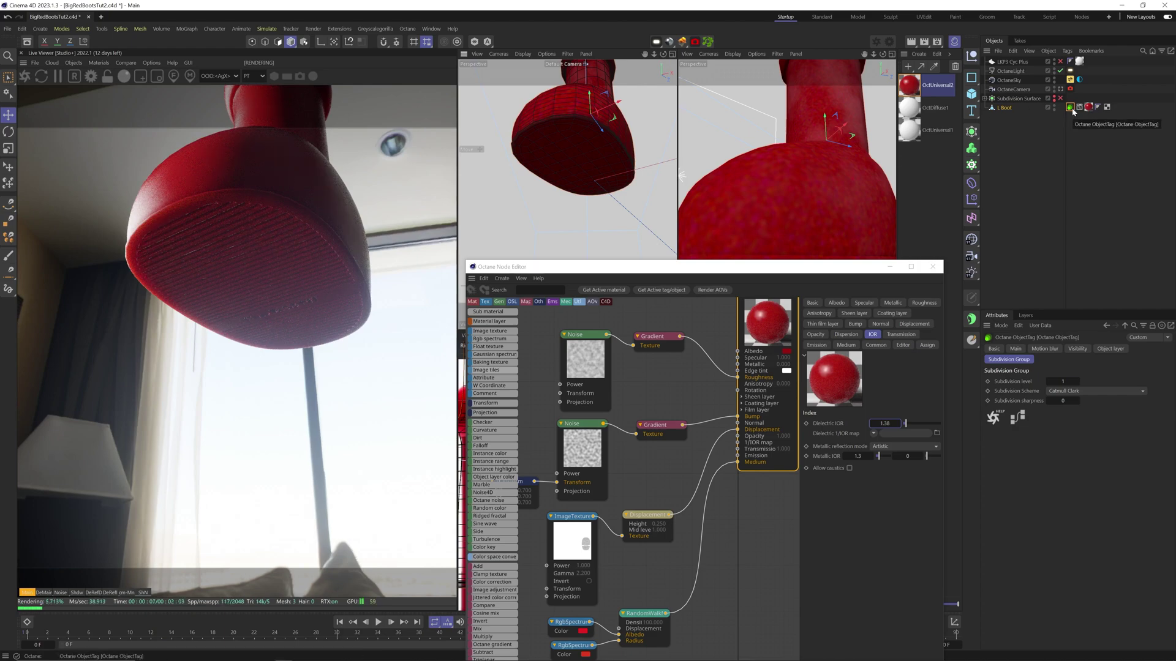
key(1)
drag(587, 193, 585, 234)
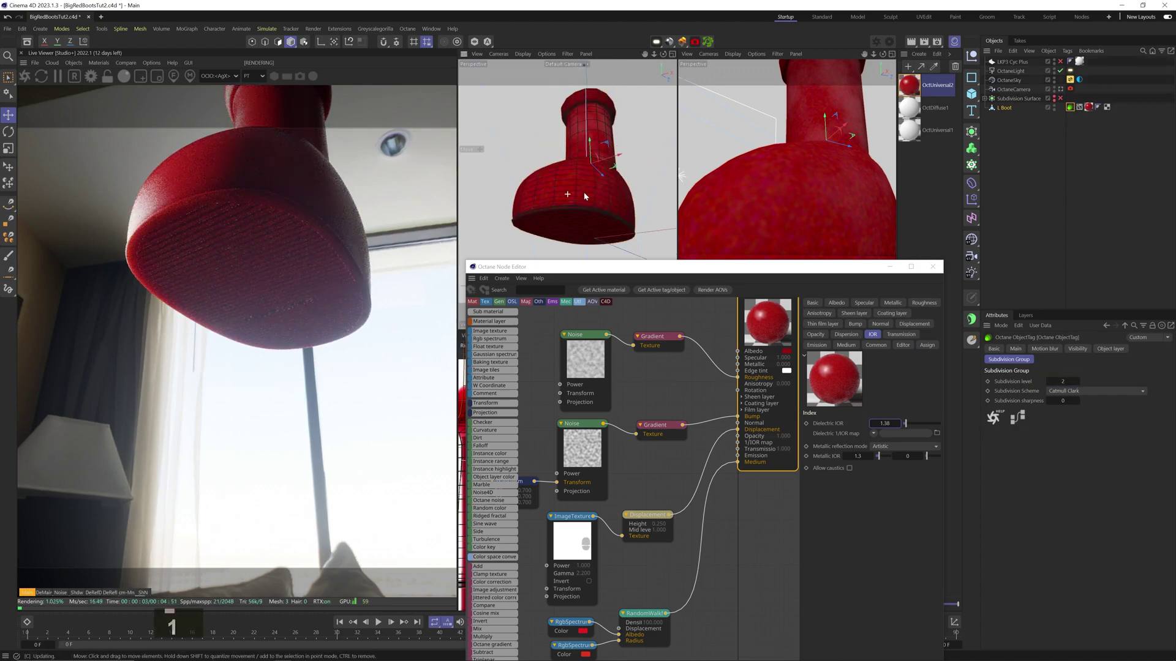
Look through the Octane camera, turn the cyclorama backdrop on and save the scene
click(1060, 90)
click(1060, 62)
key(ctrl+s)
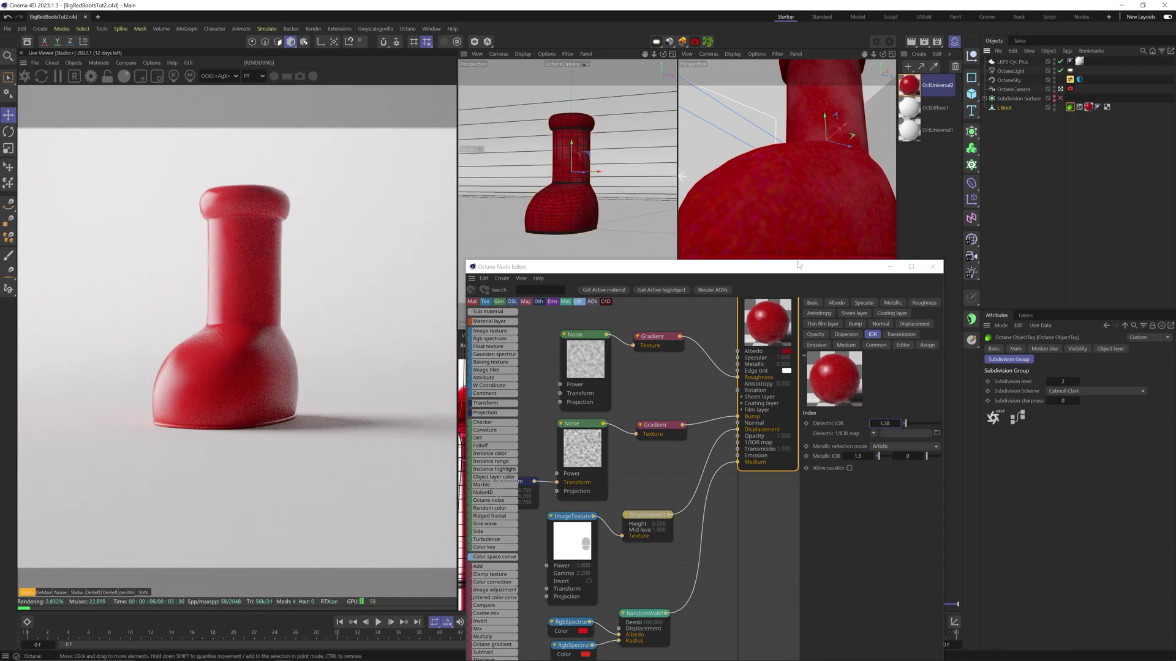
Set the end knob of the Gradient node driving the material's bump to black
click(674, 430)
double_click(935, 422)
double_click(862, 461)
text(0)
key(Return)
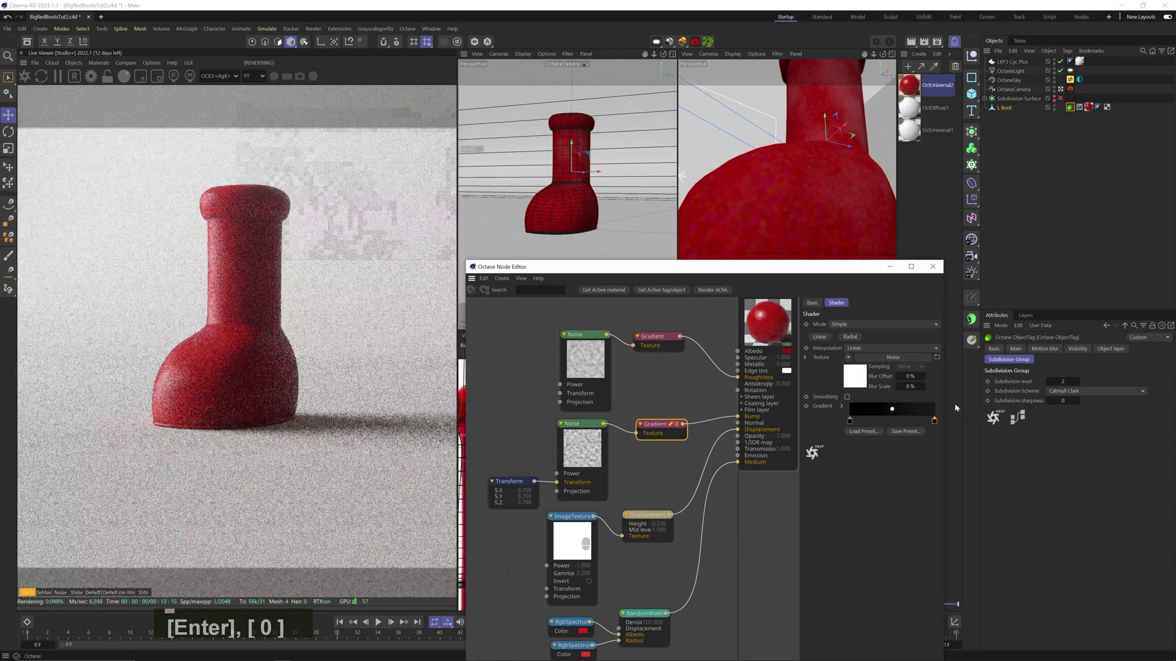
Close the node editor and duplicate the L Boot, placing the copy beside the original
click(934, 270)
key(1)
drag(796, 166, 766, 196)
key(3)
click(1004, 108)
mouse_move(755, 244)
mouse_down()
mouse_move(780, 158)
mouse_move(760, 241)
mouse_up()
Hide the cyclorama backdrop and frame the soles of both boots from below
click(1059, 71)
drag(567, 270, 575, 202)
key(1)
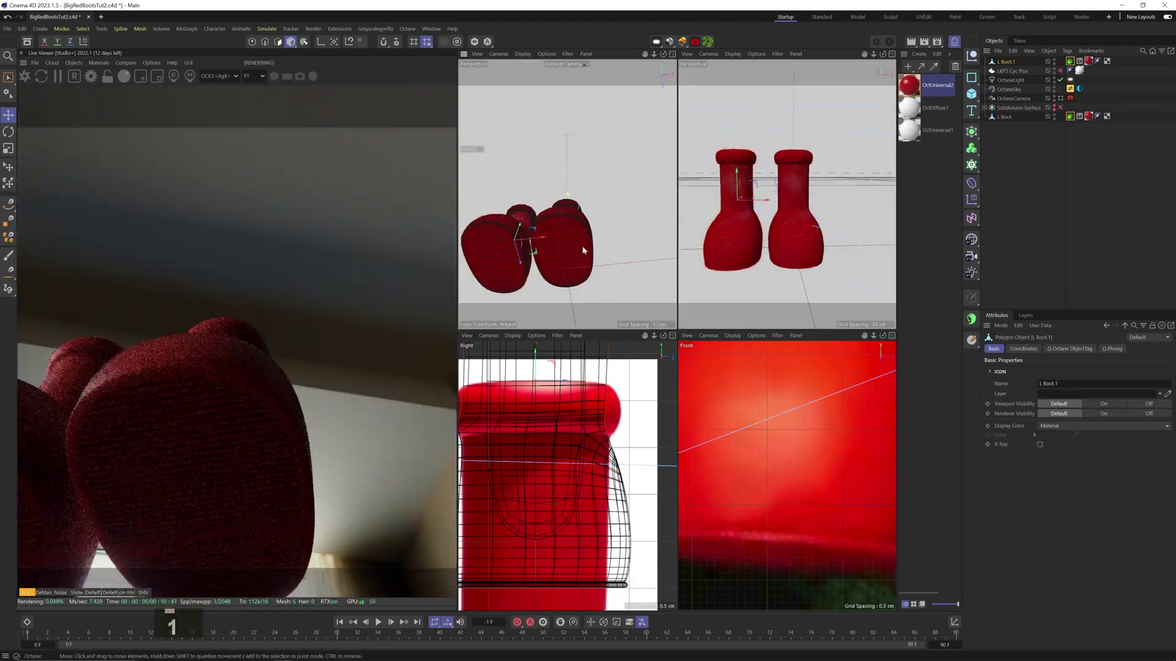
mouse_move(582, 246)
mouse_down()
mouse_move(619, 209)
mouse_move(621, 316)
mouse_move(591, 242)
mouse_up()
key(3)
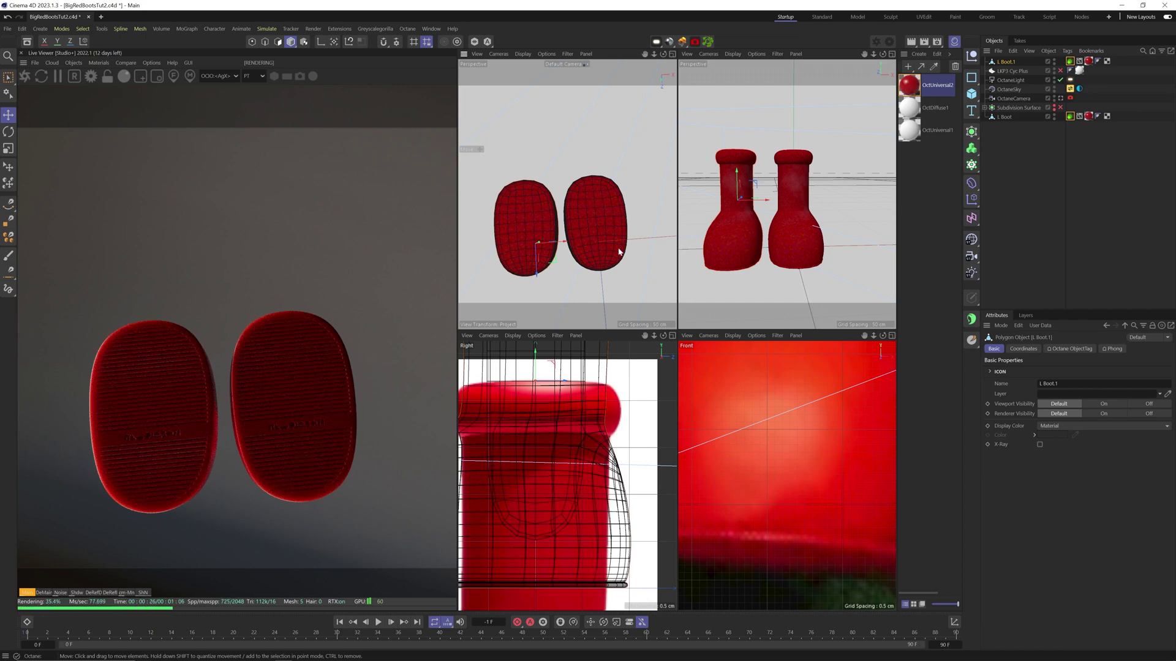
Try moving the copied boot to the other side of the original, undo the move and delete the copy
key(3)
drag(619, 252, 557, 236)
key(1)
drag(516, 235, 639, 233)
key(1)
drag(631, 234, 609, 254)
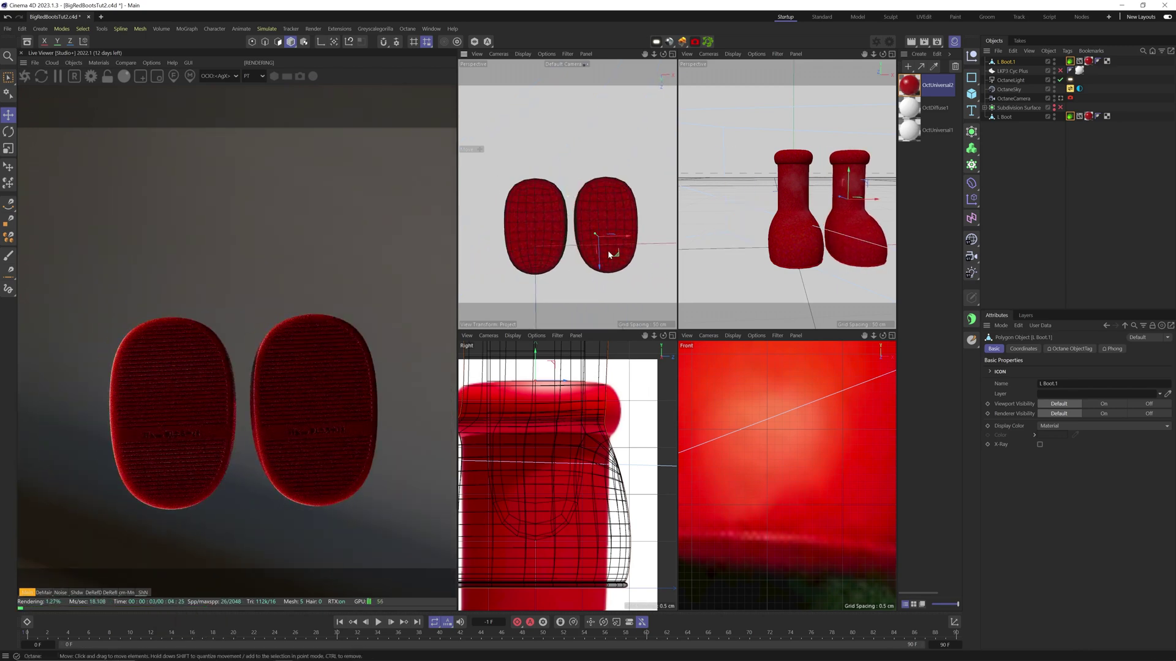
key(ctrl+z)
key(1)
key(Delete)
Reshape one side edge of the L Boot's sole using the Magnet tool with its radius enlarged to about 10.84 cm
drag(515, 251, 619, 245)
key(2)
click(999, 109)
key(m)
key(i)
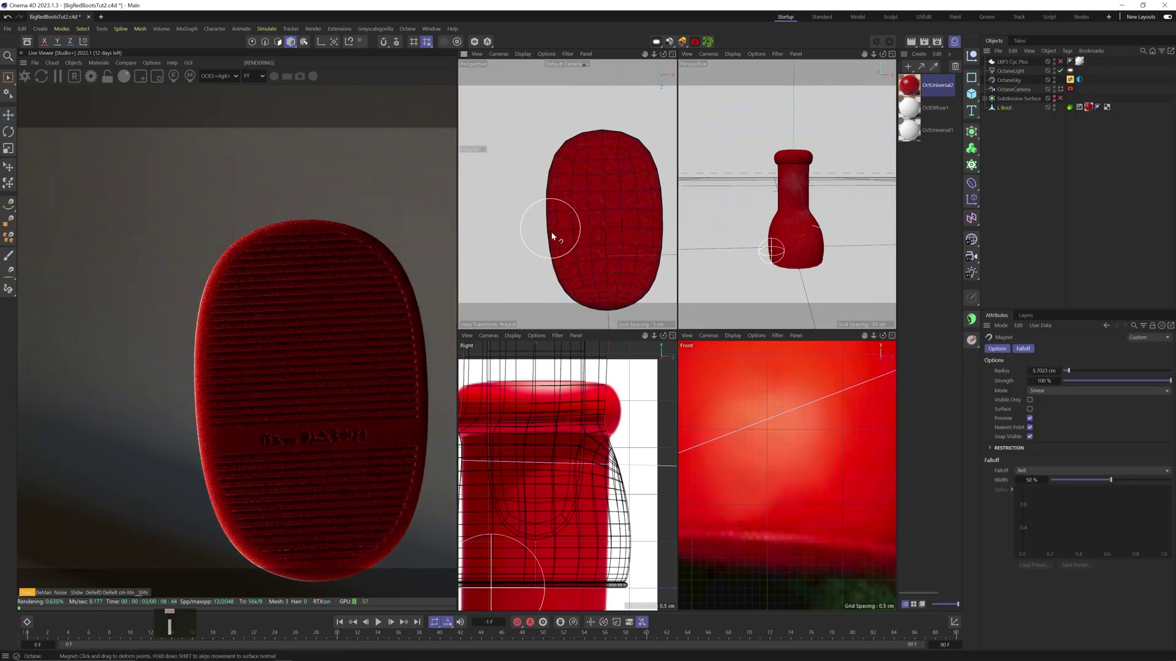
key(bracketright)
key(bracketright)
key(bracketright)
key(bracketright)
key(bracketright)
key(bracketright)
key(bracketright)
key(bracketright)
key(bracketright)
key(bracketright)
key(bracketright)
key(bracketright)
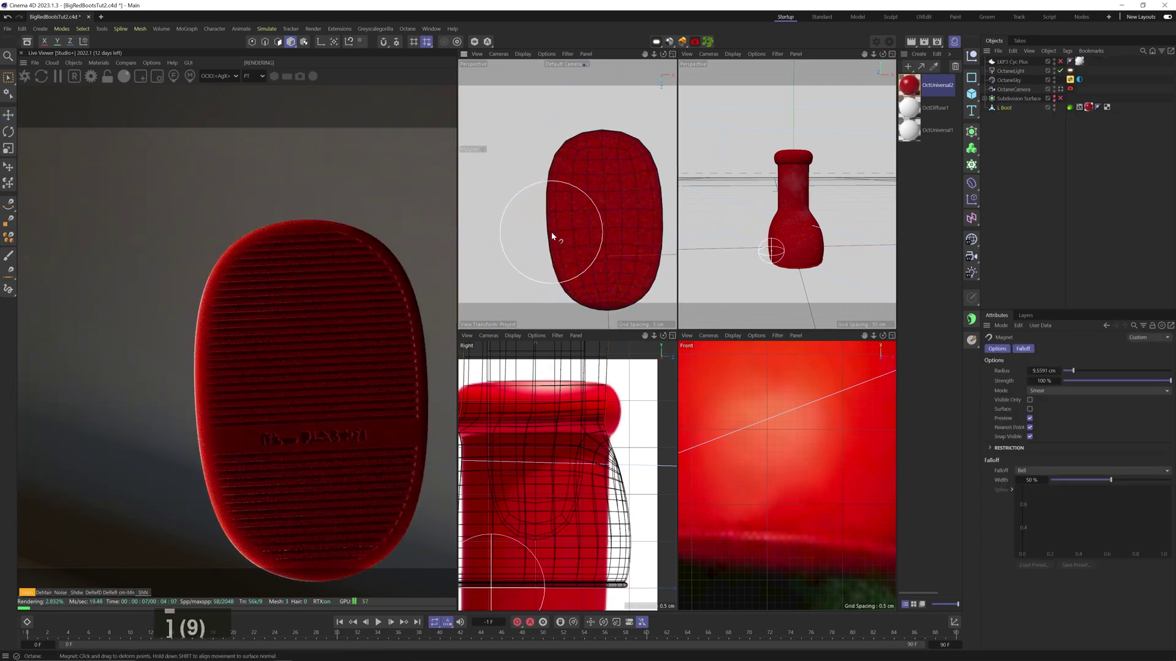
drag(547, 211, 552, 189)
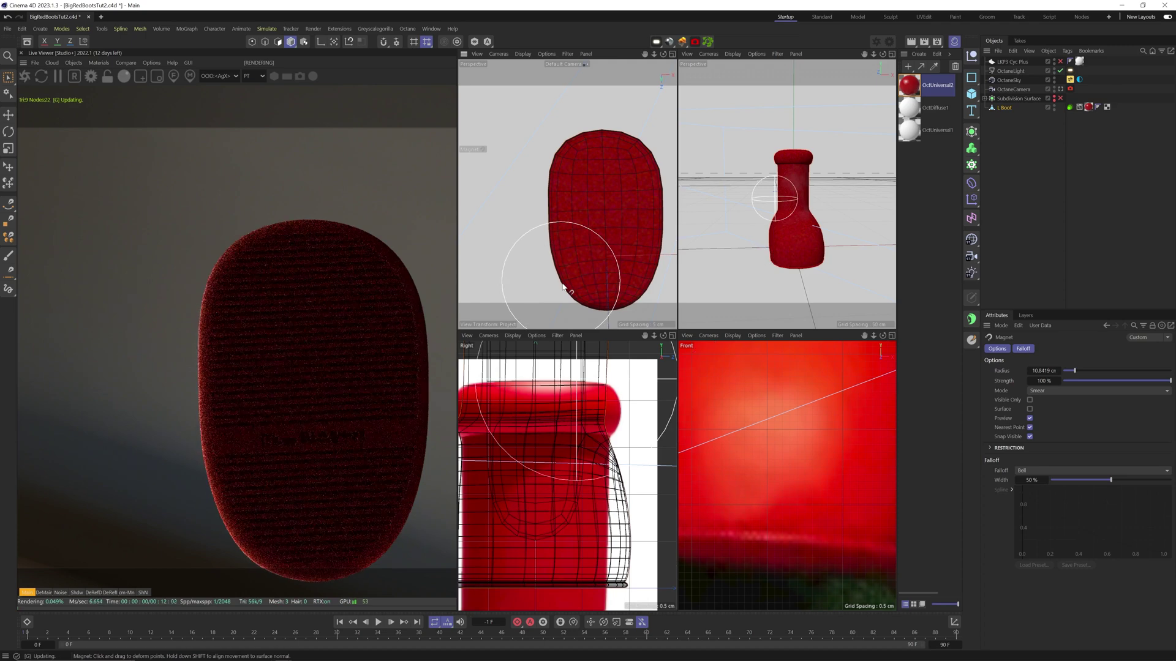
alt+middle_drag(597, 293, 604, 266)
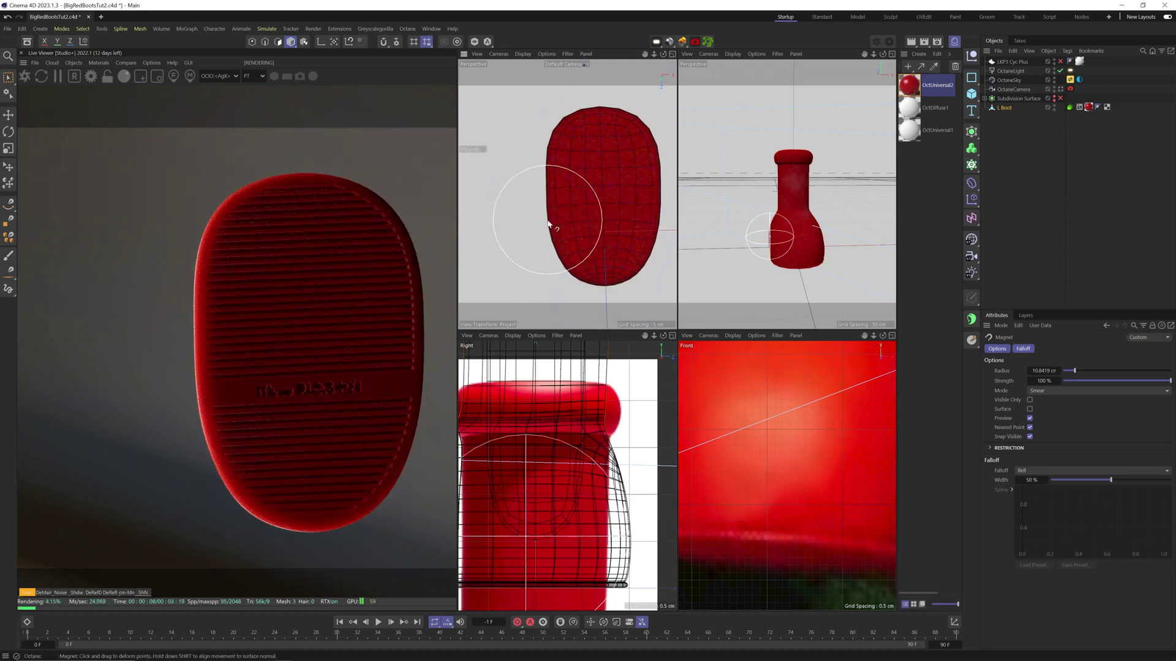
drag(547, 167, 548, 152)
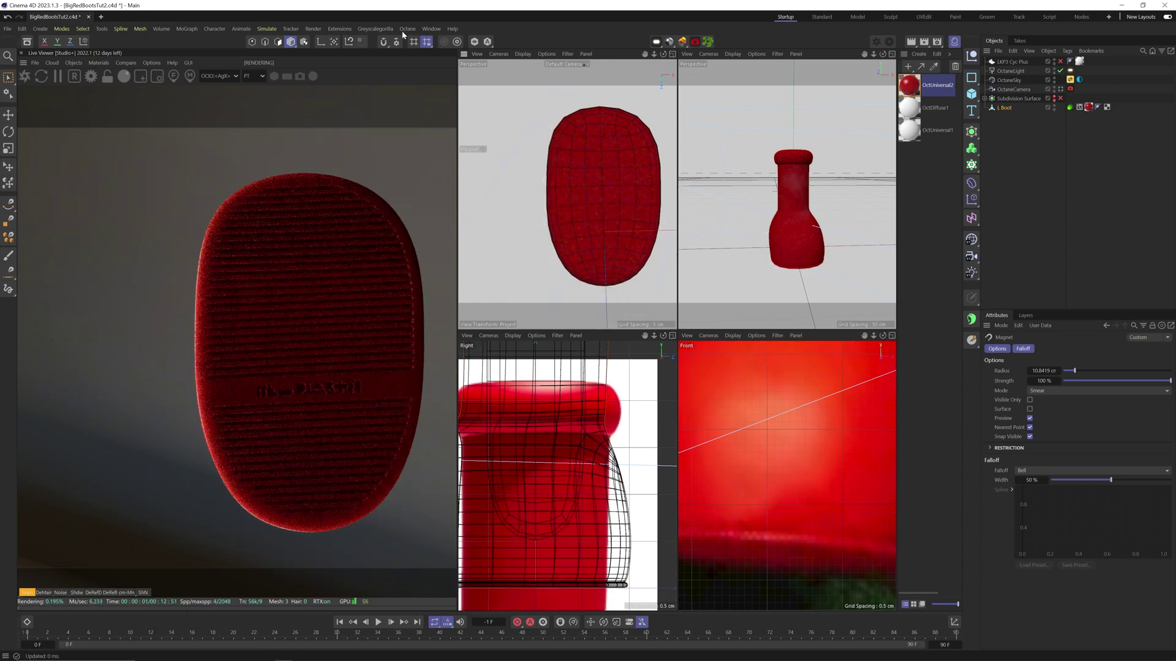
Duplicate the L Boot to an X position of about -25.5 cm and list the copy below it as R Boot
key(e)
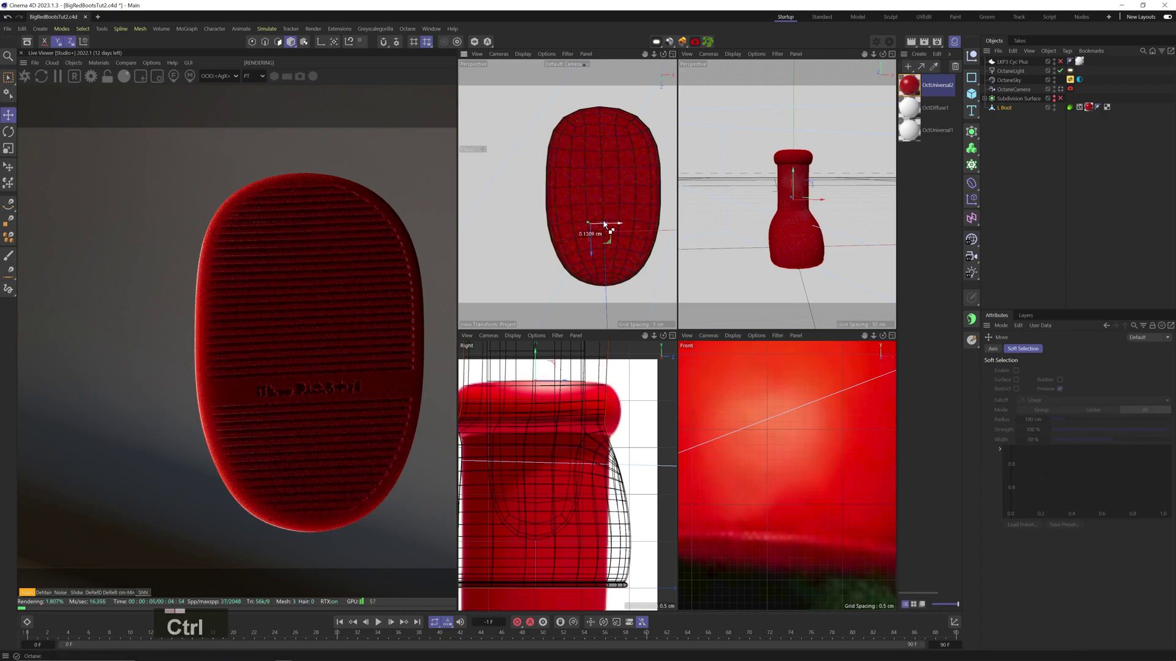
ctrl+drag(604, 225, 568, 224)
drag(1023, 62, 1002, 126)
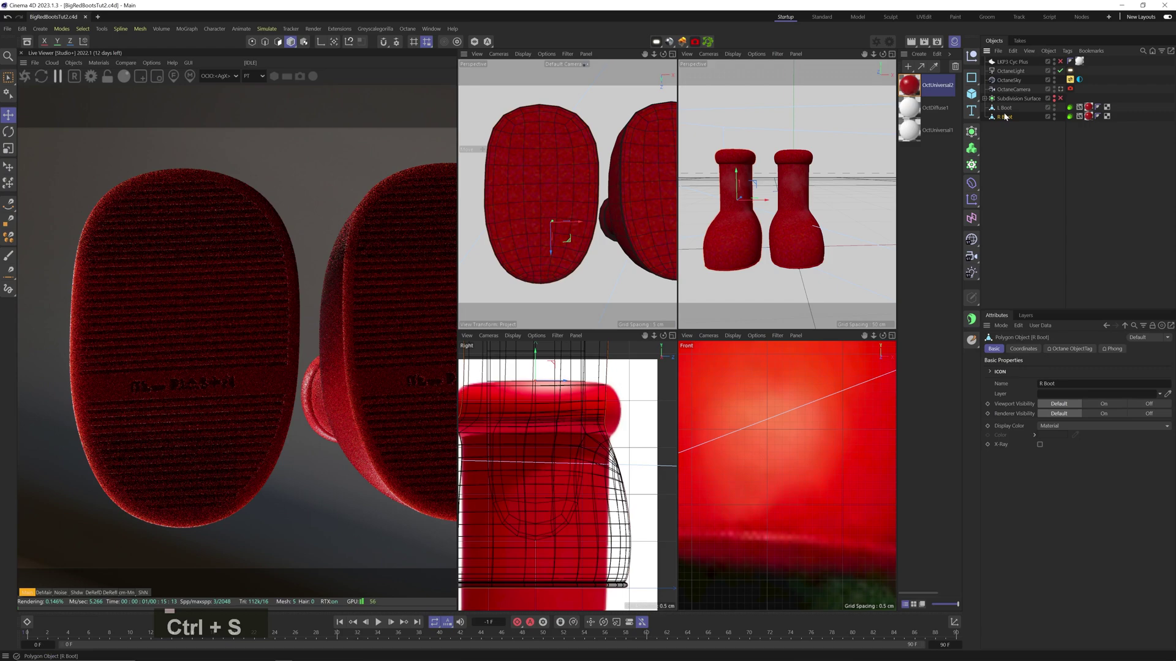
Mirror the R Boot with an X scale of -1 and merge it with a new null using Connect Objects + Delete
click(1029, 349)
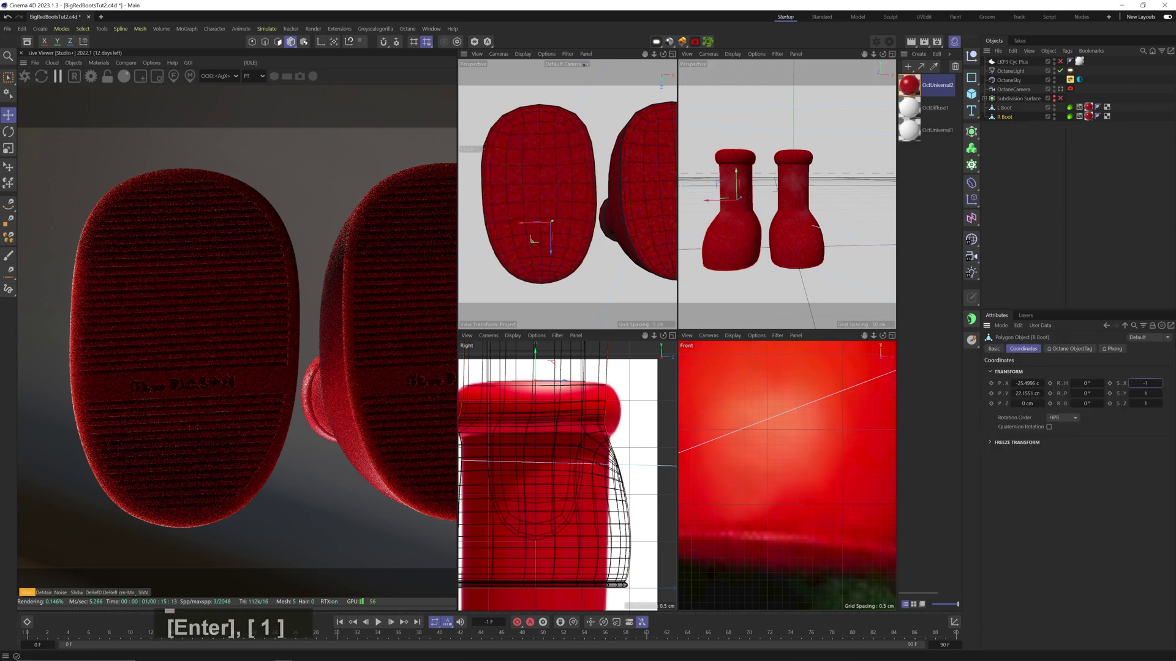
click(973, 56)
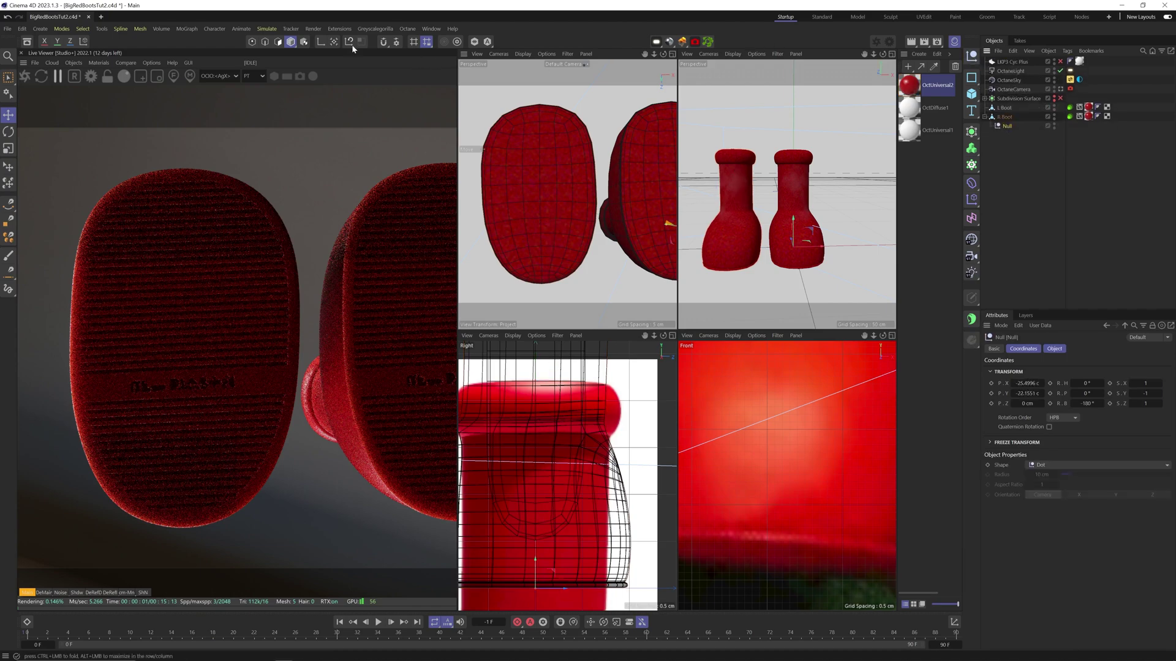
right_click(1005, 127)
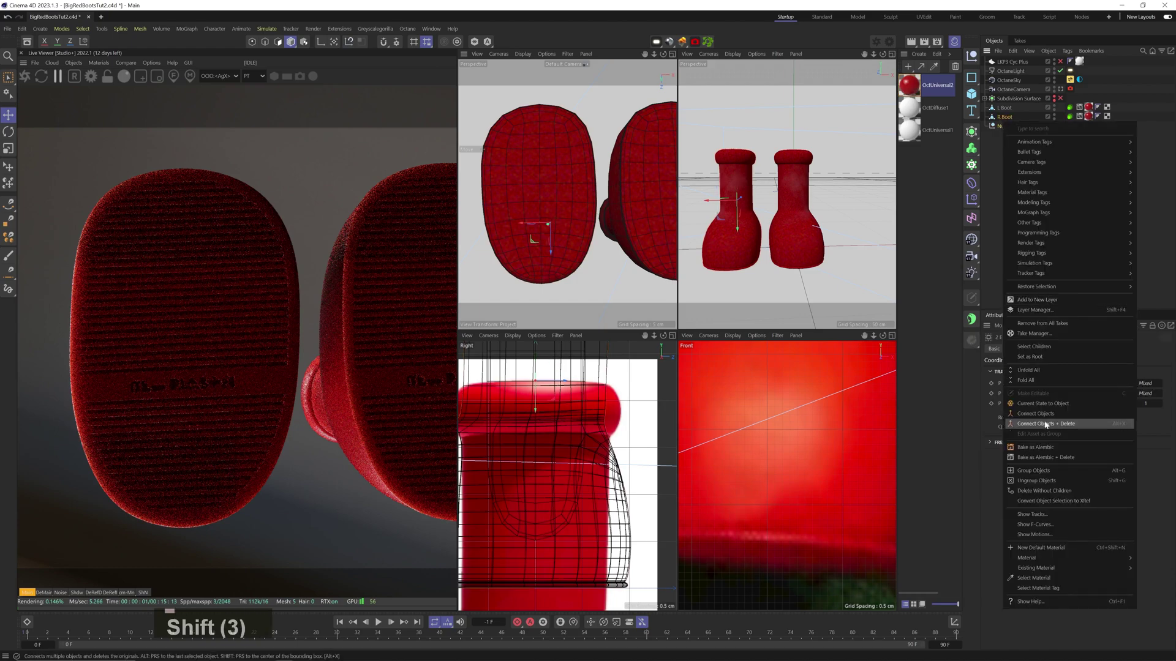
click(1041, 425)
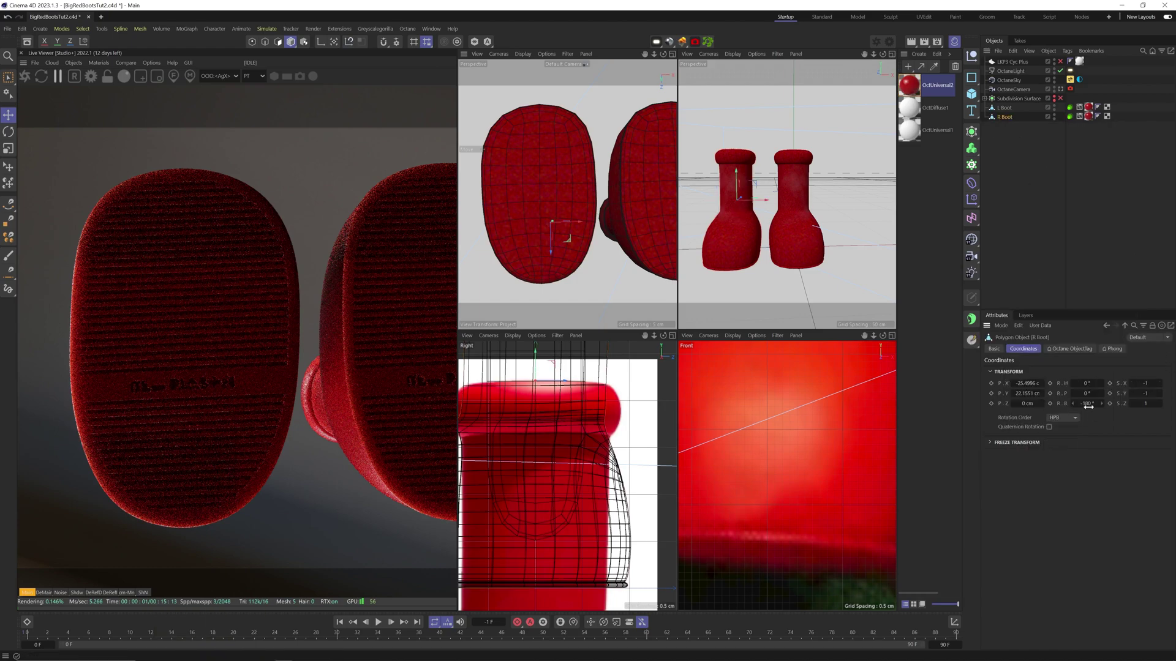
Reset the R Boot's bank rotation to 0° and its X and Y scale to 1
text(0)
key(Tab)
text(1)
key(Return)
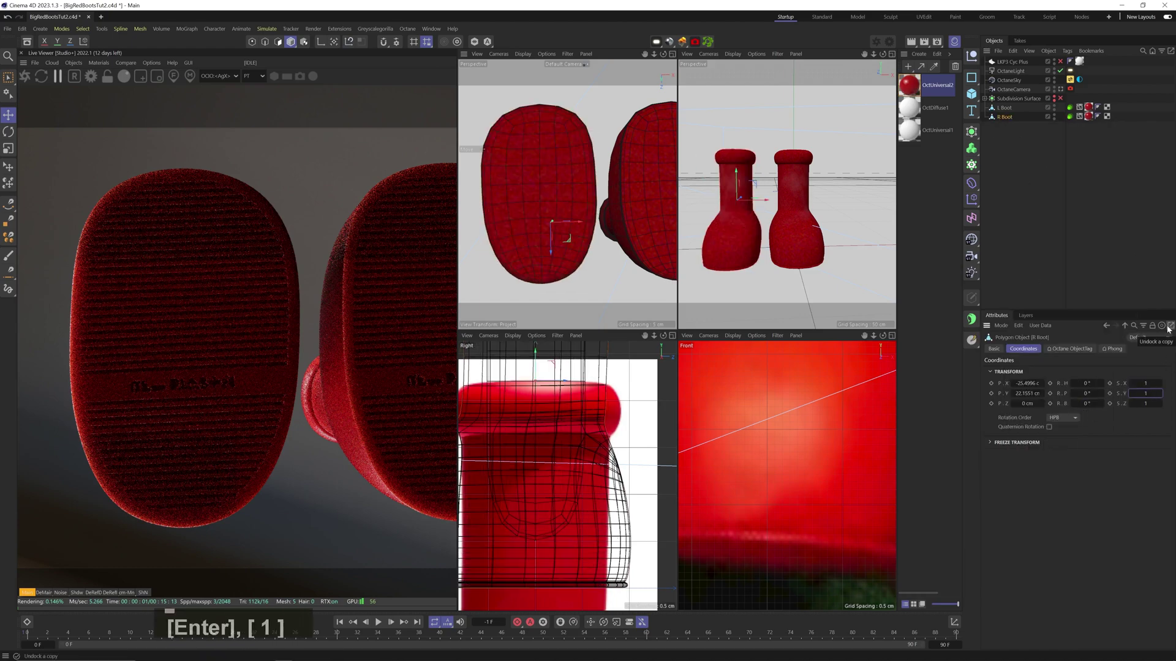
Check the mirrored R Boot from several angles with all its polygons selected, and save the scene
key(3)
drag(583, 182, 530, 245)
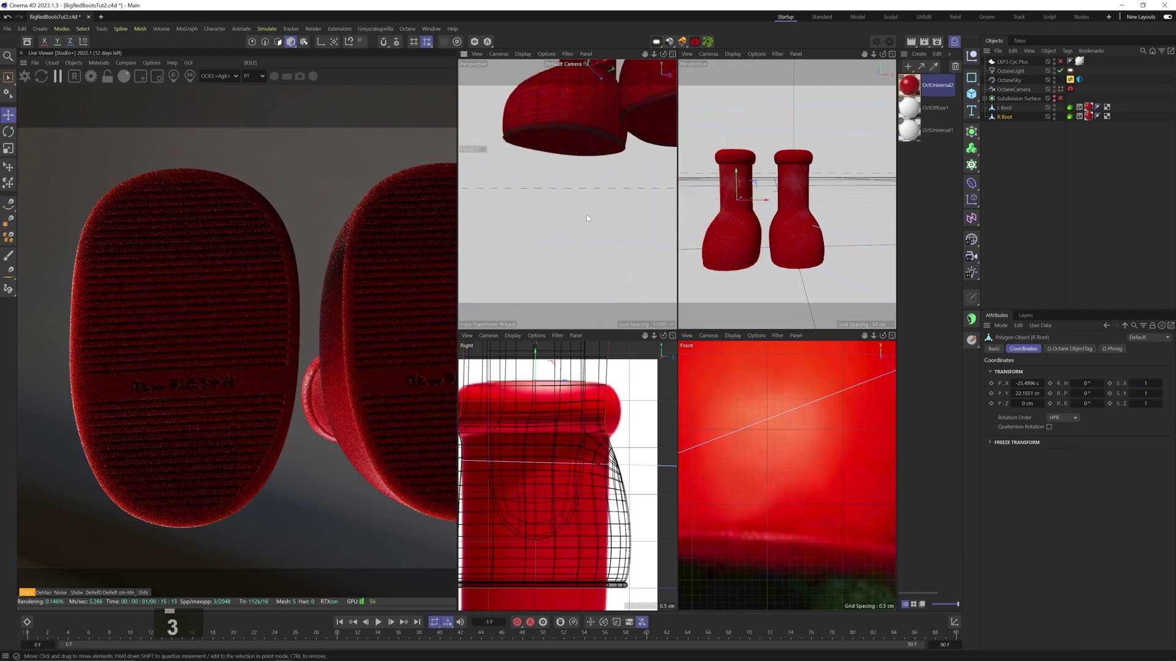
key(1)
drag(517, 140, 504, 243)
click(279, 43)
key(ctrl+a)
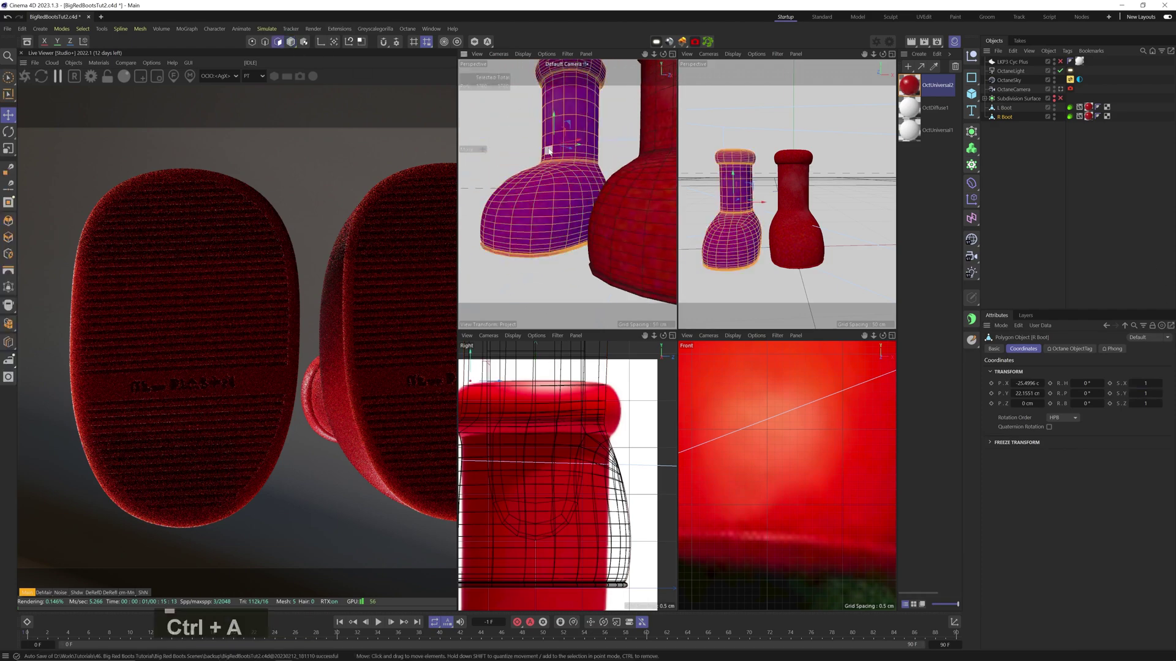
click(291, 42)
key(3)
drag(531, 237, 580, 171)
key(1)
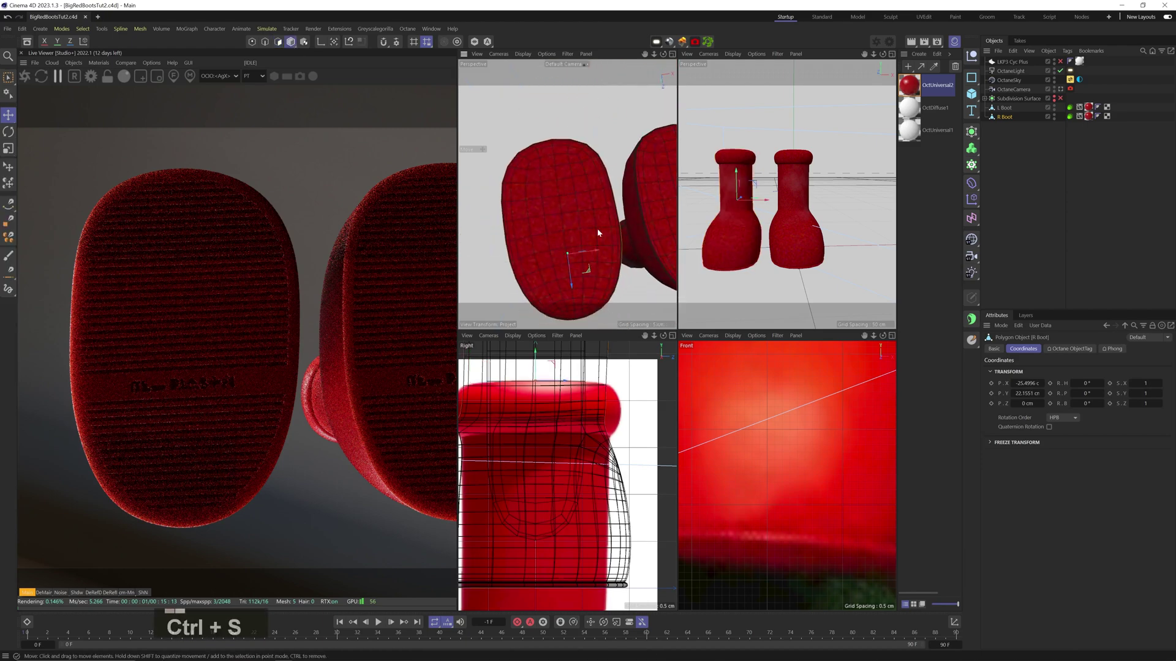
Mirror all of the R Boot's UV islands along U in the UV editing layout and save the scene
click(924, 17)
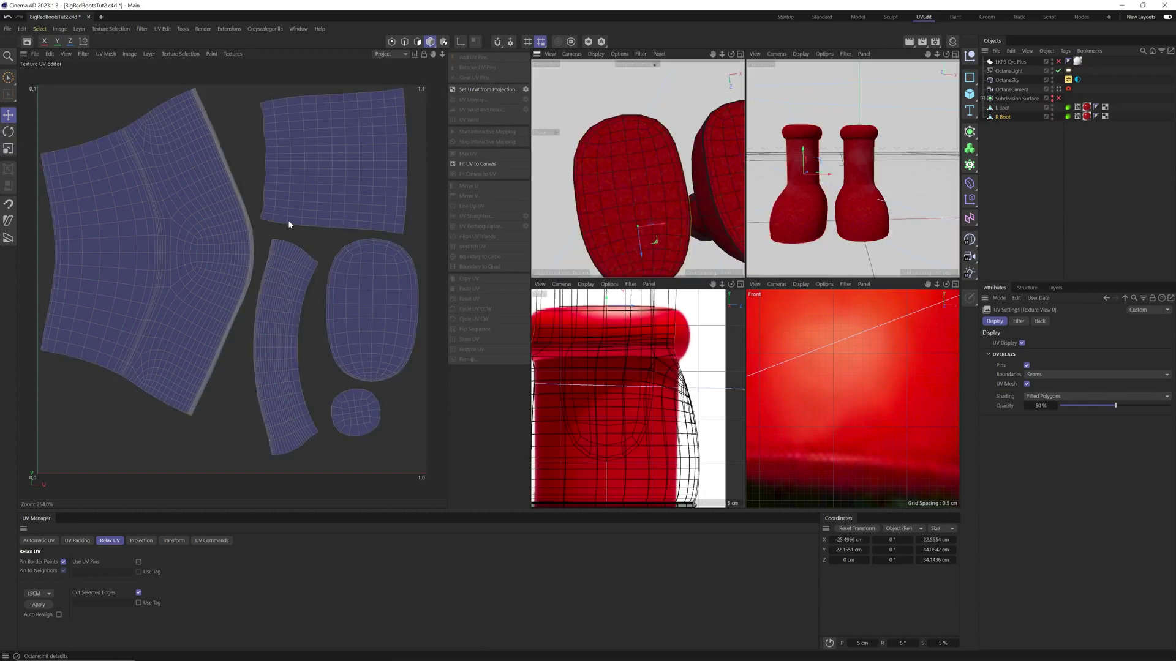
ctrl+click(422, 49)
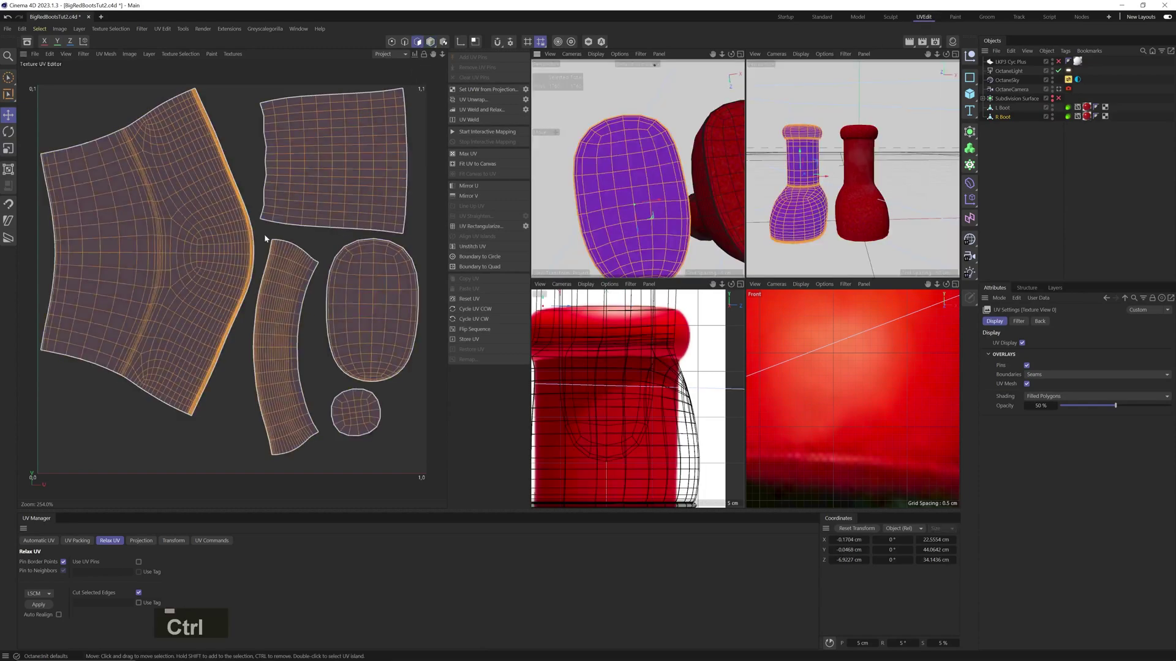
key(ctrl+a)
right_click(238, 242)
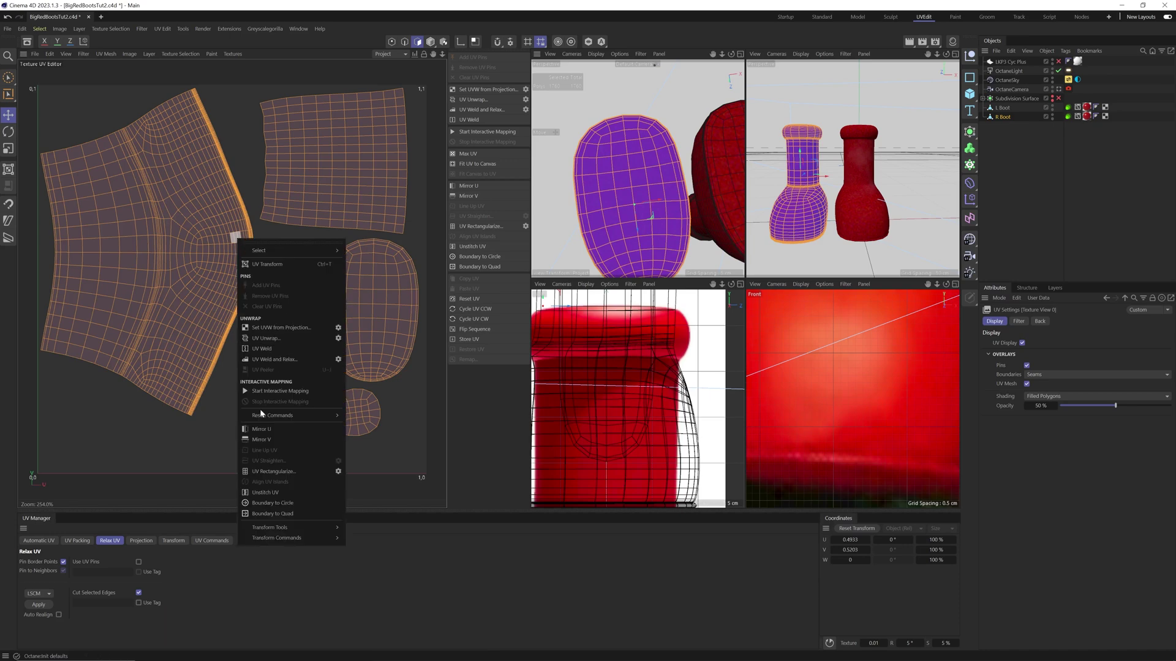
click(262, 429)
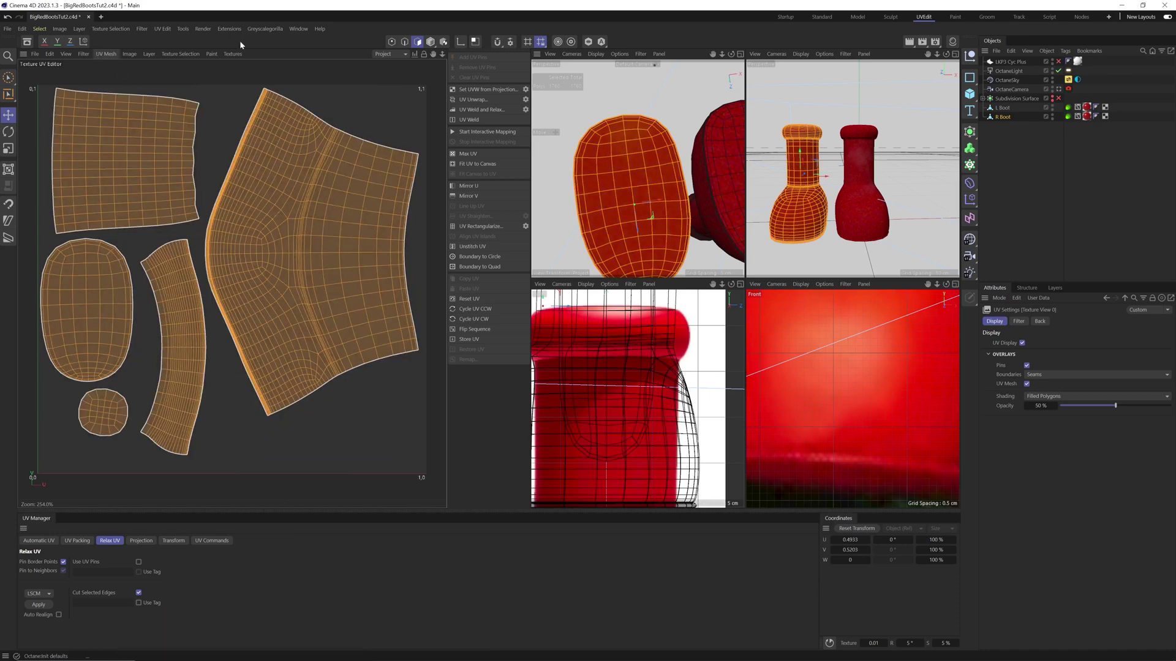
key(ctrl+s)
Switch to Photoshop and flip Layer 1 and both Vector Smart Object layers of the sole artwork horizontally
key(alt+Tab)
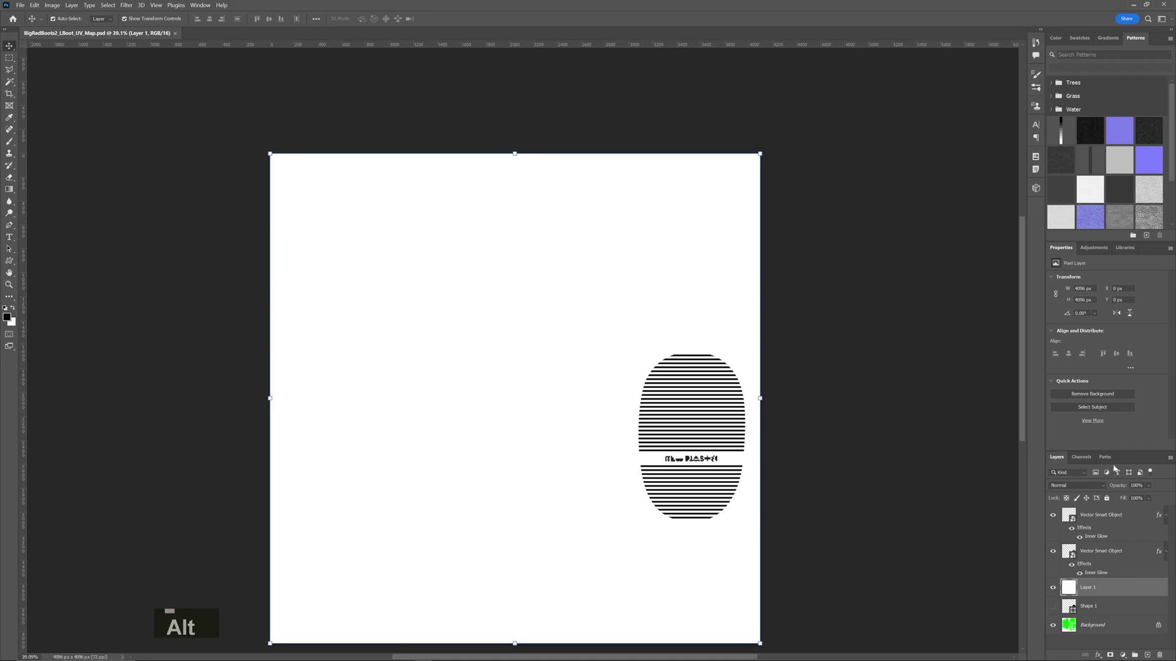
shift+click(1087, 522)
key(ctrl+t)
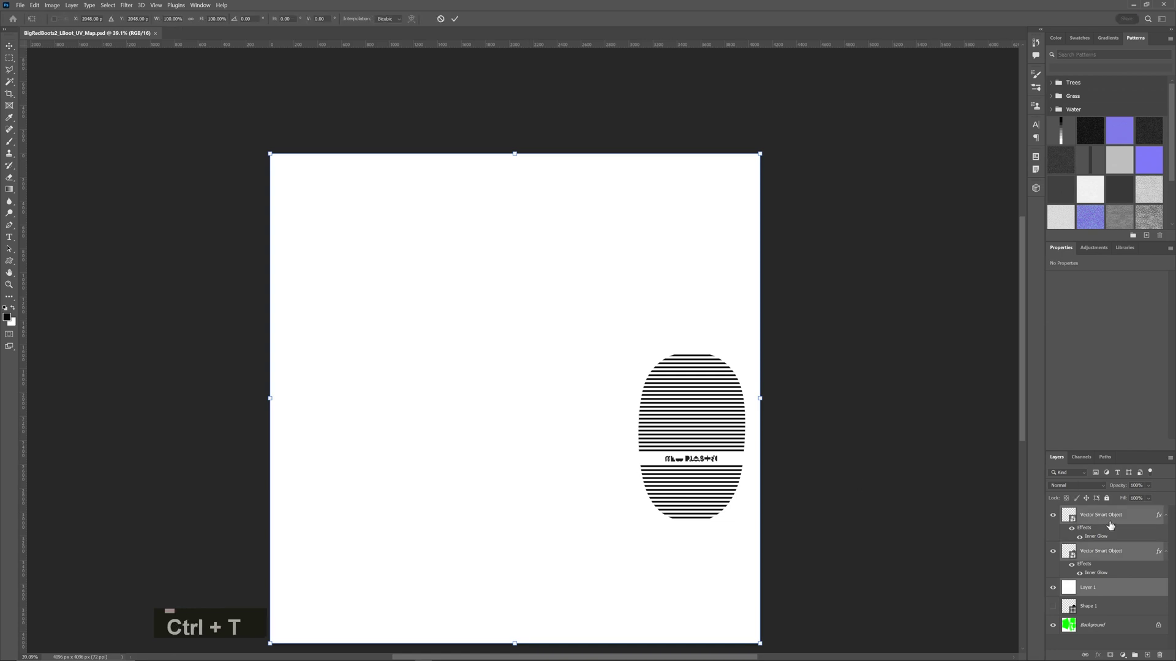
right_click(548, 378)
click(585, 566)
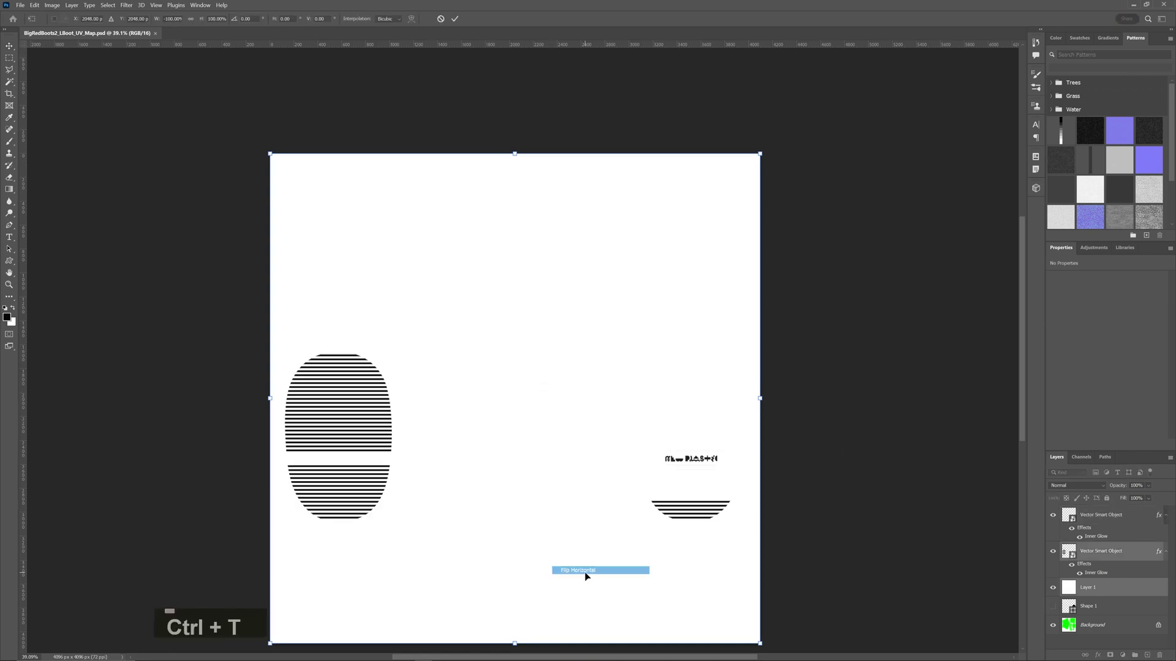
key(Return)
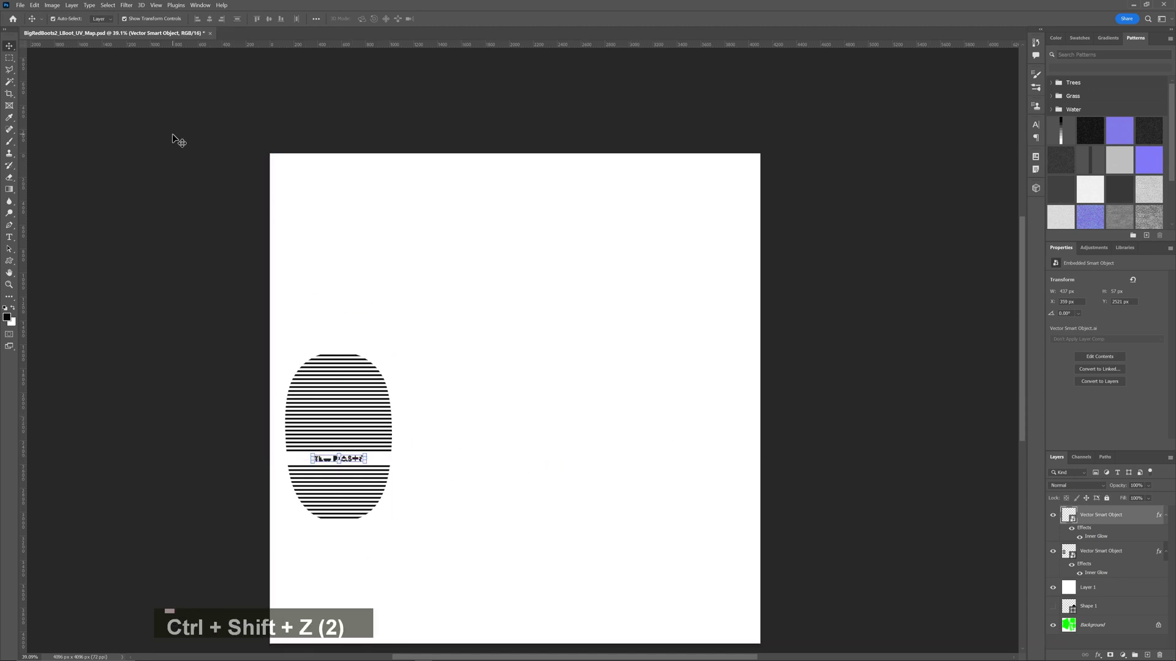
Save the flipped artwork as a new file named BigRedBoots2_RBoot_UV_Map.psd
key(ctrl+shift+s)
key(Return)
key(Return)
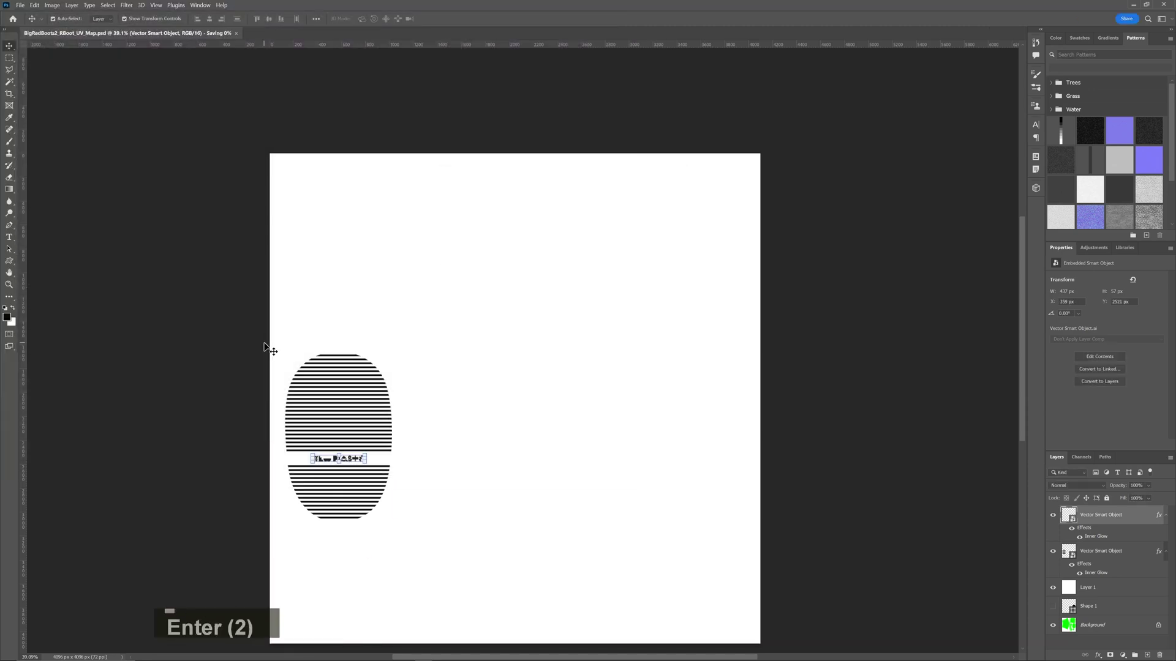
Switch to Cinema 4D's Startup layout, name the boot material L Boot, and make a copy of it named R Boot
key(alt+Tab)
click(785, 16)
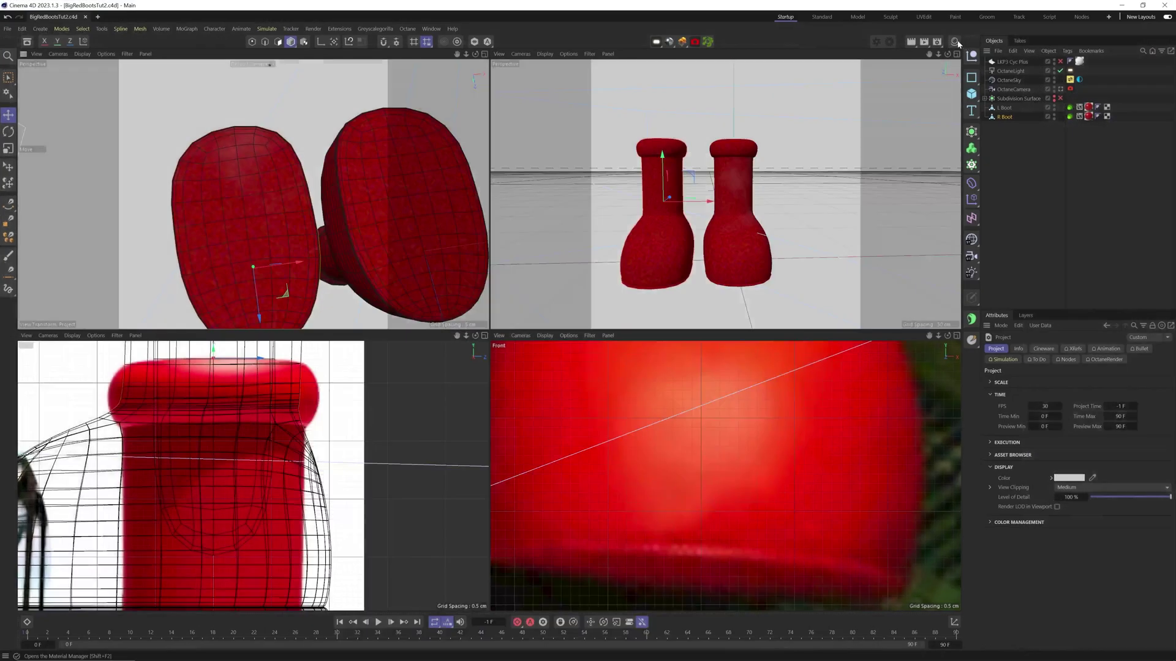
text(L Boot)
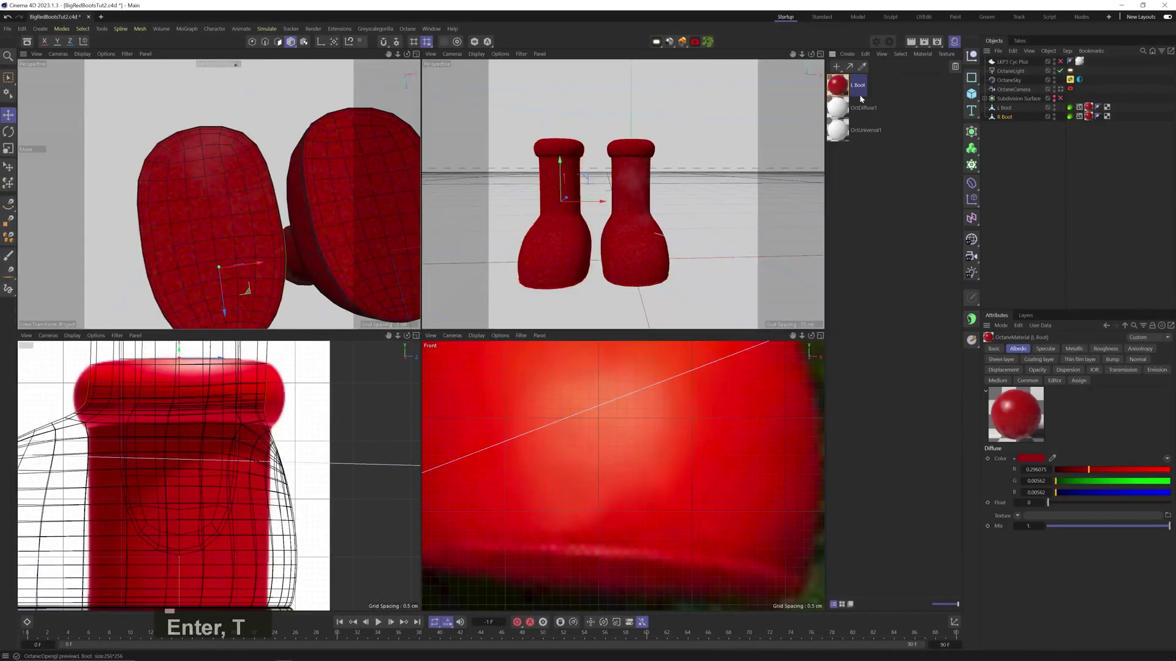
text(R BO)
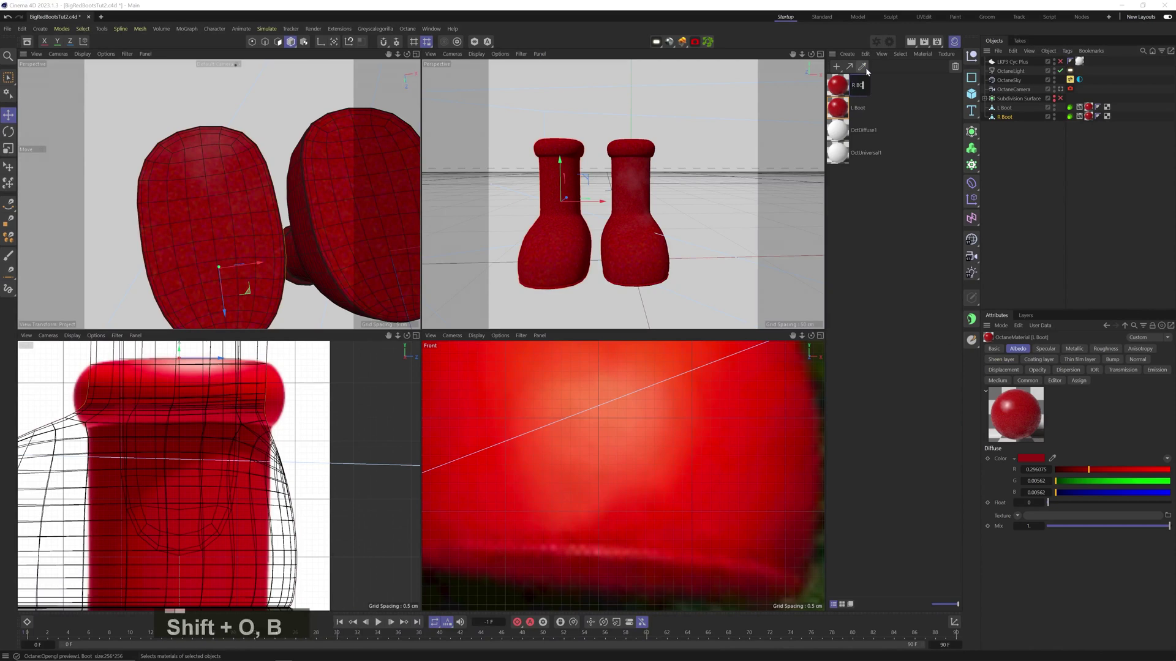
key(BackSpace)
text(oot)
key(Return)
Load BigRedBoots2_RBoot_UV_Map.psd as the displacement texture of the R Boot material
double_click(837, 85)
drag(891, 79, 530, 170)
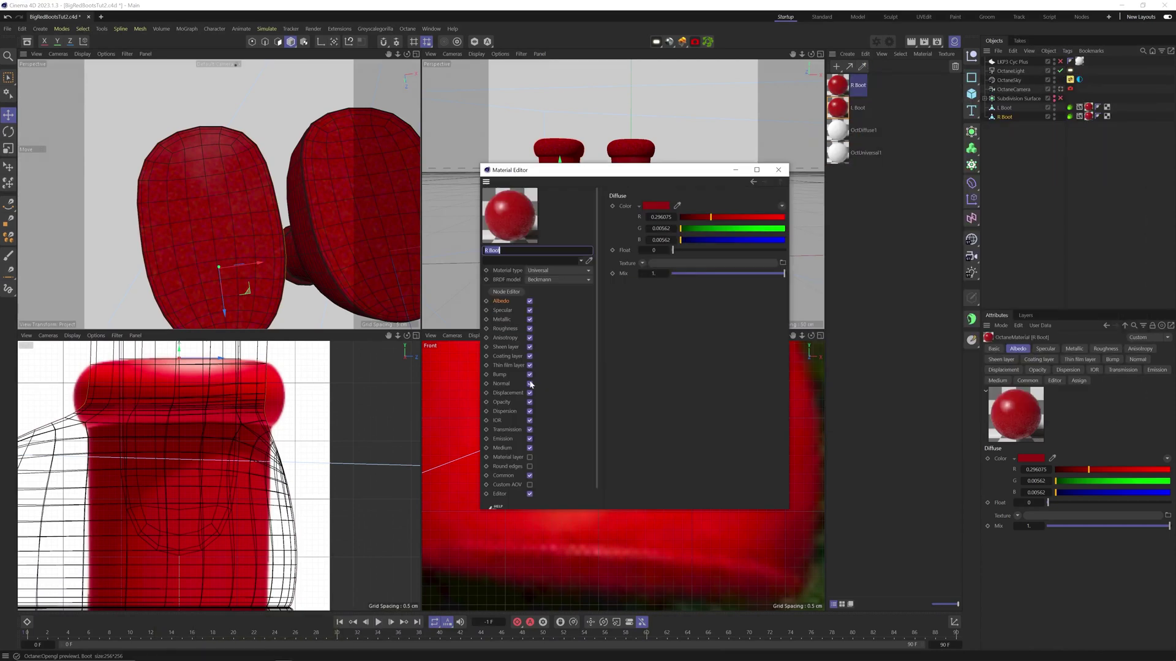
click(508, 393)
click(651, 232)
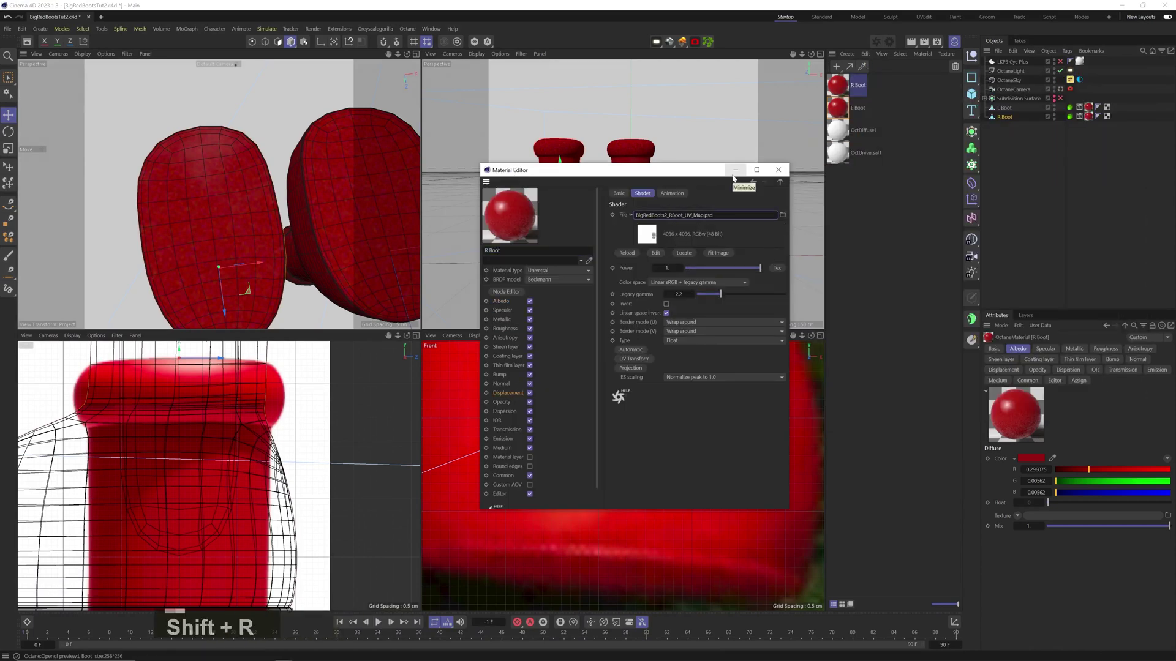
click(778, 169)
Render the undersides of both boots in the Live Viewer and examine the displaced sole lettering up close
scroll(293, 229, down, 3)
key(1)
key(3)
key(3)
drag(292, 229, 128, 98)
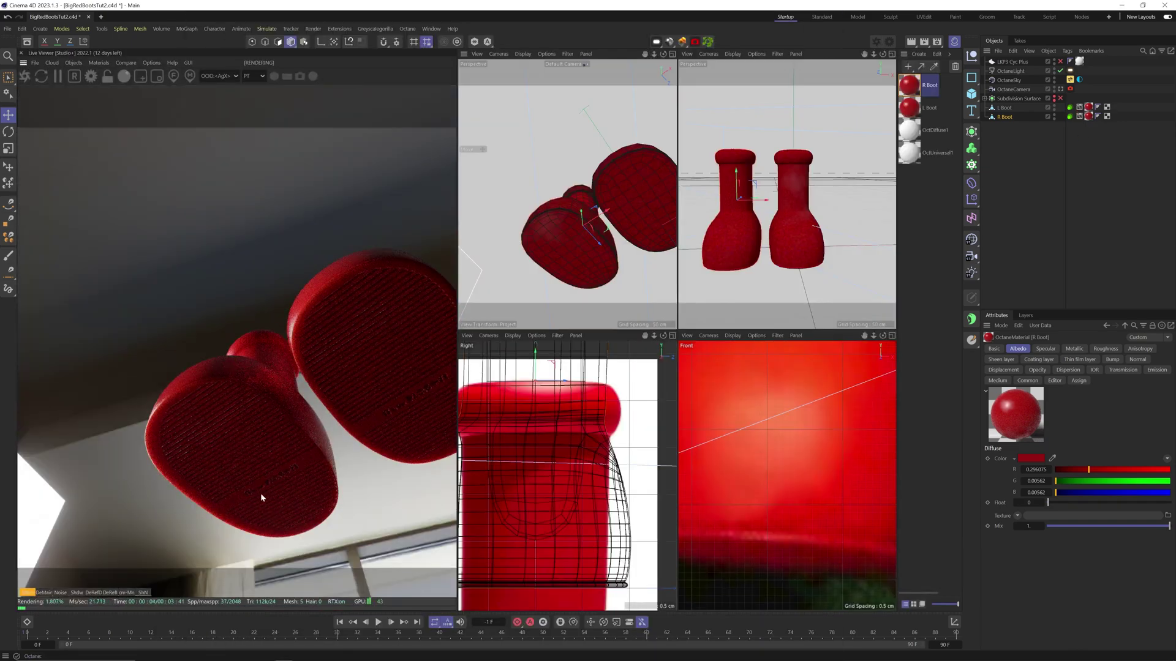
scroll(260, 497, up, 5)
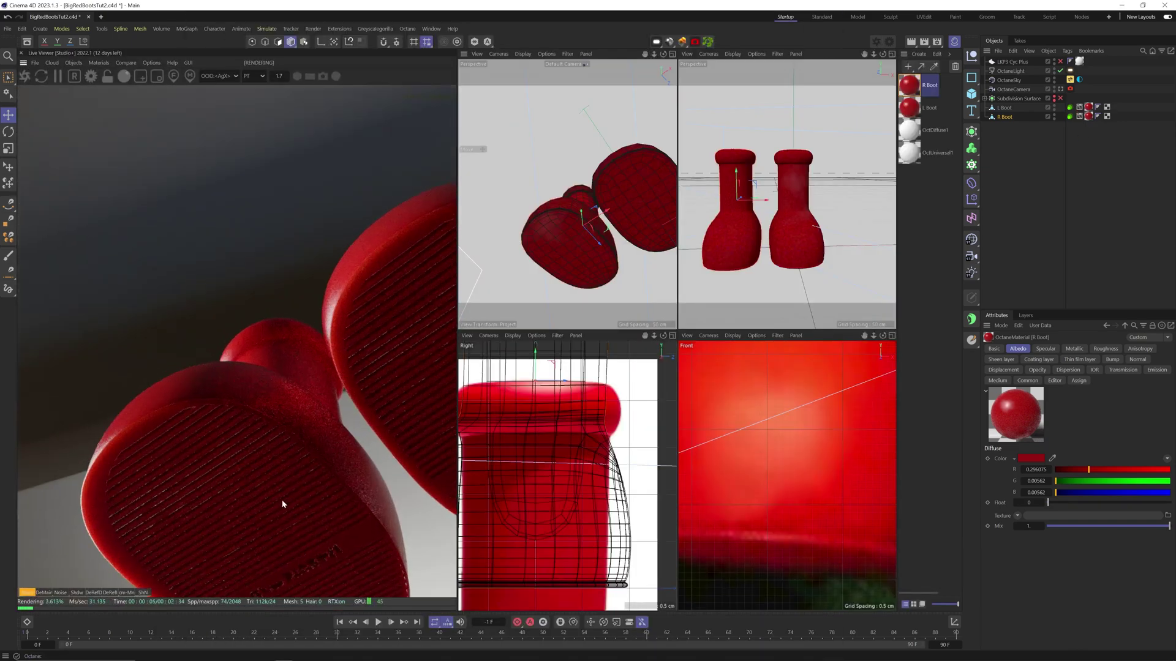
mouse_move(332, 325)
middle_down()
mouse_move(181, 407)
mouse_move(185, 378)
mouse_move(343, 320)
middle_up()
Check the flipped artwork in Photoshop, return to Cinema 4D and reload the R Boot material's displacement image
key(alt+Tab)
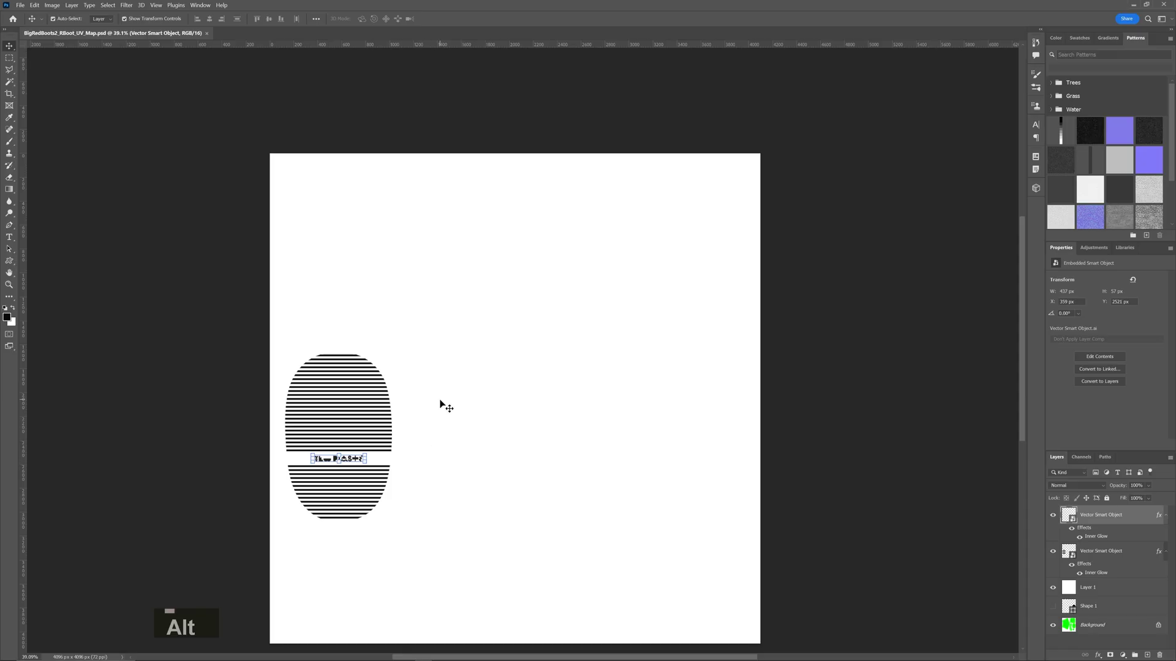
key(alt+Tab)
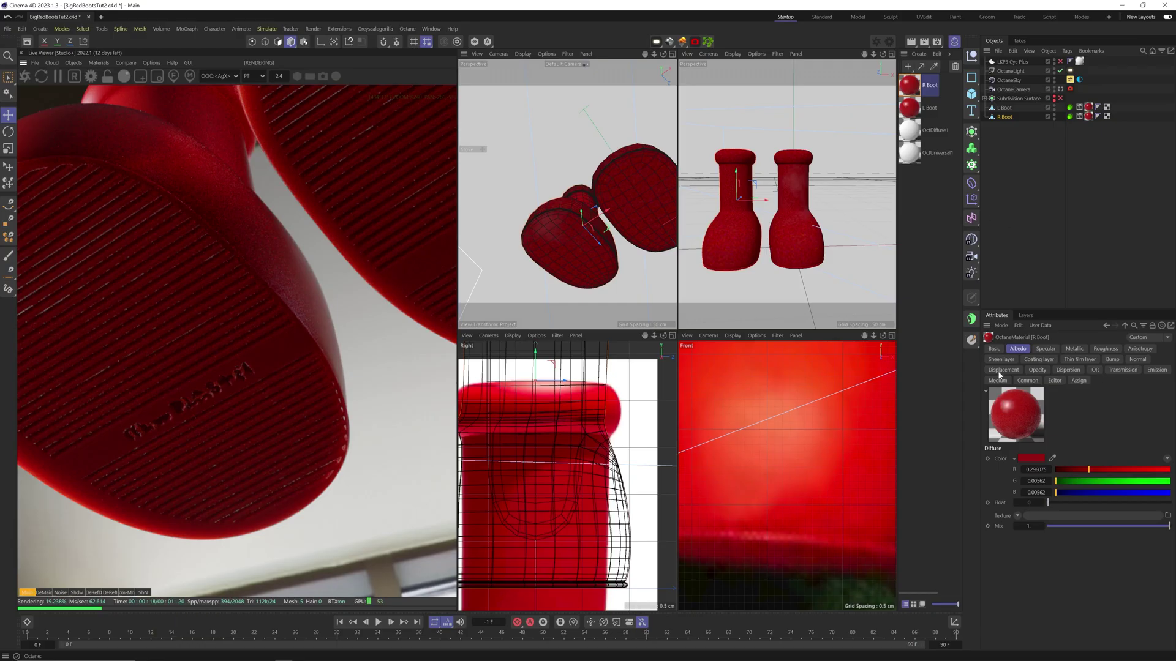
click(999, 374)
click(1046, 460)
click(1036, 401)
click(1010, 411)
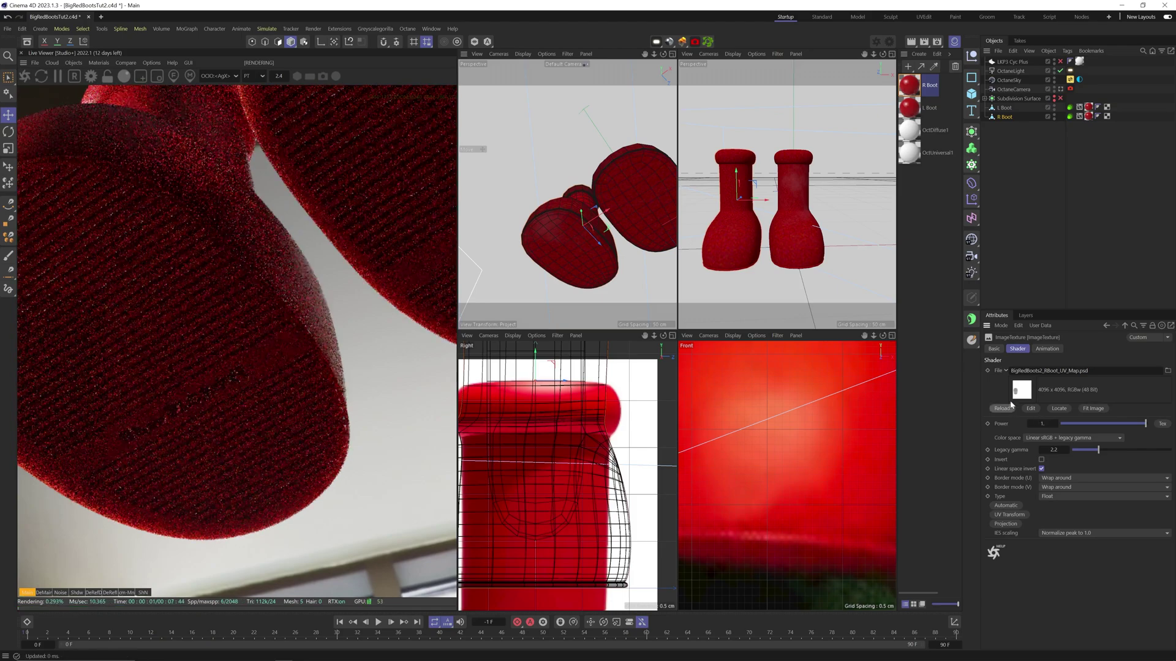
View the boots through the Octane camera and brighten the dark knot of the L Boot material's roughness gradient
click(1060, 90)
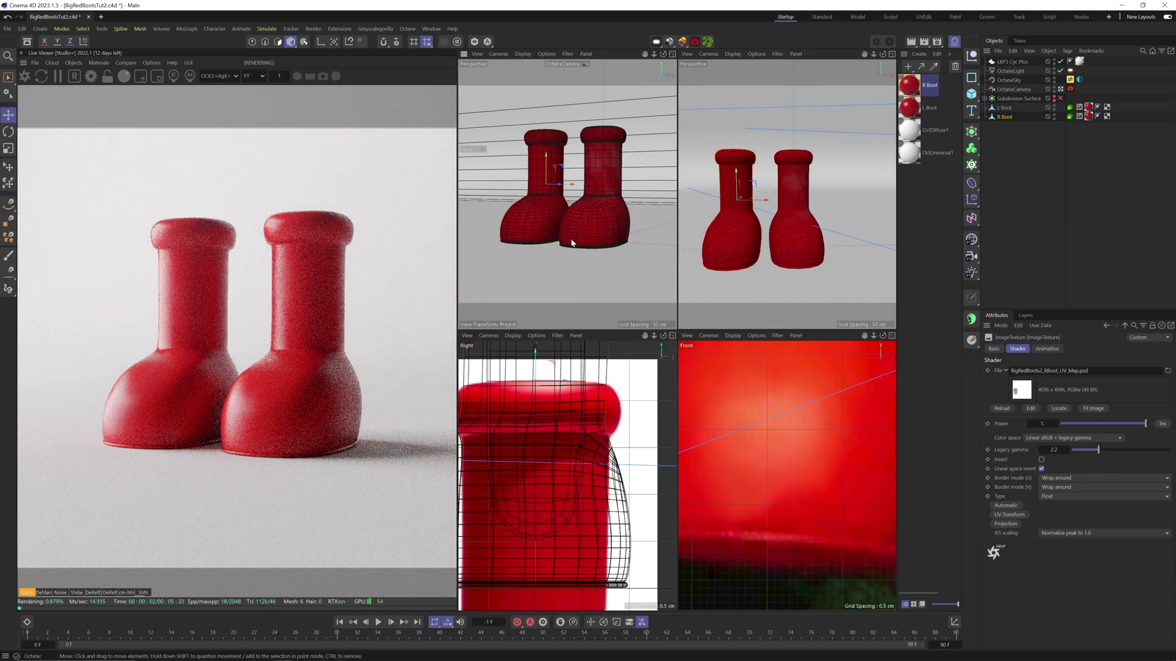
double_click(909, 108)
click(891, 223)
drag(367, 188, 707, 201)
middle_drag(638, 303, 698, 348)
drag(578, 349, 528, 349)
click(678, 297)
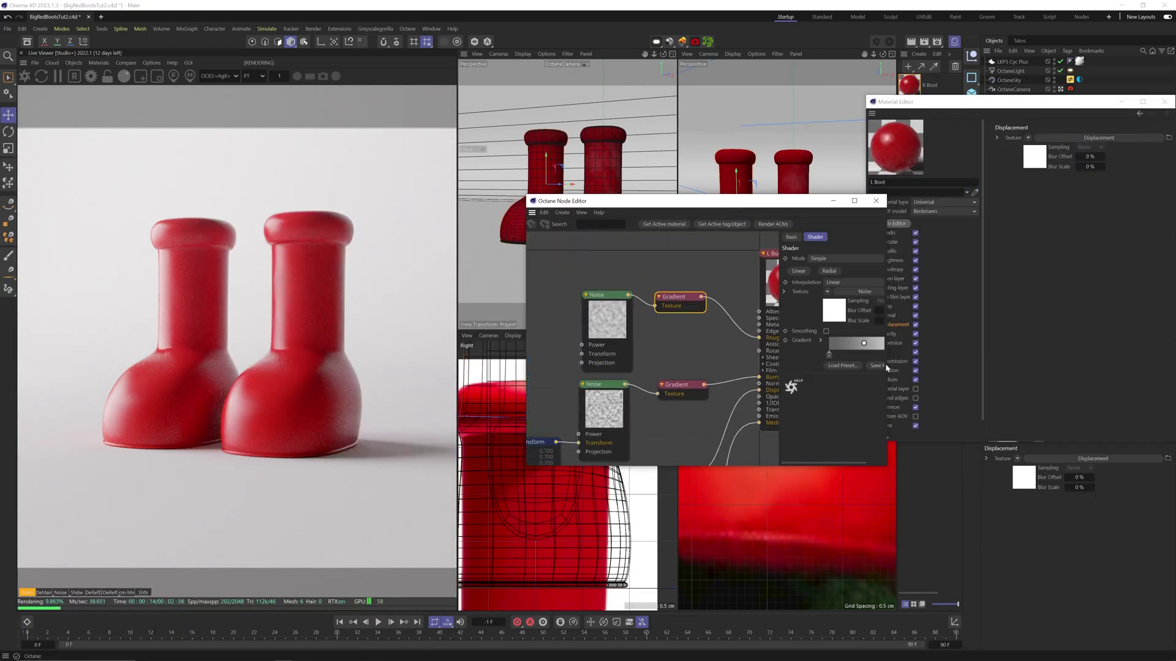
drag(888, 367, 947, 389)
double_click(897, 355)
click(888, 410)
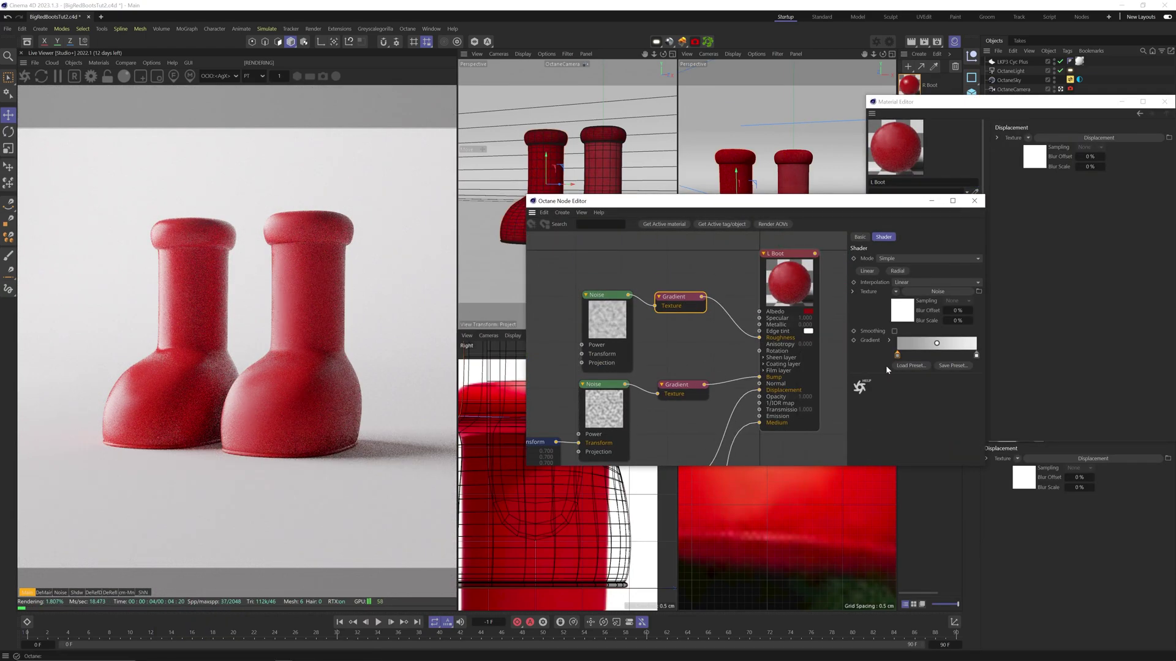
Solo the L Boot material's roughness Noise node and its Gradient node in turn to examine the pattern
click(606, 296)
drag(948, 289, 960, 288)
right_click(619, 314)
click(642, 323)
right_click(679, 309)
click(705, 319)
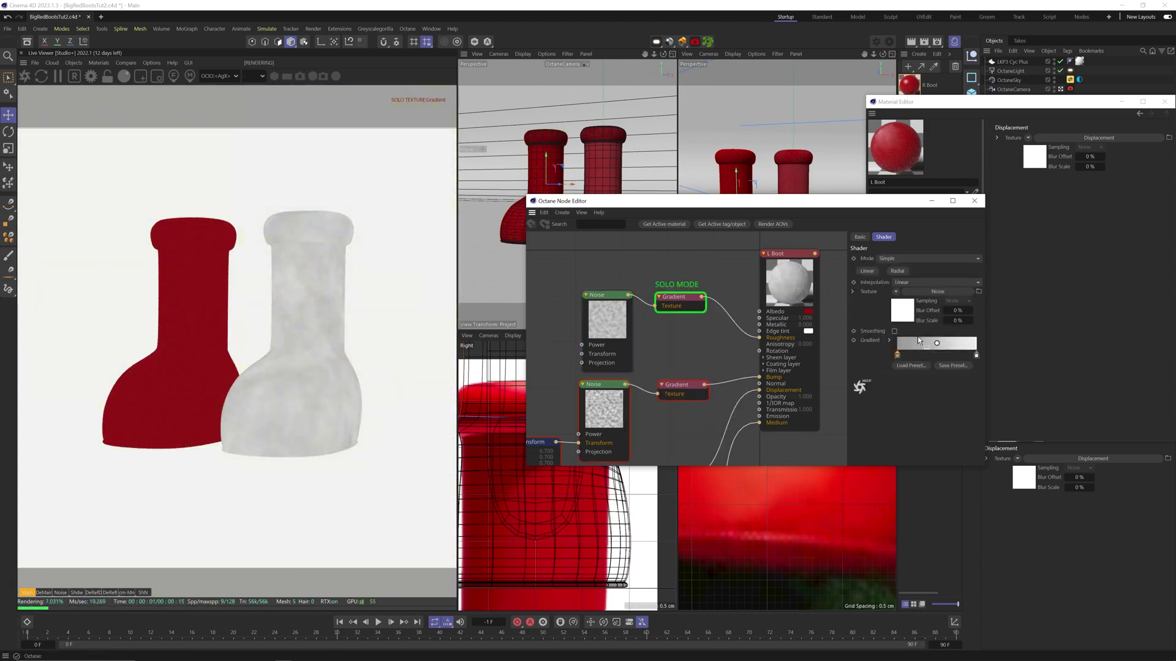
Adjust the dark and light knots of the L Boot's roughness gradient and leave solo mode
double_click(976, 355)
drag(914, 396, 910, 394)
click(958, 409)
double_click(897, 355)
click(882, 408)
right_click(677, 307)
click(702, 318)
double_click(976, 355)
click(959, 409)
Copy the L Boot's roughness Noise and Gradient nodes into the R Boot material, replacing the existing ones
key(ctrl+c)
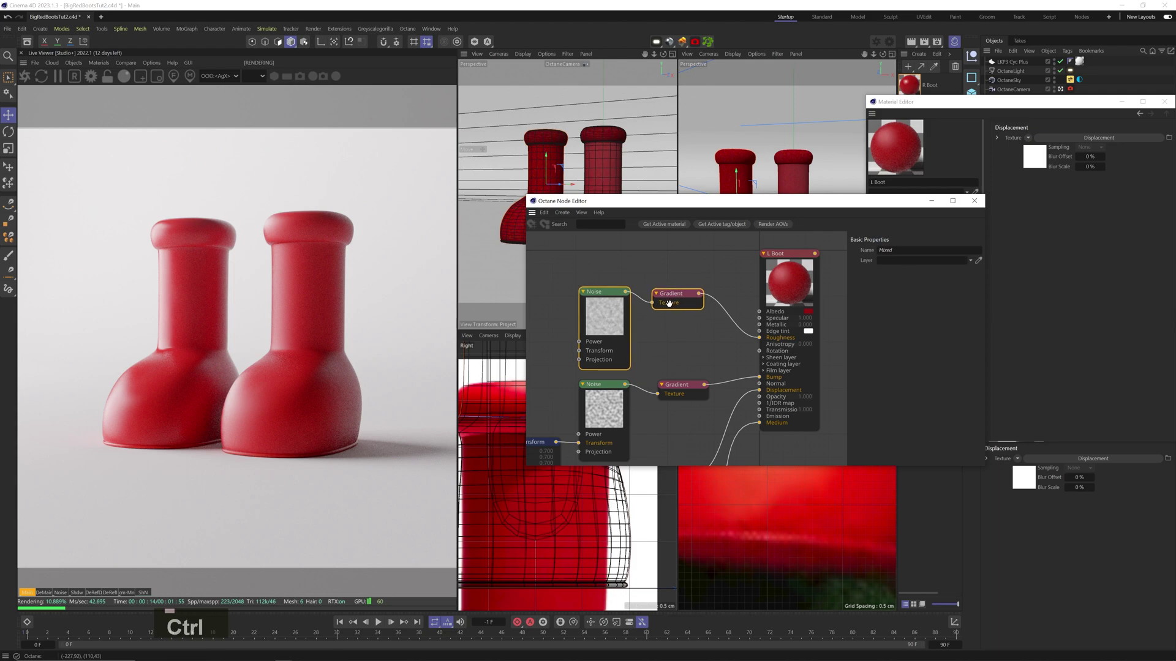
key(ctrl+v)
key(Delete)
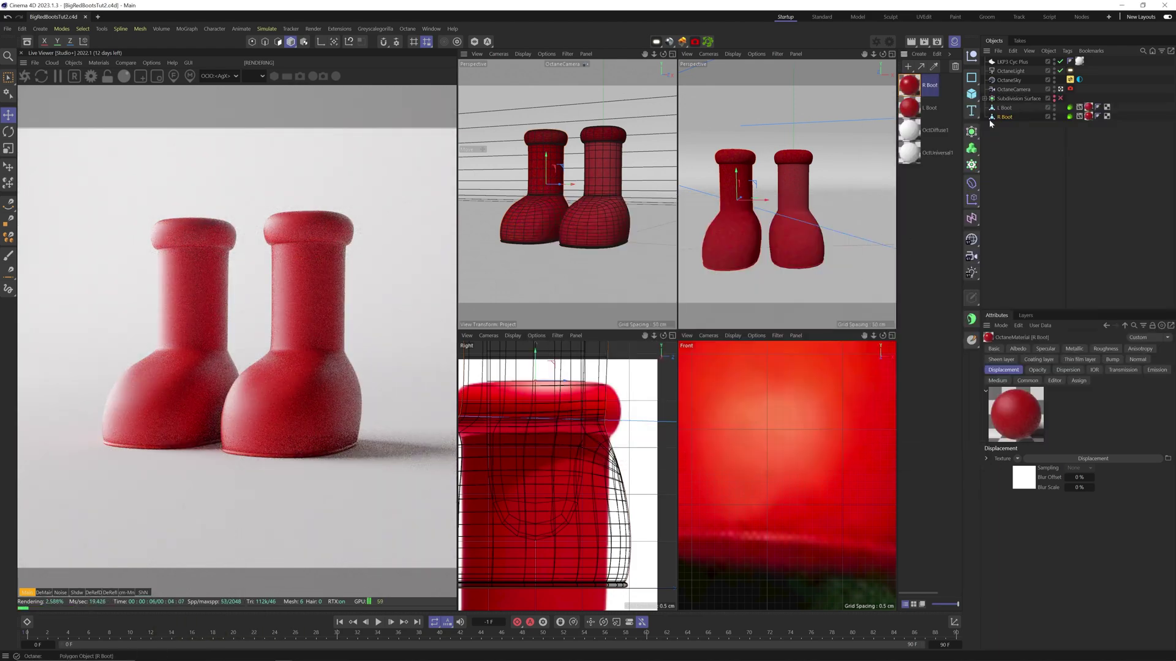
Set the camera imager exposure to 0.8 in the Octane settings
shift+click(1006, 108)
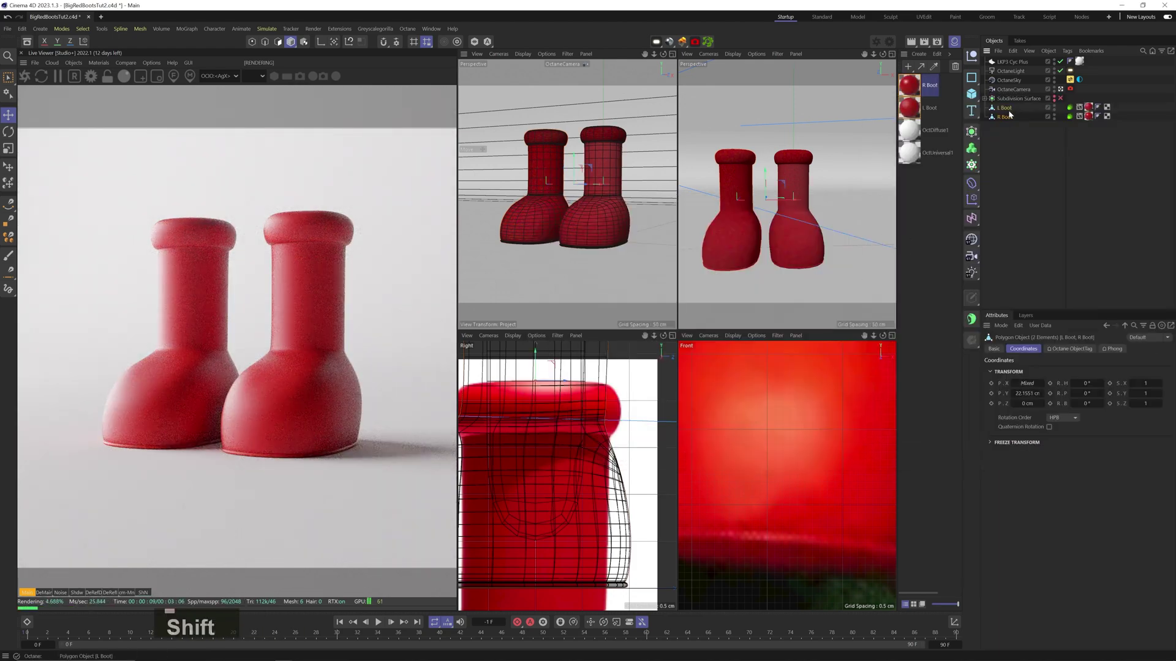
click(889, 41)
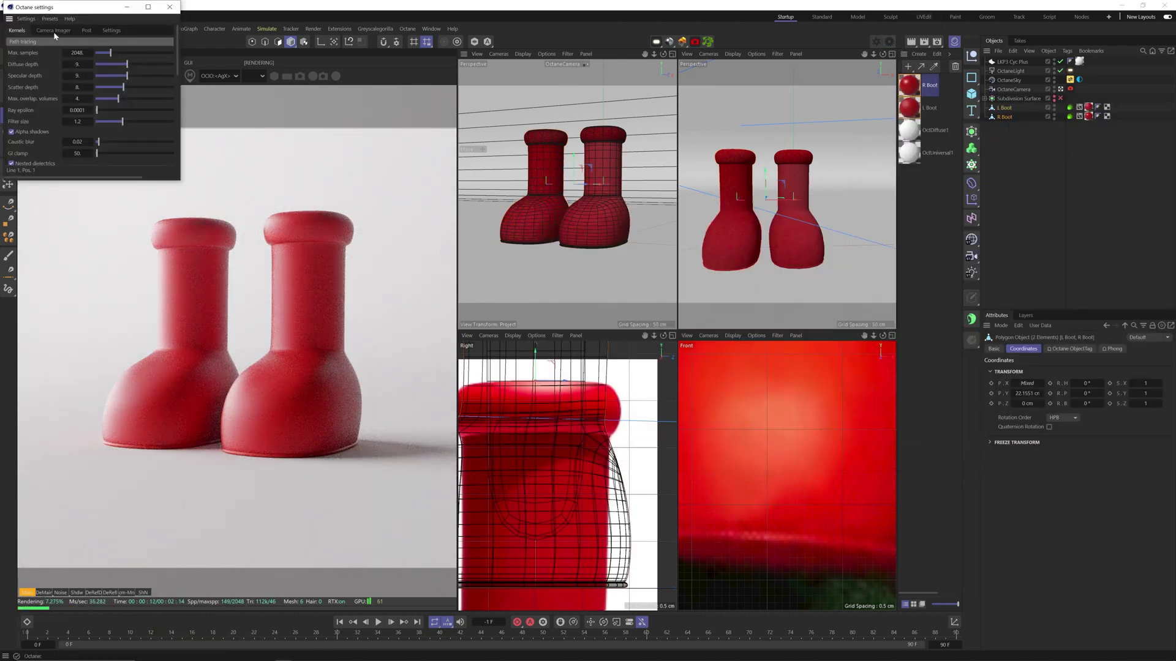
text(0.8)
key(Return)
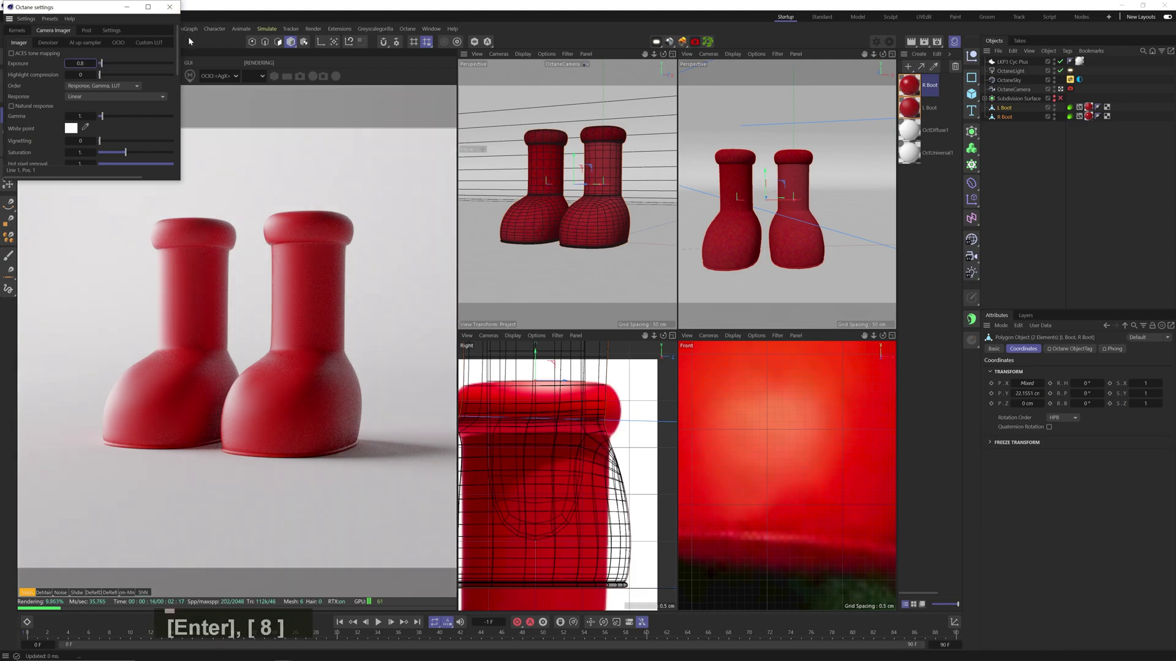
click(170, 9)
Reposition the OctaneLight beside the boots and save the scene
key(2)
drag(802, 211, 710, 245)
key(3)
click(735, 184)
mouse_move(734, 183)
mouse_down()
mouse_move(723, 190)
mouse_move(757, 174)
mouse_up()
key(r)
key(t)
key(e)
key(3)
drag(756, 175, 772, 160)
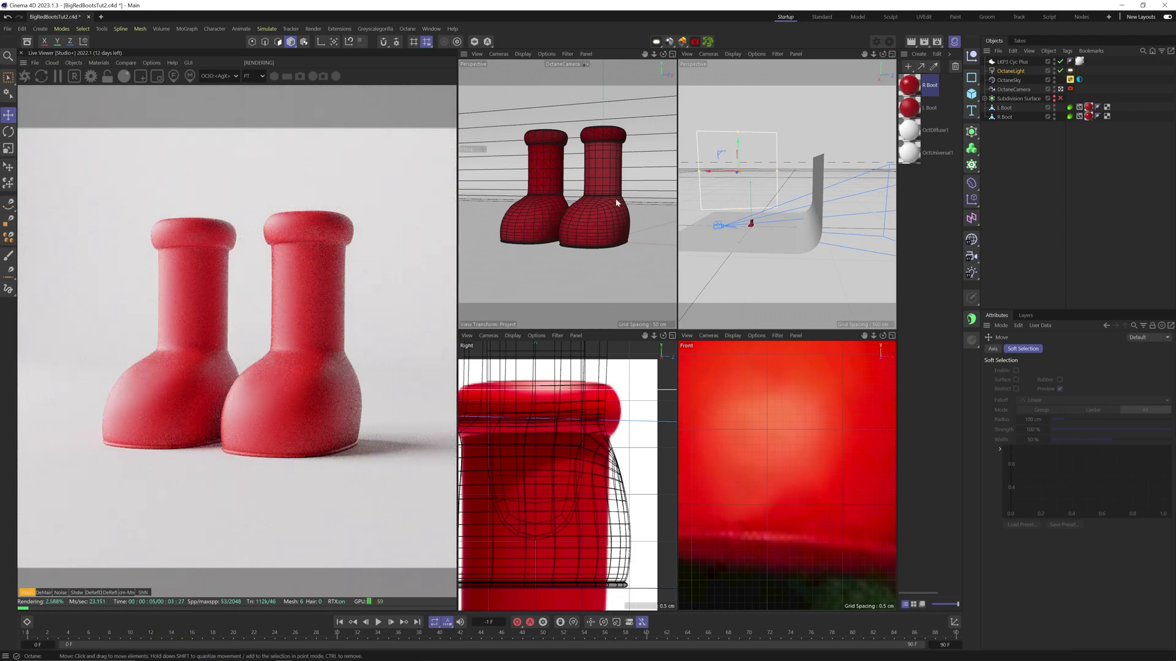
key(ctrl+s)
Group the L Boot and R Boot under a null and duplicate the group for a second pose
click(1007, 107)
shift+click(1007, 116)
key(alt+g)
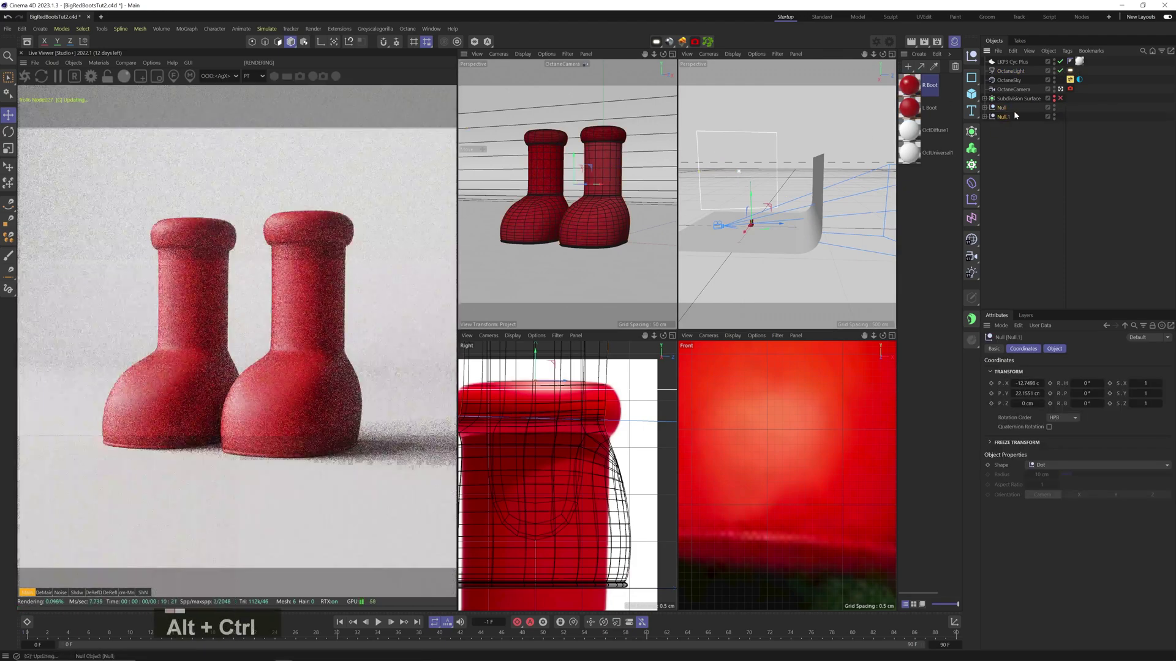
Tip the duplicated R Boot so its sole faces the camera, and set the Dynamic Place simulation scale to 0.01 m
click(545, 209)
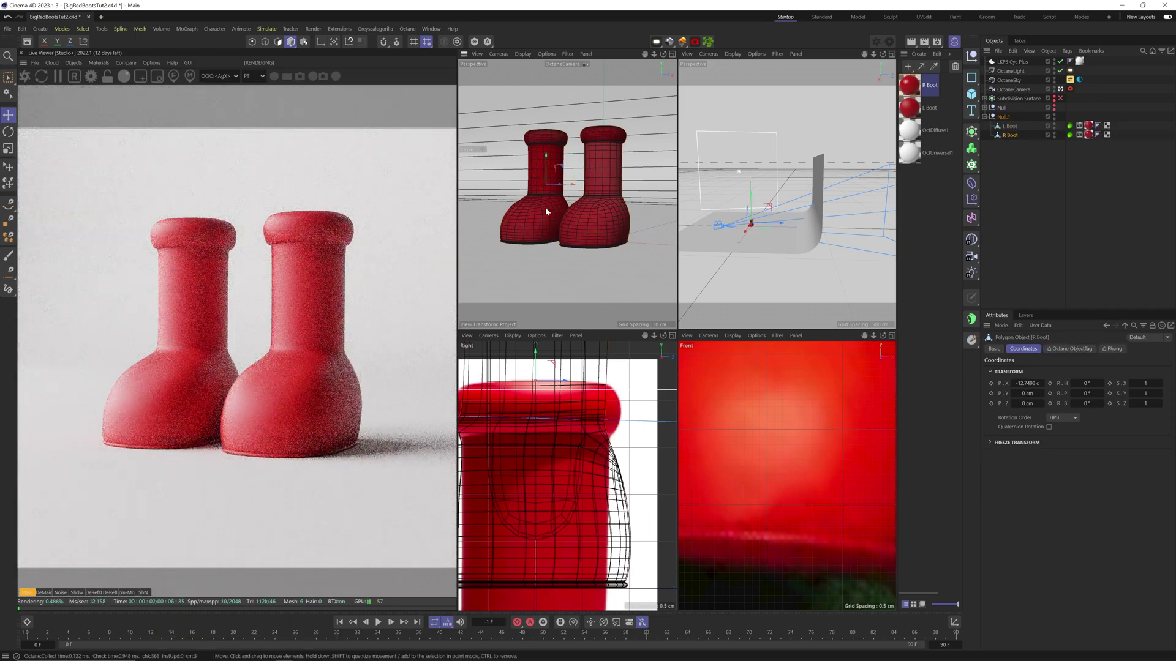
key(r)
drag(546, 189, 539, 239)
click(8, 183)
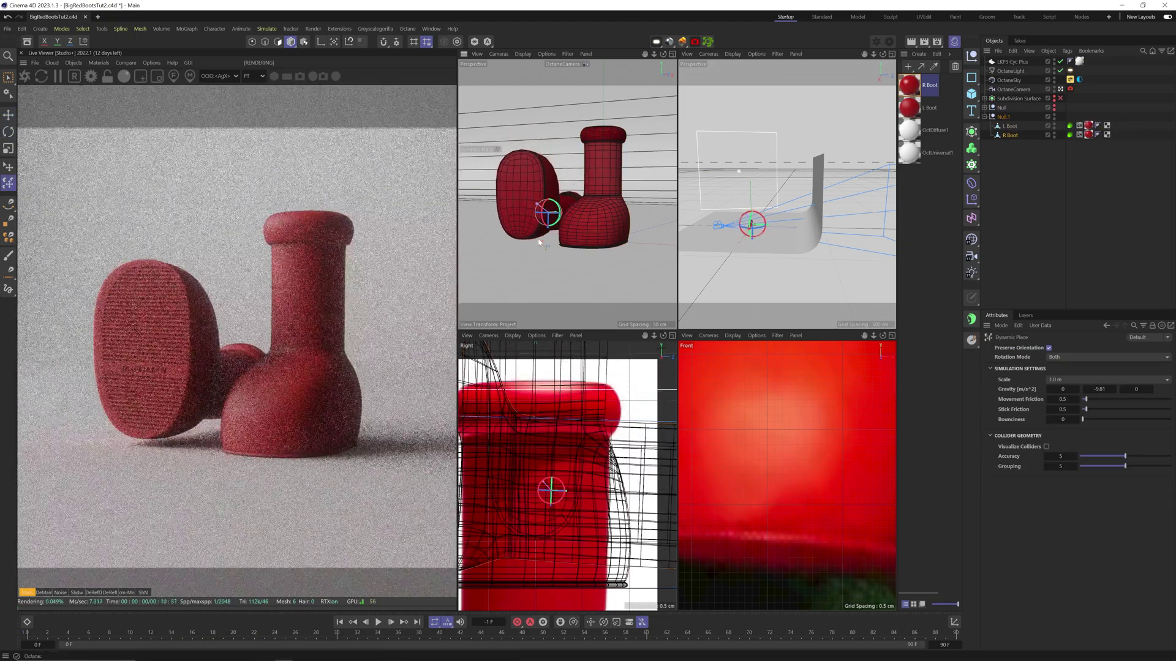
click(1057, 380)
click(1057, 380)
click(1009, 126)
click(1009, 136)
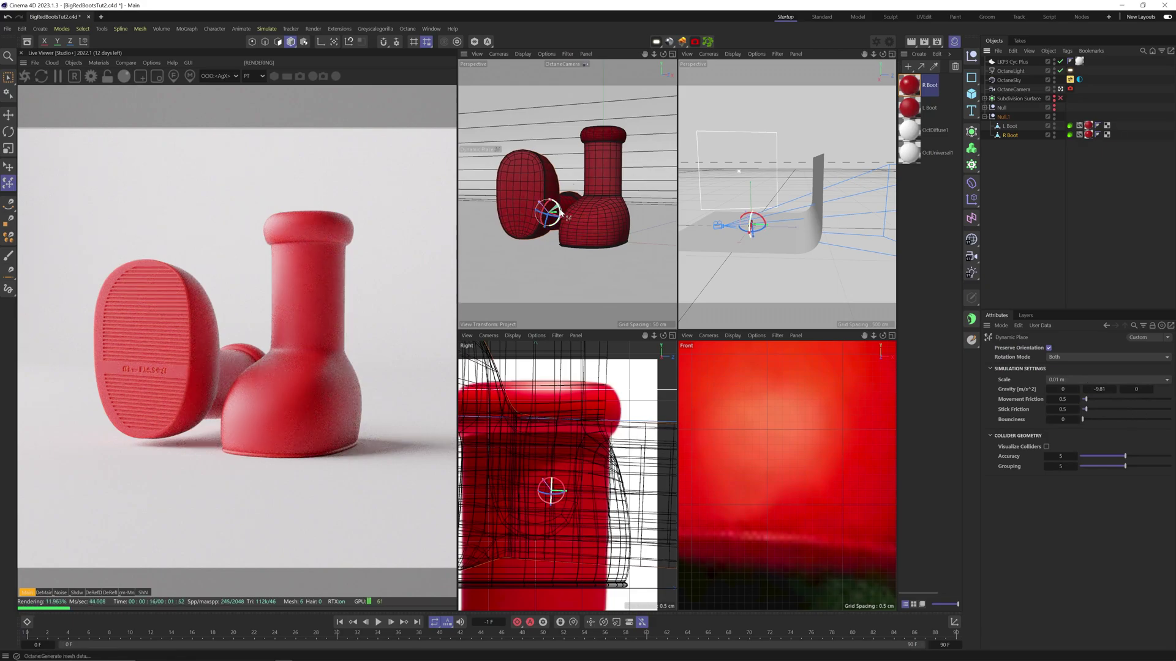
Lean the R Boot against the upright L Boot, and duplicate the boot group for another pose
drag(559, 212, 572, 221)
key(e)
key(ctrl+shift+z)
key(3)
key(1)
drag(769, 229, 748, 190)
key(w)
drag(747, 190, 821, 104)
key(3)
key(1)
key(1)
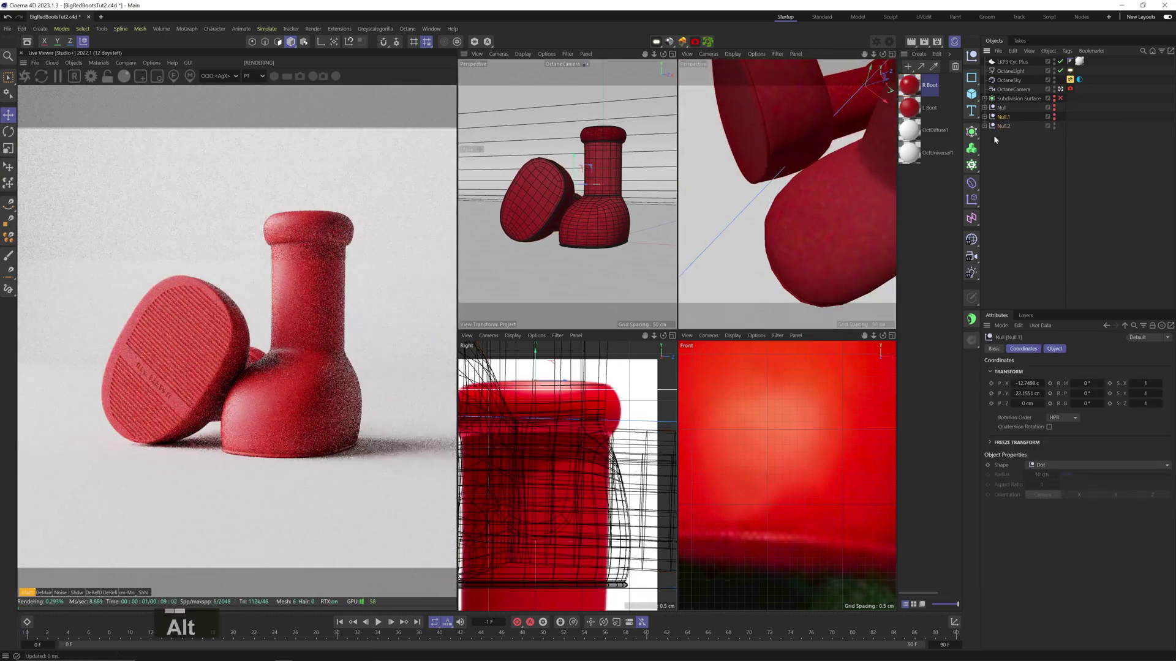
Add a second Octane camera facing the boots, set the L Boot's heading to 25° and turn the R Boot the opposite way
key(3)
key(1)
key(r)
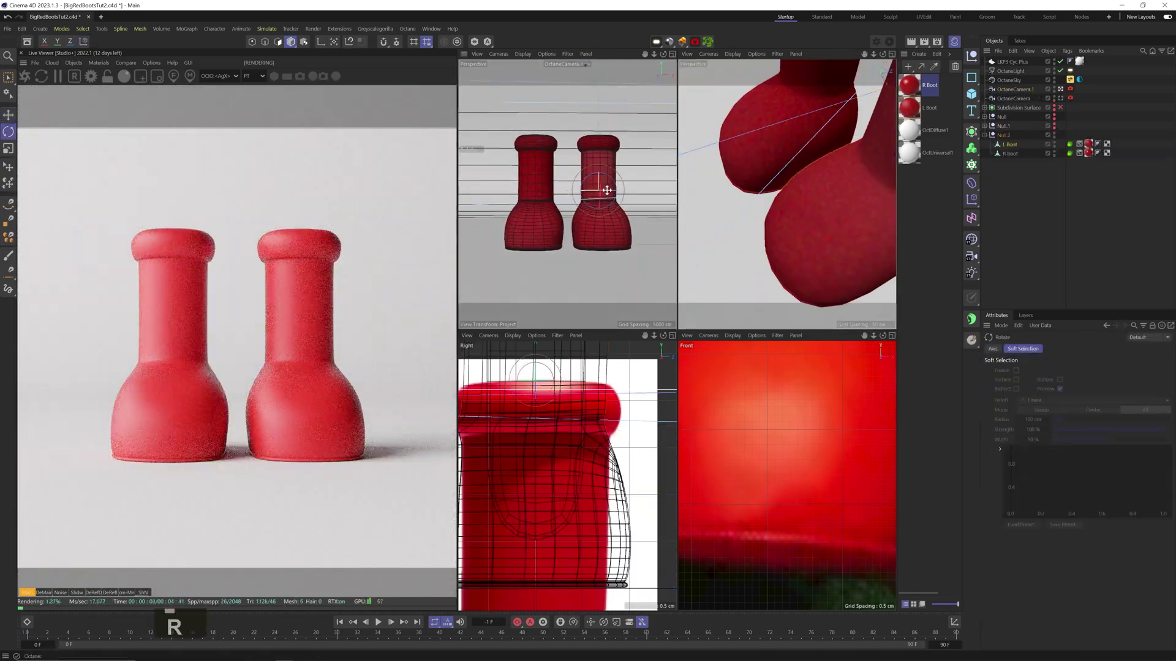
click(1010, 145)
text(-25)
key(Return)
double_click(1087, 383)
text(25)
click(1009, 154)
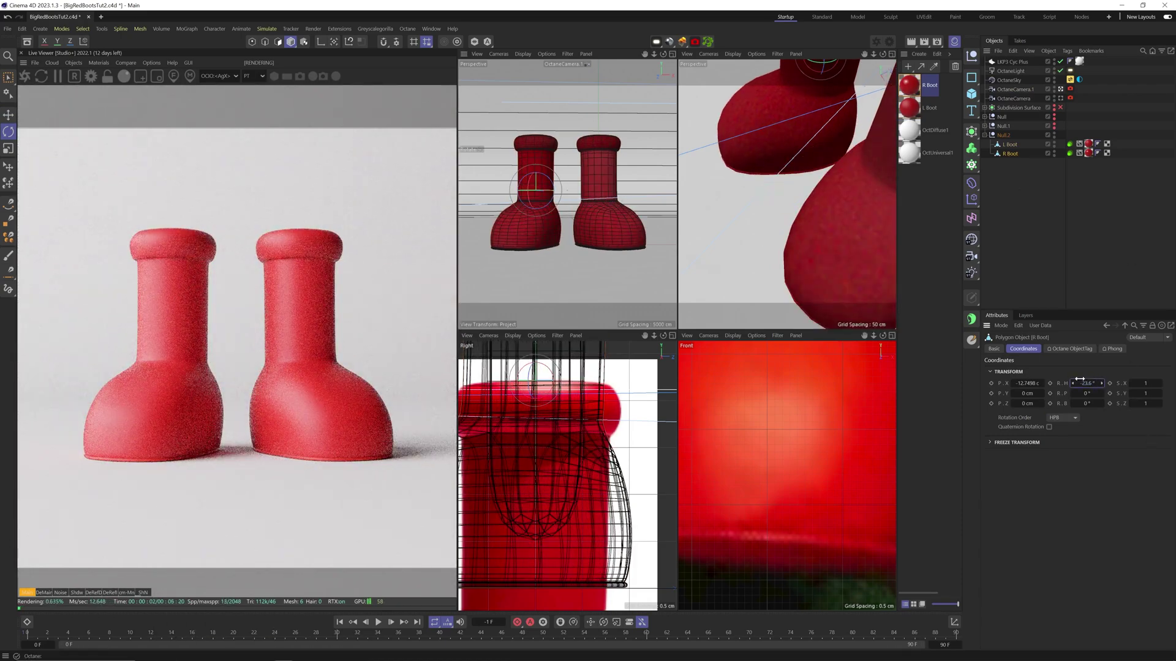
Move the outward-turned boots closer together and pause the live render
key(e)
drag(565, 191, 572, 191)
click(1010, 144)
drag(627, 190, 619, 191)
key(1)
click(57, 76)
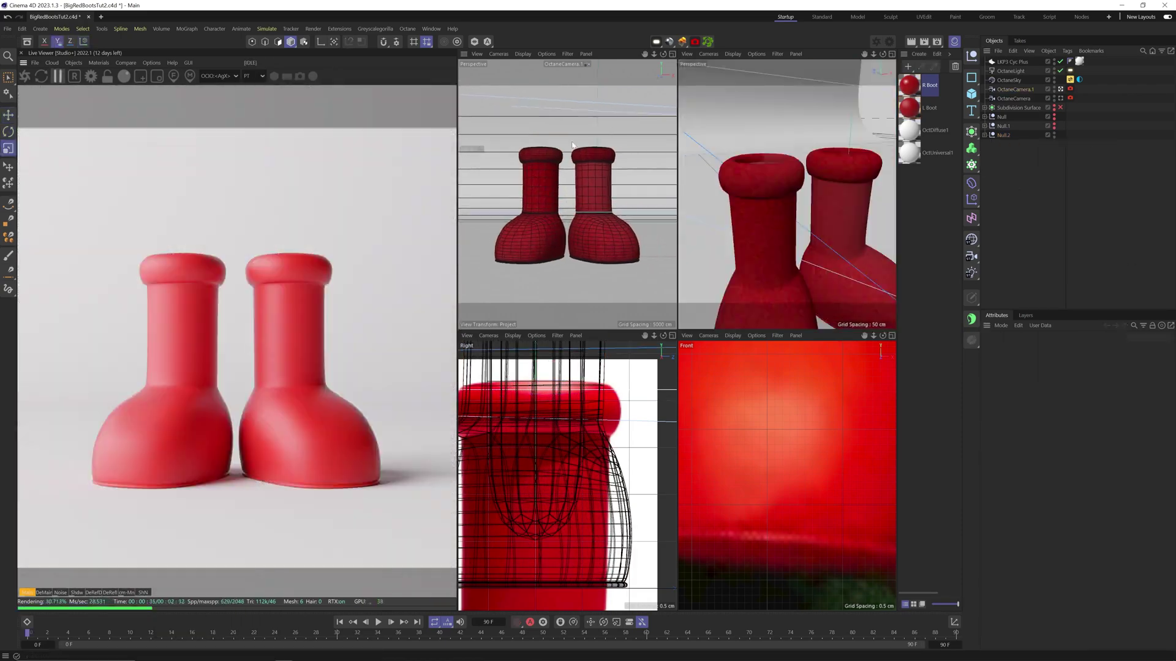
Duplicate the outward-turned boots as a new group, raise the copies above the floor and add a ground plane
click(1002, 135)
click(1010, 163)
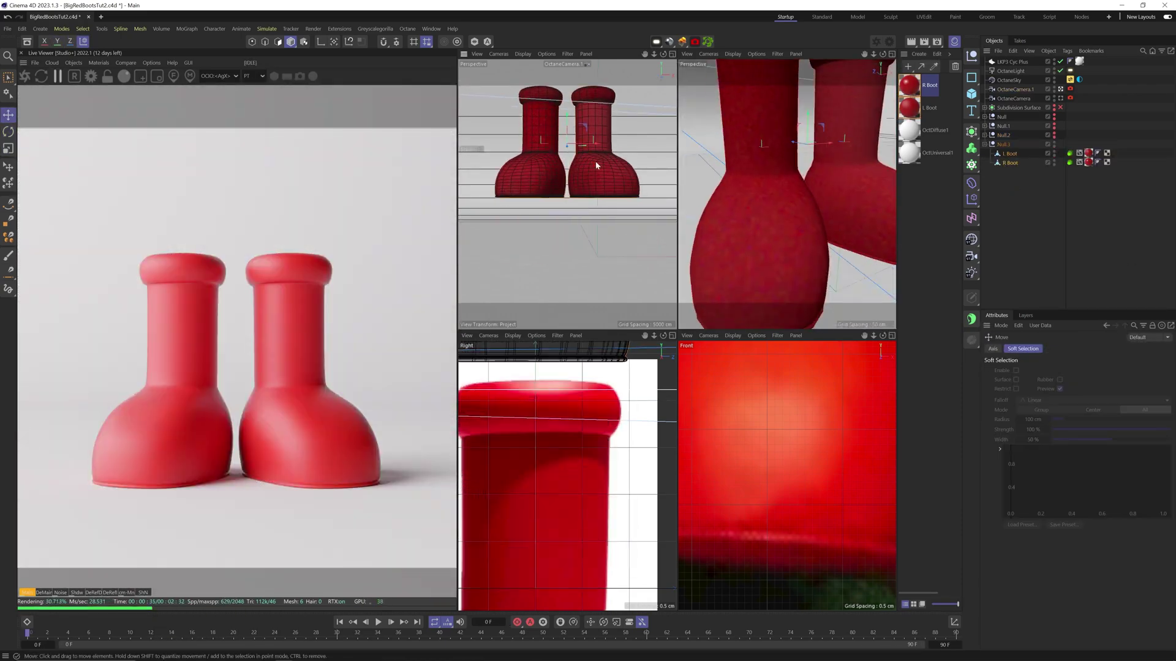
key(r)
drag(595, 160, 624, 178)
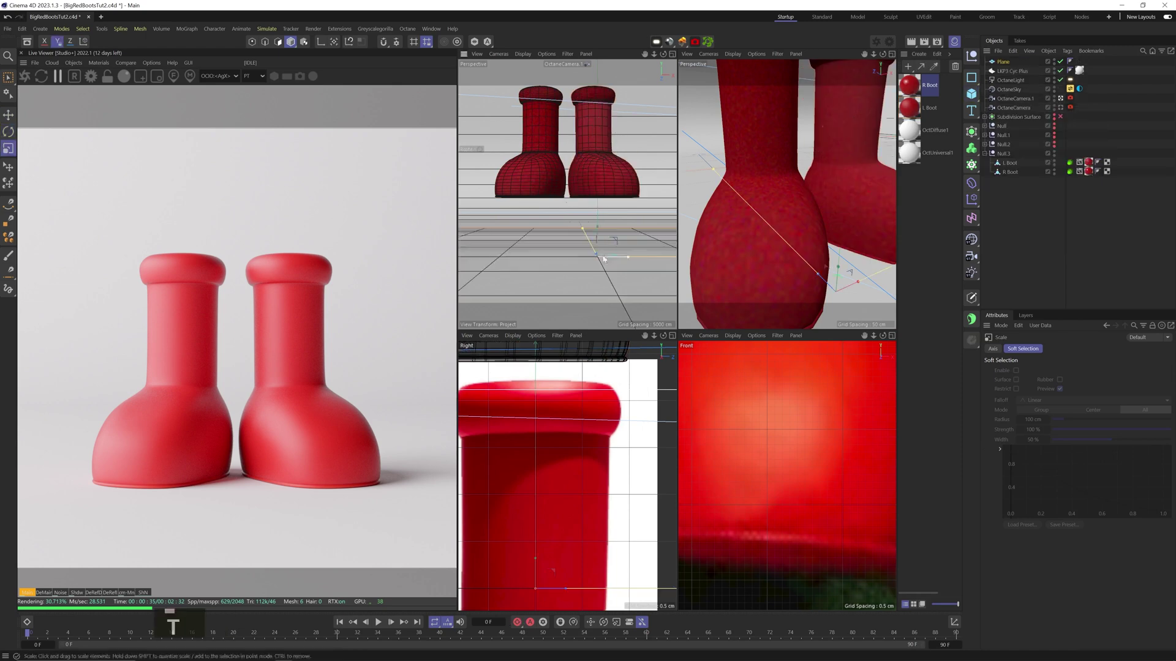
Add Soft Body tags to both boots, adjust their Softness and simulate the drop onto the plane
key(F8)
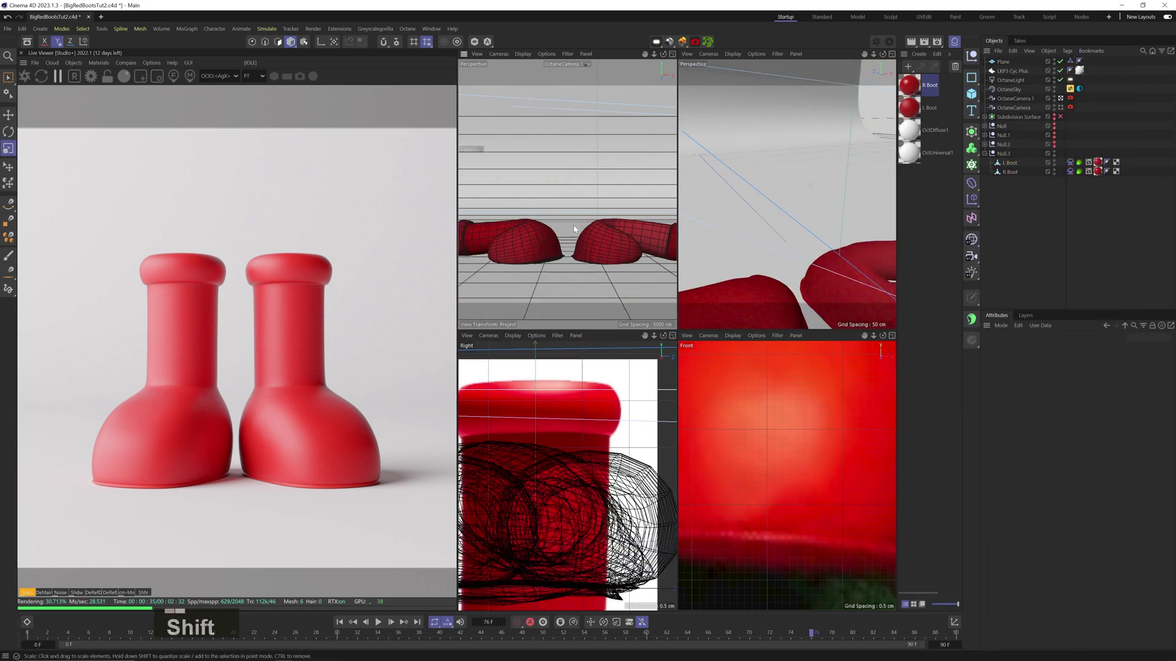
key(shift+f)
click(1070, 163)
shift+click(1069, 172)
key(Return)
key(F8)
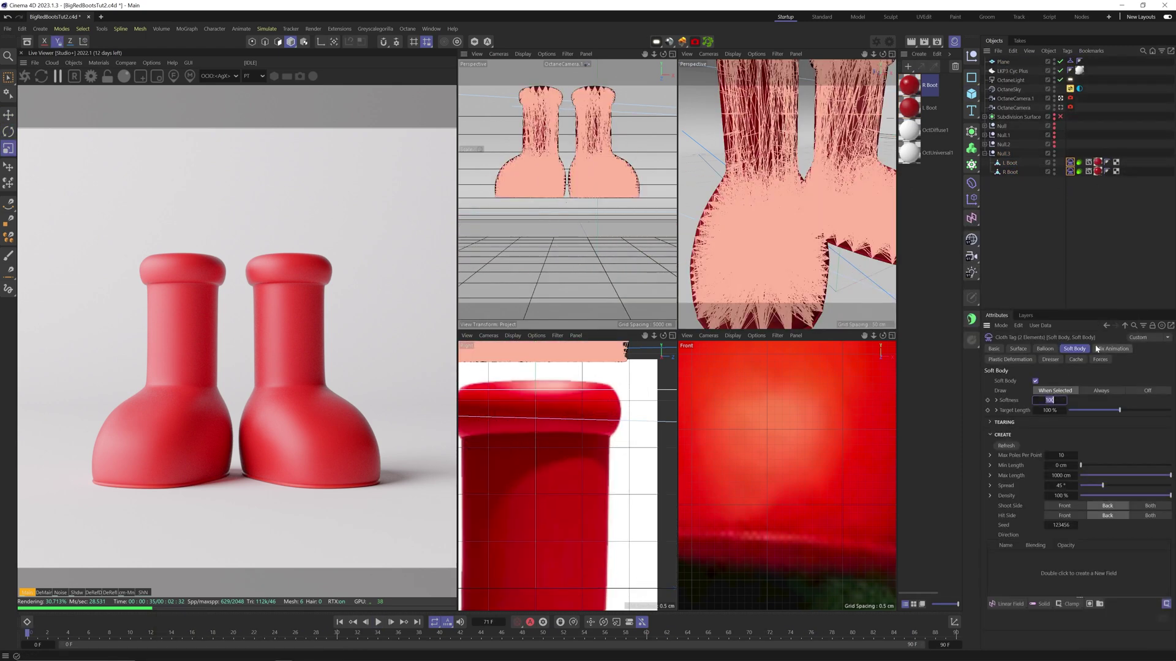
key(shift+f)
Tilt the raised R Boot and L Boot in mid-air and run the soft-body drop with the live render on
click(1009, 172)
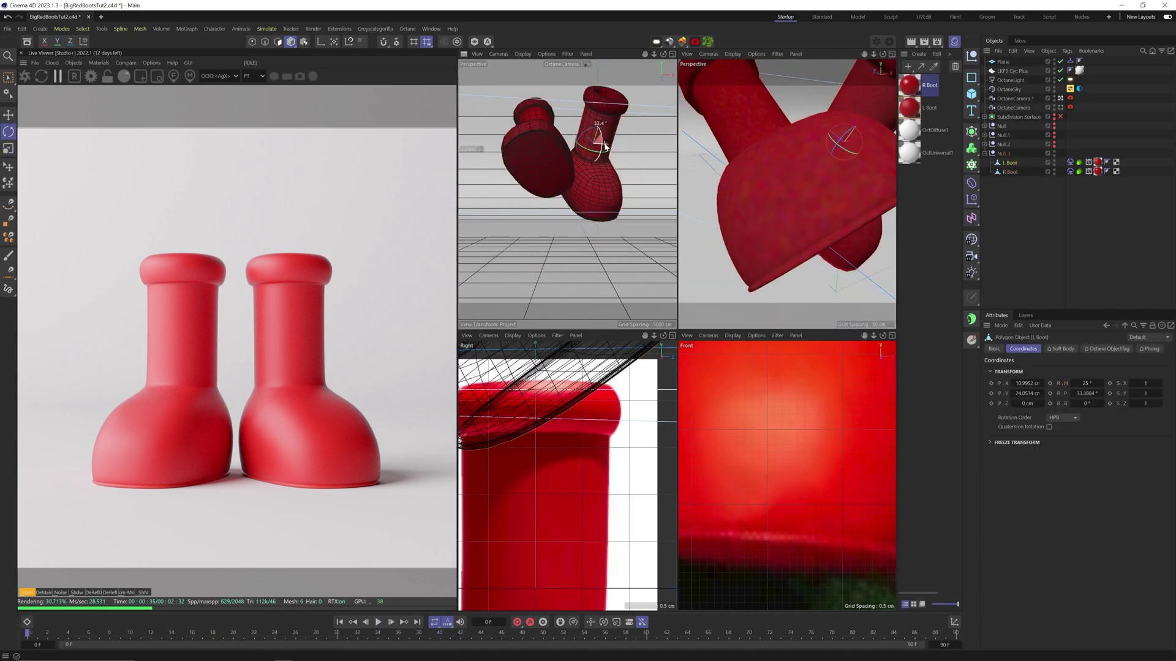
key(F8)
key(F8)
key(shift+f)
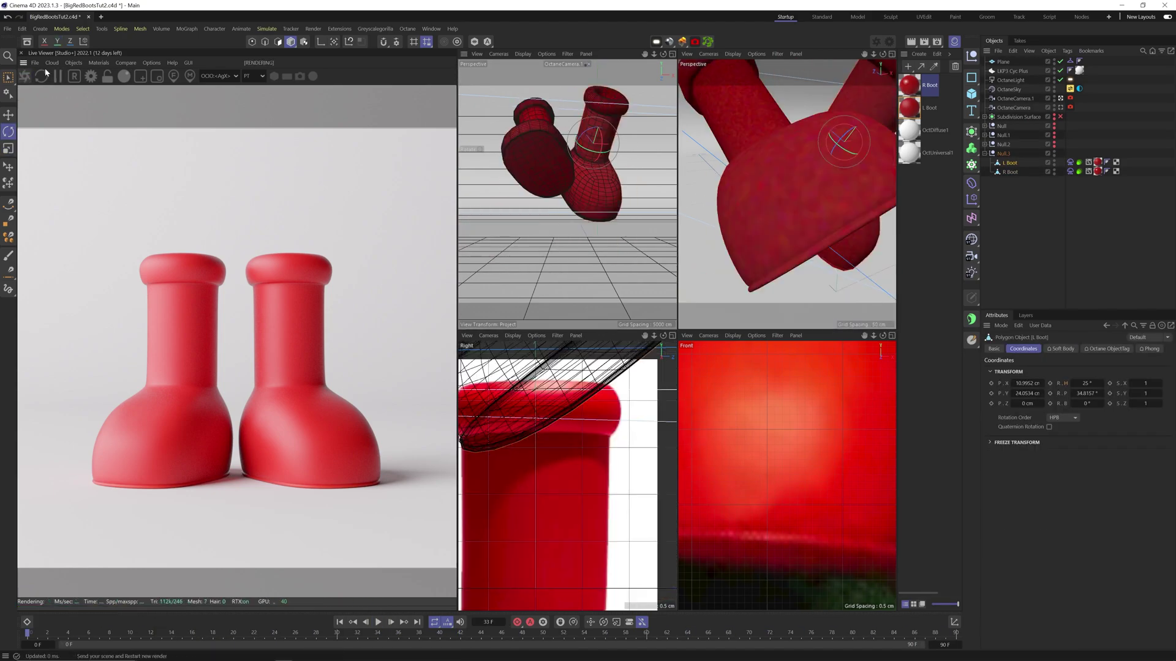
key(F8)
key(F8)
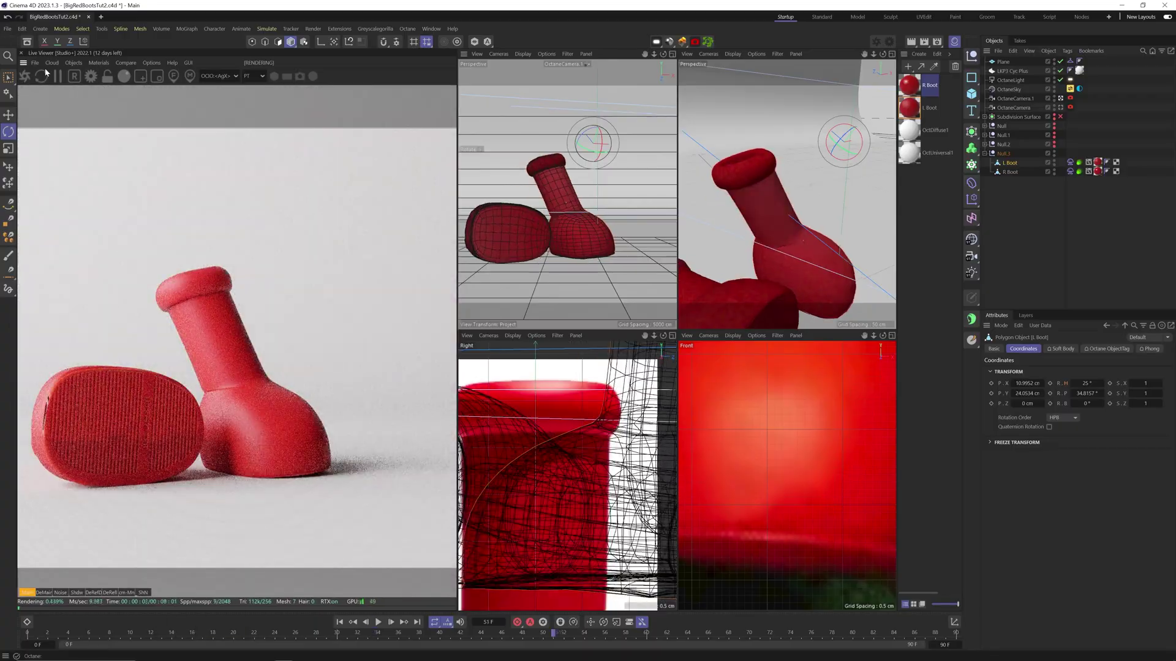
Set Max Poles Per Point to 20 on both Soft Body tags and replay the drop to find a resting pose
alt+drag(551, 196, 590, 184)
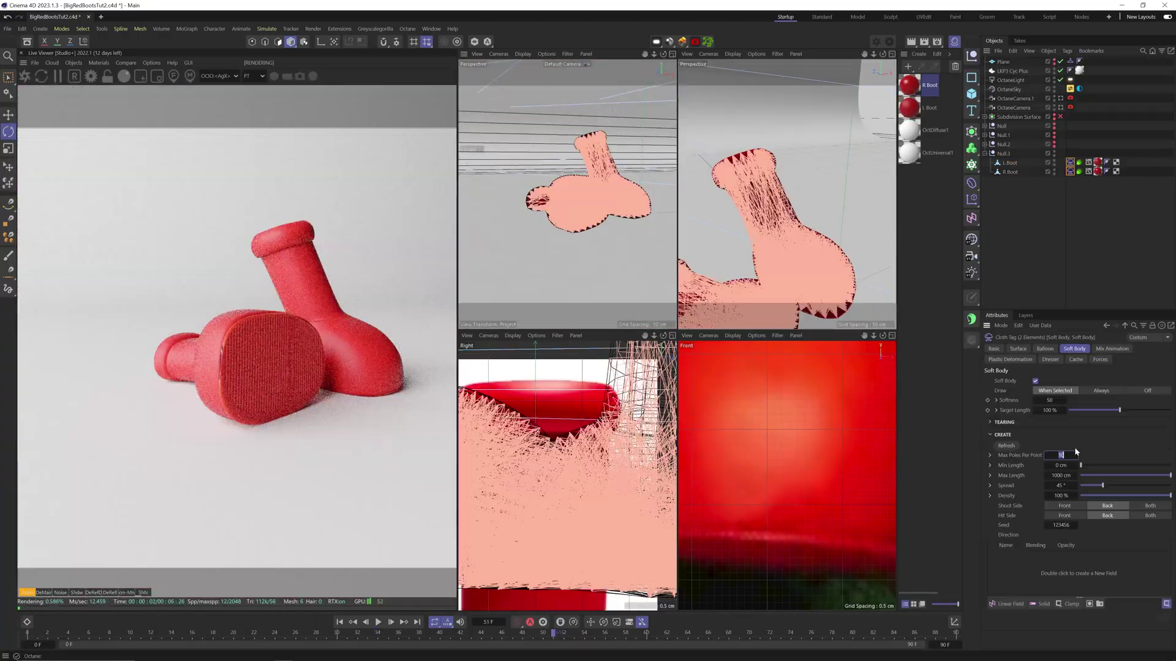
text(20)
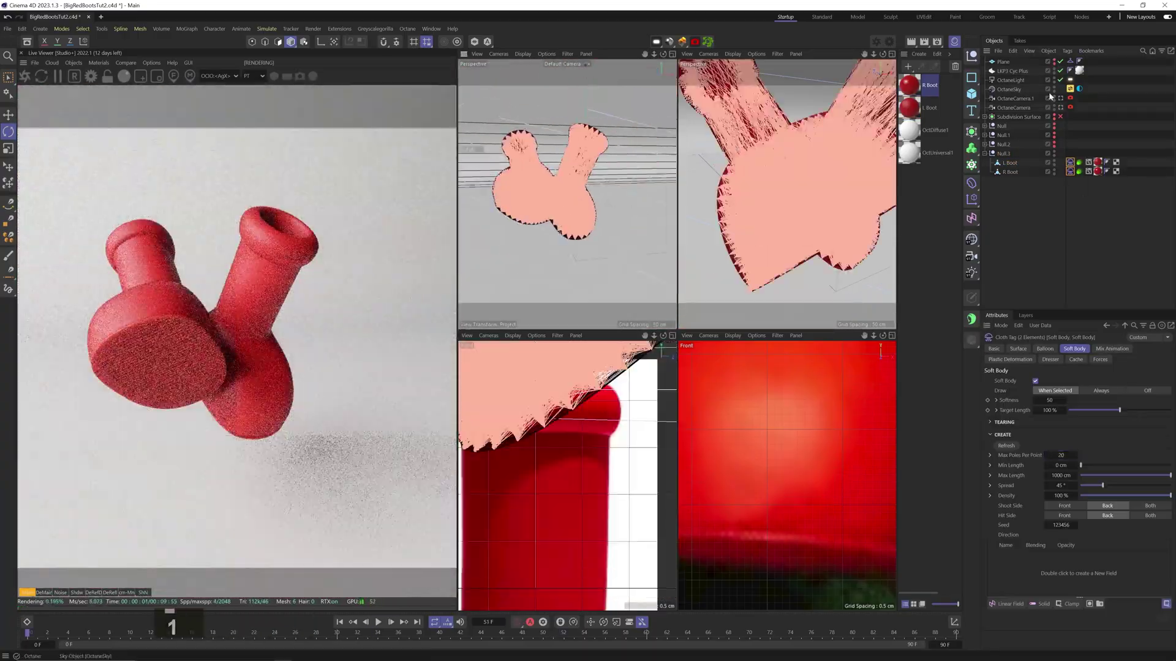
key(F8)
key(F8)
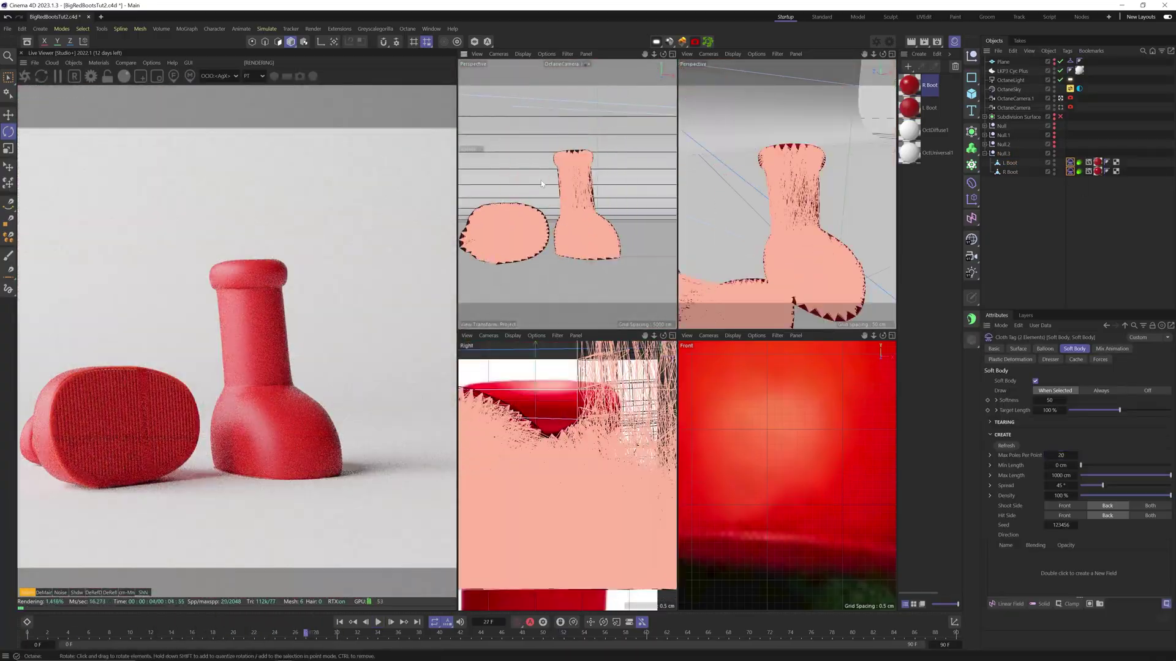
key(F8)
key(F8)
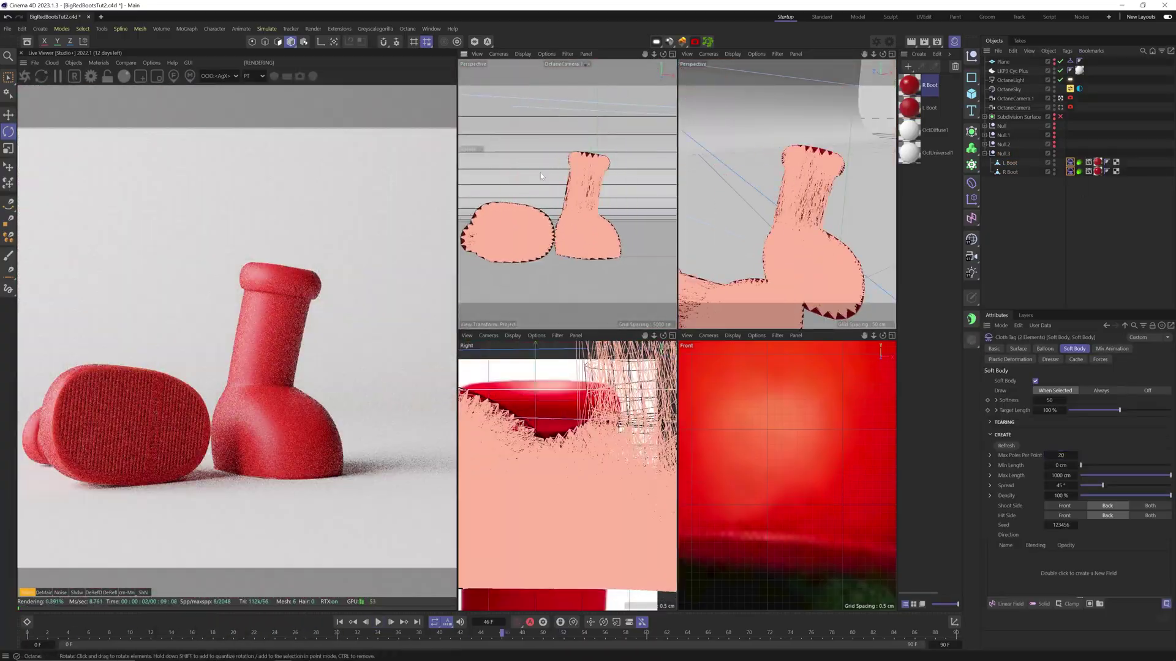